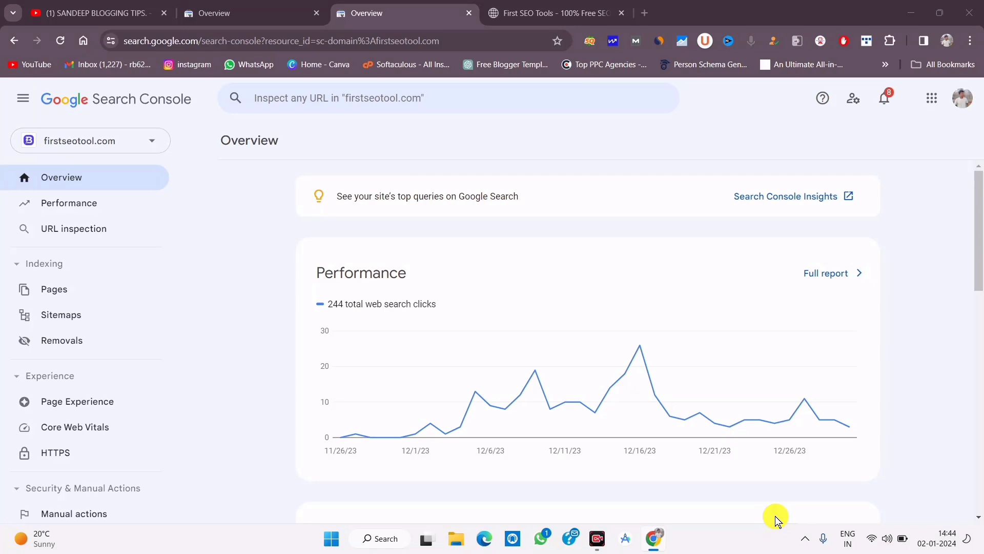
Review the firstseotool.com overview reports down to Enhancements and the available navigation sections down to Settings
left_click(99, 10)
left_click(386, 5)
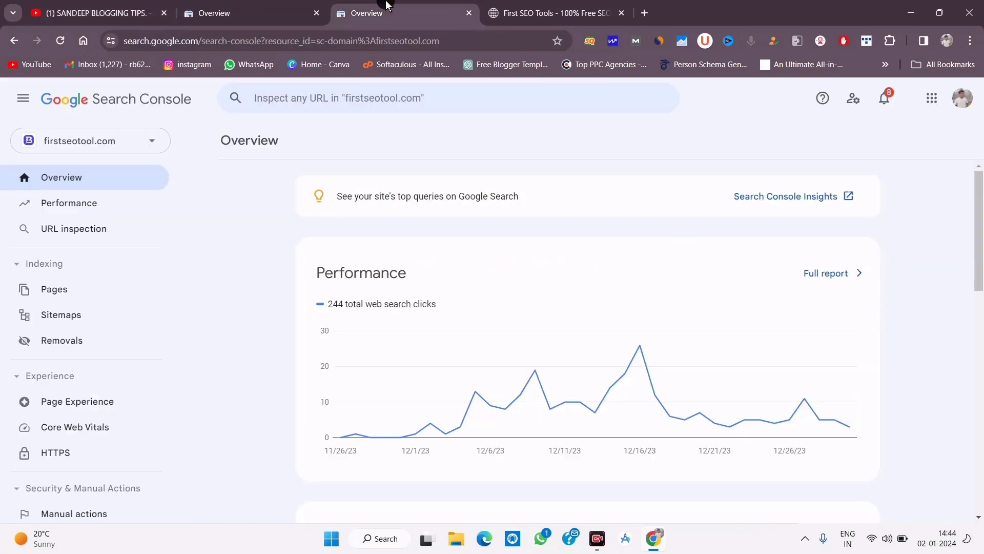
scroll(486, 304, "down", 3)
scroll(483, 300, "up", 3)
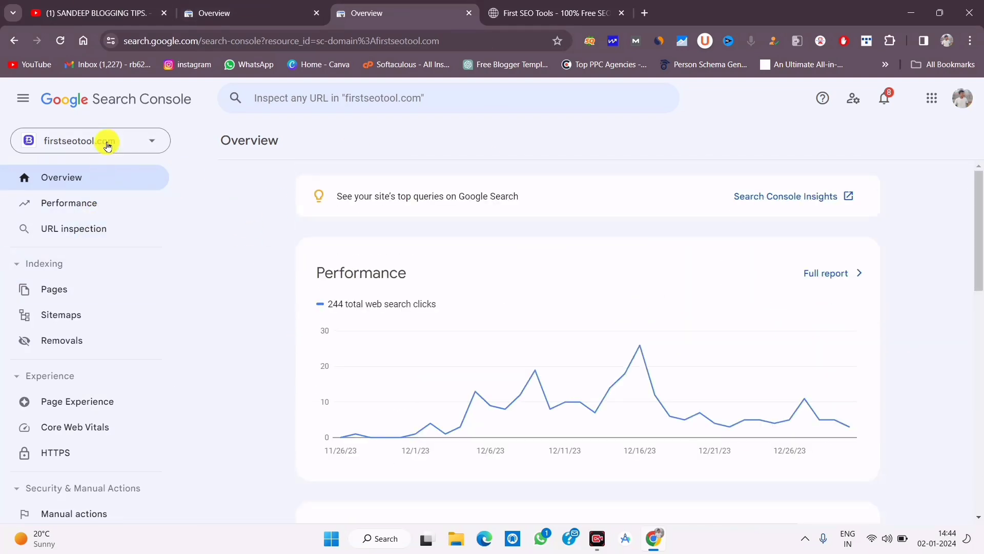
scroll(505, 308, "down", 10)
scroll(494, 364, "up", 10)
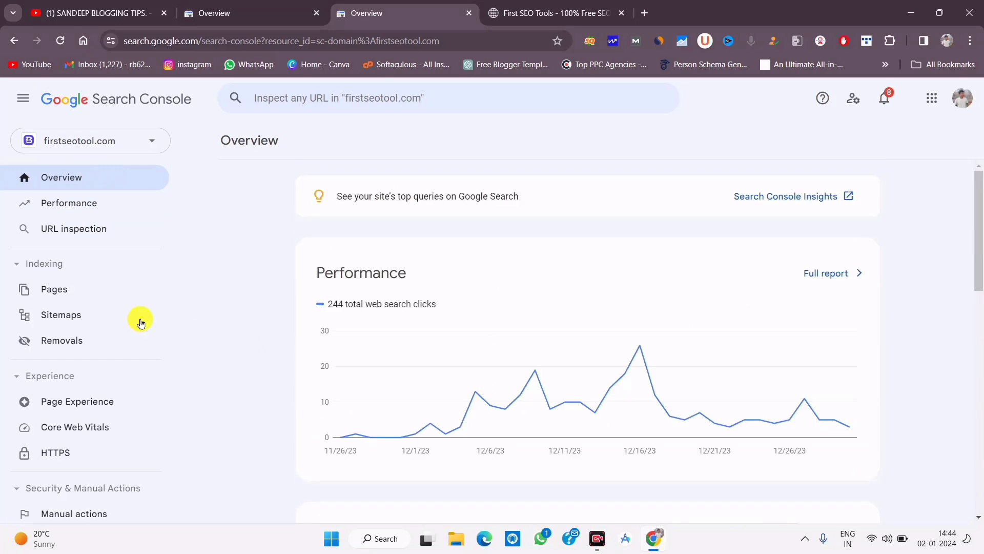
scroll(384, 275, "down", 4)
scroll(376, 315, "down", 5)
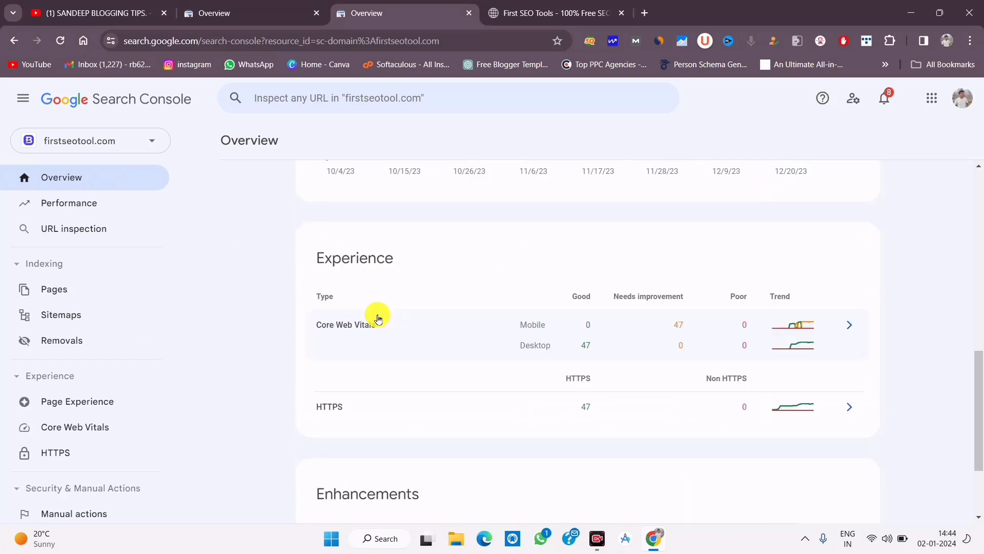
scroll(358, 277, "down", 3)
scroll(442, 249, "down", 1)
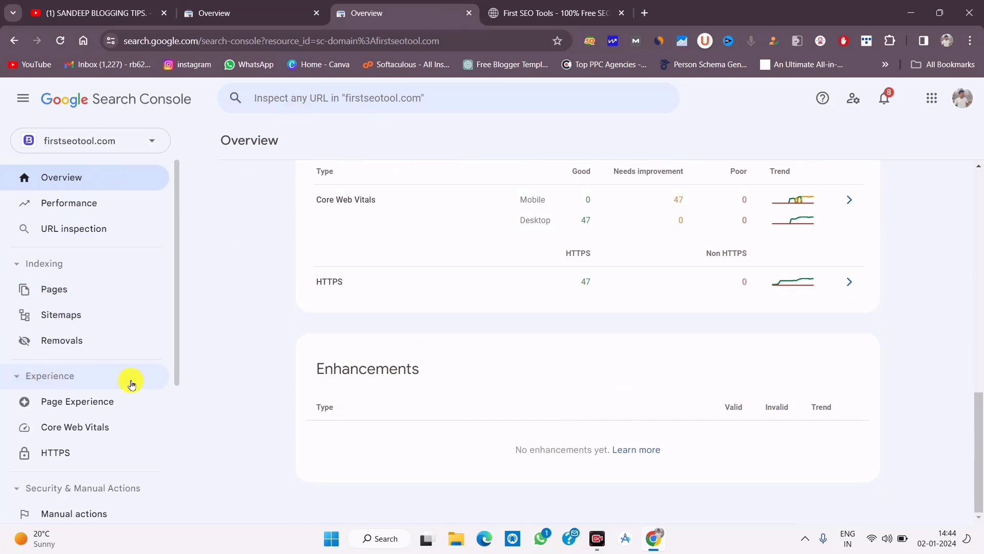
scroll(136, 384, "down", 4)
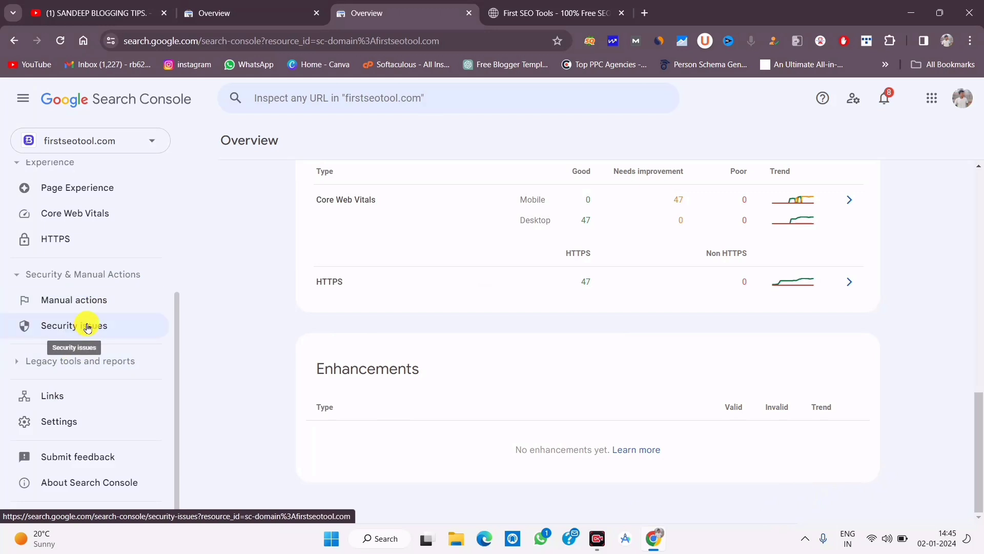
scroll(87, 328, "up", 2)
scroll(88, 318, "down", 2)
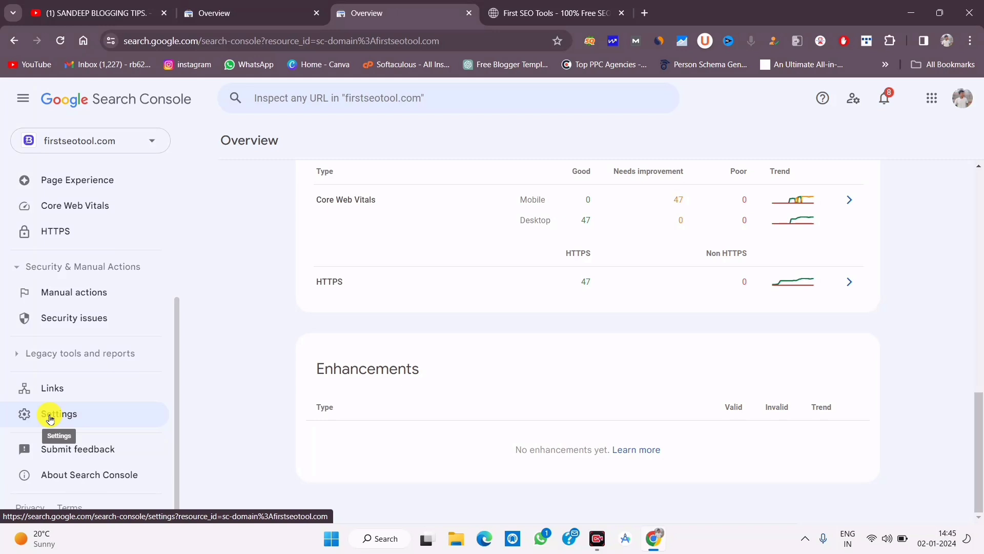
scroll(49, 418, "up", 5)
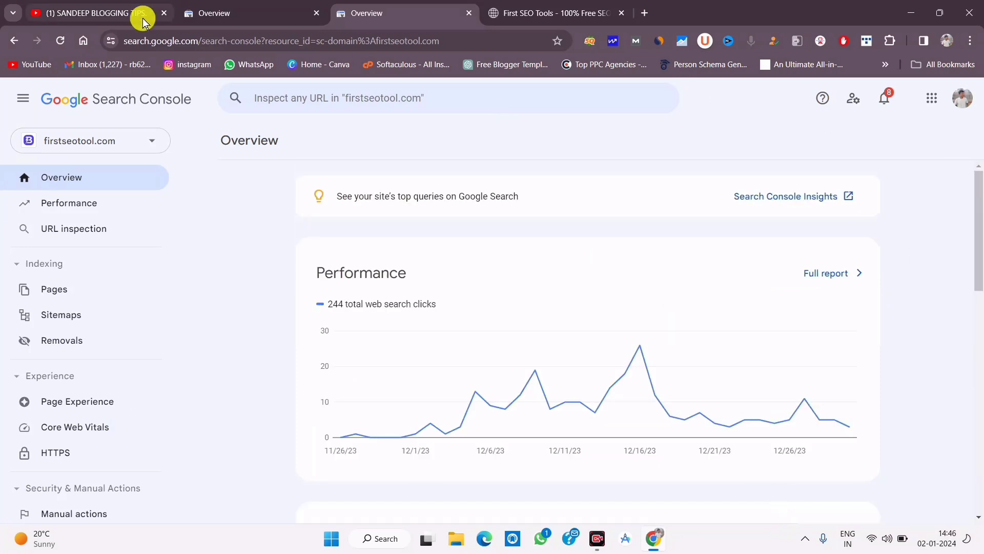
Look at the First SEO Tools website, return to Search Console and open the property type selection for a new property
mouse_move(143, 21)
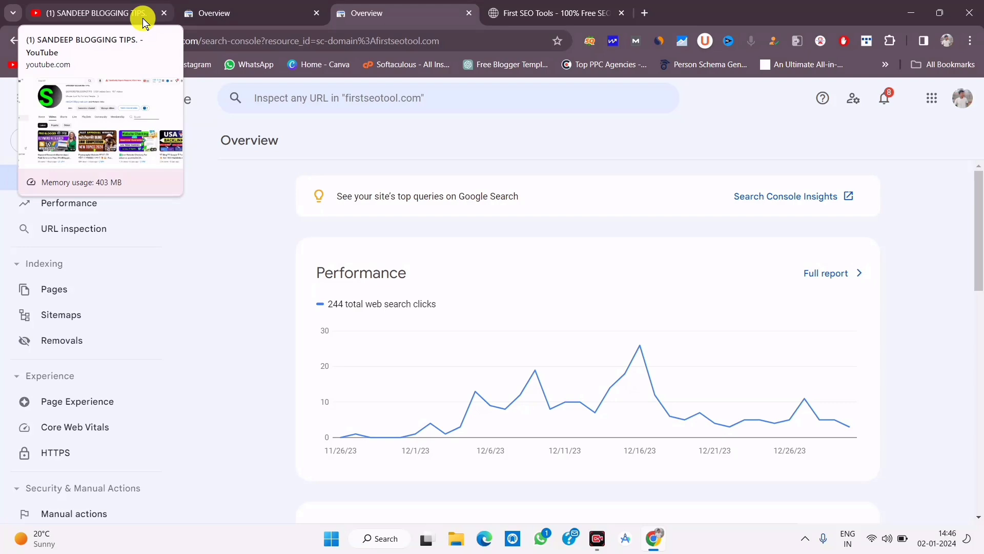
left_click(527, 11)
left_click(421, 11)
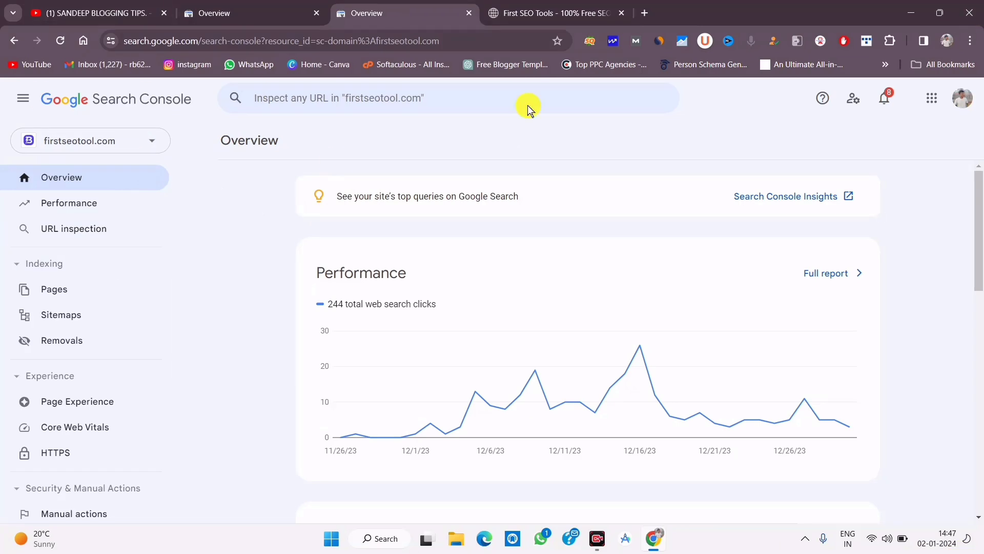
left_click(604, 6)
left_click(428, 7)
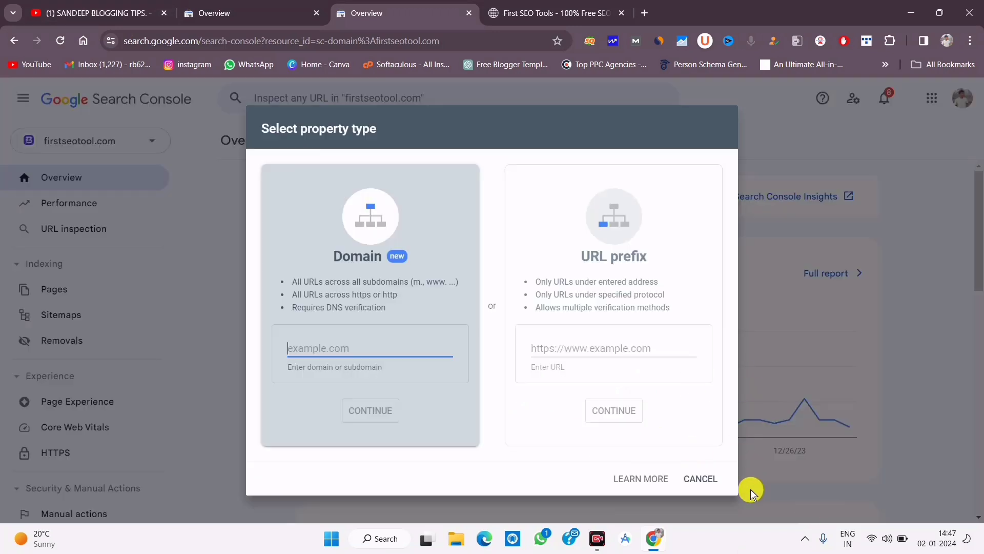
Compare the Domain and URL prefix property types, including their URL coverage and verification requirements
left_click(751, 512)
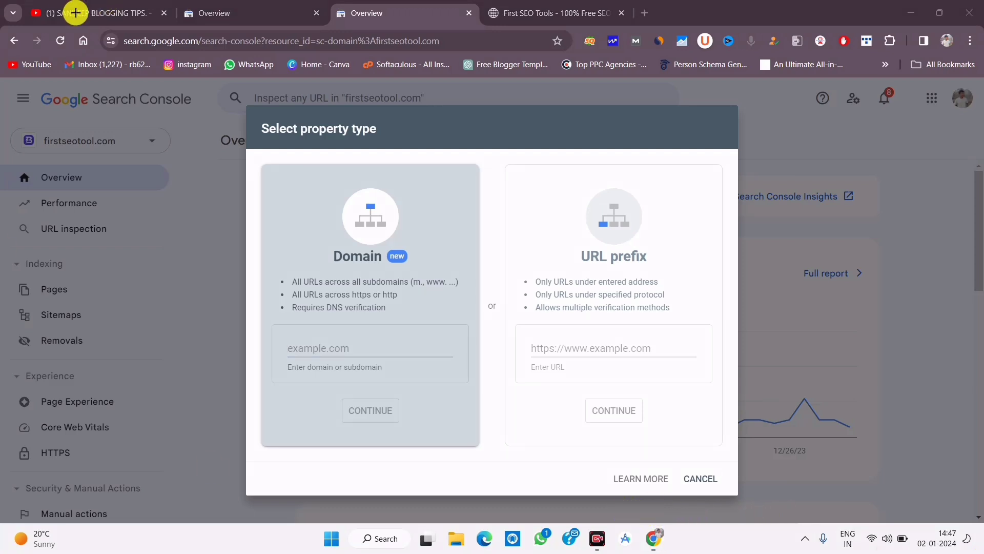
mouse_move(247, 183)
left_mouse_down()
mouse_move(430, 386)
mouse_move(458, 402)
left_mouse_up()
left_click_drag(336, 227, 486, 299)
mouse_move(493, 195)
left_mouse_down()
mouse_move(595, 336)
mouse_move(701, 420)
left_mouse_up()
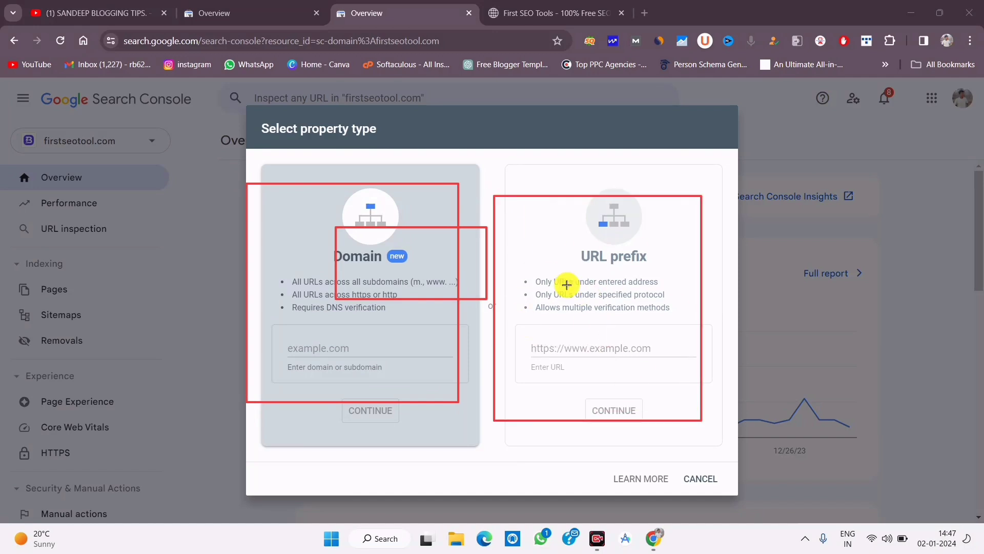
left_click_drag(283, 265, 437, 324)
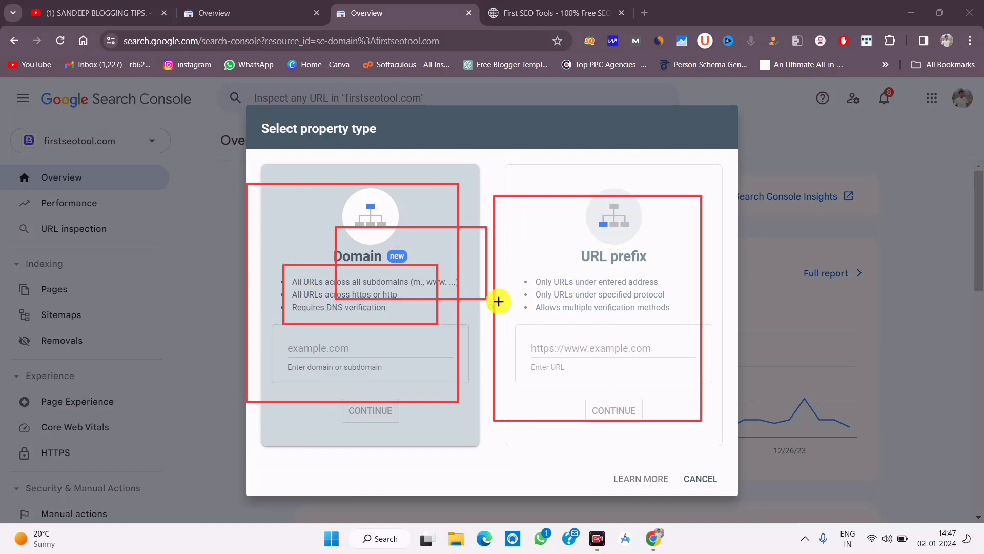
mouse_move(492, 267)
left_mouse_down()
mouse_move(664, 321)
mouse_move(706, 324)
left_mouse_up()
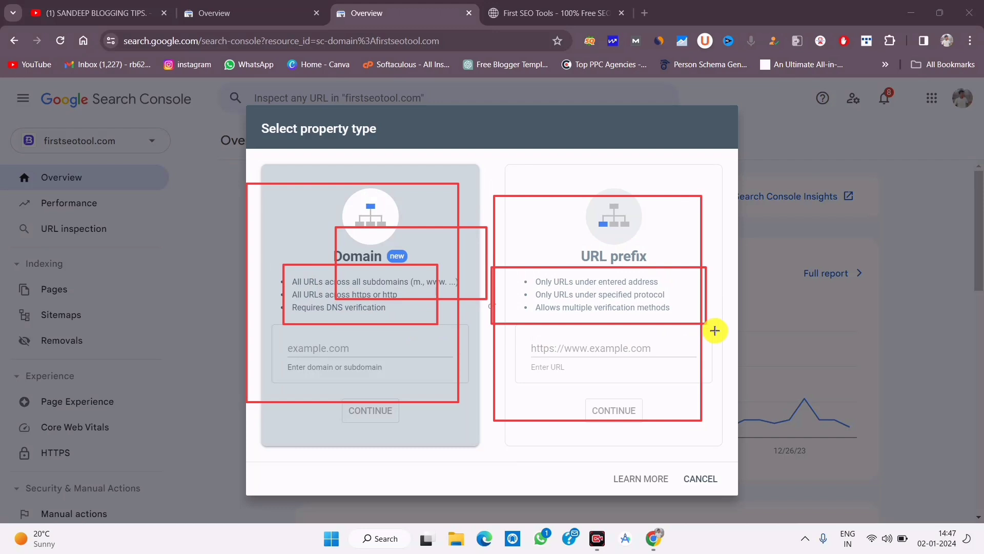
left_click(756, 509)
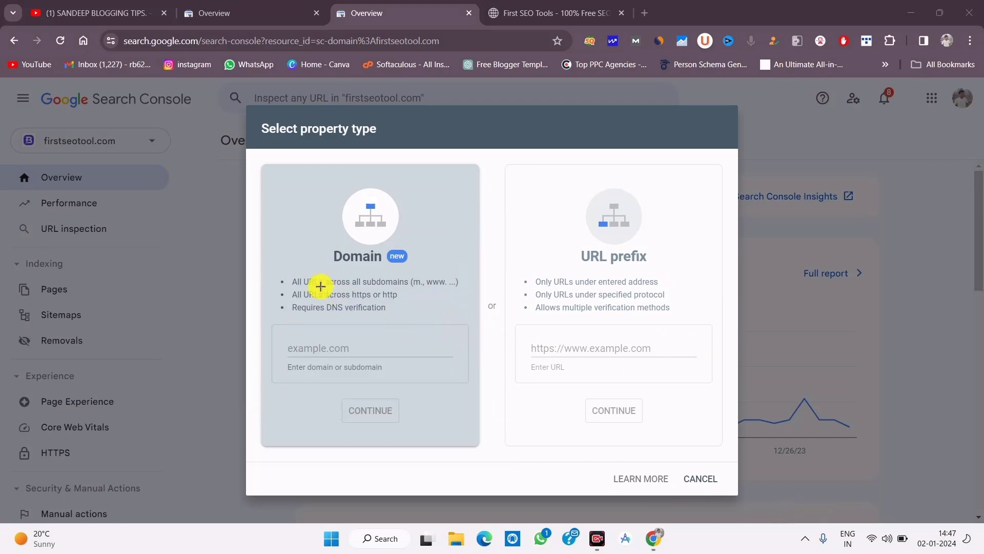
mouse_move(274, 268)
left_mouse_down()
mouse_move(418, 340)
mouse_move(505, 336)
left_mouse_up()
left_click_drag(506, 271, 684, 331)
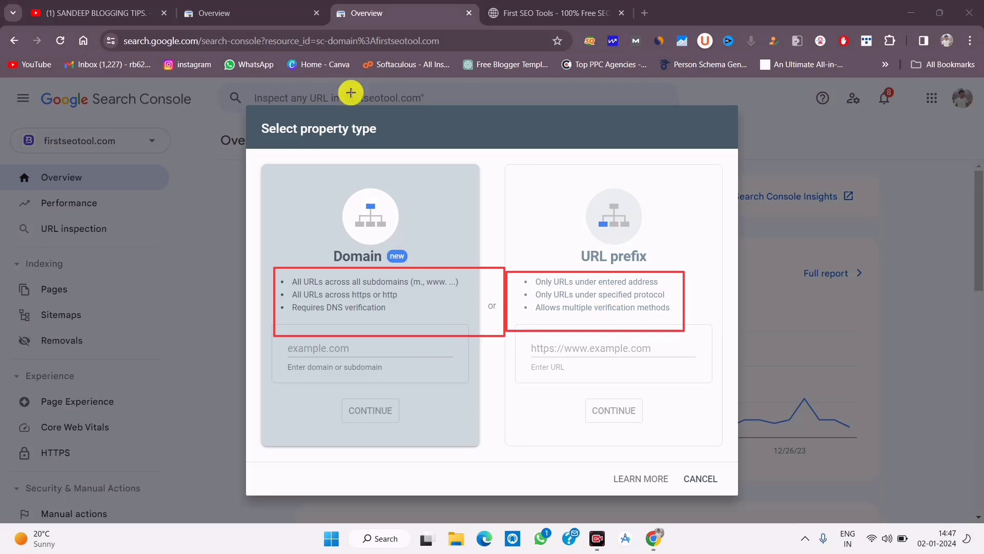
left_click(562, 512)
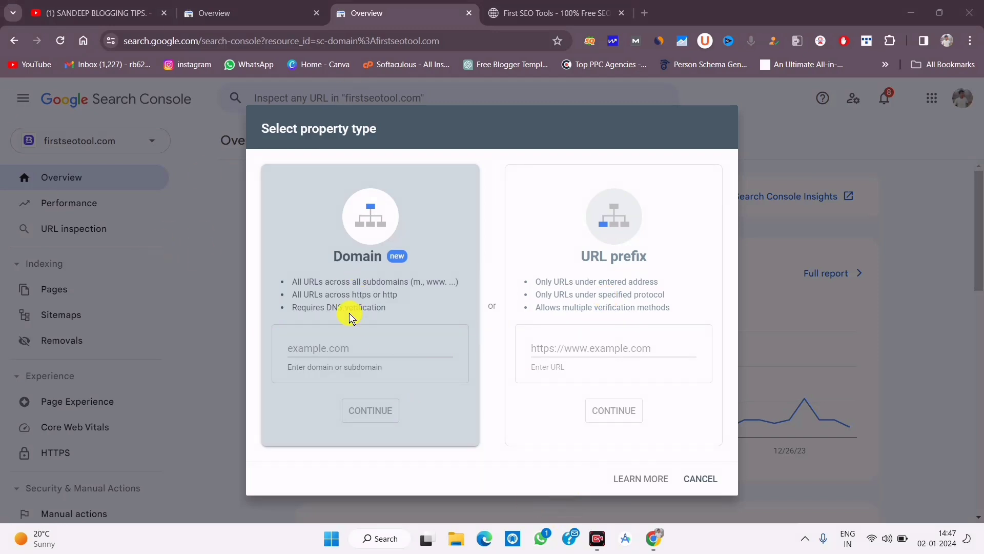
left_click(352, 345)
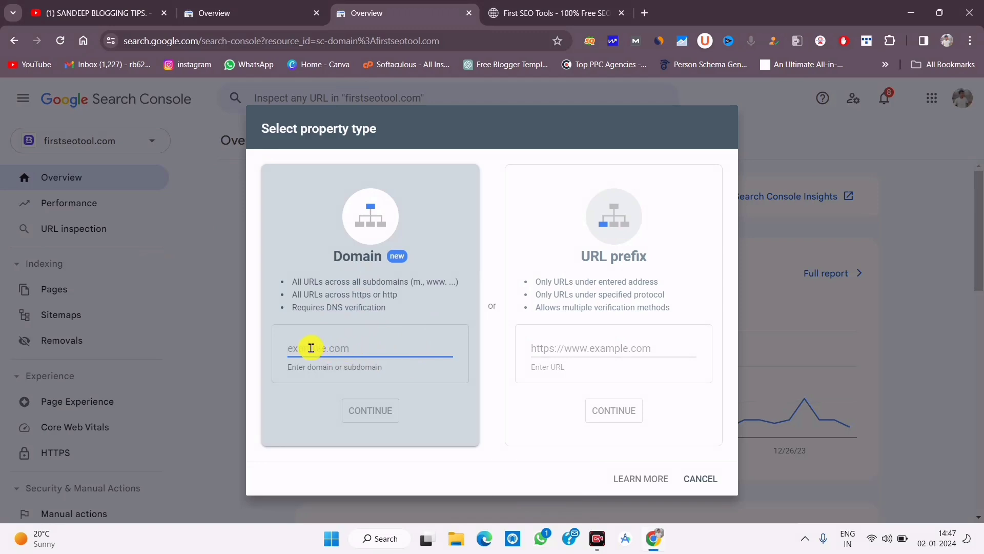
type("sa")
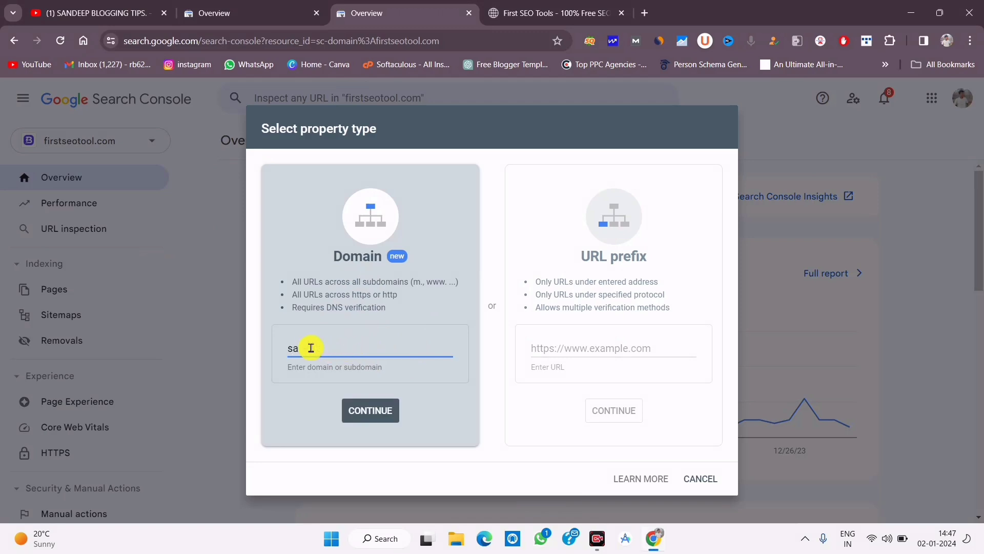
key("BackSpace")
key("BackSpace")
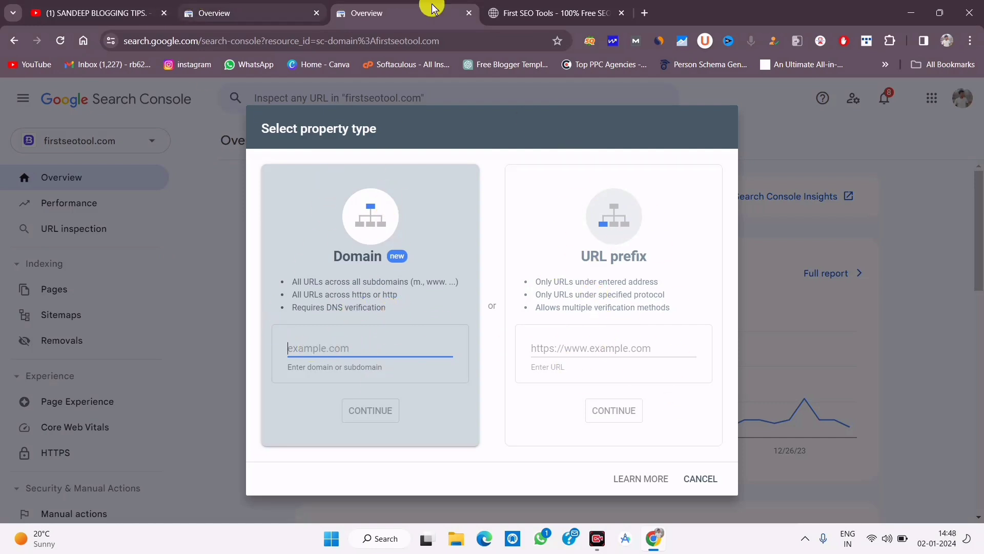
left_click(543, 5)
left_click(229, 41)
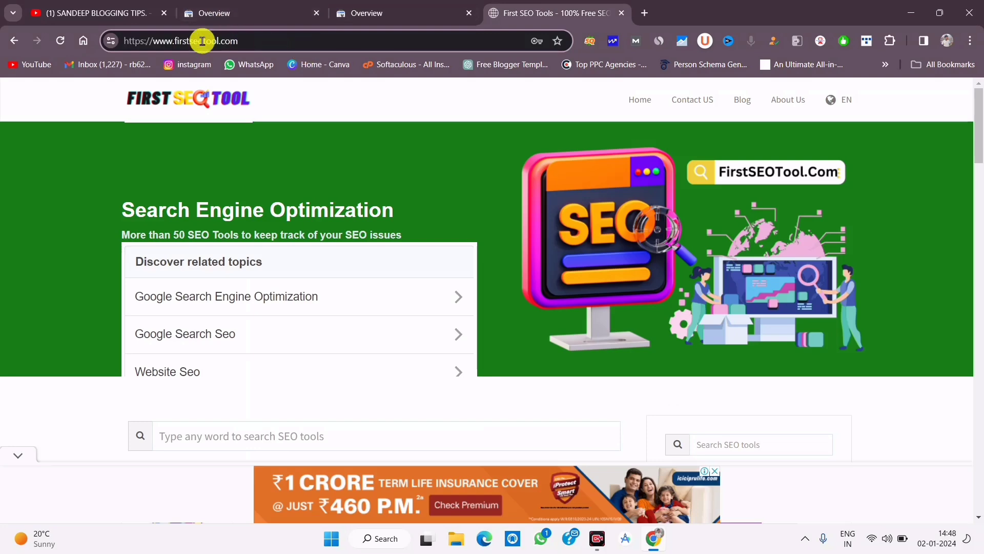
left_click_drag(172, 42, 122, 41)
left_click(405, 13)
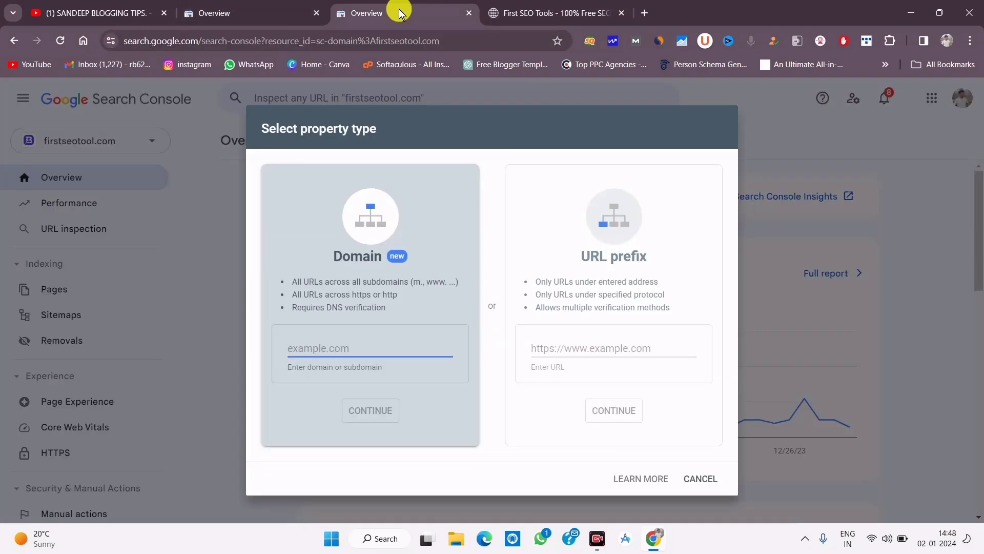
left_click(558, 347)
left_click(551, 13)
left_click_drag(238, 41, 224, 41)
triple_click(224, 41)
right_click(222, 43)
left_click(212, 39)
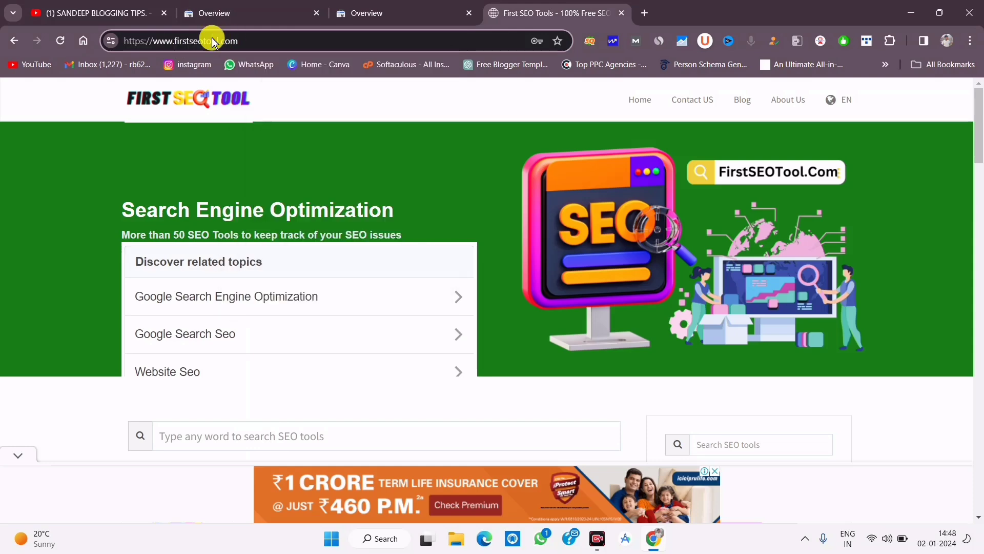
right_click(212, 39)
left_click(184, 35)
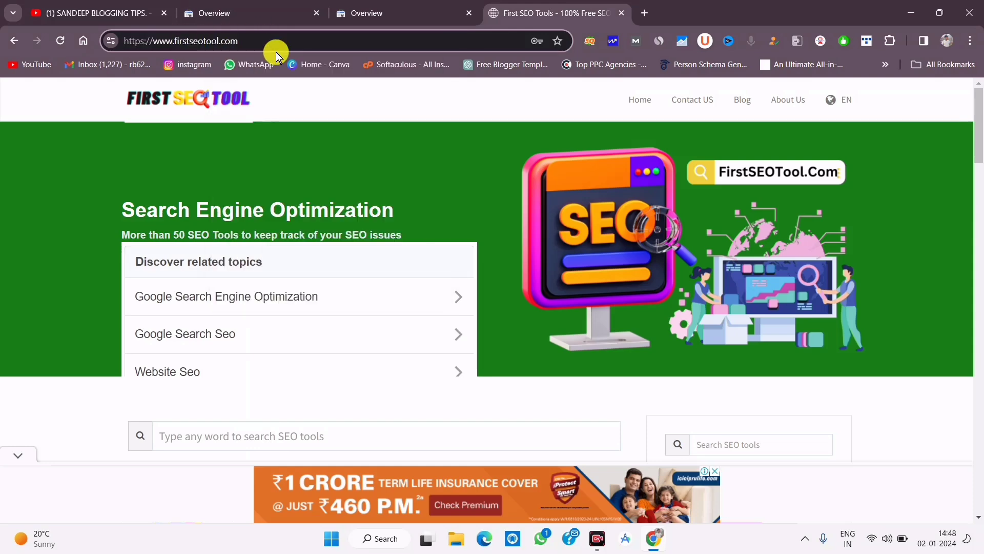
triple_click(176, 40)
right_click(185, 42)
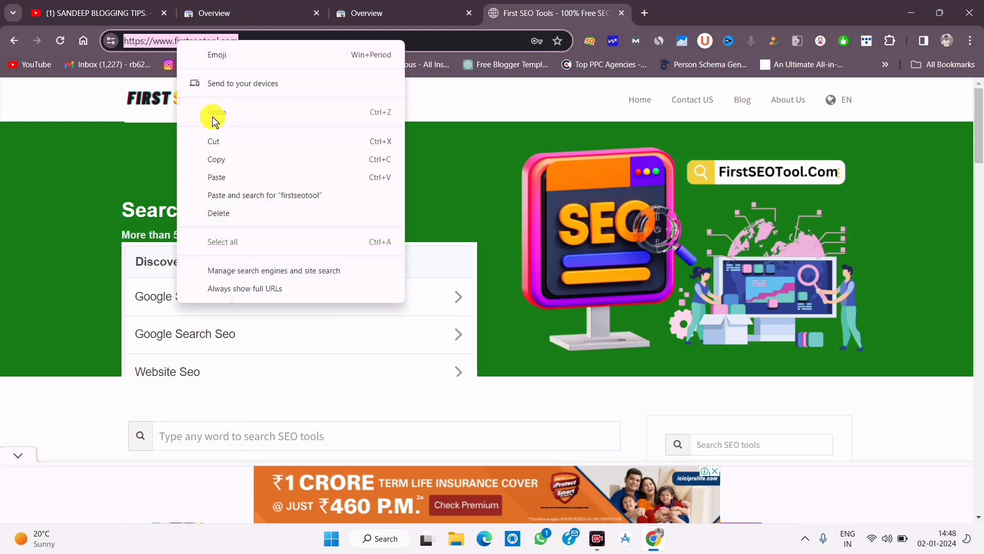
left_click(215, 159)
left_click(388, 5)
right_click(572, 348)
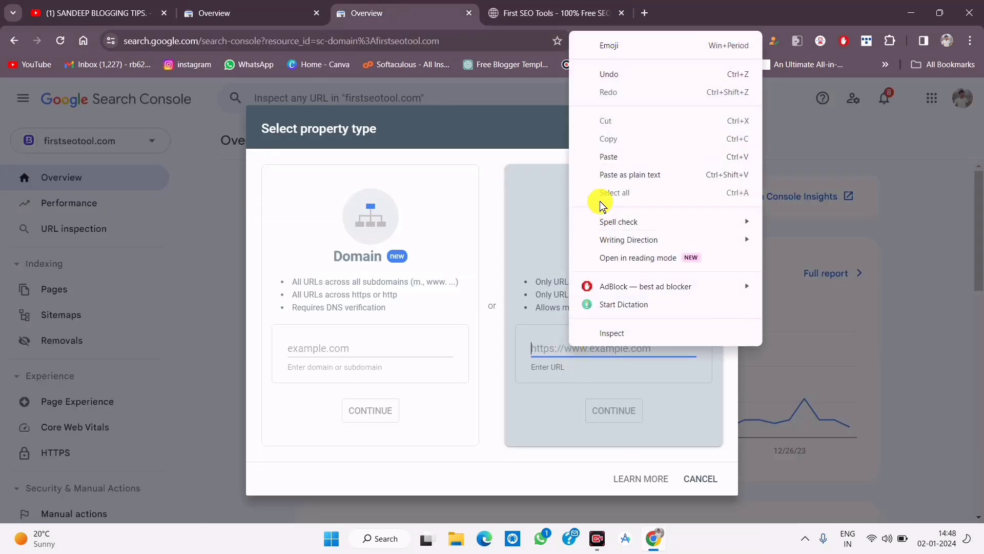
left_click(609, 174)
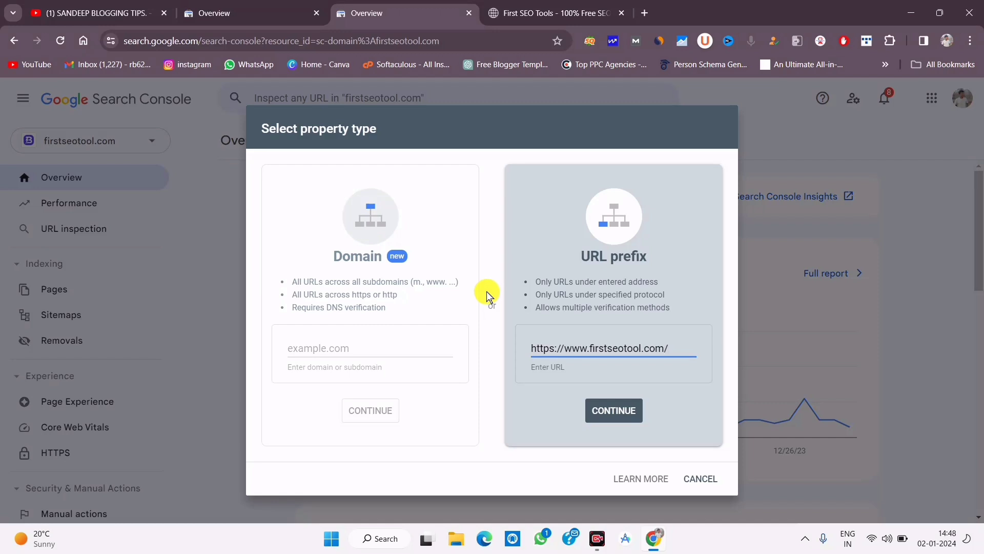
left_click(705, 476)
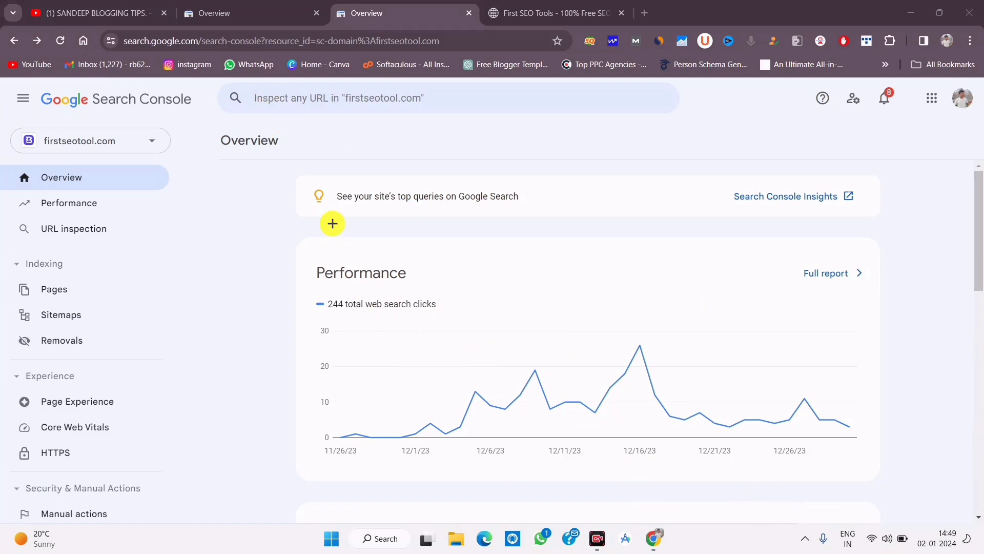
Examine the Search Console Insights banner and the Performance card, including its total web search clicks and chart dates
mouse_move(281, 170)
left_mouse_down()
mouse_move(416, 221)
mouse_move(639, 241)
mouse_move(872, 235)
left_mouse_up()
mouse_move(399, 183)
left_mouse_down()
mouse_move(554, 220)
mouse_move(881, 225)
left_mouse_up()
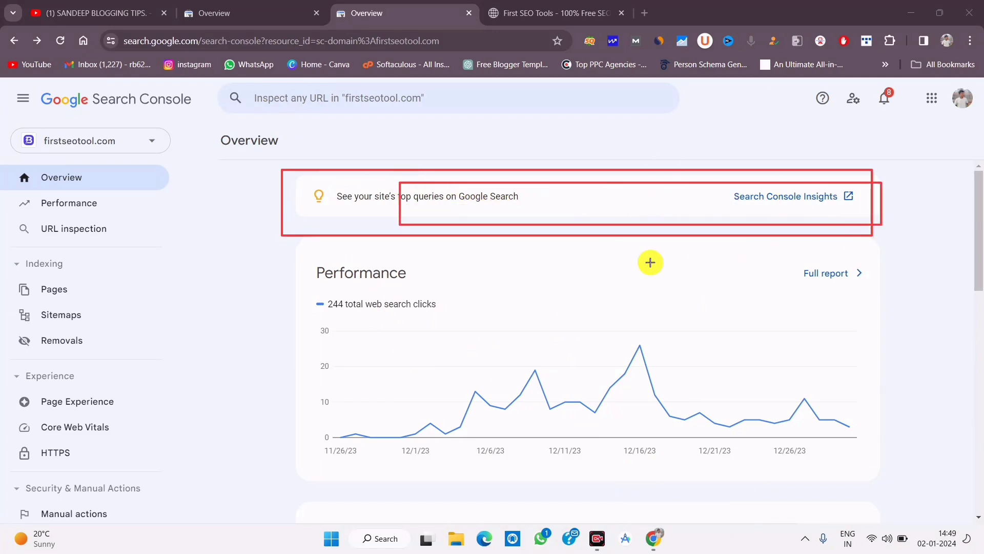
left_click_drag(301, 246, 357, 333)
mouse_move(395, 371)
left_mouse_down()
mouse_move(754, 486)
mouse_move(947, 500)
left_mouse_up()
left_click_drag(306, 252, 475, 305)
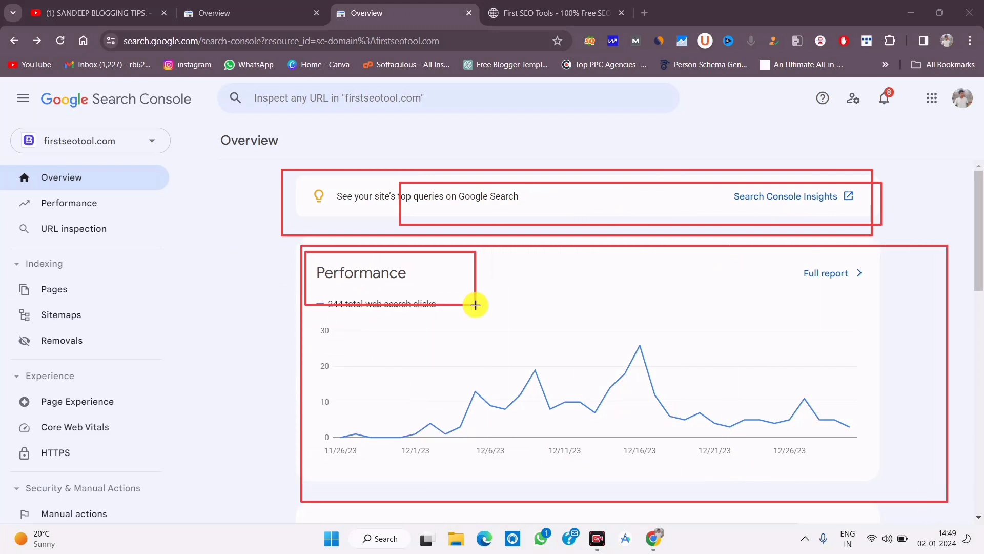
left_click_drag(283, 287, 518, 329)
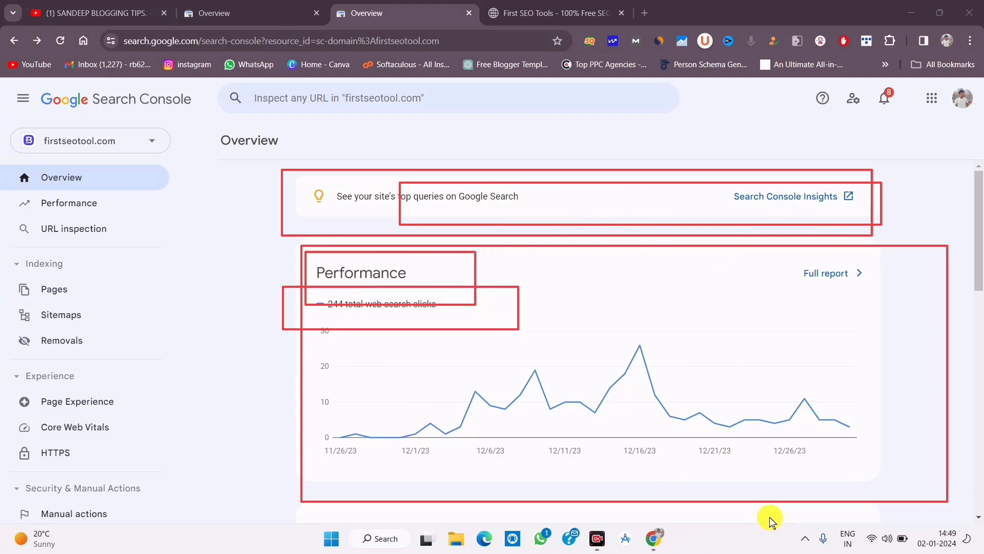
key("e")
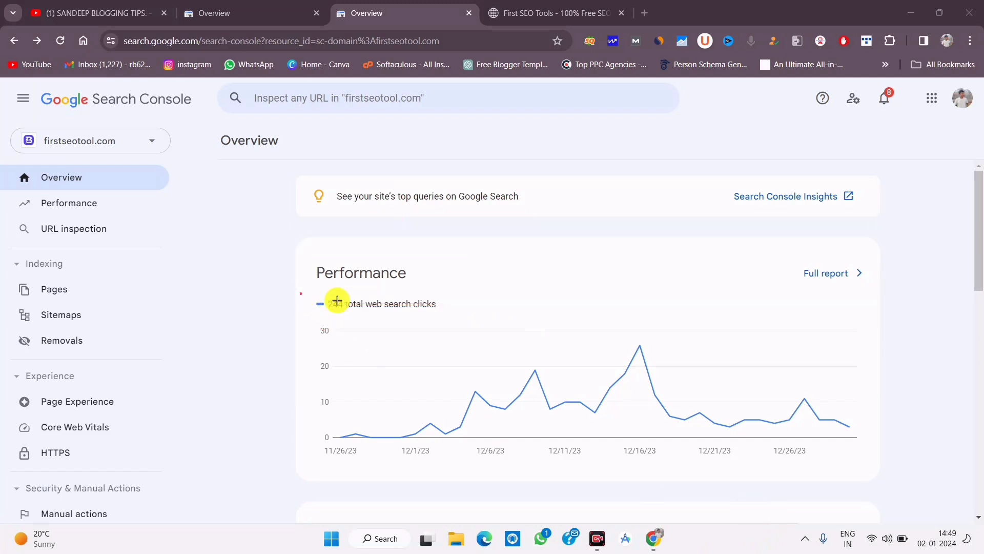
left_click_drag(301, 294, 466, 326)
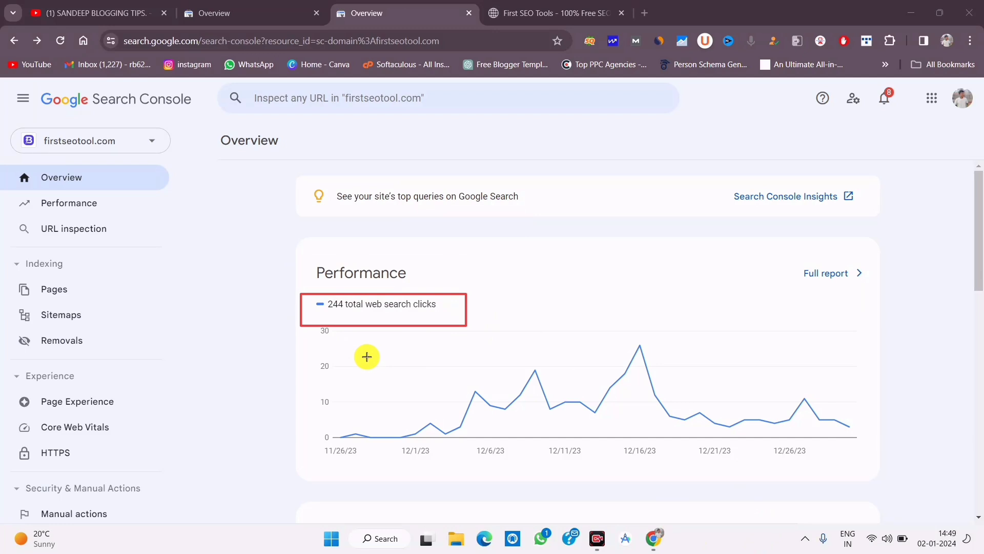
left_click_drag(307, 422, 395, 463)
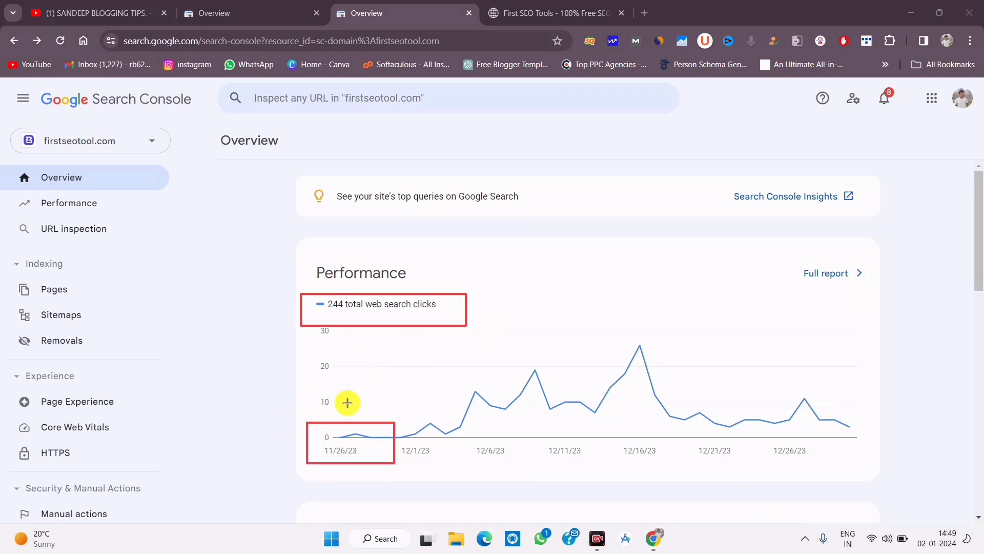
Review the Performance chart's start and end dates together with the total web search clicks for the selected property
left_click_drag(303, 431, 399, 464)
left_click_drag(810, 430, 921, 459)
mouse_move(312, 287)
left_mouse_down()
mouse_move(354, 312)
mouse_move(477, 321)
left_mouse_up()
left_click_drag(9, 128, 209, 184)
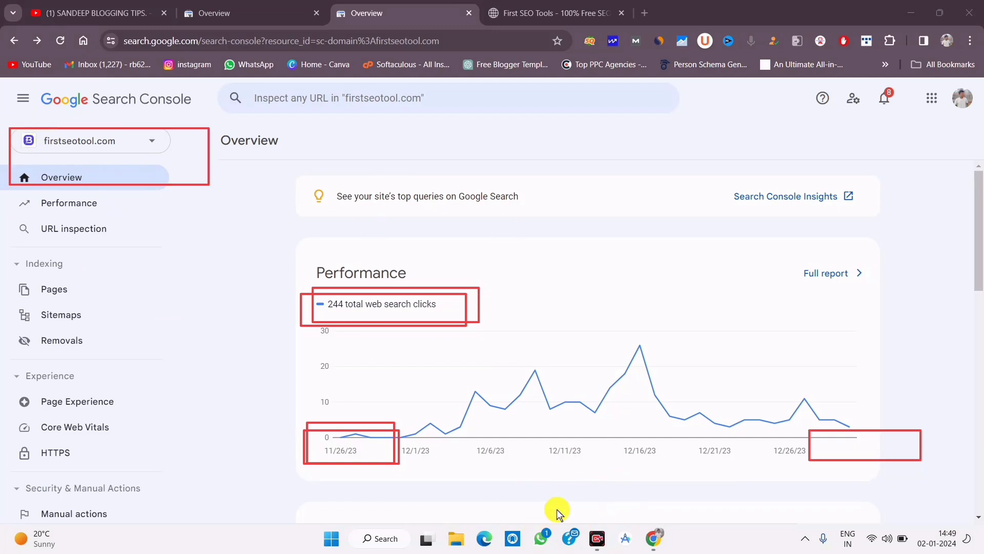
key("Escape")
left_click_drag(331, 274, 380, 276)
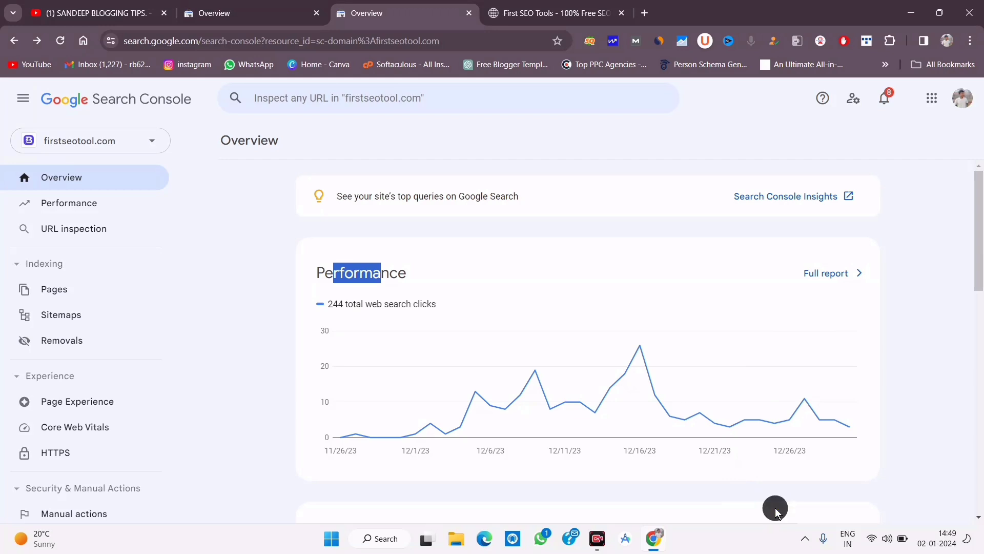
Examine the Indexing card on the Overview page, comparing its not indexed and indexed page counts
scroll(775, 508, "down", 5)
left_click_drag(292, 211, 397, 286)
mouse_move(478, 303)
left_mouse_down()
mouse_move(859, 369)
mouse_move(943, 452)
left_mouse_up()
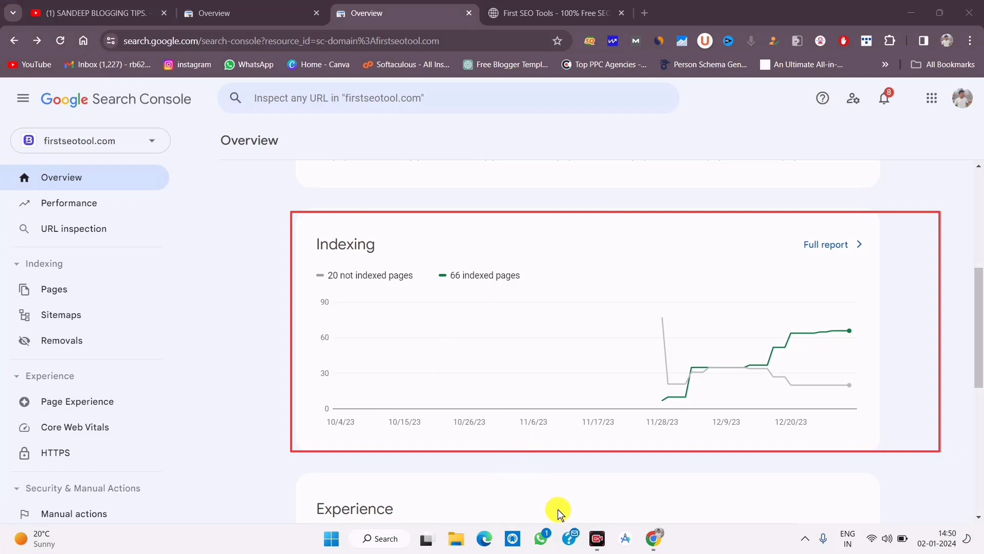
left_click_drag(306, 257, 407, 296)
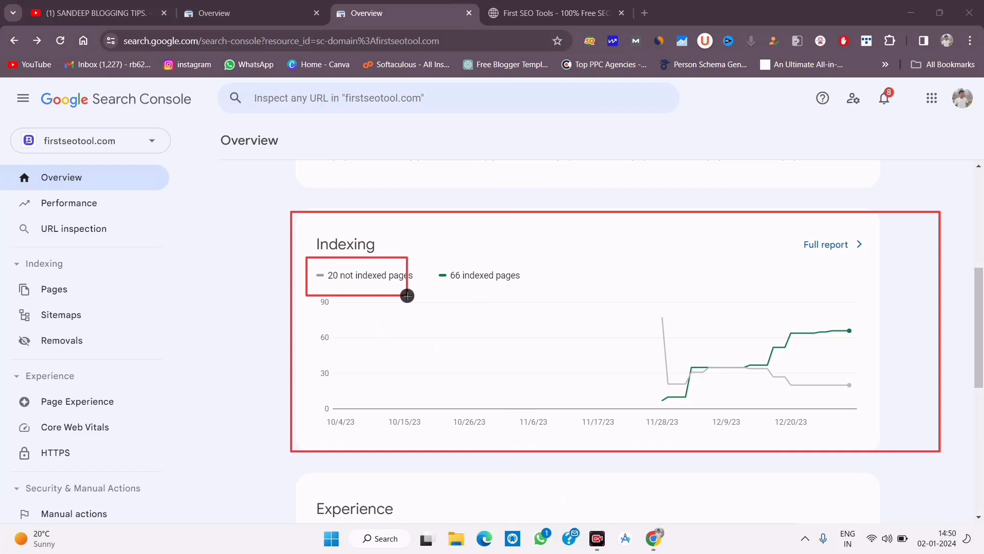
left_click_drag(419, 257, 586, 290)
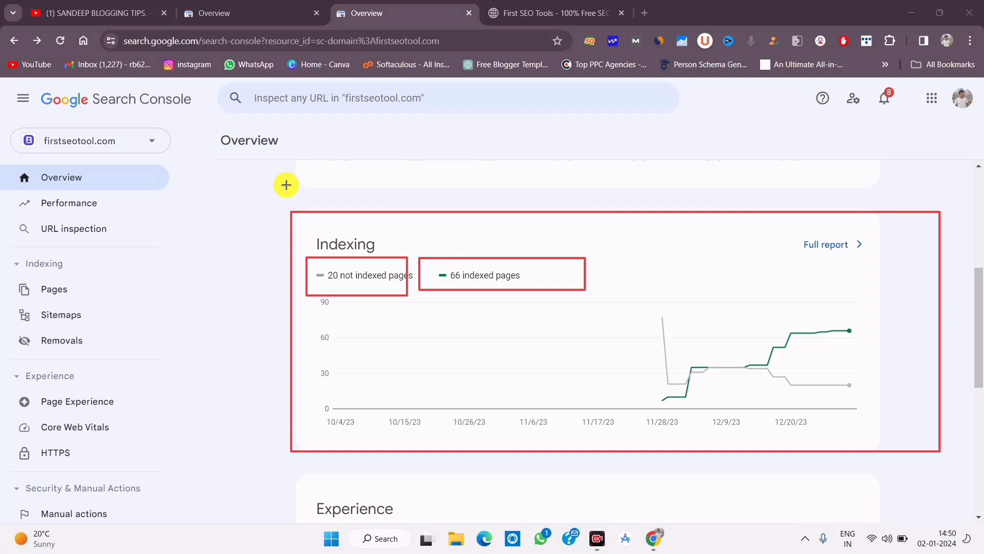
left_click_drag(330, 263, 377, 291)
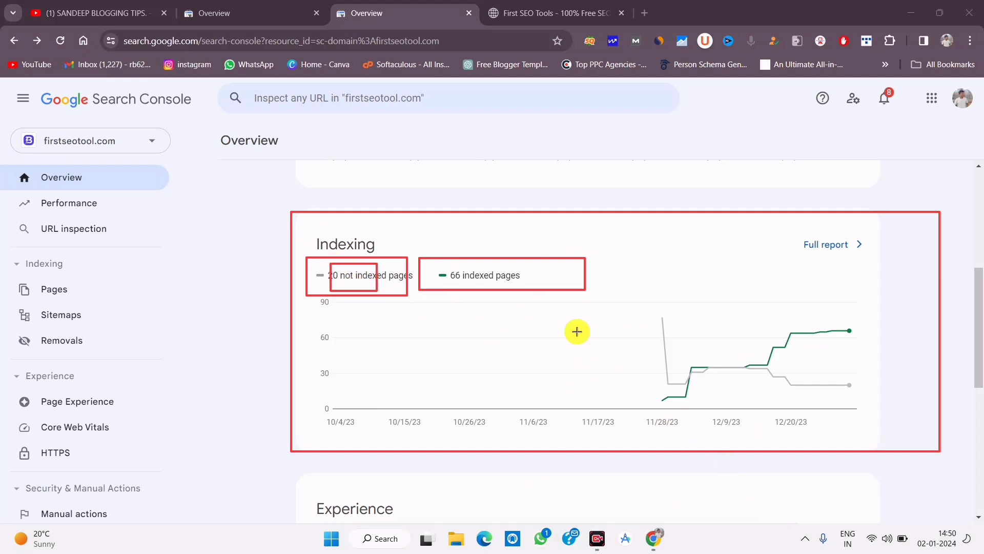
left_click_drag(430, 265, 573, 288)
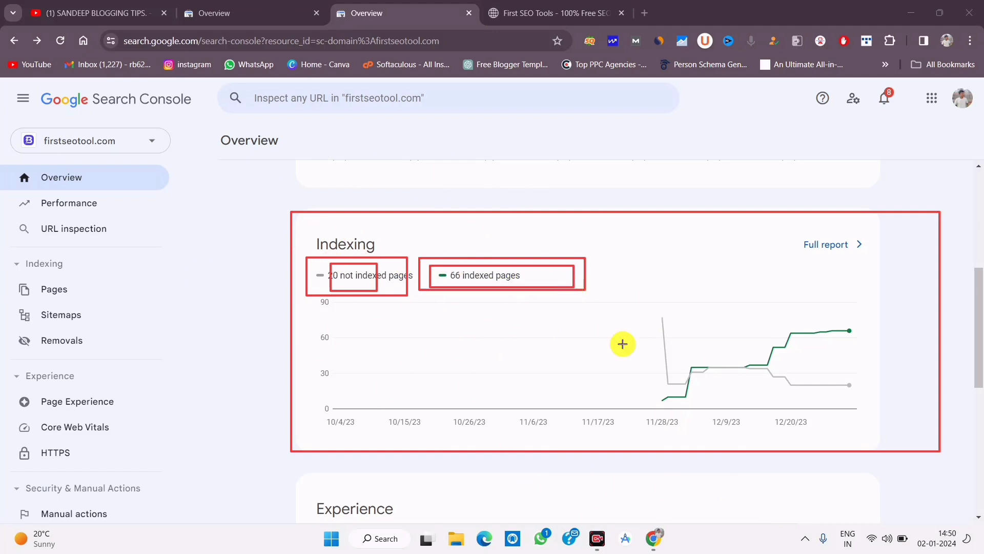
left_click_drag(324, 265, 419, 297)
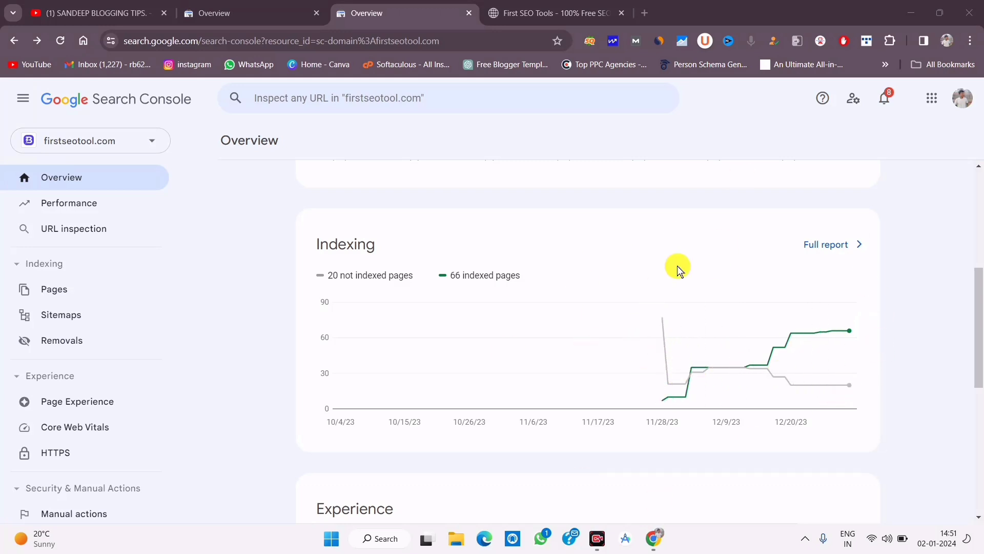
Examine the Experience card's Core Web Vitals, comparing the Good URL counts for Mobile and Desktop
left_click_drag(975, 292, 977, 318)
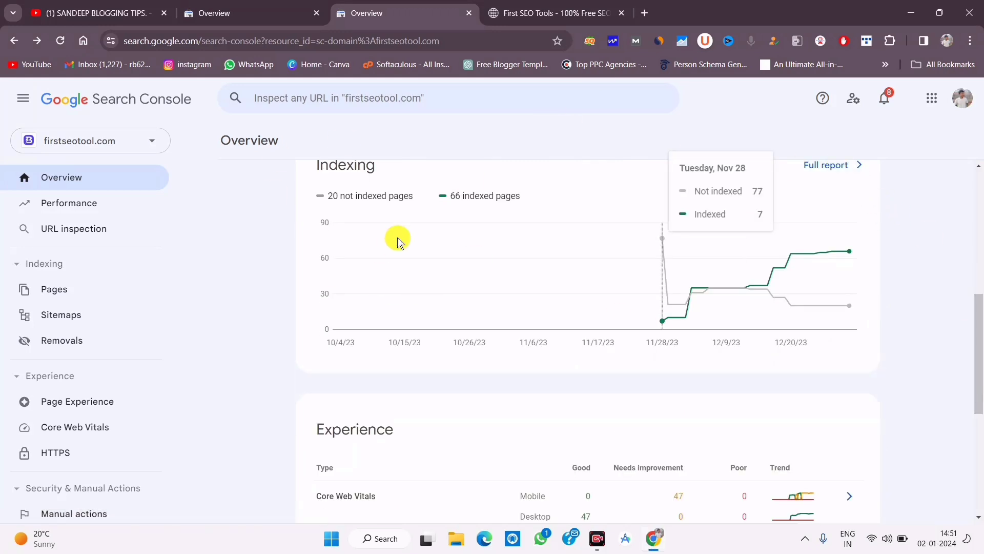
scroll(396, 238, "down", 4)
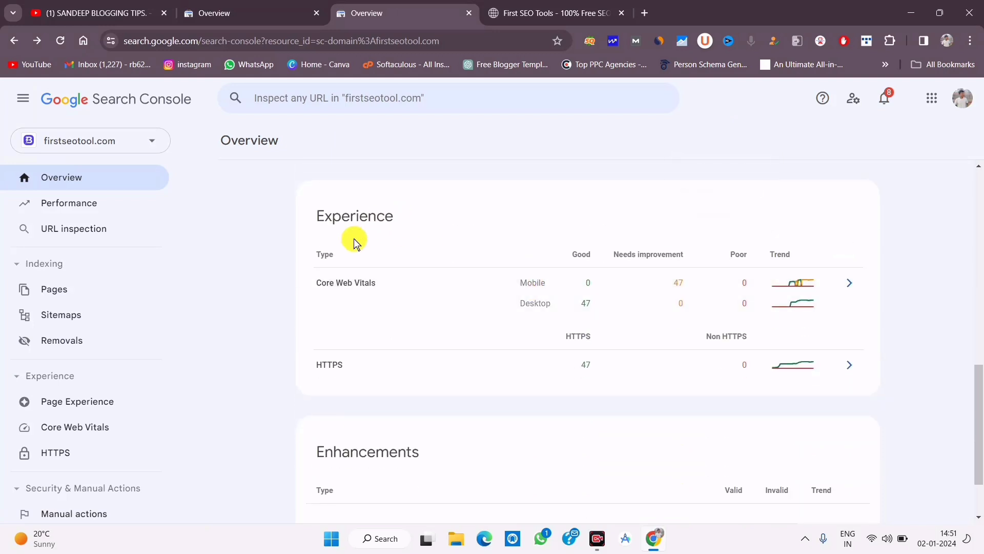
left_click_drag(329, 209, 434, 225)
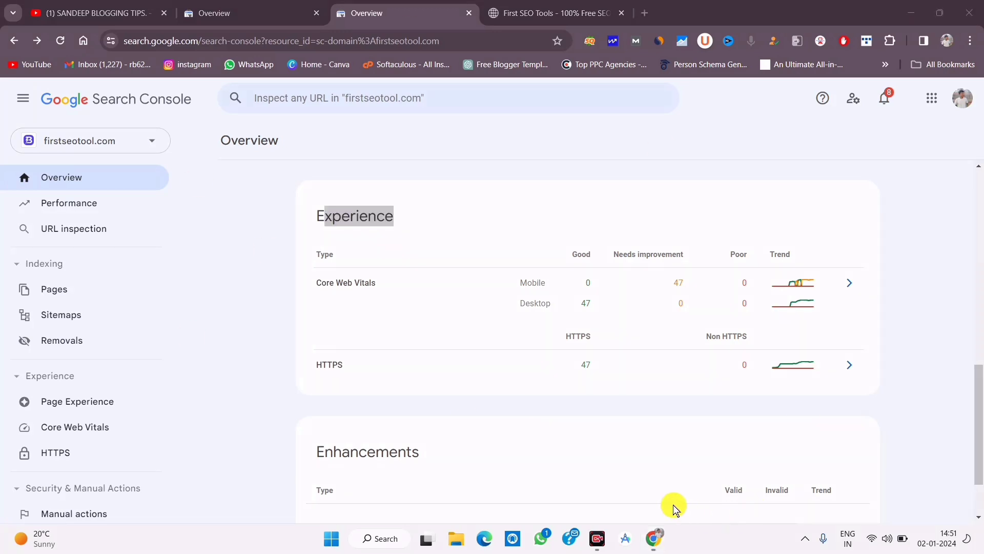
mouse_move(276, 185)
left_mouse_down()
mouse_move(483, 336)
mouse_move(835, 410)
left_mouse_up()
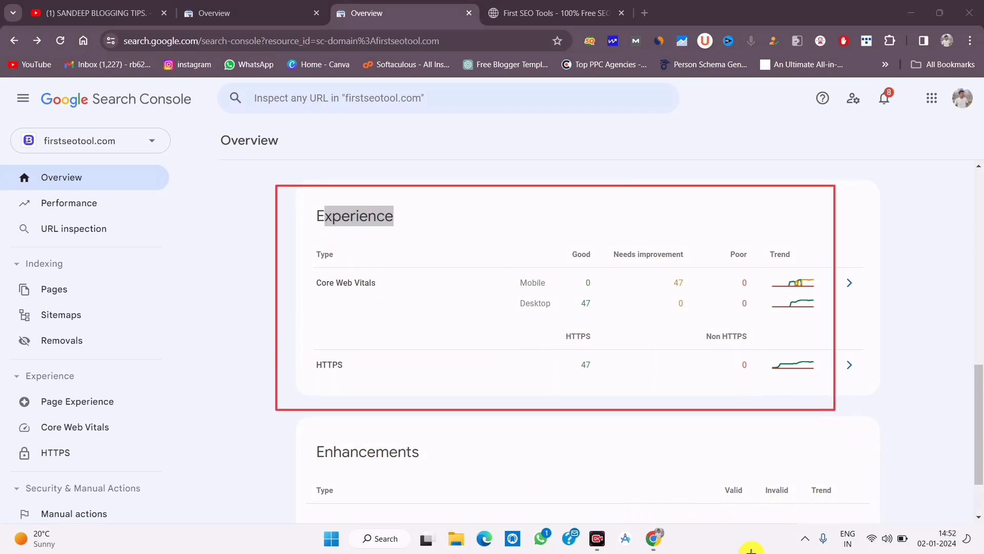
left_click_drag(311, 269, 412, 301)
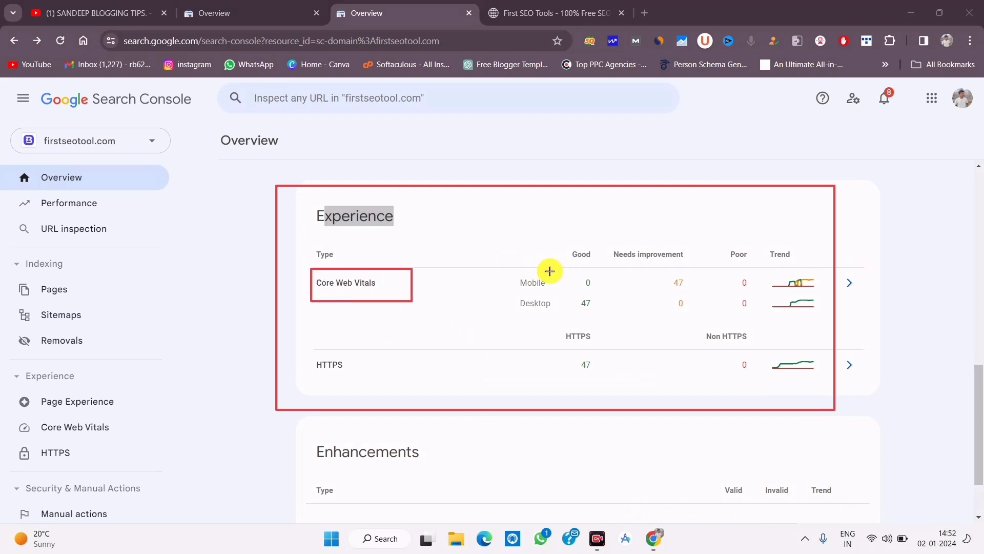
left_click_drag(490, 269, 638, 326)
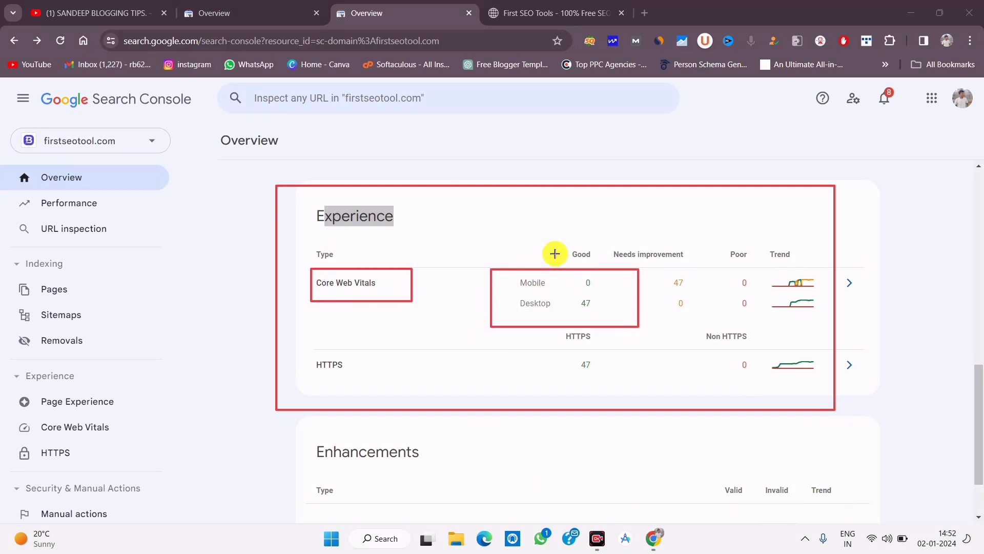
left_click_drag(512, 277, 618, 294)
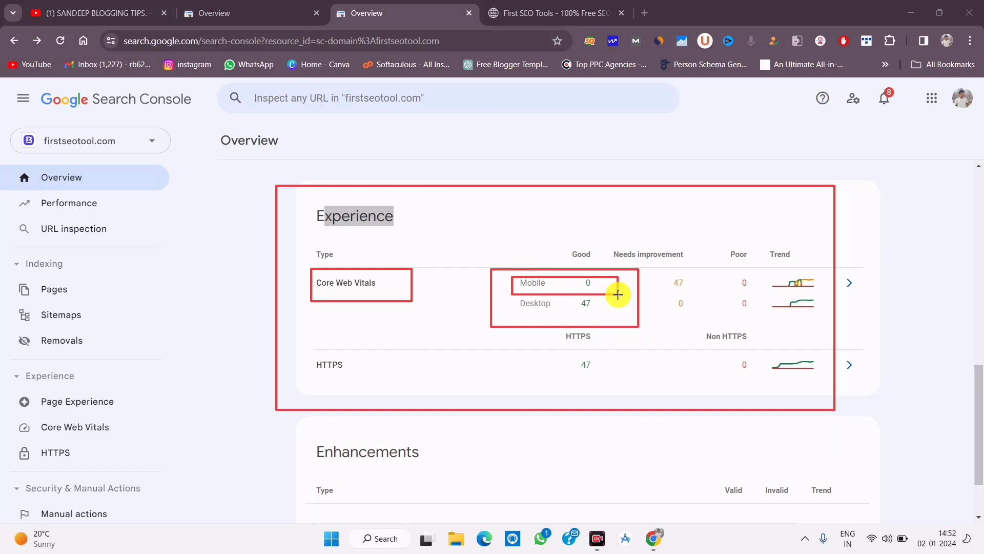
mouse_move(566, 239)
left_mouse_down()
mouse_move(599, 299)
mouse_move(617, 294)
left_mouse_up()
left_click_drag(513, 295, 613, 316)
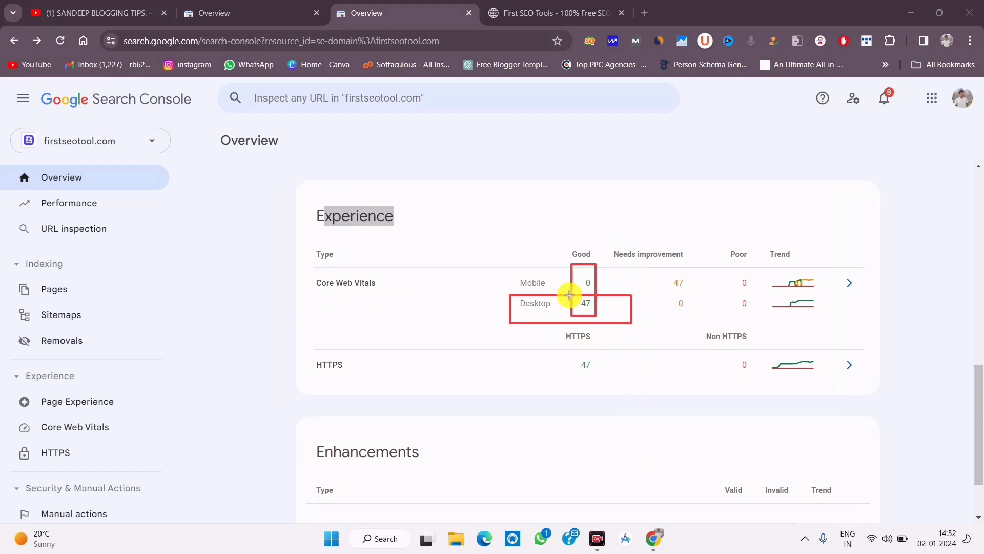
left_click_drag(520, 293, 608, 309)
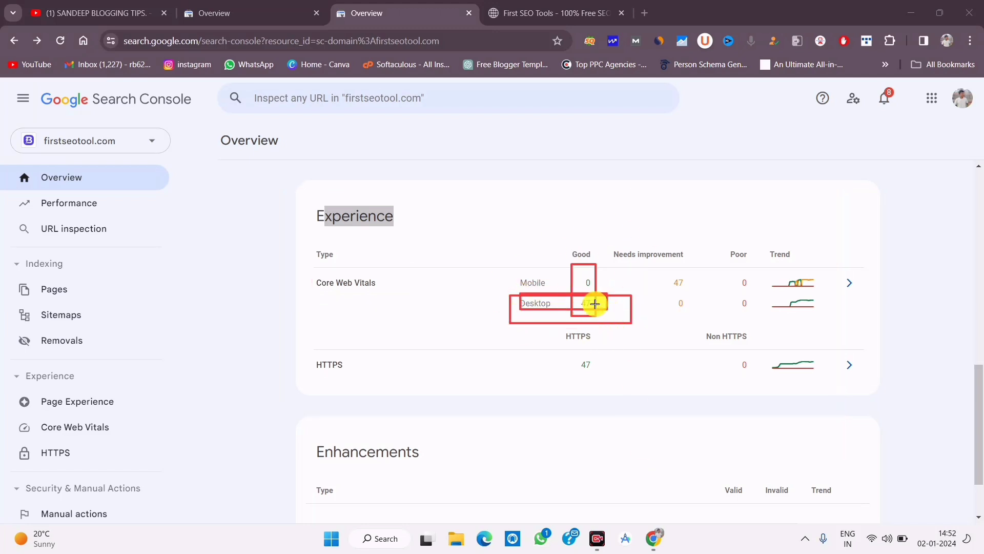
left_click_drag(514, 298, 604, 314)
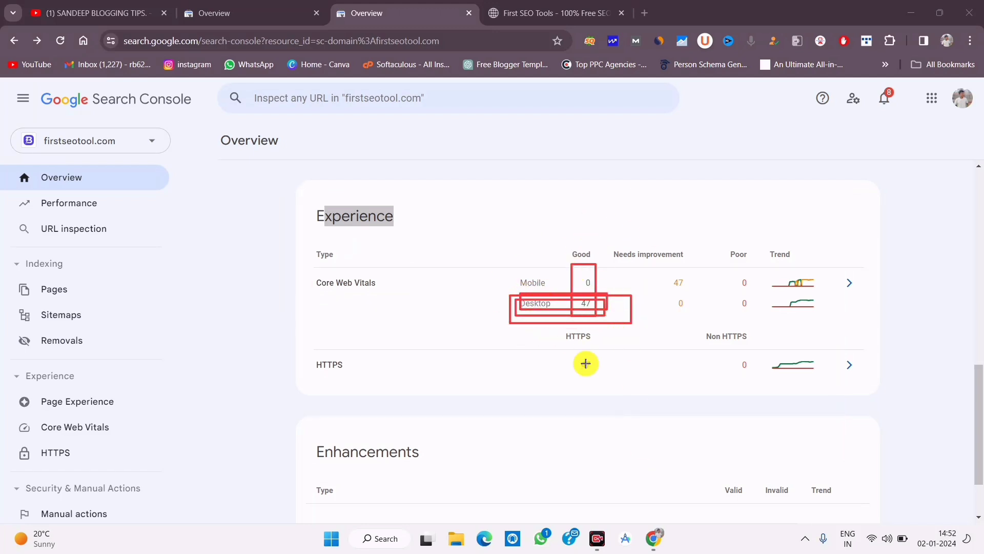
mouse_move(532, 287)
left_mouse_down()
mouse_move(595, 287)
mouse_move(620, 271)
left_mouse_up()
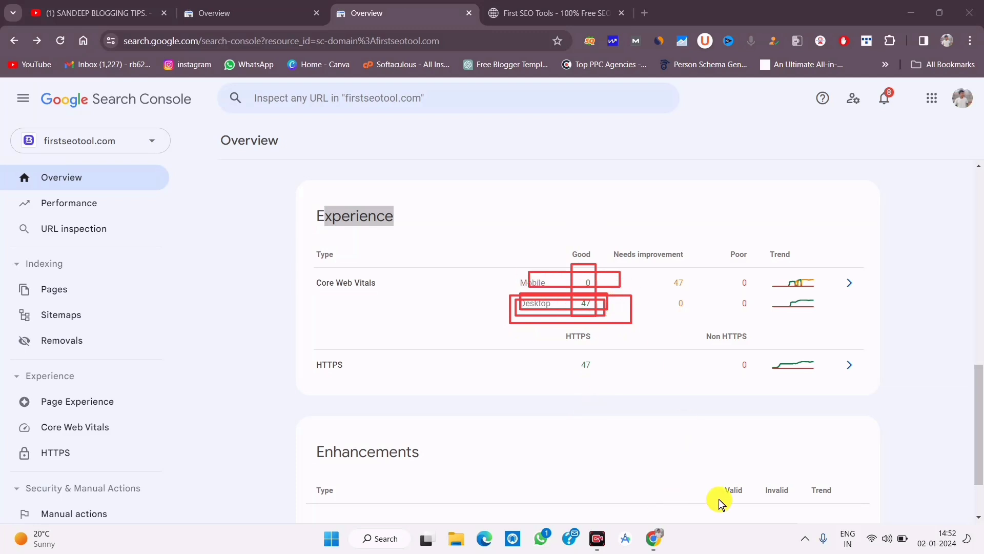
left_click(756, 507)
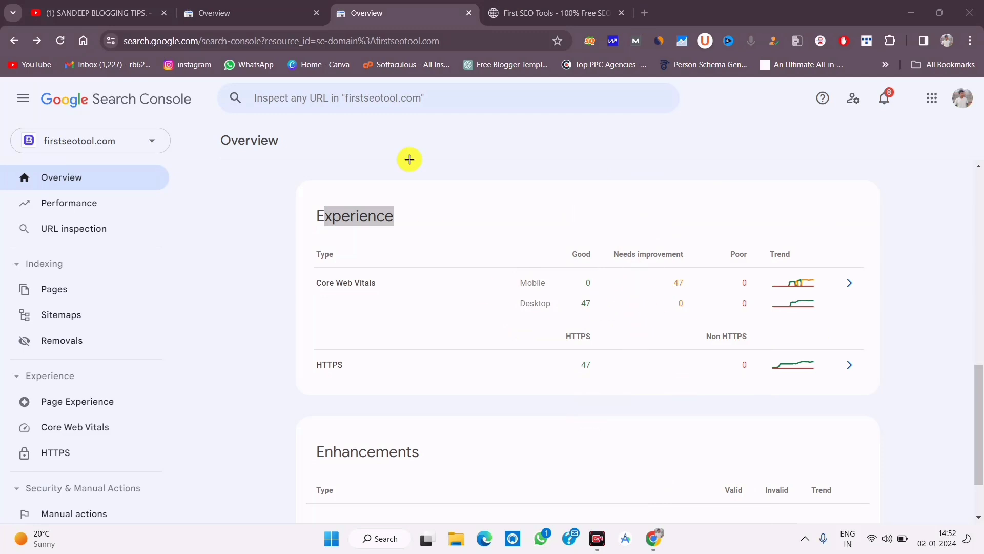
Compare the Needs improvement and Poor counts for Mobile and Desktop in the Core Web Vitals rows
mouse_move(284, 191)
left_mouse_down()
mouse_move(405, 289)
mouse_move(763, 421)
mouse_move(895, 421)
left_mouse_up()
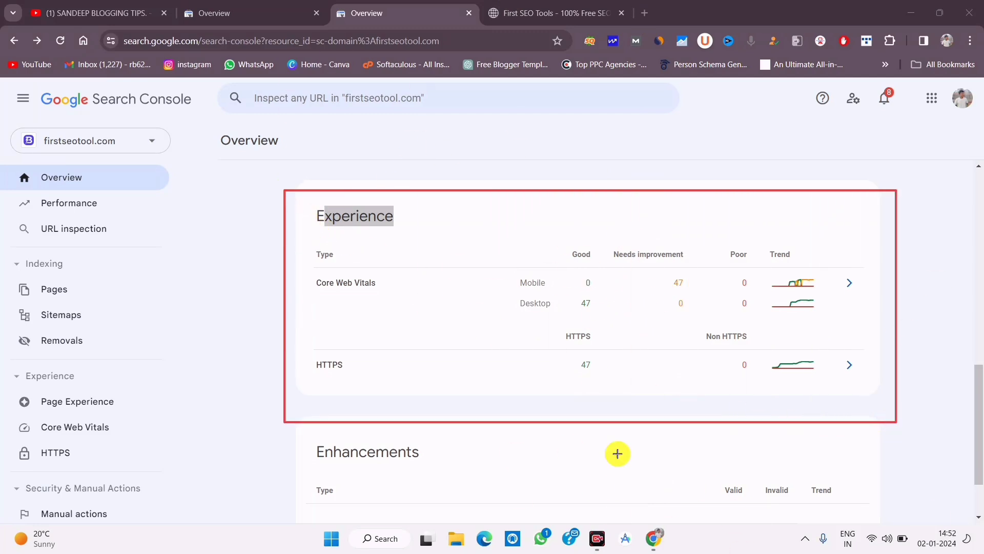
mouse_move(613, 240)
left_mouse_down()
mouse_move(687, 285)
mouse_move(701, 385)
left_mouse_up()
left_click_drag(503, 277, 700, 295)
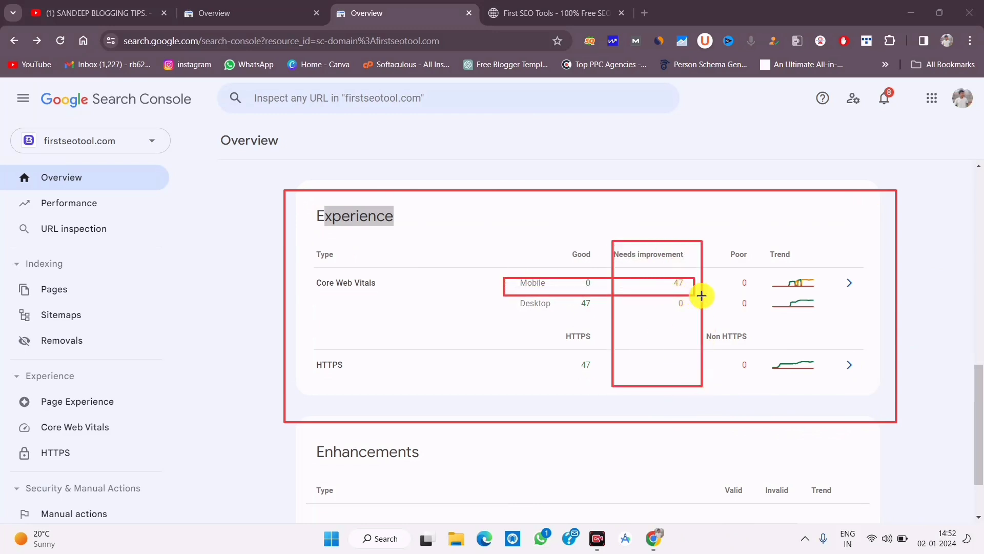
left_click_drag(513, 297, 719, 331)
left_click_drag(724, 235, 761, 331)
left_click_drag(295, 263, 488, 309)
mouse_move(558, 313)
left_mouse_down()
mouse_move(743, 307)
mouse_move(752, 297)
mouse_move(760, 320)
mouse_move(759, 311)
left_mouse_up()
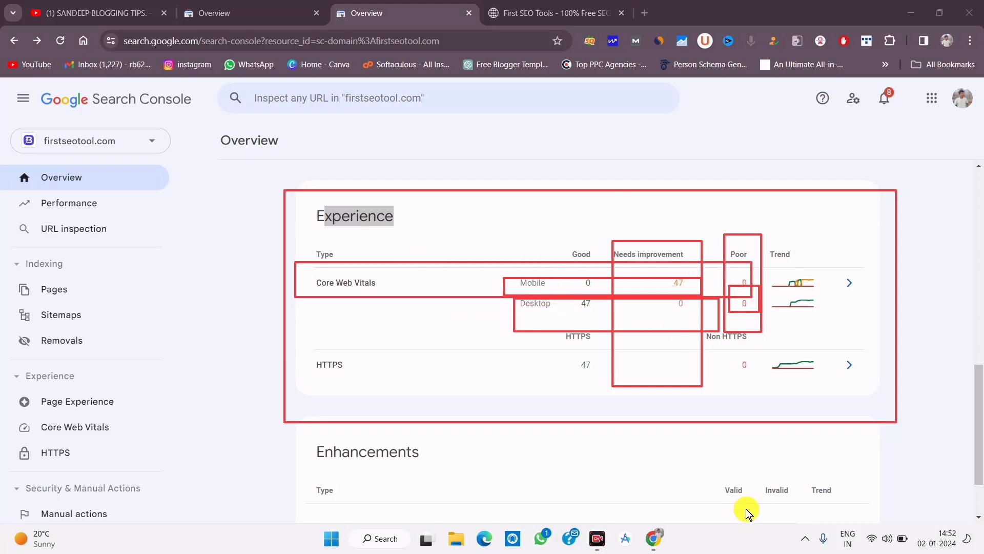
key("e")
Review the Core Web Vitals Trend graphs and the HTTPS row of the Experience card
mouse_move(761, 247)
left_mouse_down()
mouse_move(828, 389)
mouse_move(869, 342)
left_mouse_up()
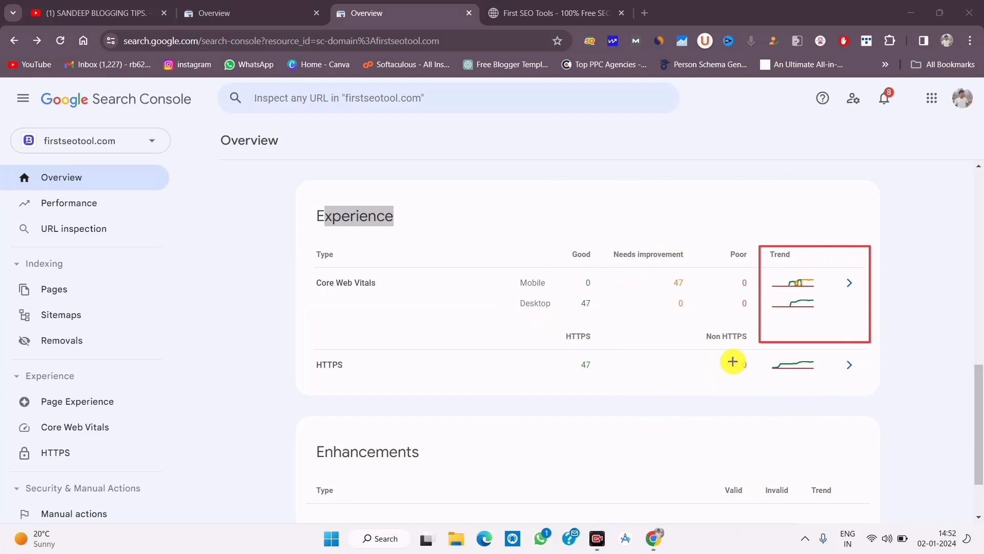
mouse_move(296, 343)
left_mouse_down()
mouse_move(320, 362)
mouse_move(680, 409)
mouse_move(906, 407)
left_mouse_up()
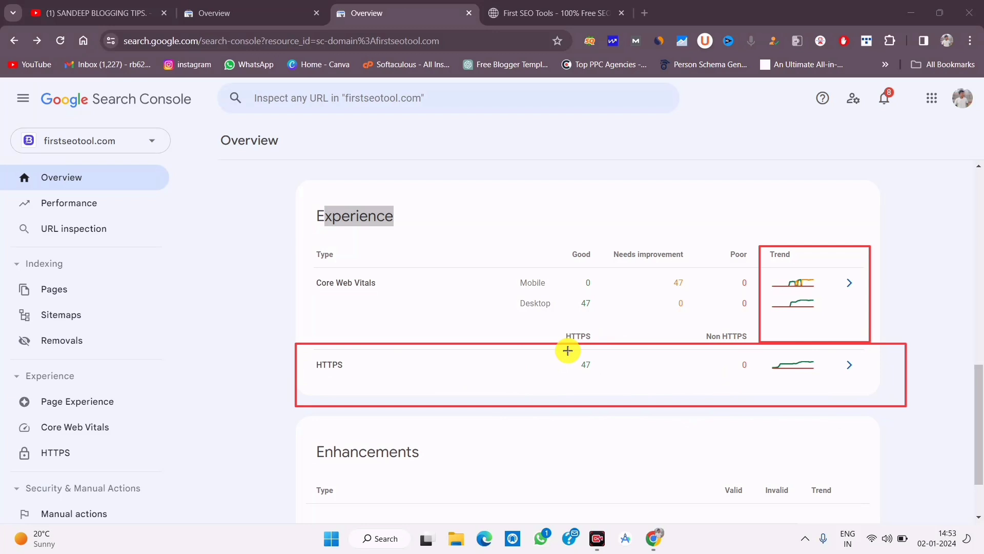
key("Escape")
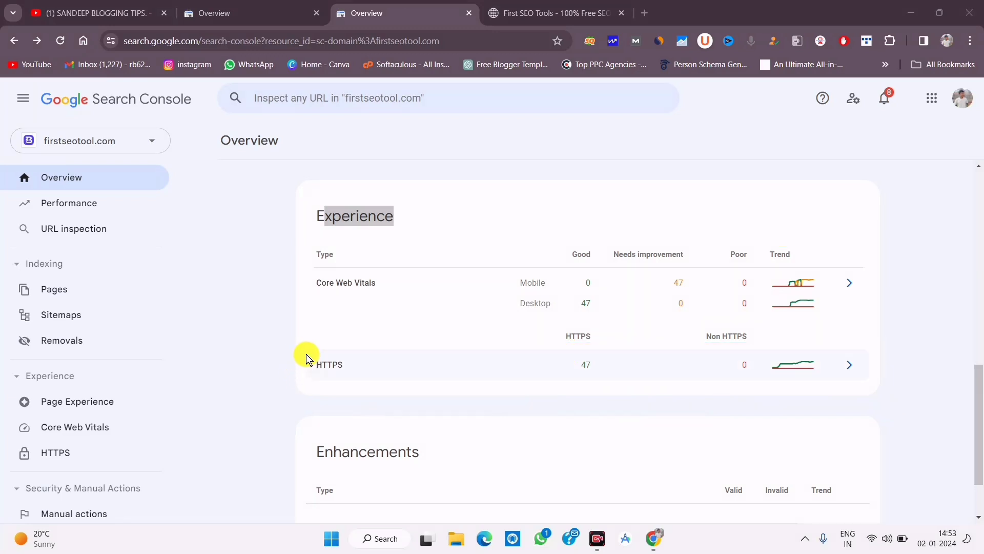
Check that the First SEO Tools website's address uses https, then return to the Search Console Overview page
left_click_drag(308, 358, 375, 378)
left_click(567, 8)
left_click(287, 42)
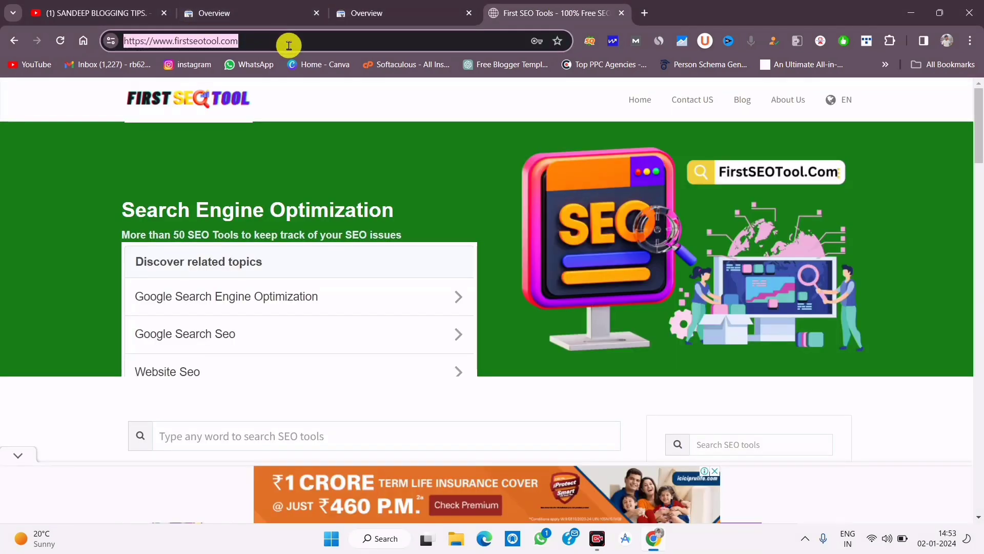
left_click_drag(125, 41, 141, 46)
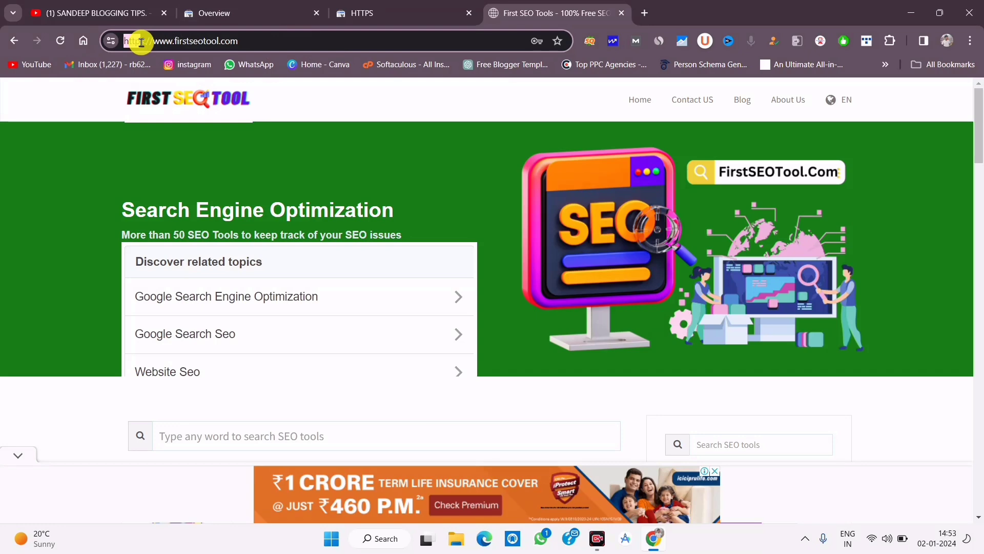
scroll(533, 231, "down", 10)
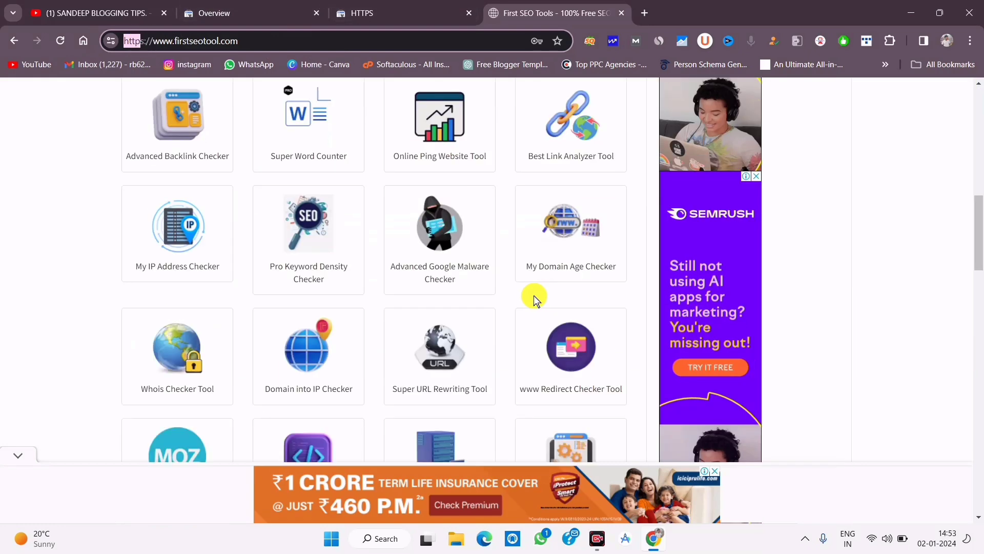
left_click(362, 12)
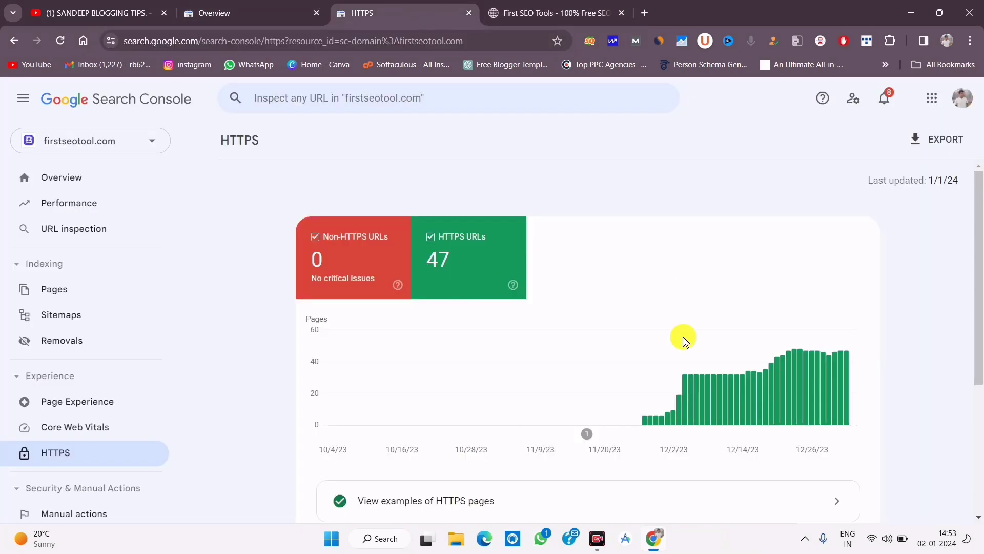
key("alt+Left")
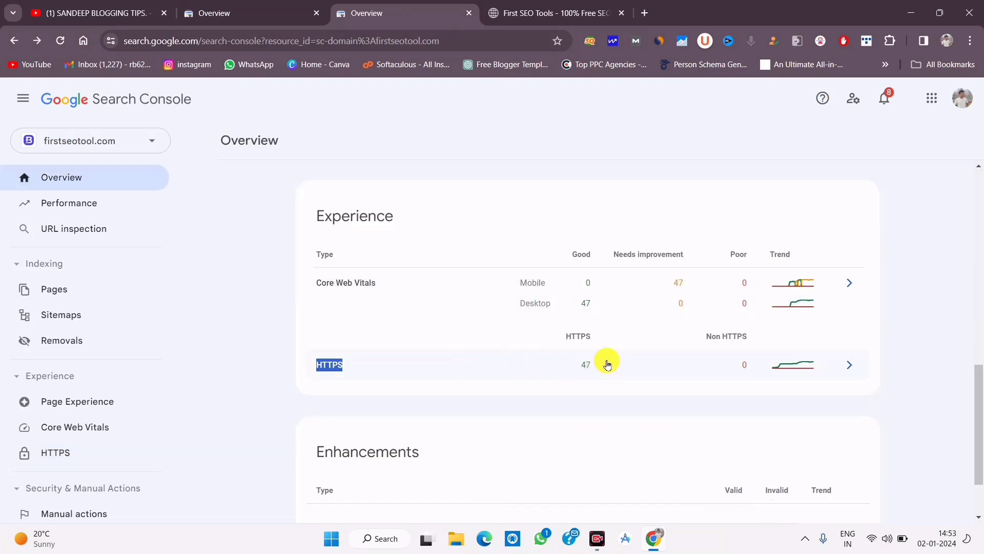
Browse the tool listings on the First SEO Tools website and return to the Search Console Overview
left_click(541, 12)
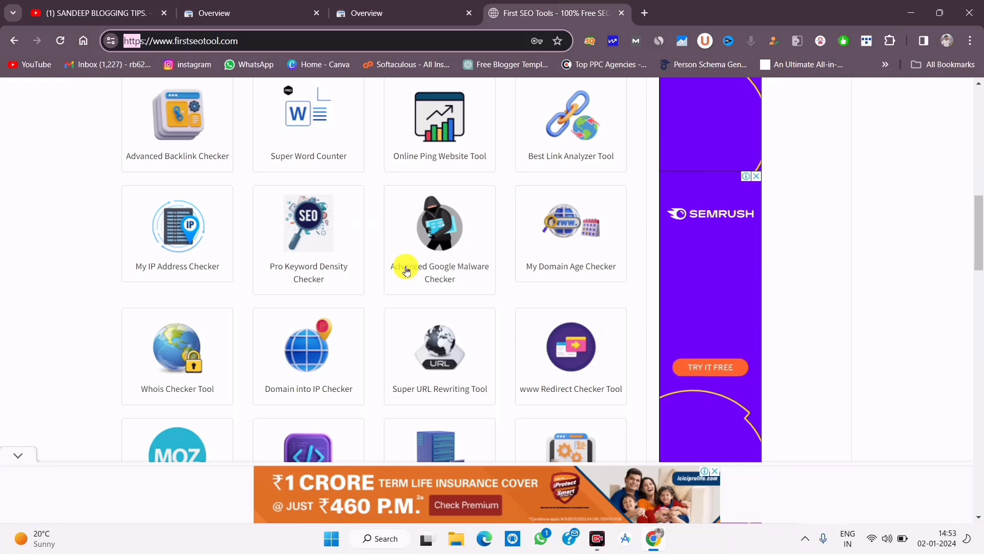
scroll(410, 287, "down", 5)
scroll(435, 348, "up", 5)
left_click(433, 10)
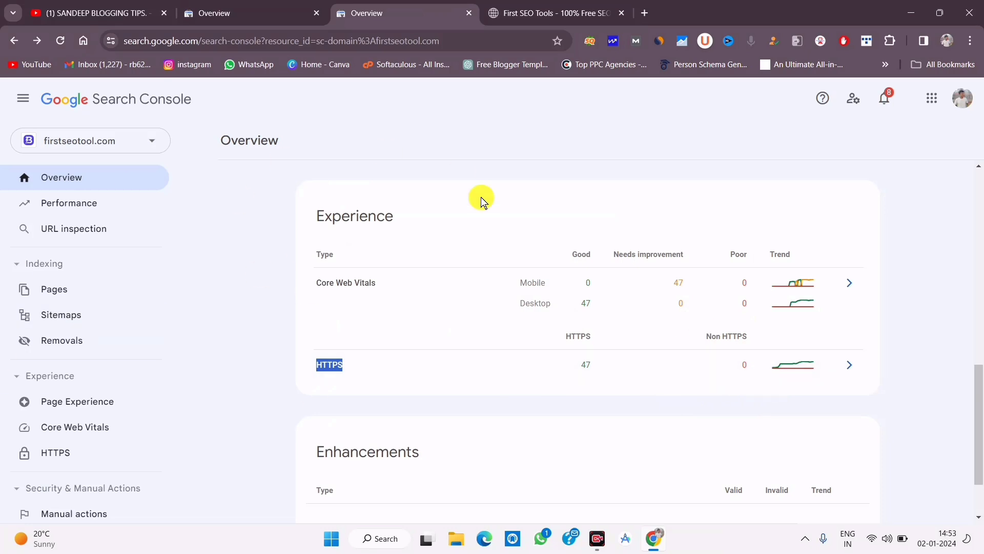
View the Enhancements card at the end of the Overview page
left_click(555, 167)
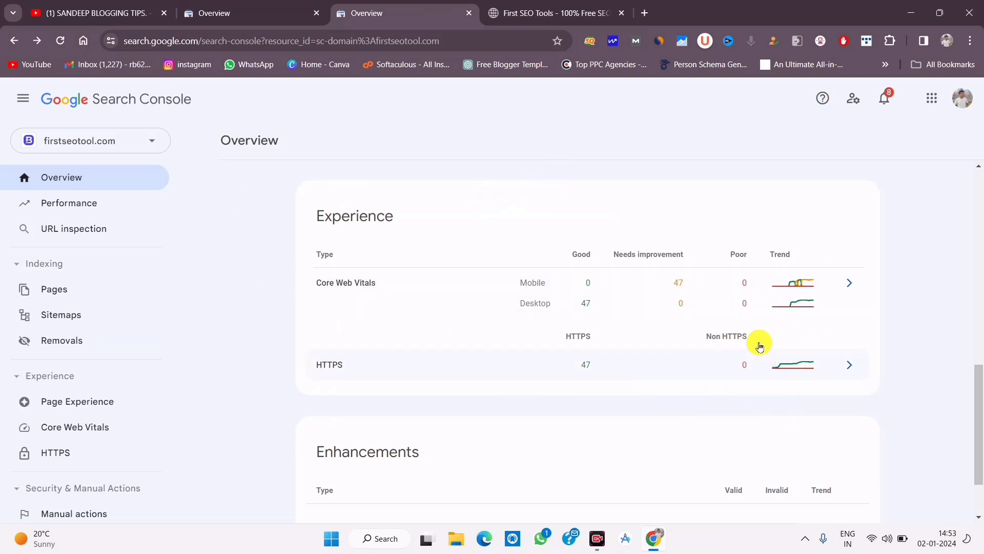
left_click_drag(978, 374, 977, 413)
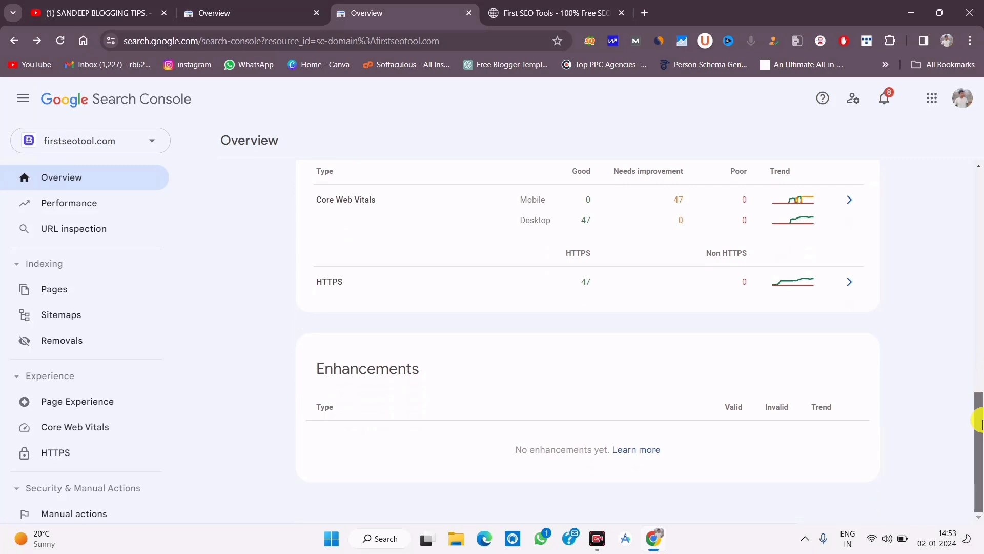
Compare the Enhancements cards on the Overview pages of the firstseotool.com and sandeephub.in properties
left_click_drag(306, 373, 500, 368)
left_click(249, 9)
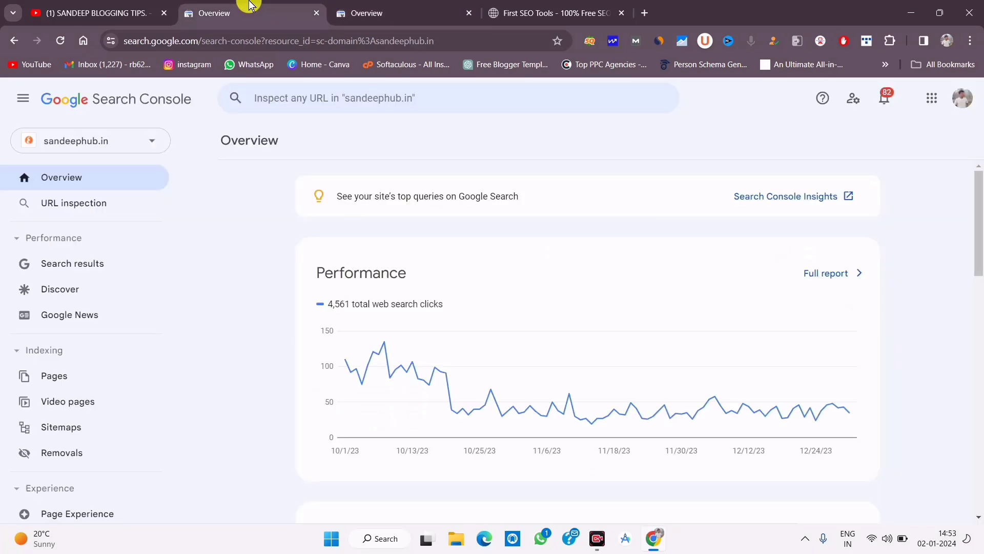
scroll(559, 318, "down", 15)
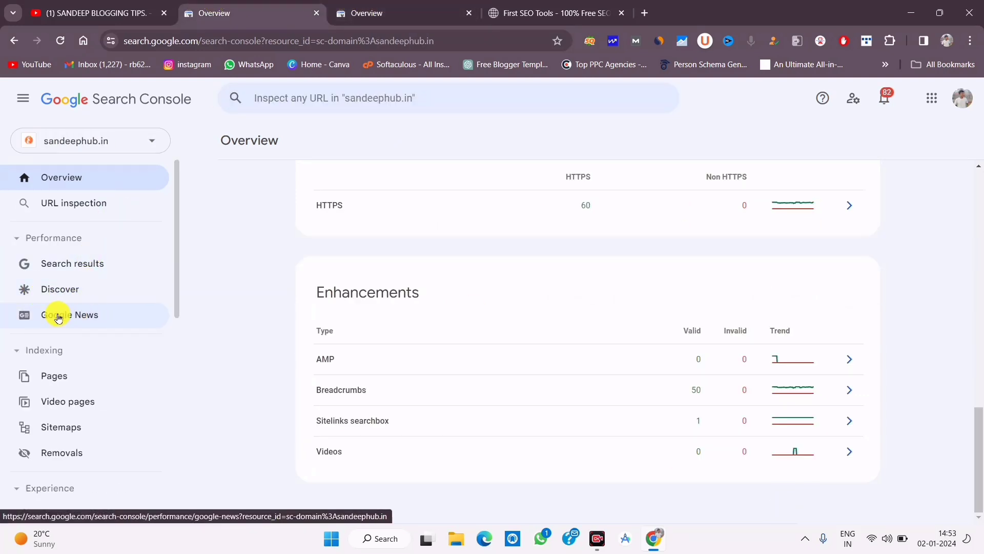
left_click(388, 16)
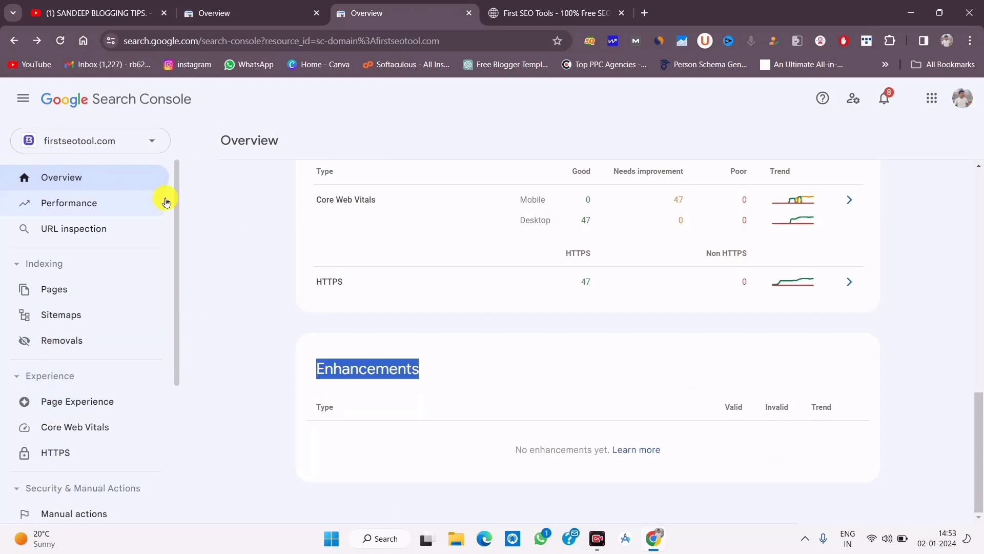
left_click(296, 7)
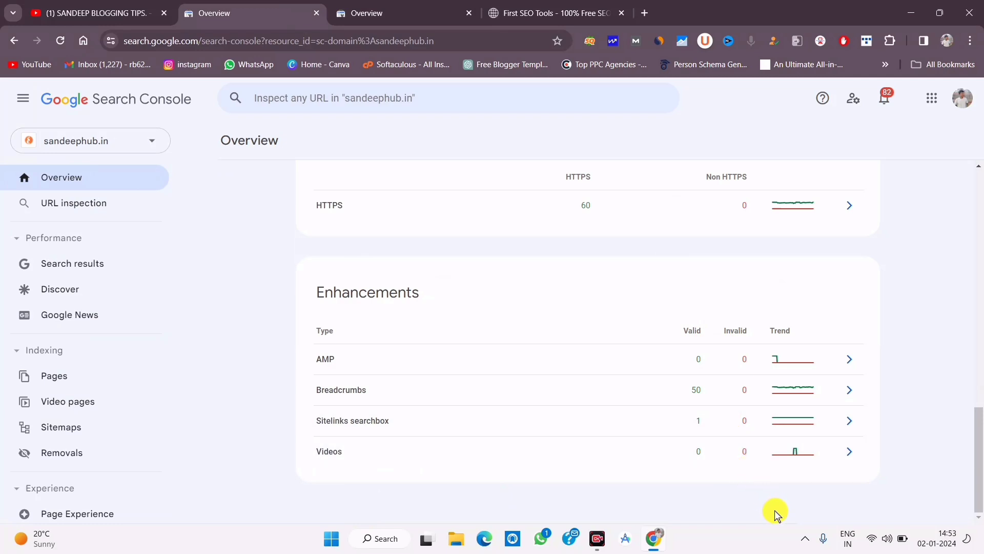
Outline the AMP row and its Valid, Invalid and Trend values in the sandeephub.in Enhancements card with red annotations
key("ctrl+2")
mouse_move(342, 366)
left_mouse_down()
mouse_move(497, 377)
mouse_move(887, 379)
mouse_move(835, 345)
mouse_move(278, 338)
left_mouse_up()
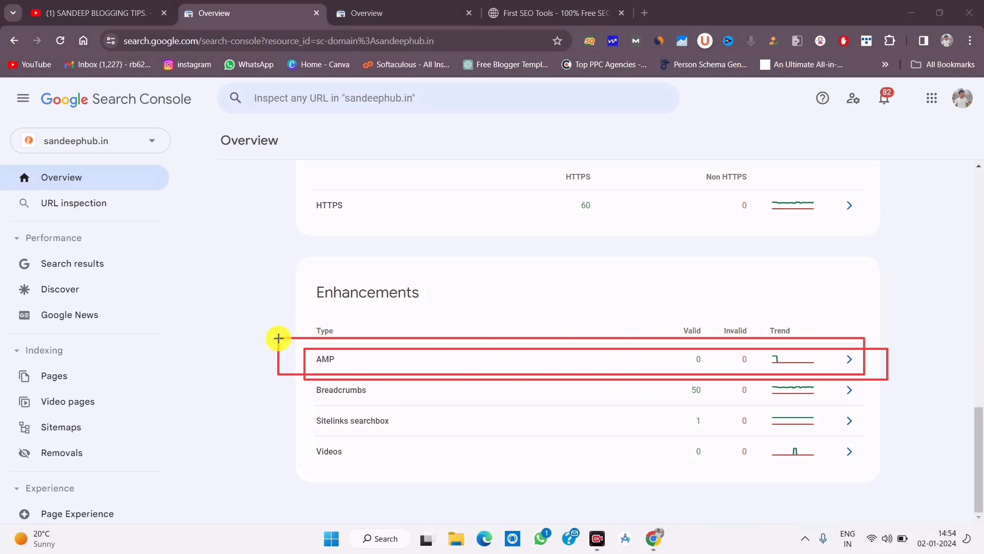
mouse_move(660, 331)
left_mouse_down()
mouse_move(756, 378)
mouse_move(896, 369)
left_mouse_up()
left_click_drag(678, 358, 855, 358)
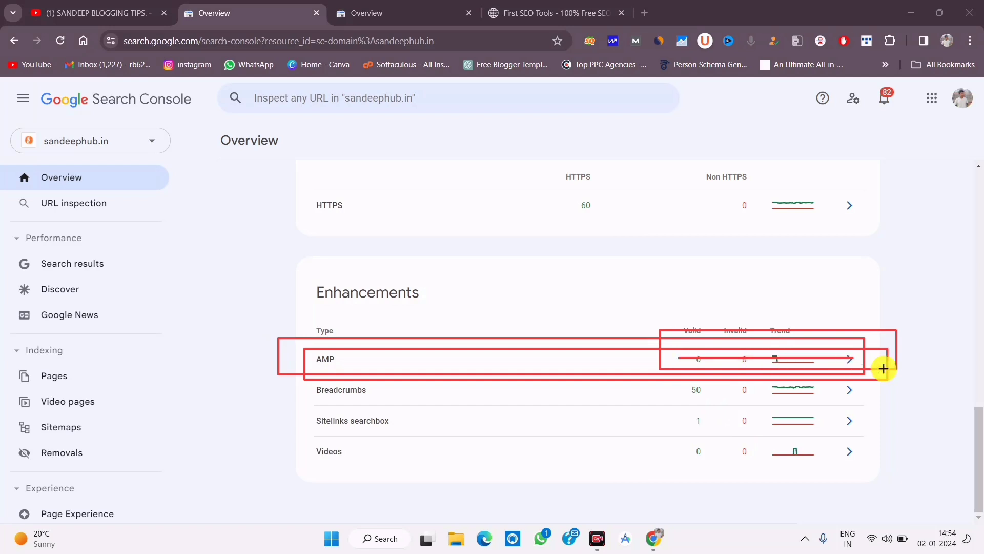
Box the Breadcrumbs row in the Enhancements card, along with its Valid count and the Invalid column
mouse_move(279, 378)
left_mouse_down()
mouse_move(431, 413)
mouse_move(784, 393)
mouse_move(908, 411)
left_mouse_up()
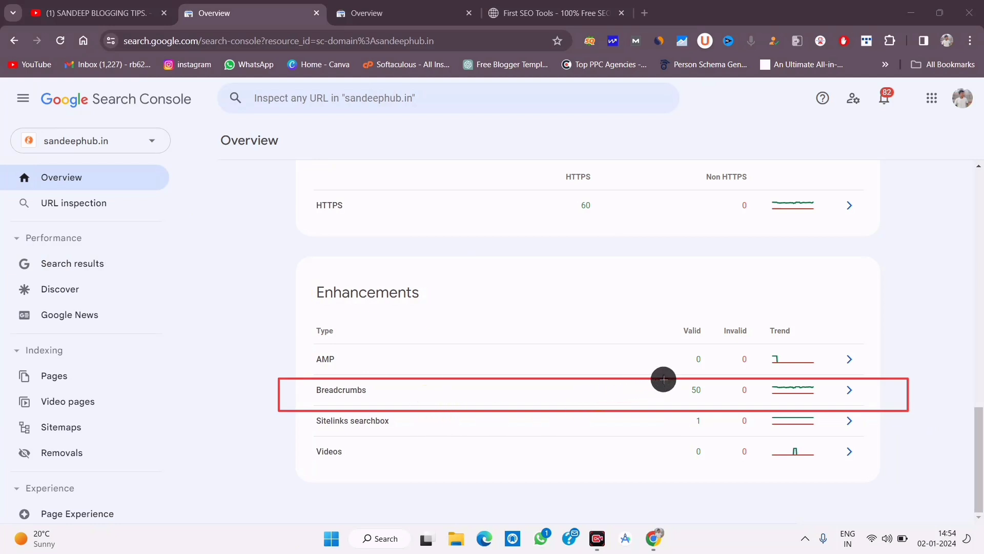
left_click_drag(663, 379, 718, 408)
left_click_drag(717, 314, 771, 486)
left_click_drag(654, 389, 726, 408)
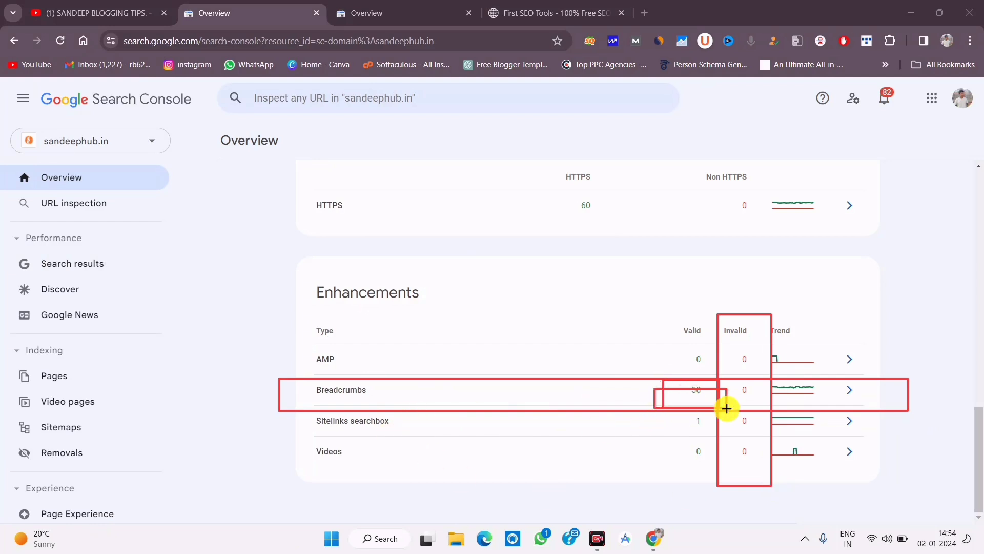
left_click_drag(284, 379, 417, 397)
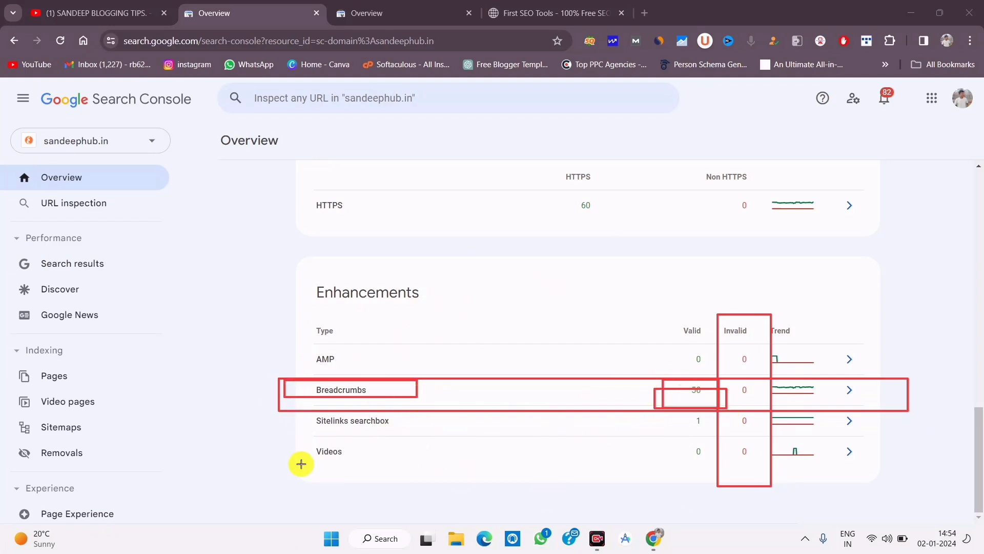
Clear the drawn markings and outline the Sitelinks searchbox entry's Valid count plus the Valid and Invalid columns
left_click_drag(296, 415, 405, 426)
key("Escape")
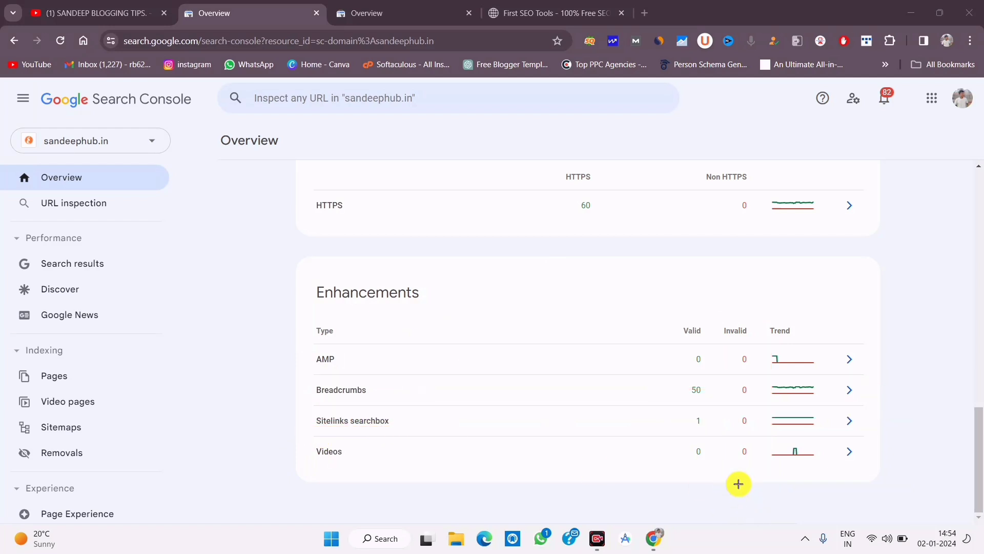
left_click_drag(681, 407, 715, 436)
left_click_drag(668, 314, 721, 441)
left_click_drag(723, 312, 755, 436)
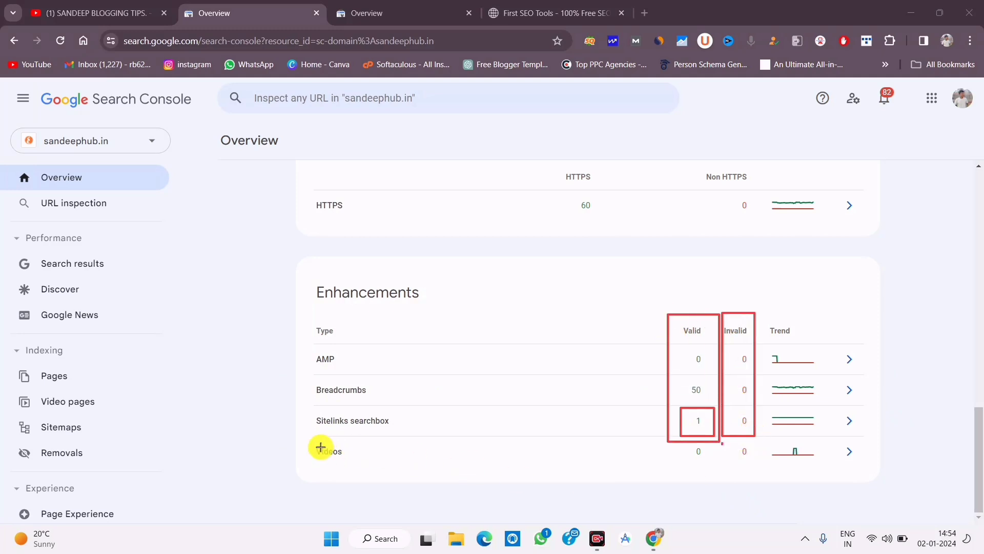
Outline the Videos row with its Valid and Invalid columns, and clear all the annotations from the screen
mouse_move(303, 439)
left_mouse_down()
mouse_move(384, 470)
mouse_move(878, 475)
left_mouse_up()
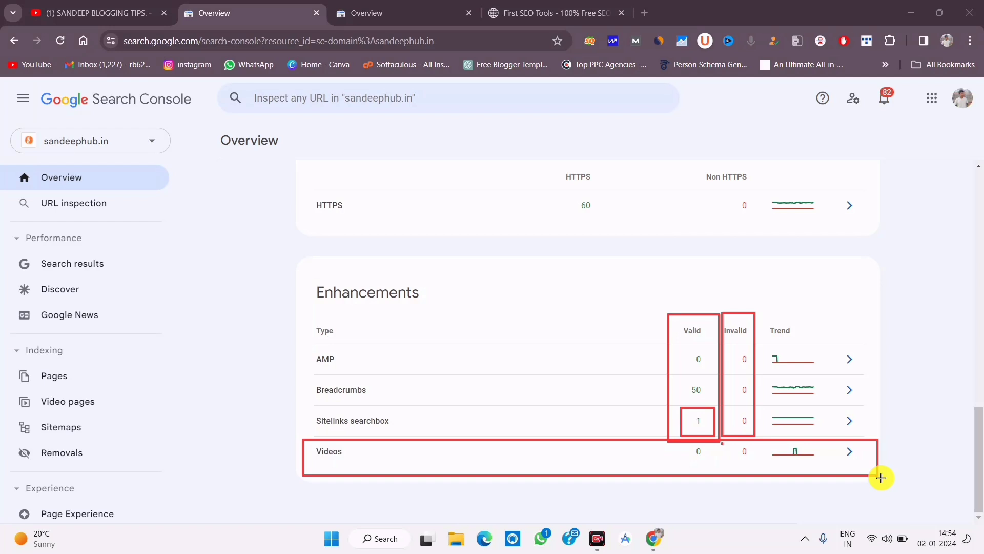
mouse_move(671, 297)
left_mouse_down()
mouse_move(693, 357)
mouse_move(714, 489)
left_mouse_up()
mouse_move(723, 307)
left_mouse_down()
mouse_move(749, 373)
mouse_move(770, 500)
left_mouse_up()
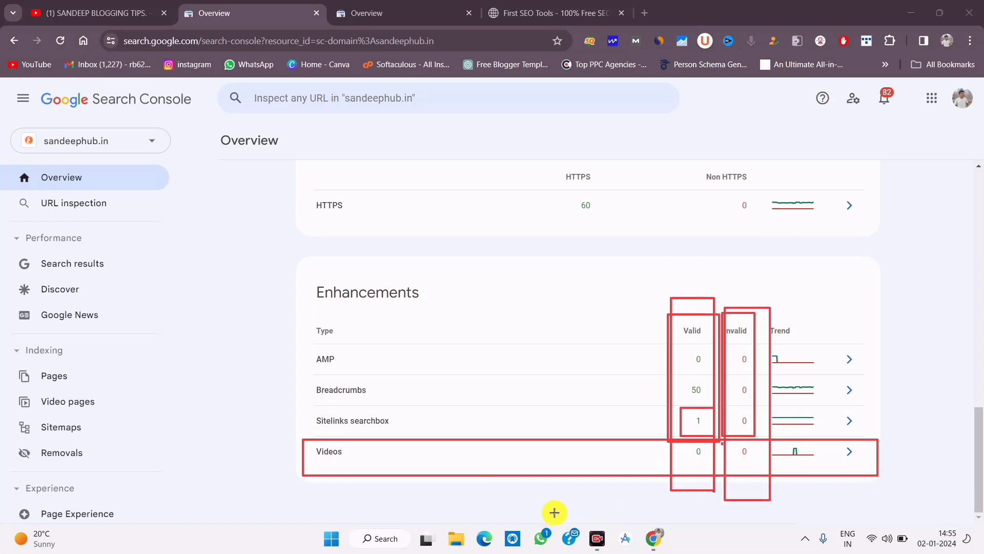
key("Escape")
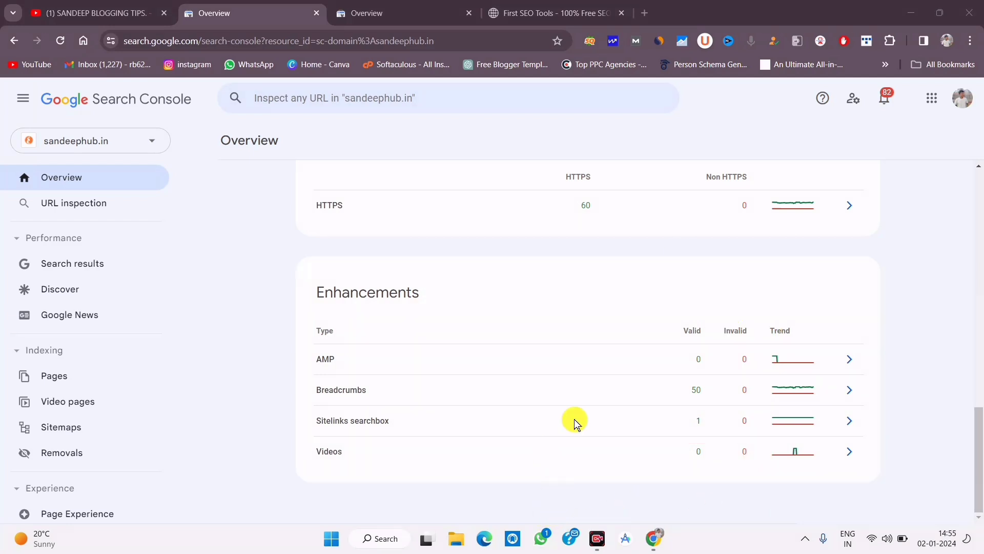
Skim the sandeephub.in Overview cards and return to the Search Console Insights banner at the start of the page
left_click(976, 307)
left_click_drag(976, 378, 977, 185)
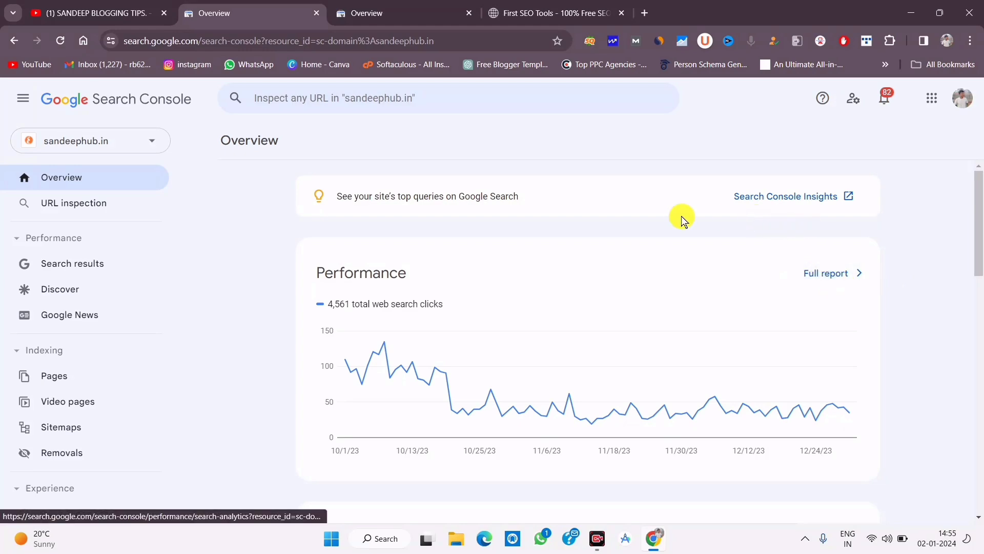
scroll(804, 346, "down", 8)
scroll(770, 333, "up", 9)
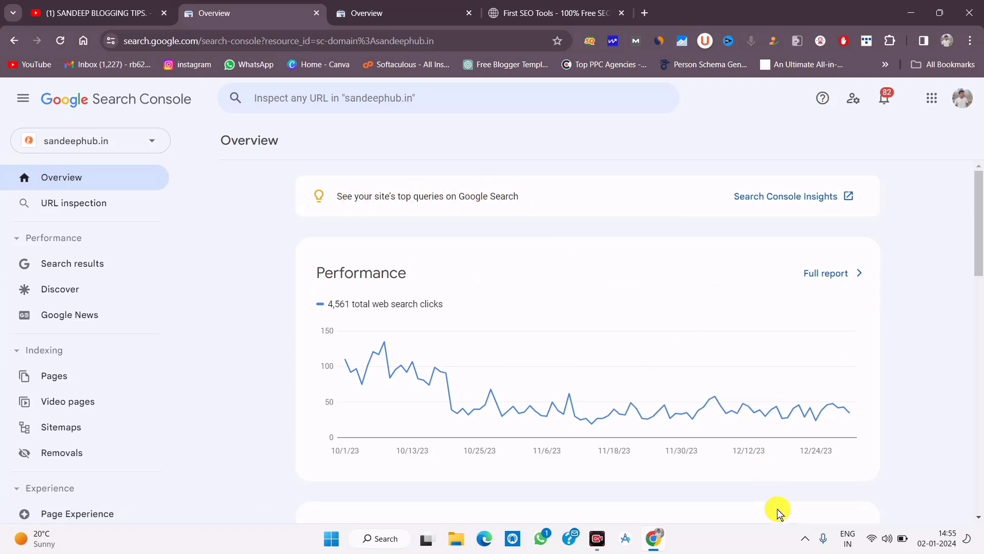
Open the Search Console Insights report for firstseotool.com and close the one opened for sandeephub.in
left_click(774, 197)
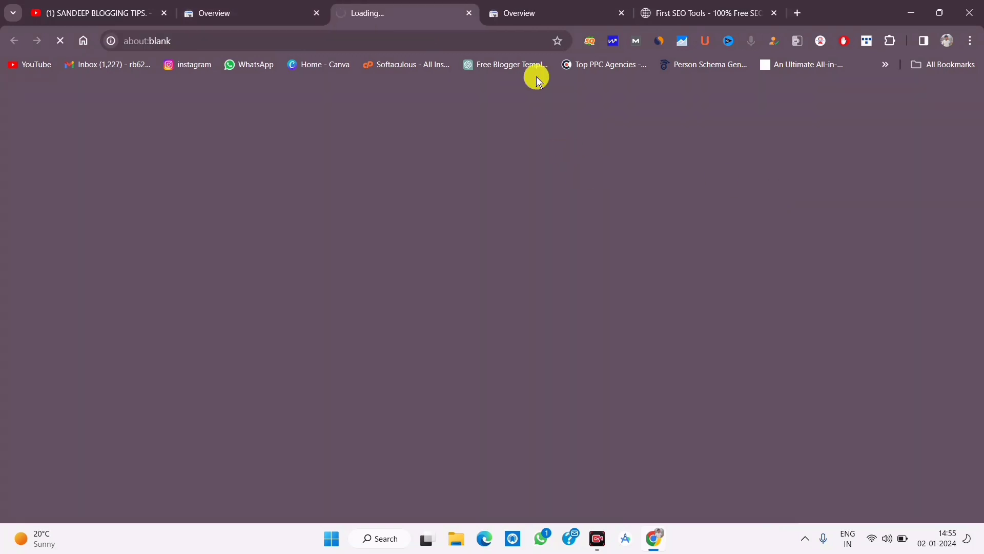
left_click(522, 10)
scroll(653, 274, "up", 15)
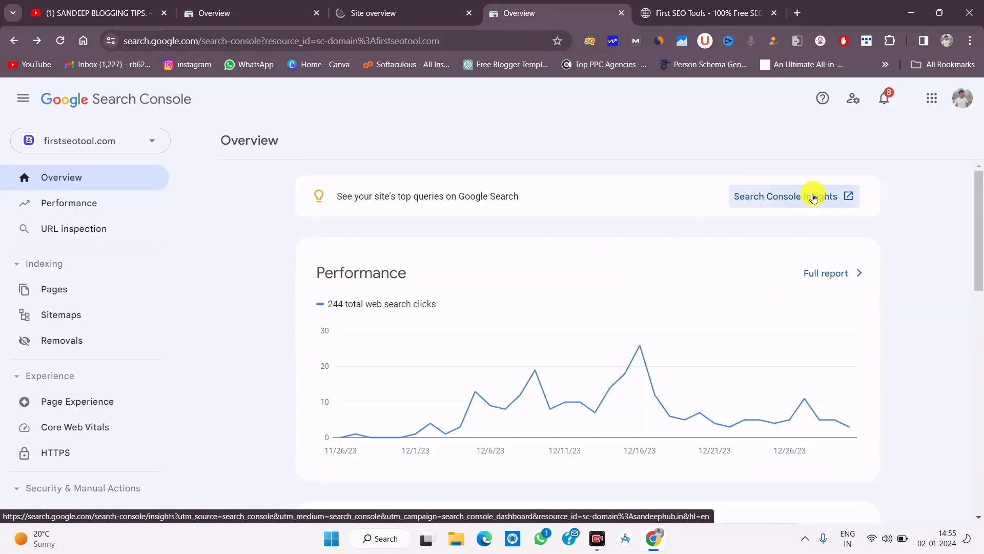
left_click(810, 195)
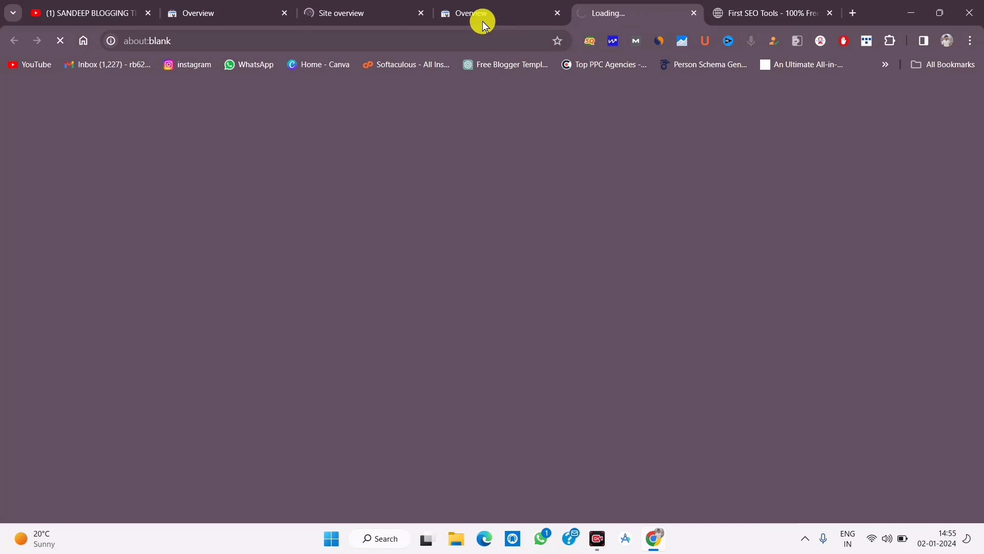
left_click(421, 23)
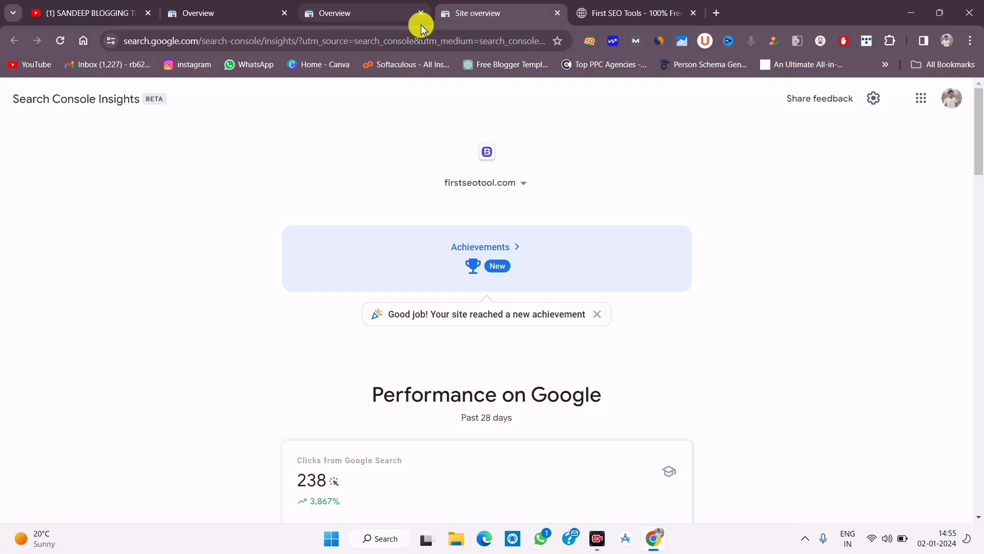
Review the Performance on Google clicks chart and the Your growing content list in the Insights report
scroll(758, 262, "down", 4)
scroll(757, 263, "up", 4)
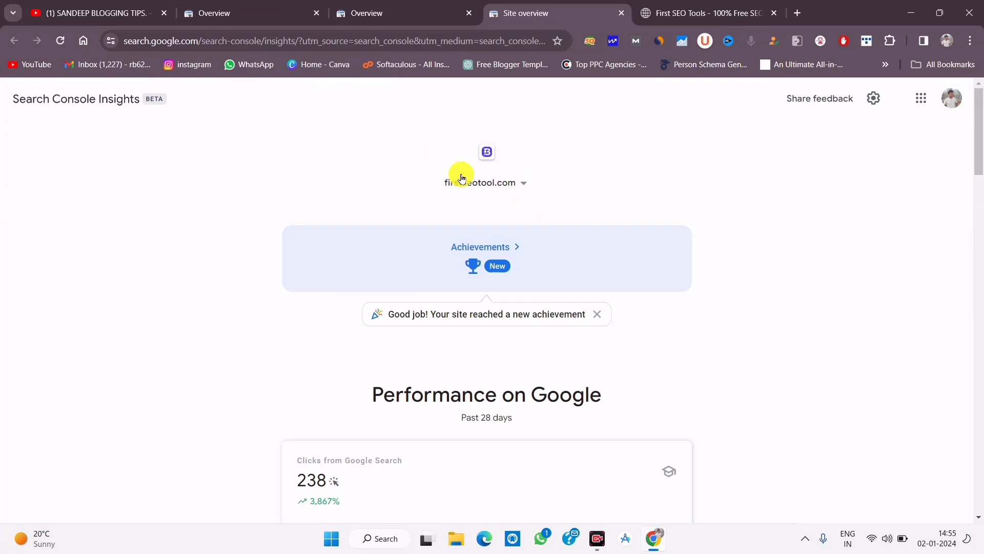
scroll(723, 286, "down", 4)
scroll(722, 283, "up", 7)
scroll(347, 314, "down", 3)
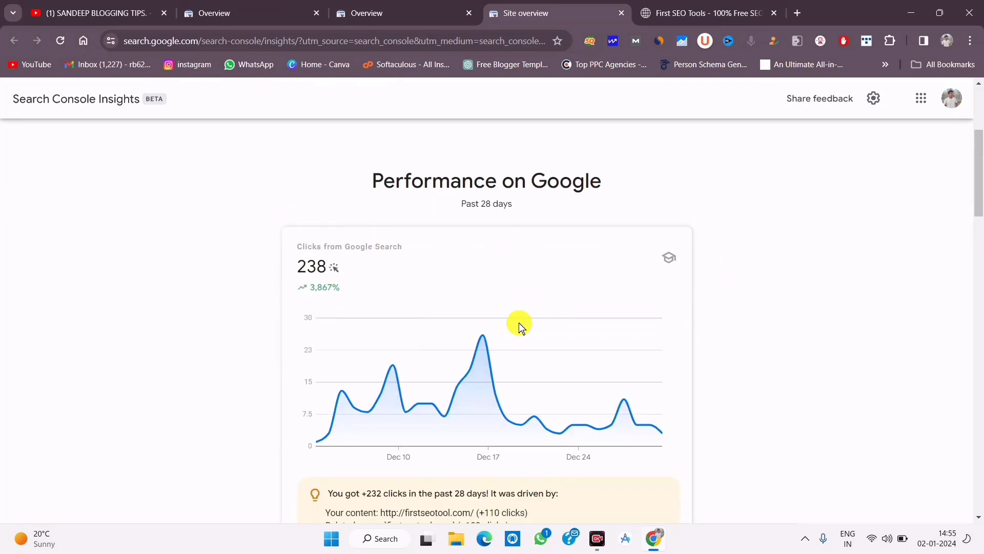
scroll(663, 248, "down", 4)
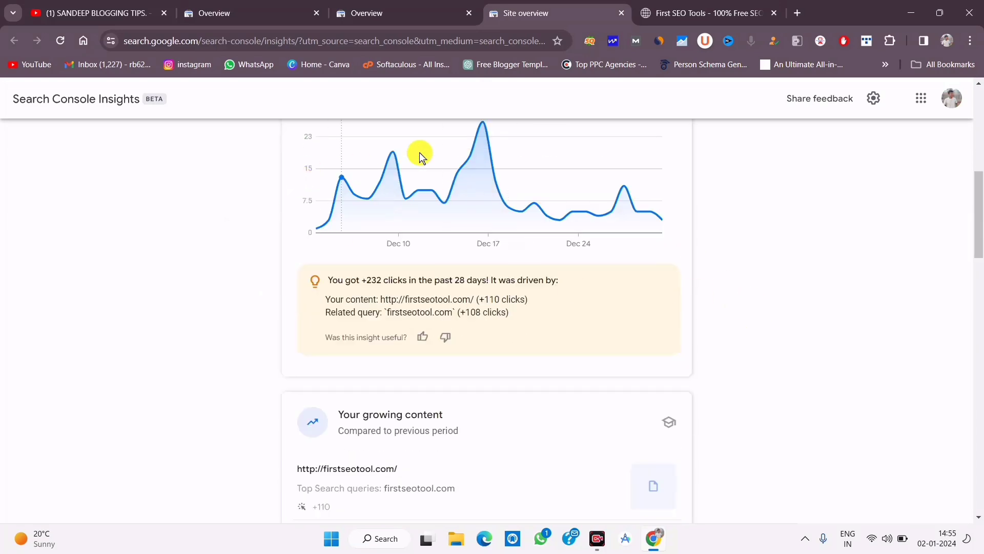
scroll(427, 227, "down", 4)
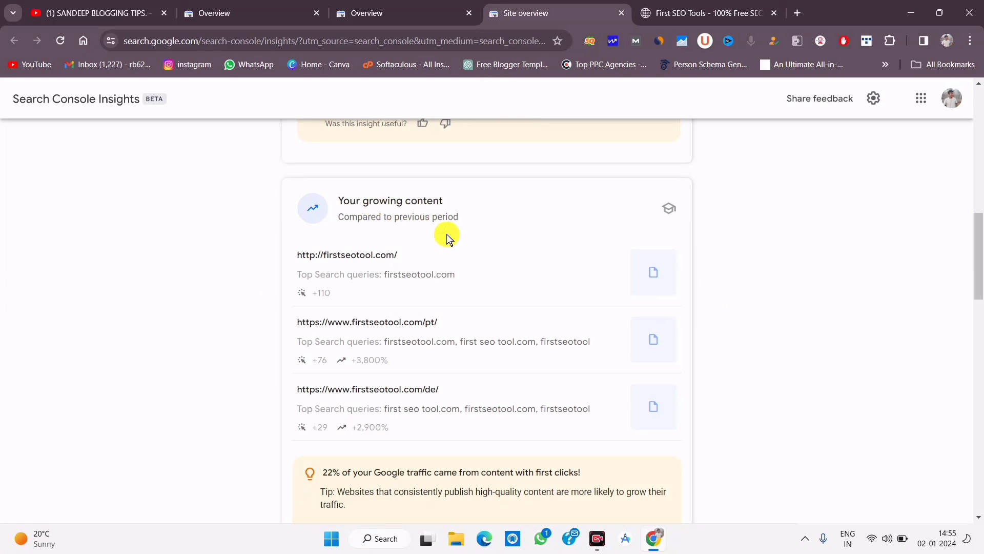
scroll(403, 487, "down", 4)
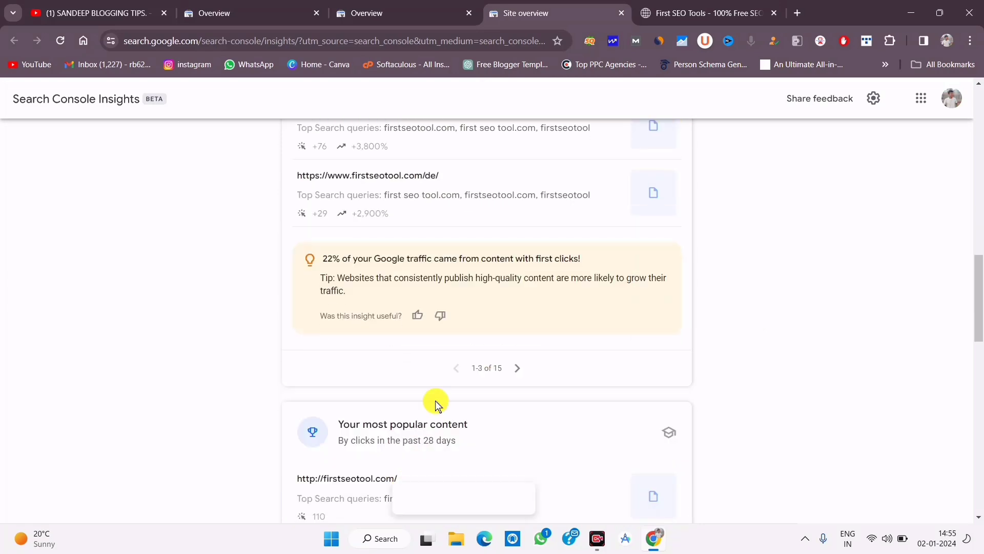
Examine the click counts of the pages listed under Your most popular content
scroll(428, 421, "down", 4)
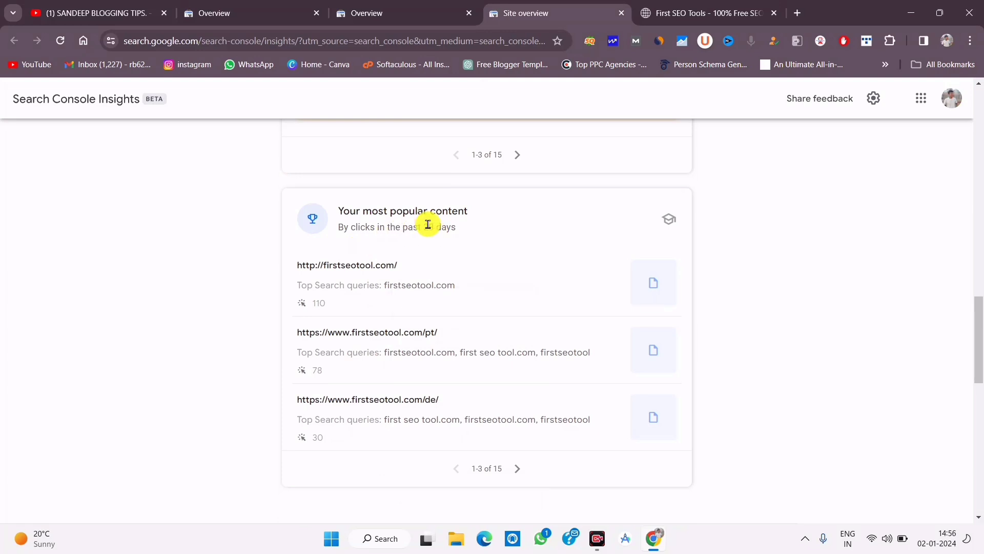
mouse_move(305, 371)
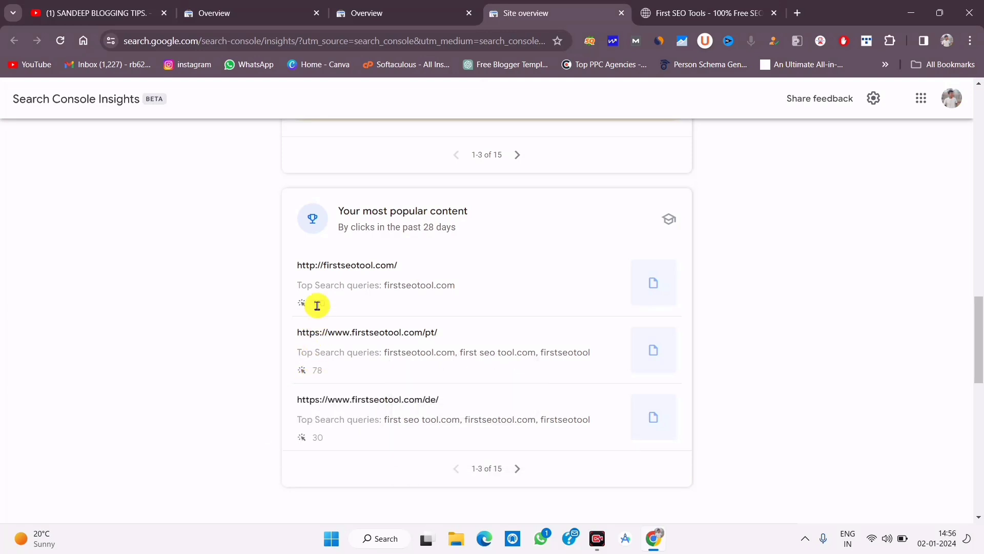
scroll(352, 373, "down", 4)
mouse_move(318, 158)
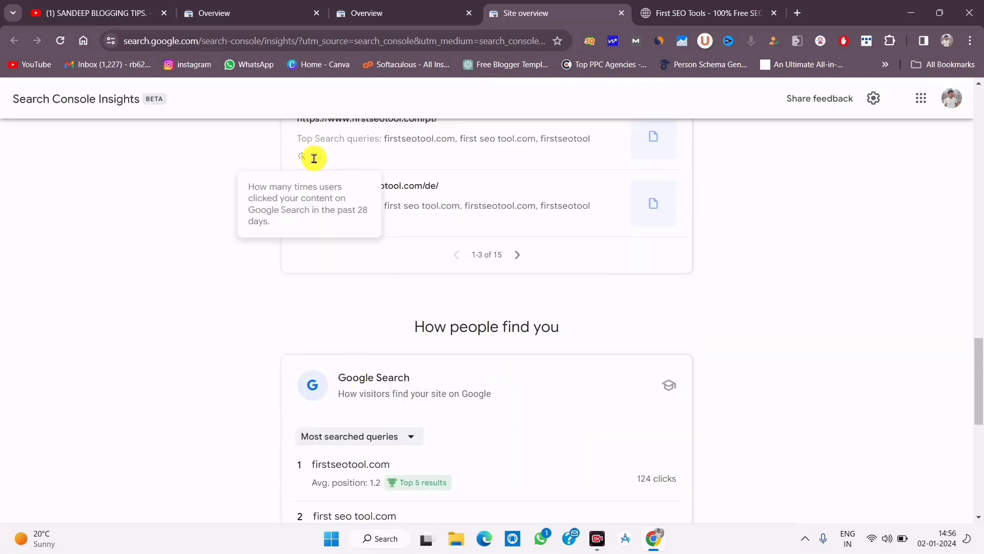
scroll(315, 174, "up", 4)
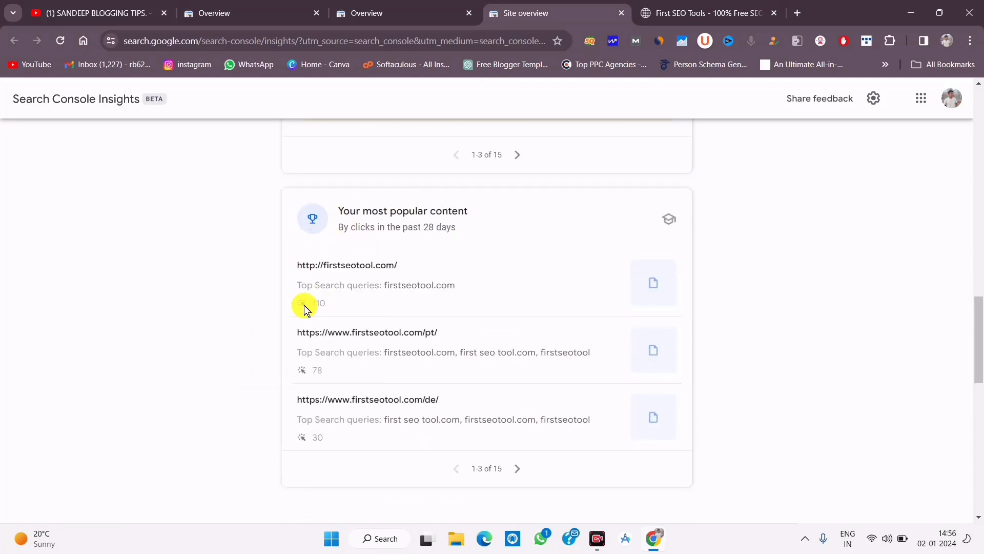
scroll(331, 312, "down", 4)
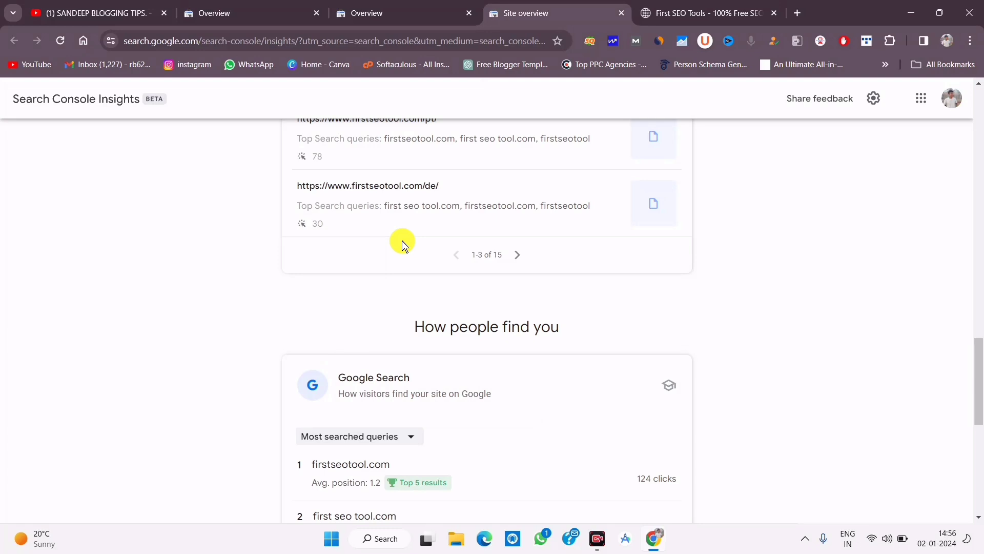
Review the most searched queries under How people find you, and close Insights to return to the firstseotool.com Overview
scroll(403, 245, "down", 4)
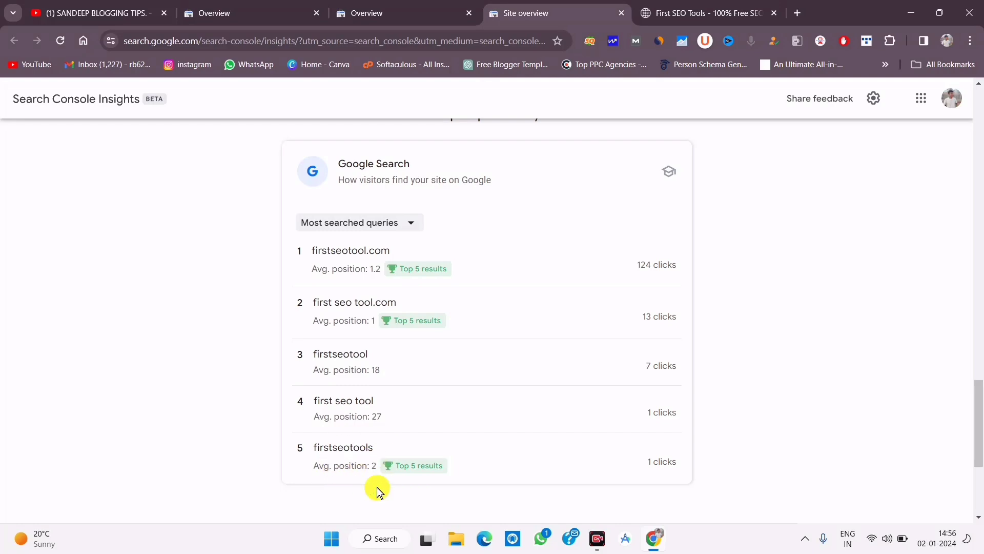
scroll(672, 378, "up", 8)
scroll(674, 378, "down", 13)
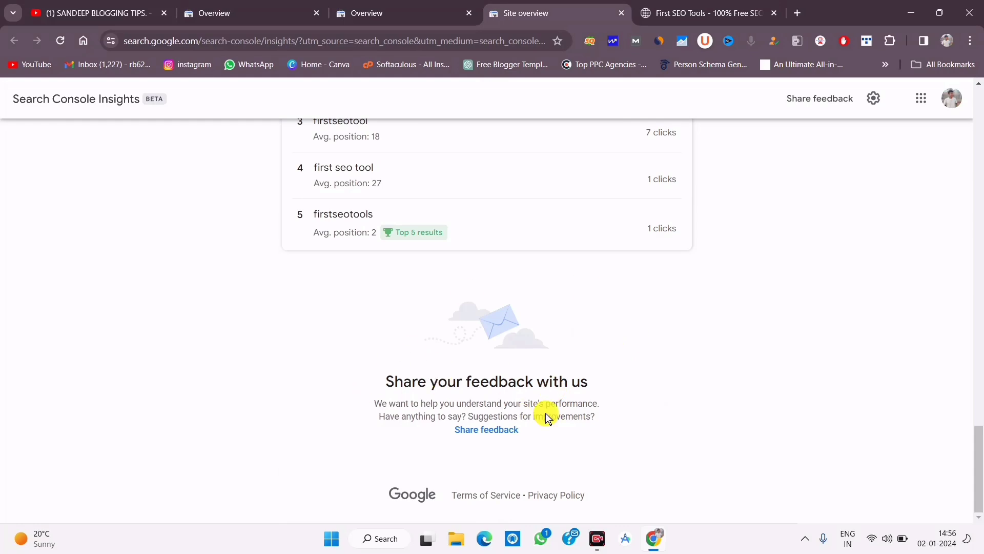
scroll(476, 276, "up", 5)
scroll(523, 340, "down", 6)
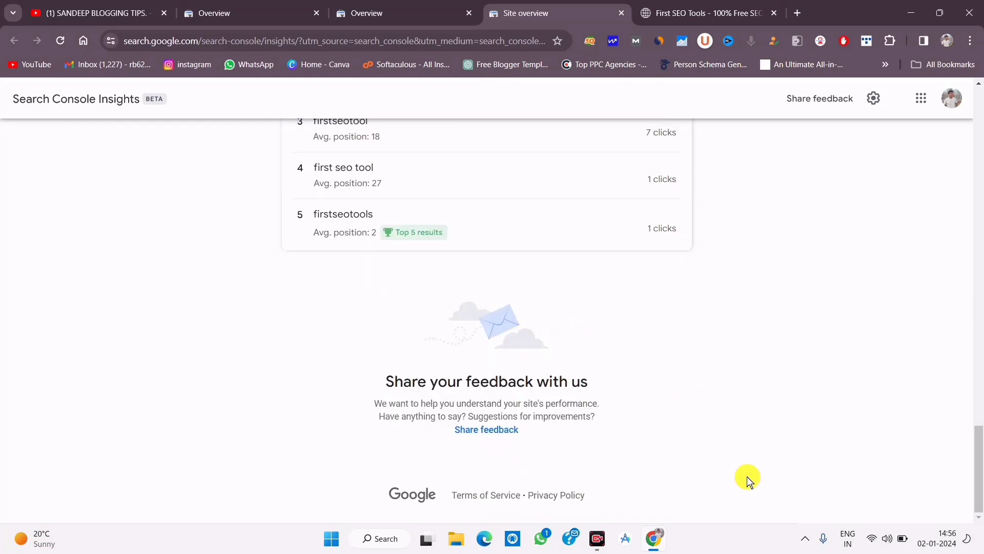
scroll(471, 317, "up", 15)
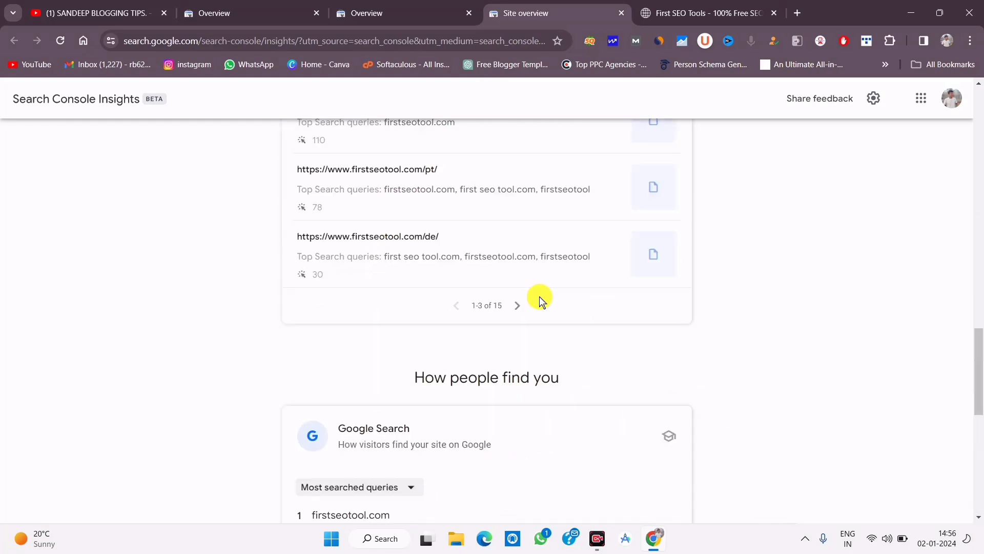
key("ctrl+w")
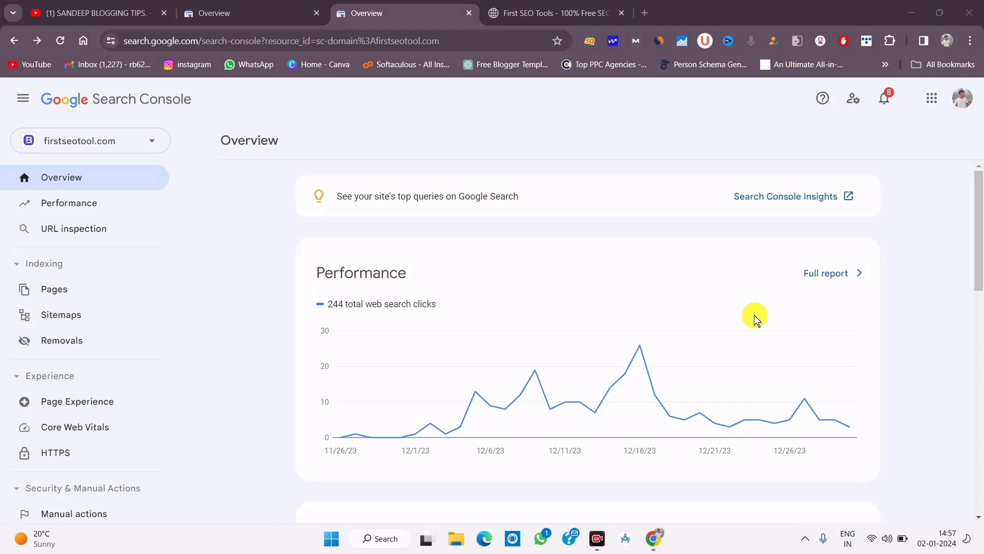
Open the full Performance report for firstseotool.com from the Overview's Performance card
left_click(844, 274)
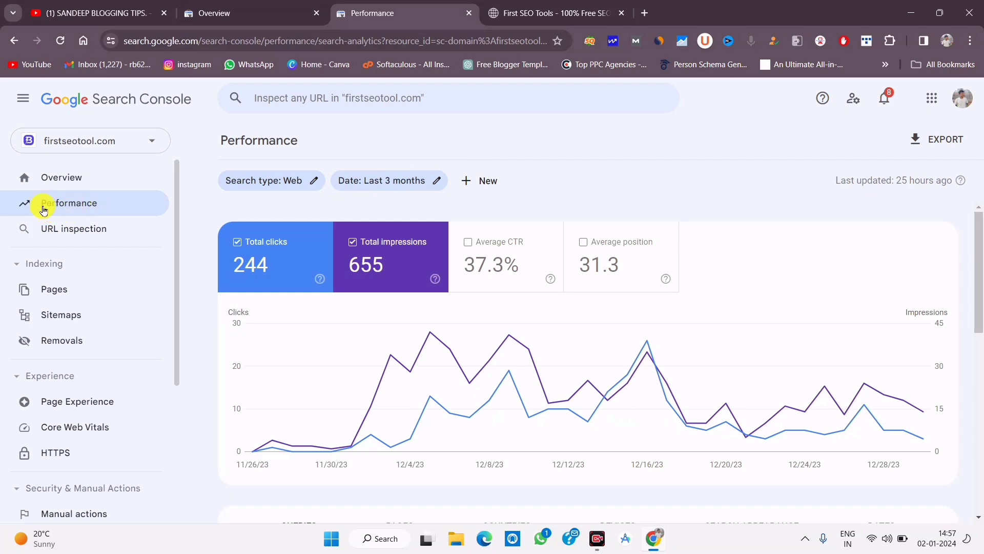
left_click(82, 204)
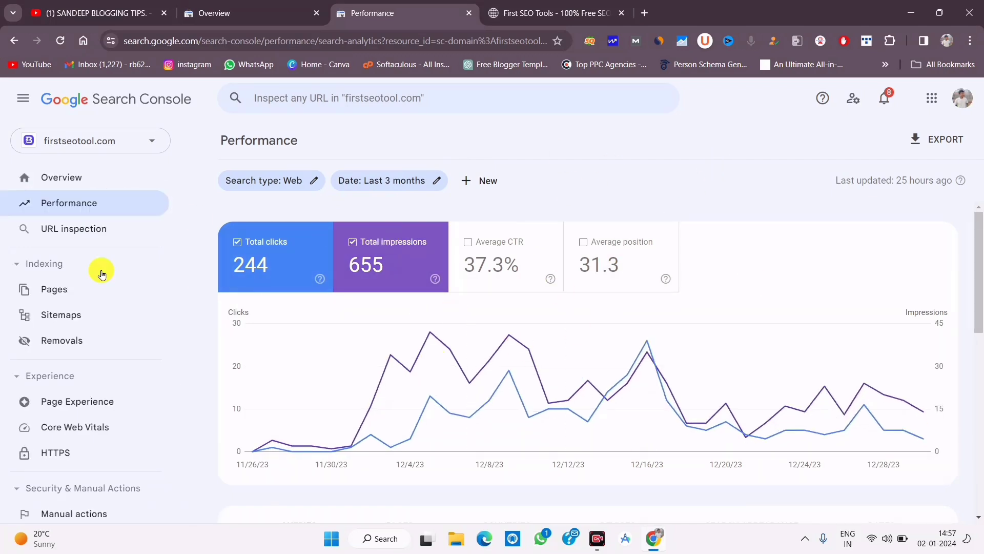
left_click(76, 179)
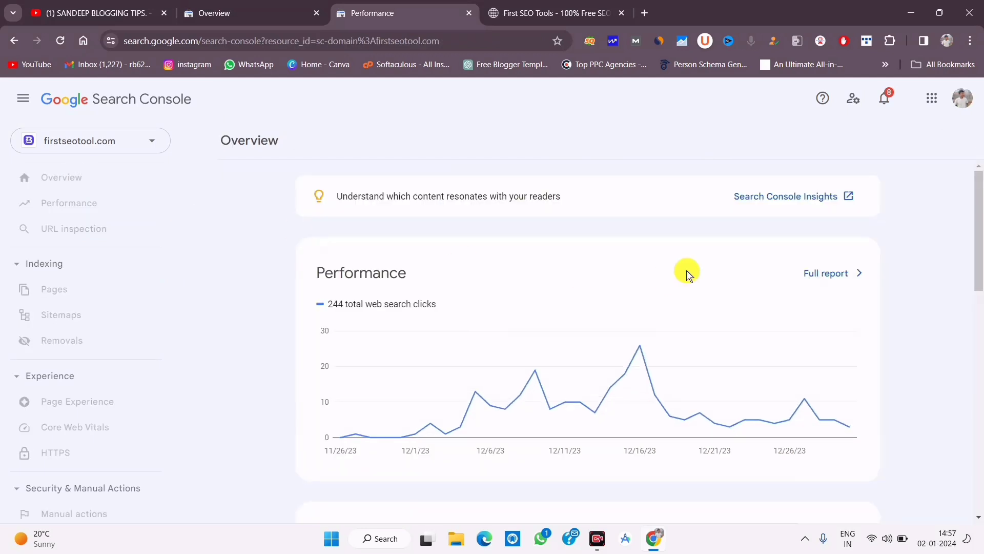
left_click(841, 282)
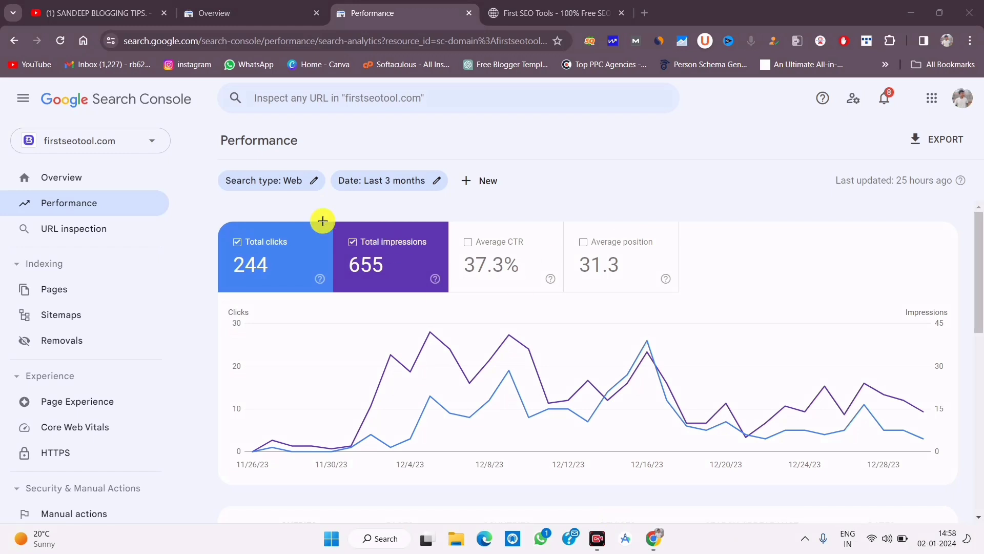
left_click_drag(212, 128, 359, 157)
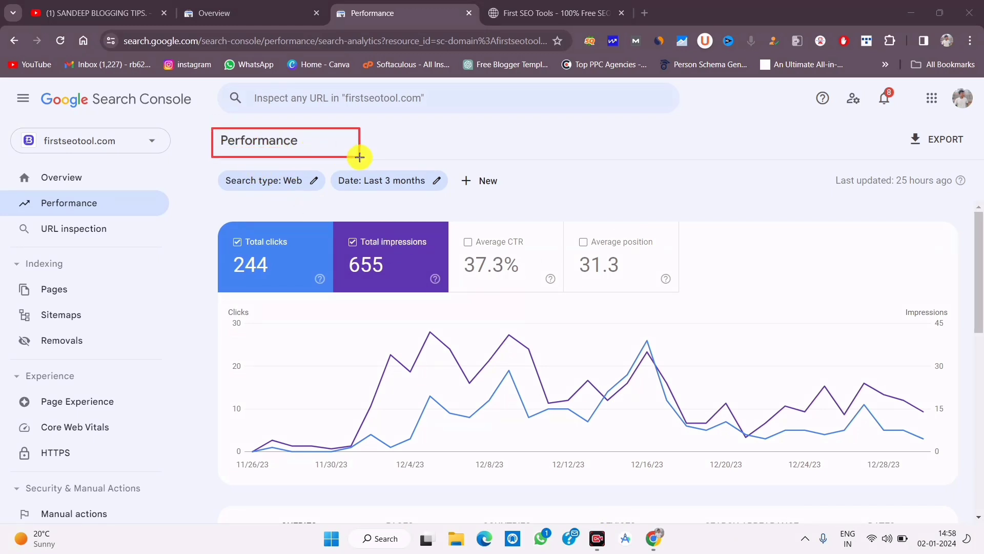
mouse_move(220, 166)
left_mouse_down()
mouse_move(323, 193)
mouse_move(450, 193)
left_mouse_up()
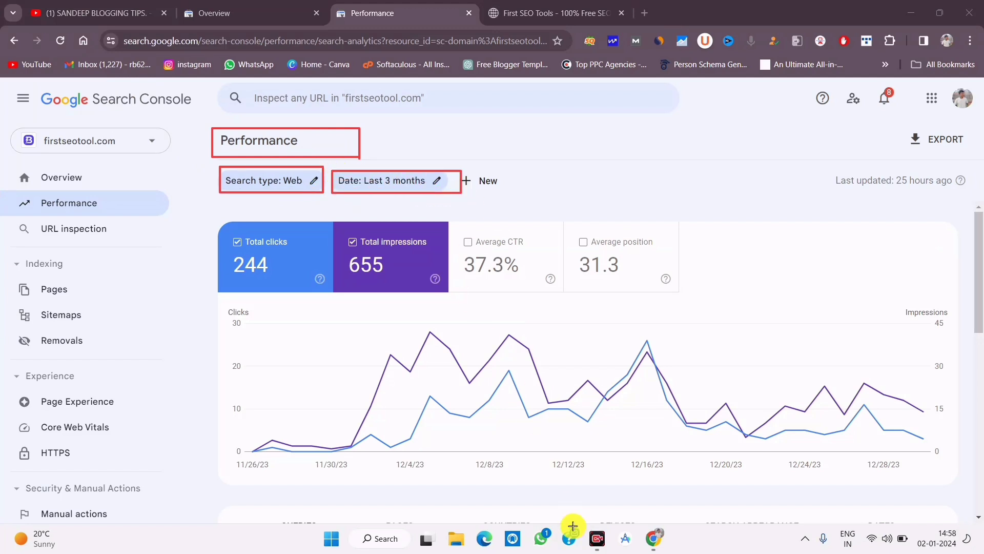
Set the report's date range to Last 7 days and check the available search types, keeping Web
left_click(424, 180)
scroll(423, 367, "down", 1)
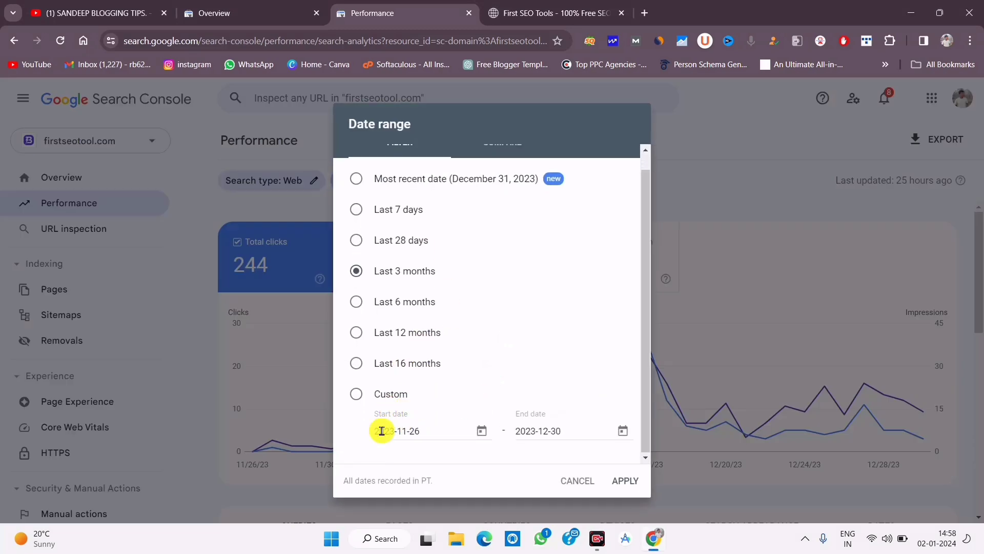
scroll(461, 287, "up", 1)
left_click(357, 226)
left_click(624, 479)
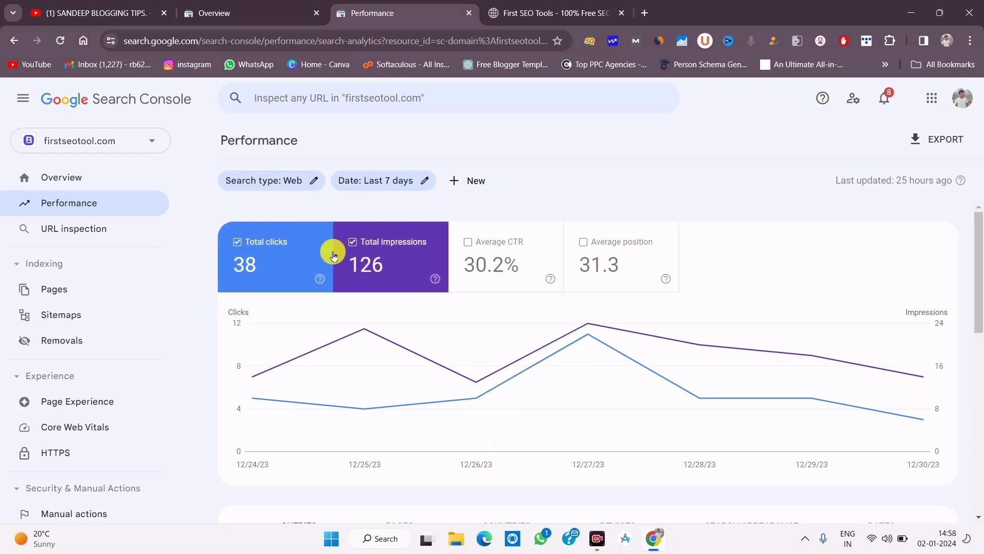
left_click(292, 181)
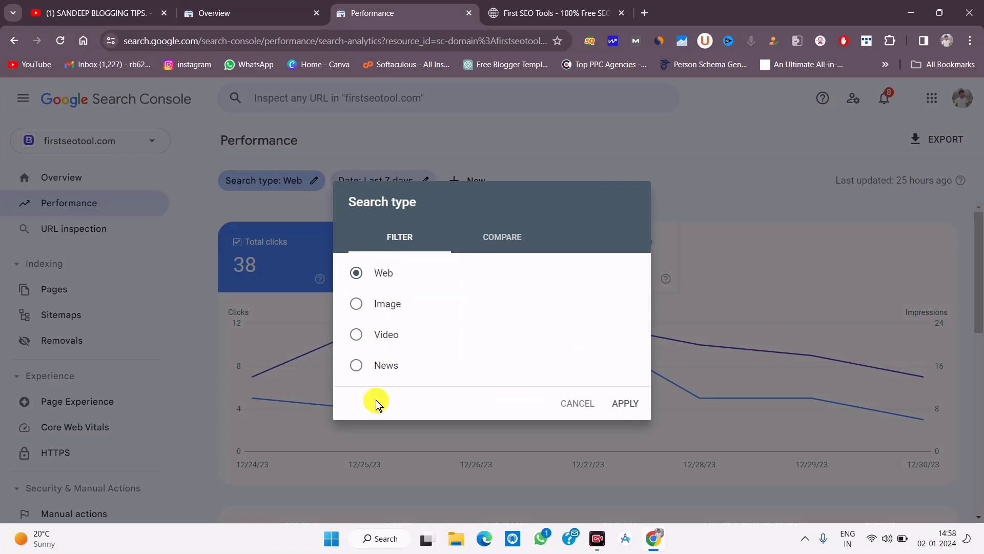
left_click(580, 403)
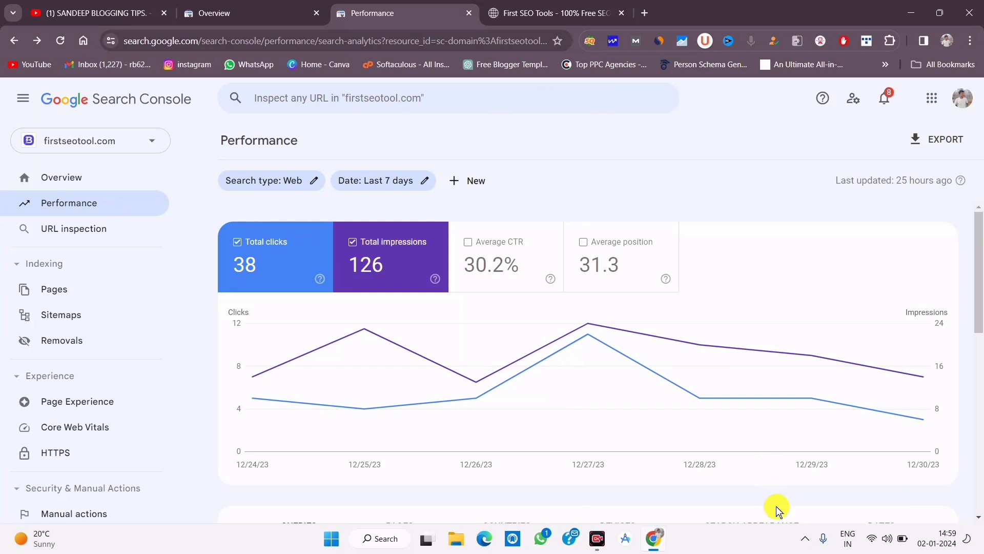
Add the Average CTR and Average position metrics to the Performance chart
left_click(549, 233)
mouse_move(582, 229)
left_mouse_down()
mouse_move(655, 291)
mouse_move(690, 294)
left_mouse_up()
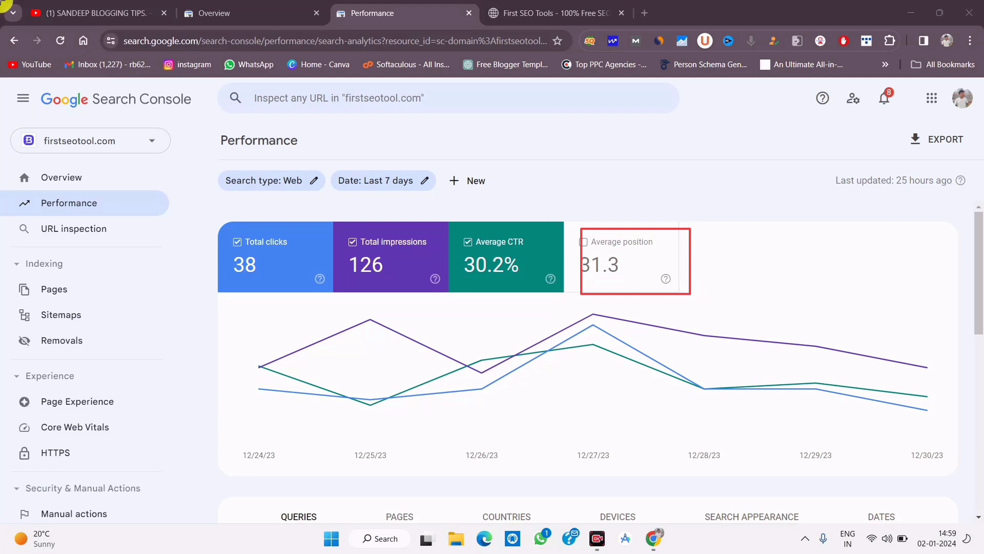
left_click(599, 250)
Examine the top queries list with its clicks, impressions, CTR and position for each query
scroll(593, 382, "down", 4)
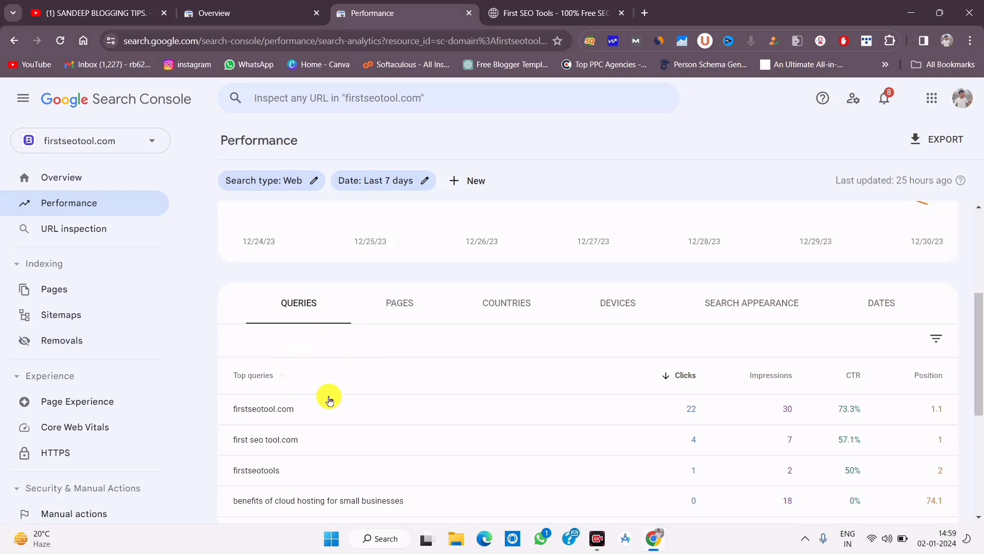
scroll(318, 451, "down", 4)
scroll(317, 454, "up", 3)
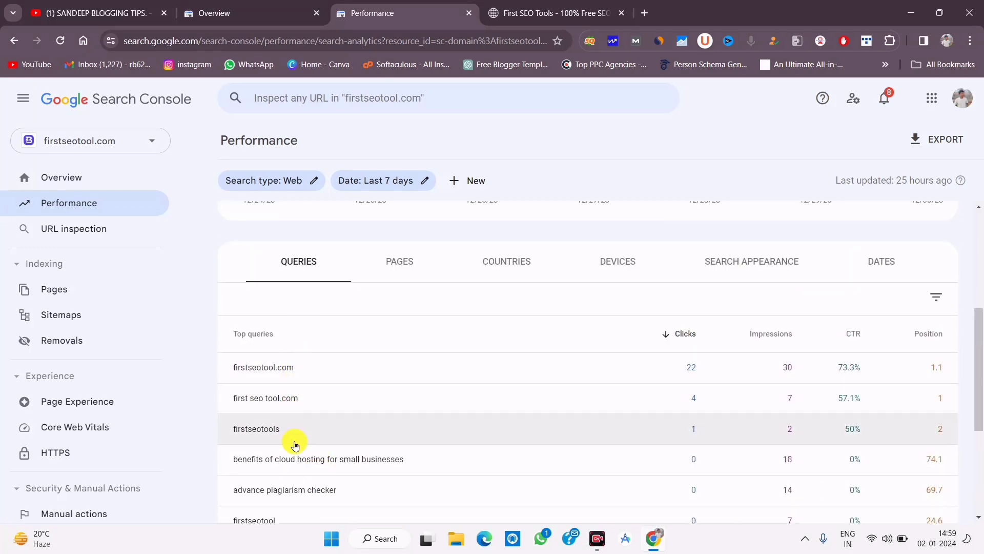
scroll(296, 466, "down", 4)
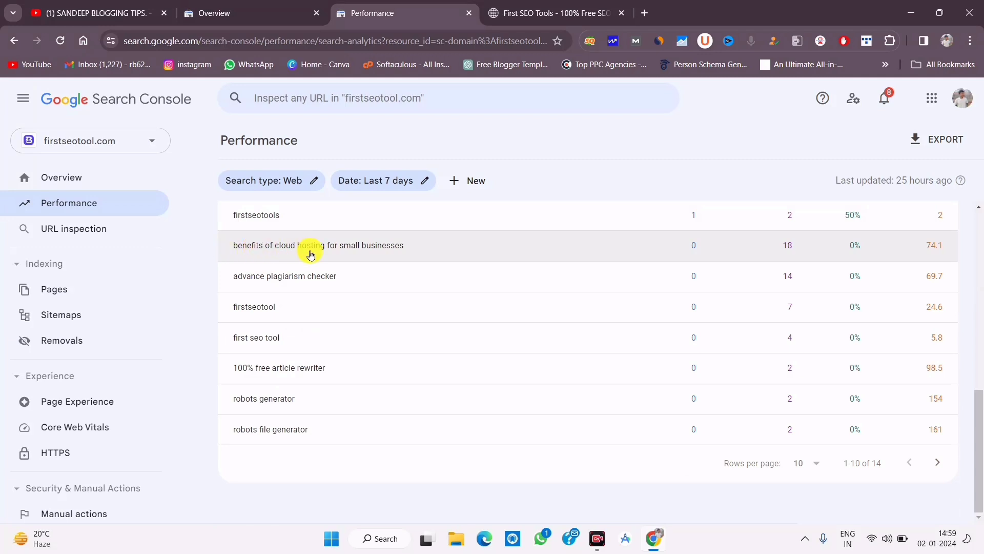
scroll(400, 252, "up", 4)
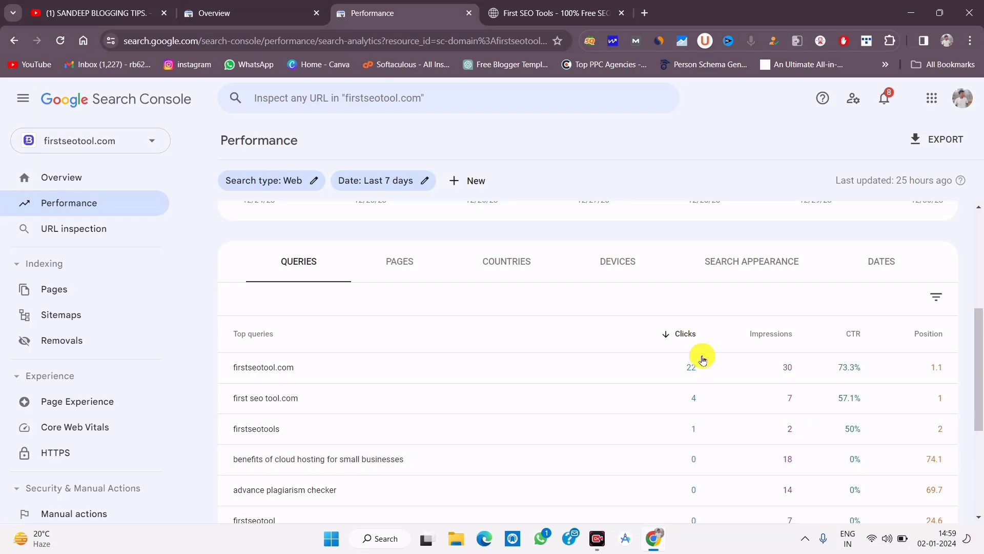
scroll(345, 192, "up", 5)
scroll(518, 301, "down", 8)
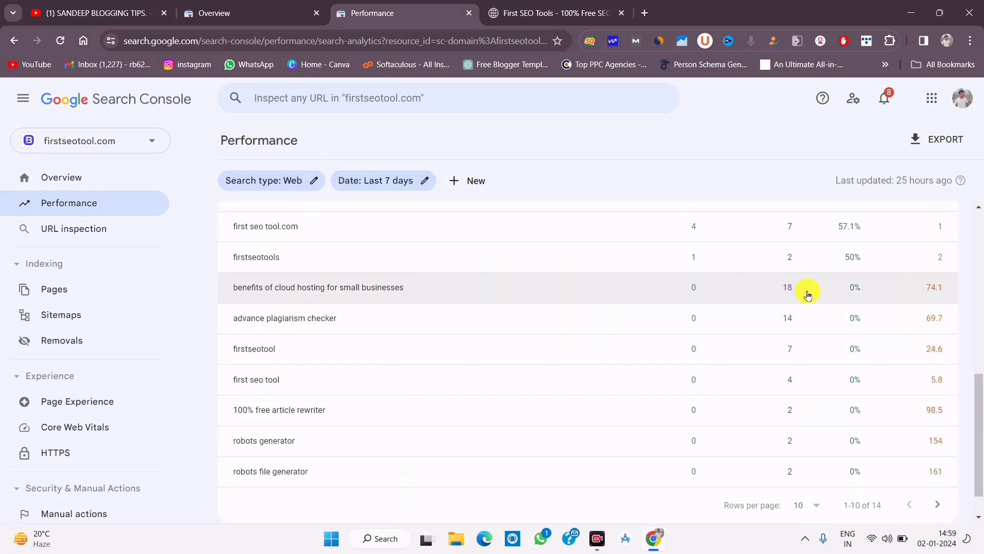
scroll(808, 297, "up", 4)
scroll(792, 424, "down", 4)
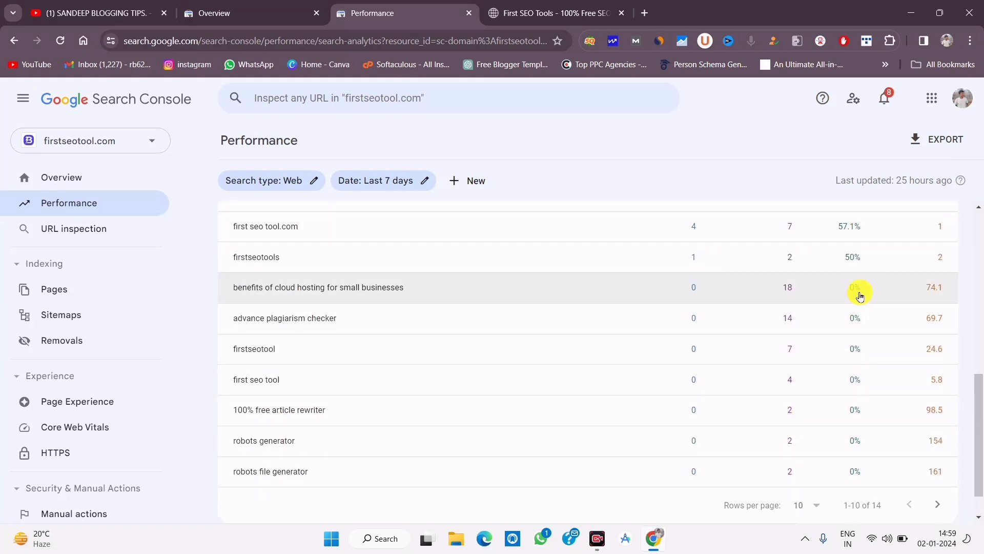
scroll(861, 295, "up", 4)
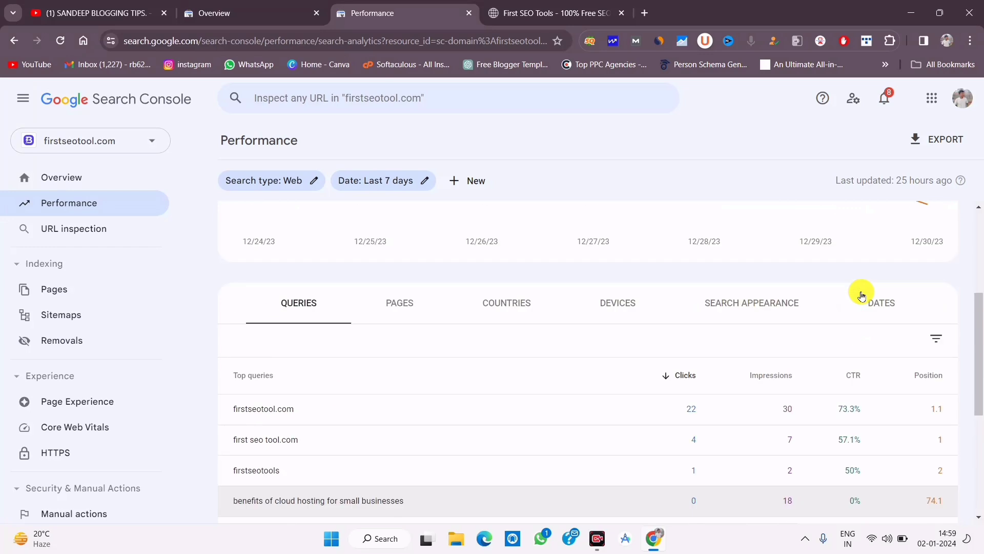
scroll(936, 362, "down", 4)
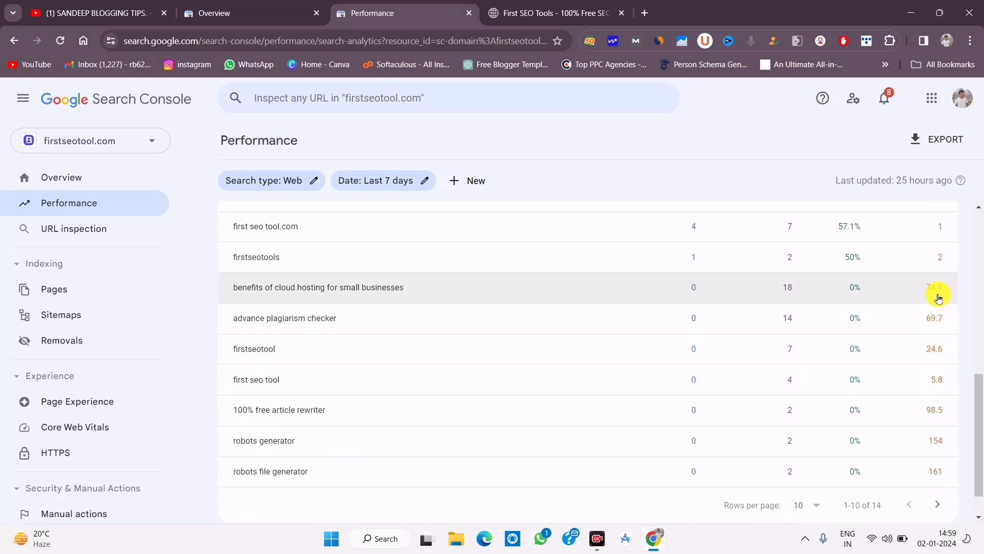
Filter the report to the query "benefits of cloud hosting for small businesses" and copy the query text
left_click(485, 301)
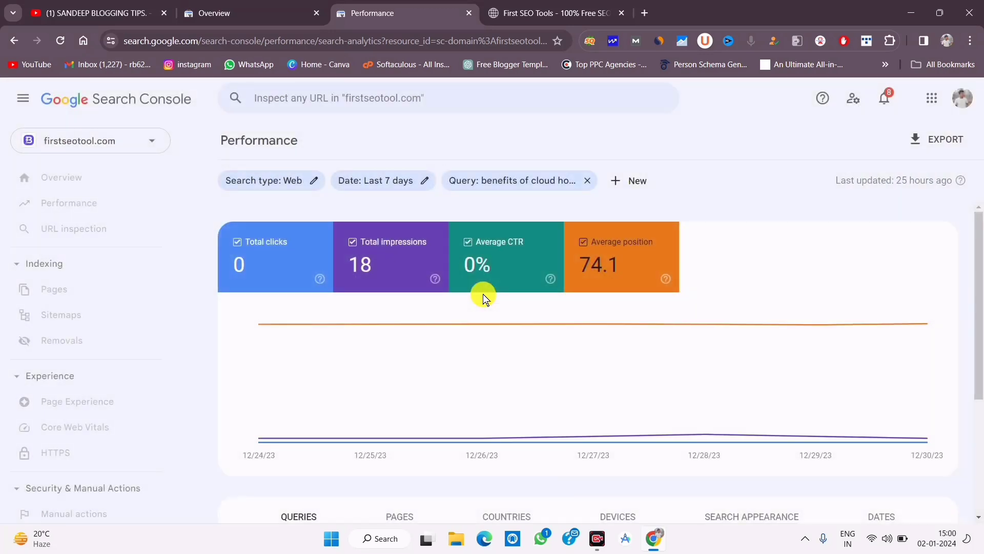
scroll(488, 410, "down", 3)
left_click_drag(415, 431, 277, 429)
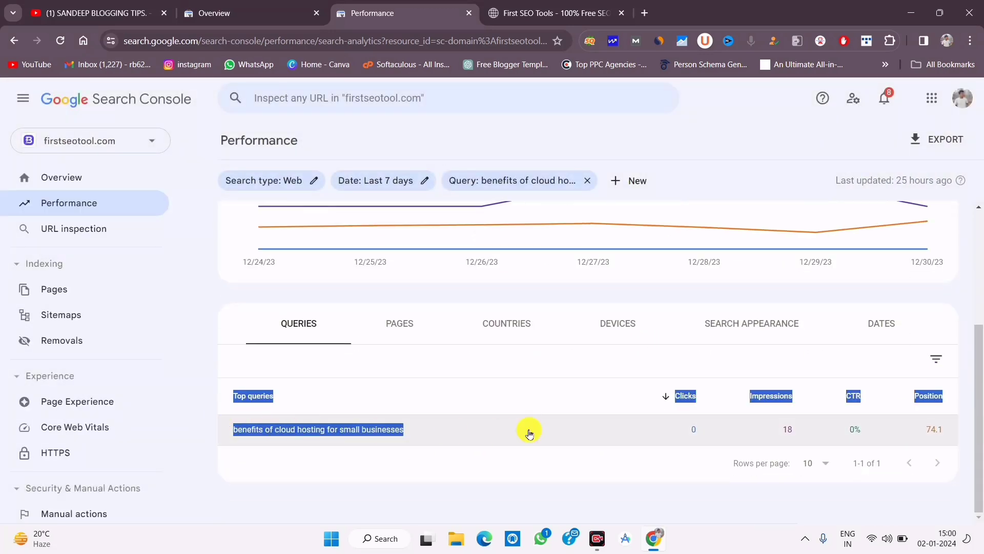
left_click(429, 481)
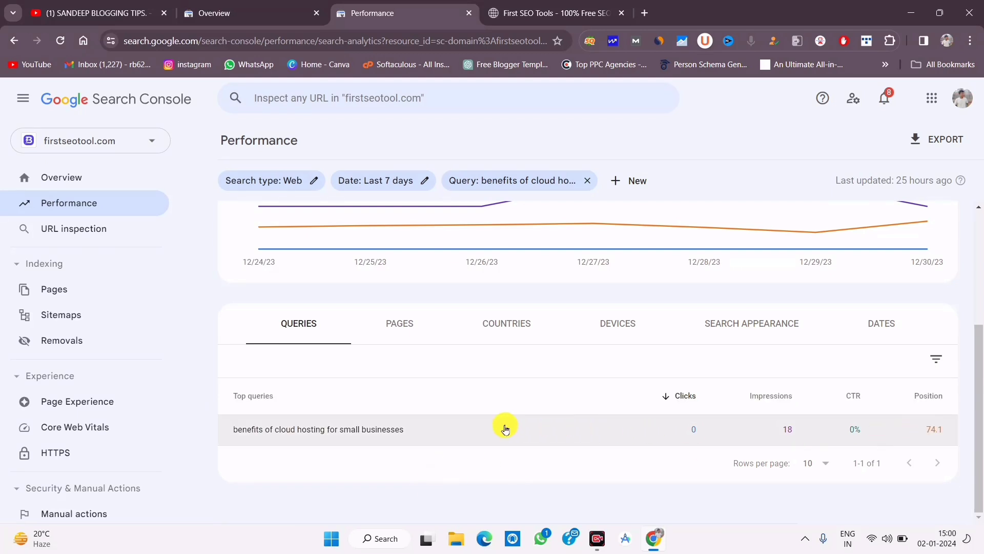
left_click_drag(370, 429, 216, 424)
left_click(311, 460)
left_click_drag(411, 435, 223, 434)
right_click(254, 433)
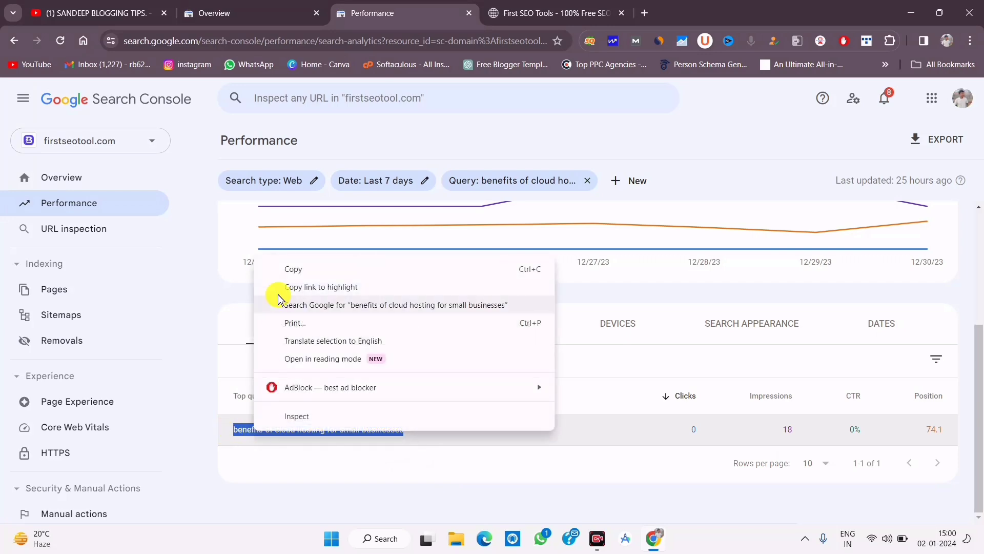
left_click(291, 271)
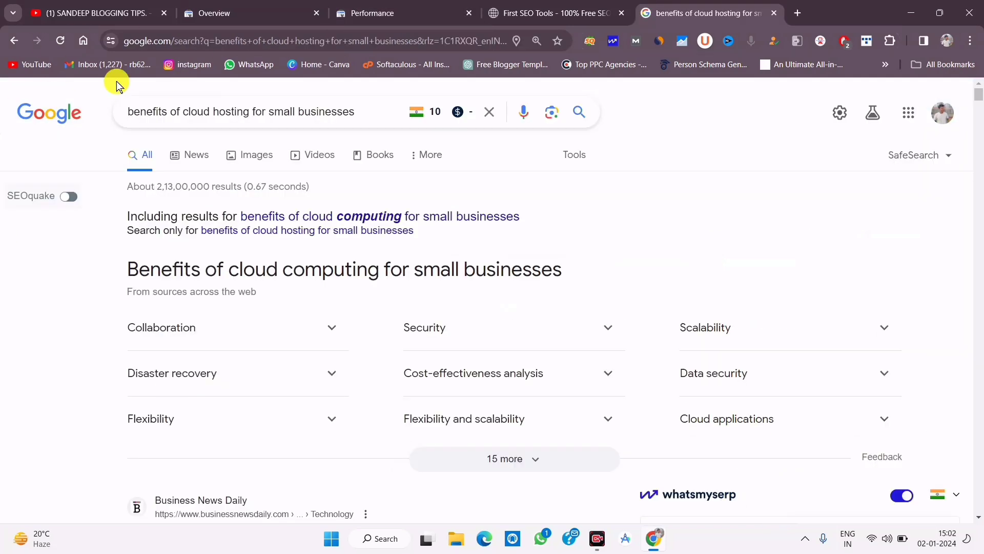
Look through the Google results for "benefits of cloud hosting for small businesses" for a firstseotool.com listing
scroll(567, 360, "down", 8)
scroll(567, 360, "down", 15)
left_click(567, 6)
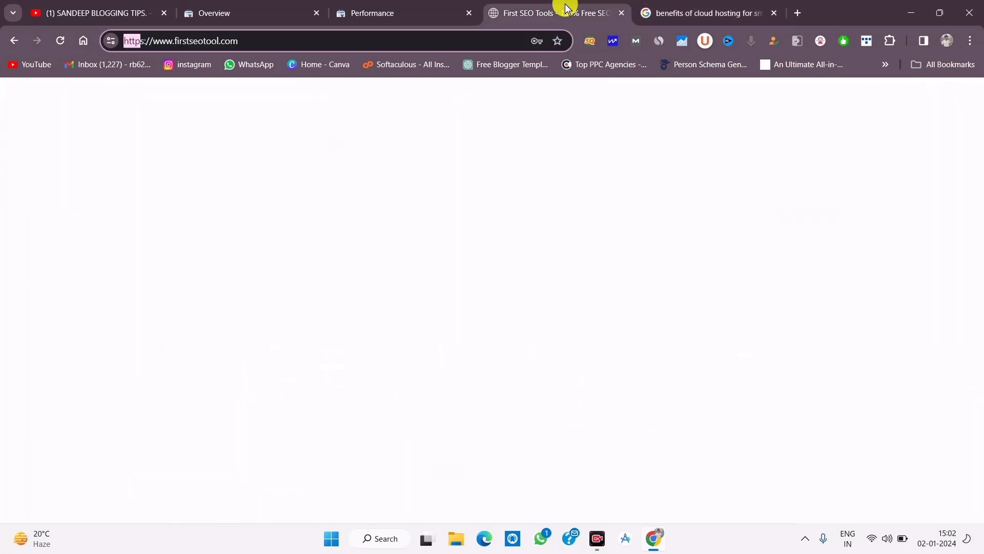
left_click(440, 11)
left_click(724, 5)
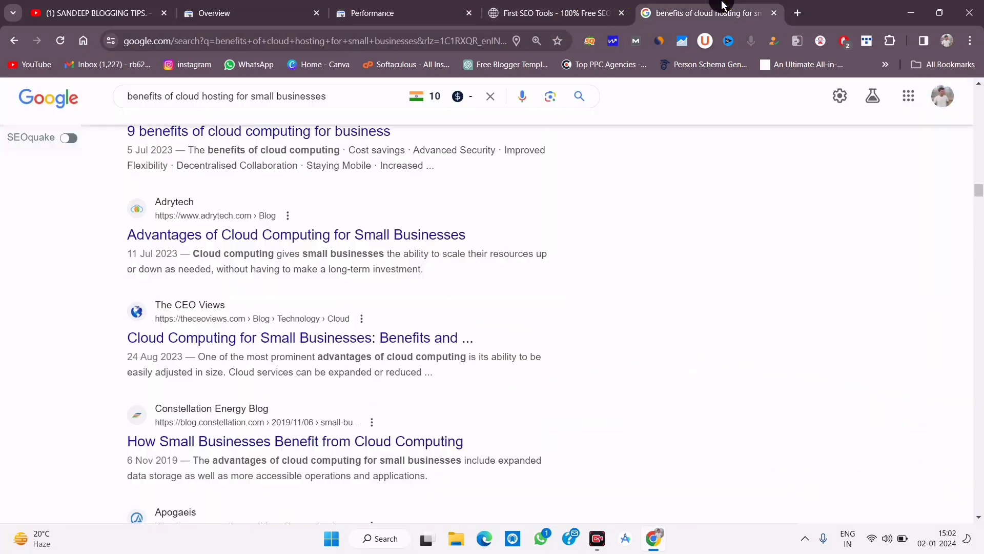
scroll(456, 198, "down", 8)
scroll(279, 430, "up", 1)
scroll(281, 430, "down", 5)
scroll(280, 430, "down", 1)
scroll(280, 431, "up", 1)
left_click(379, 11)
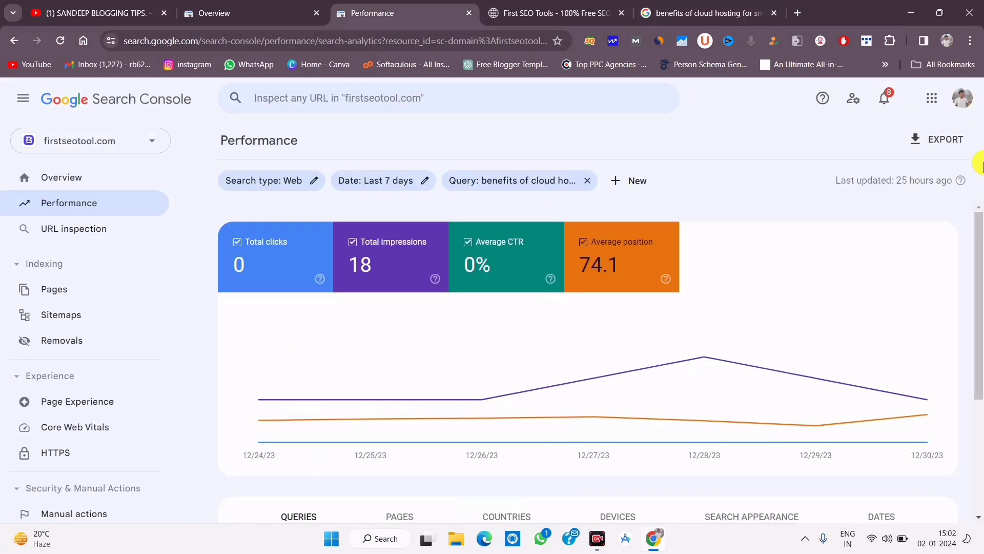
left_click(676, 12)
scroll(268, 389, "down", 7)
scroll(268, 389, "up", 10)
left_click(547, 11)
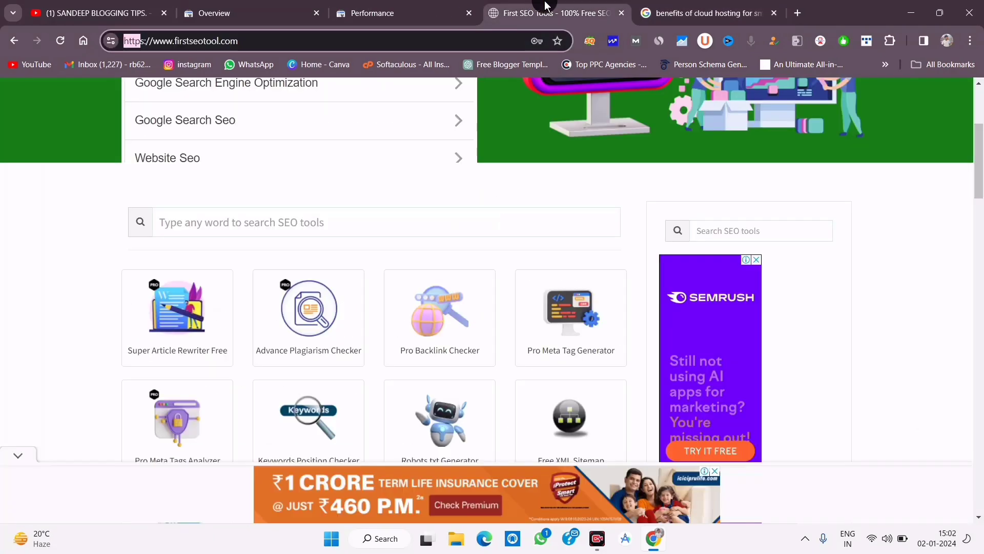
Return to the Performance report and remove the query filter
left_click(410, 6)
scroll(464, 410, "down", 3)
scroll(469, 430, "up", 1)
scroll(473, 428, "down", 1)
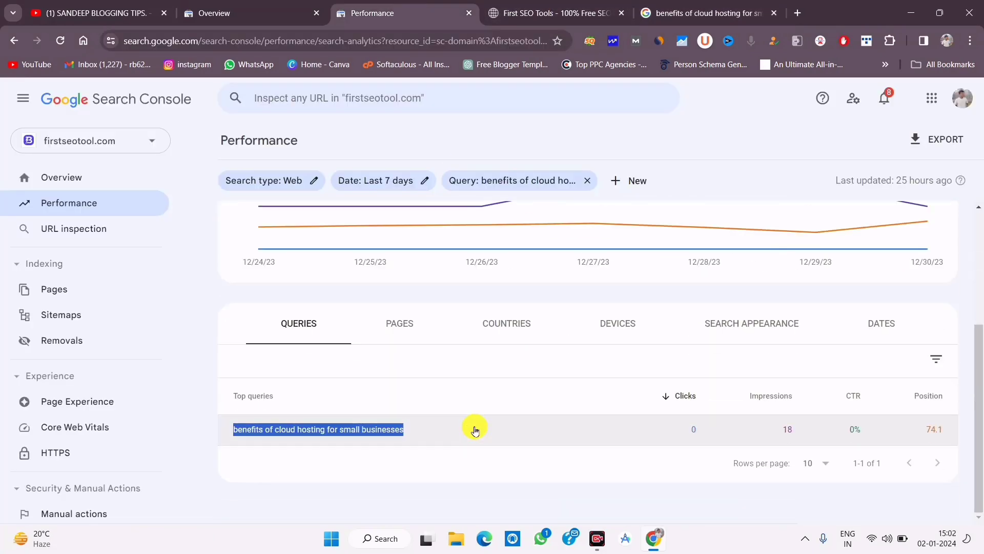
scroll(362, 81, "up", 4)
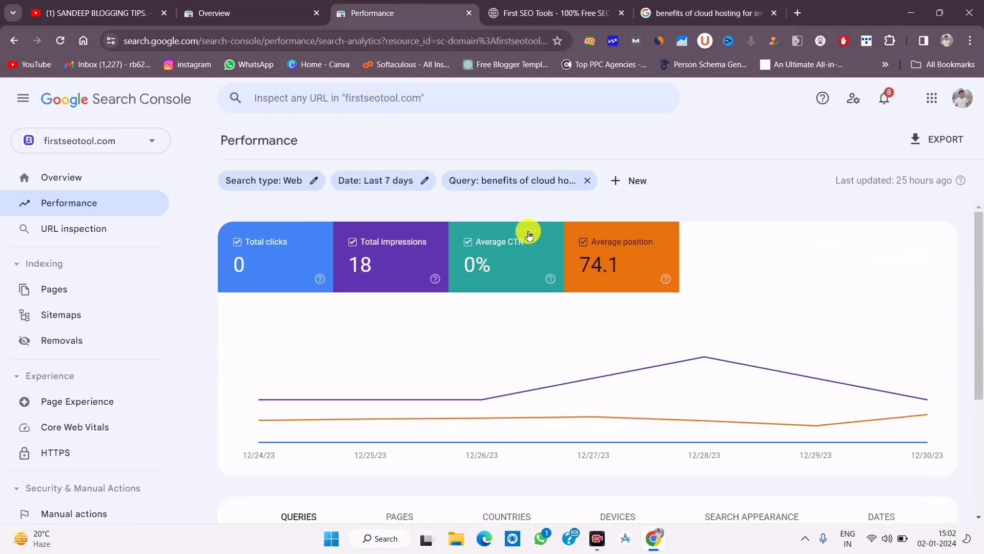
left_click(590, 179)
left_click(573, 388)
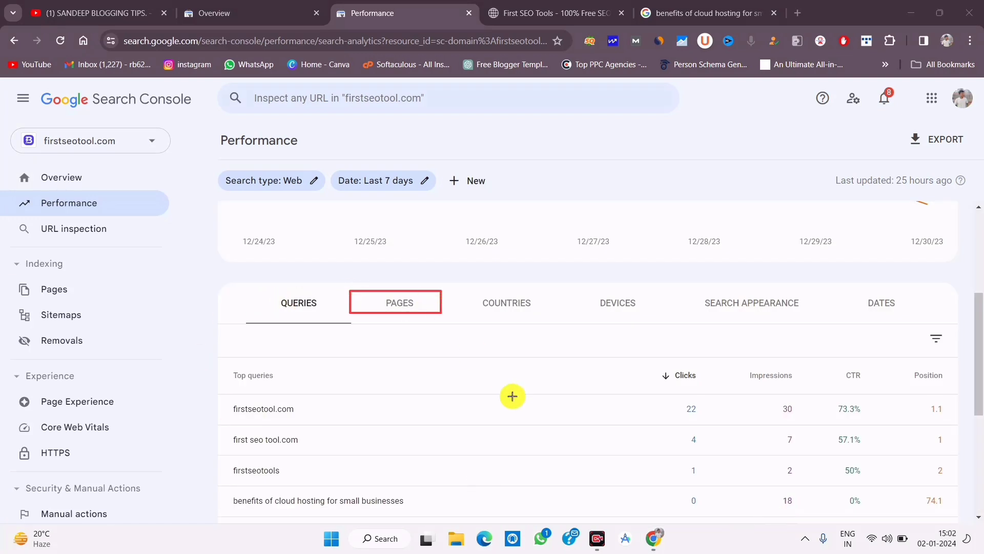
Show the report by pages and examine each top page's clicks, impressions, CTR and position
left_click(408, 313)
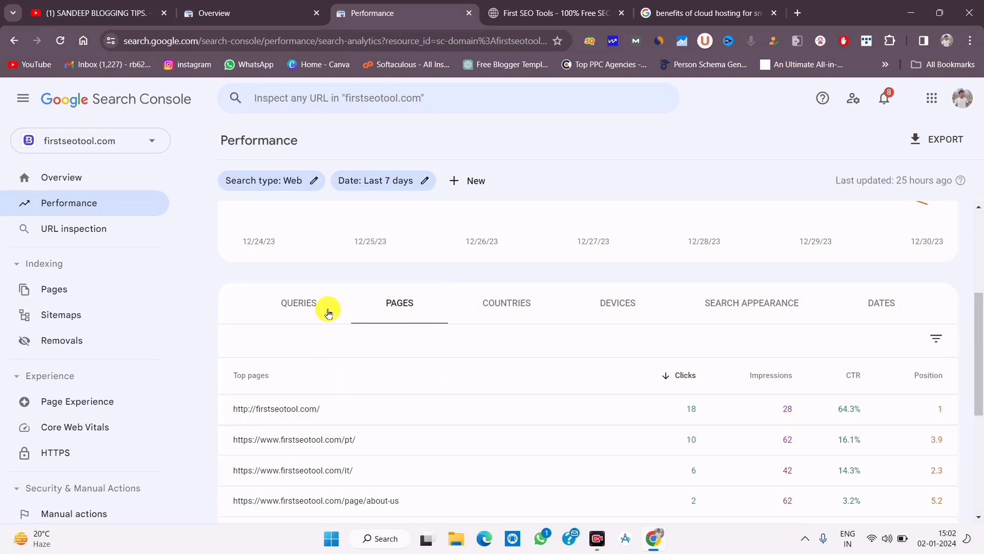
scroll(336, 463, "down", 5)
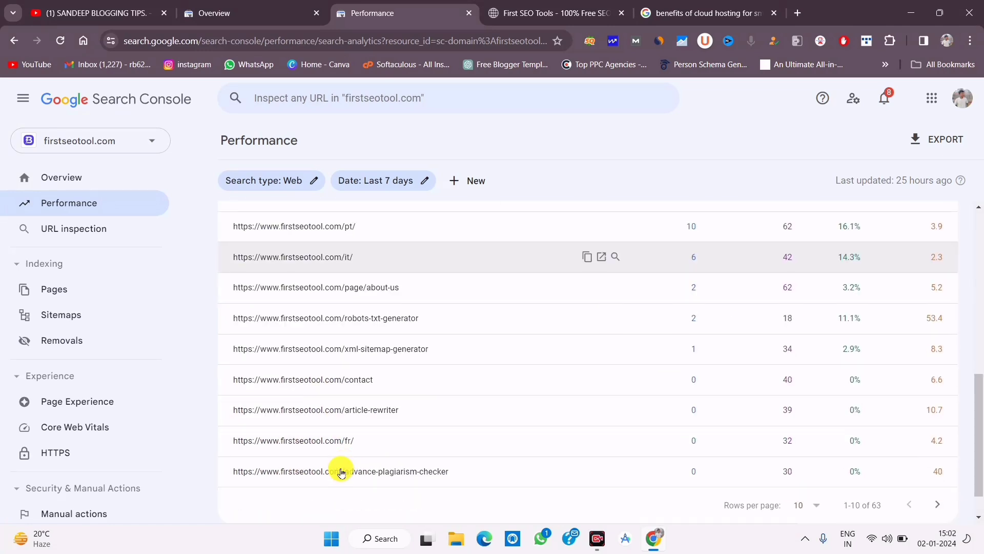
scroll(422, 367, "up", 8)
scroll(888, 378, "down", 4)
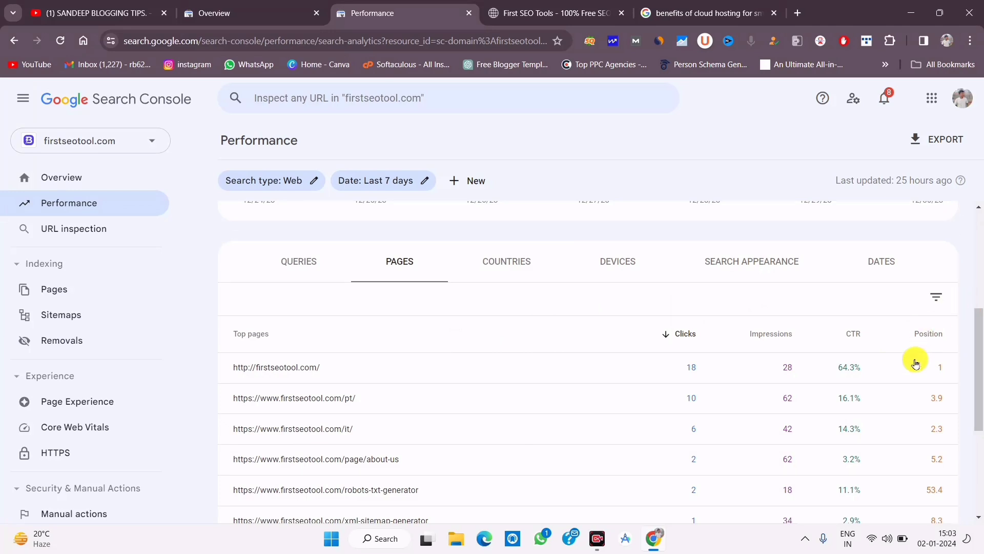
scroll(931, 410, "down", 4)
scroll(933, 414, "up", 5)
scroll(934, 413, "down", 5)
scroll(933, 414, "up", 9)
scroll(933, 413, "down", 8)
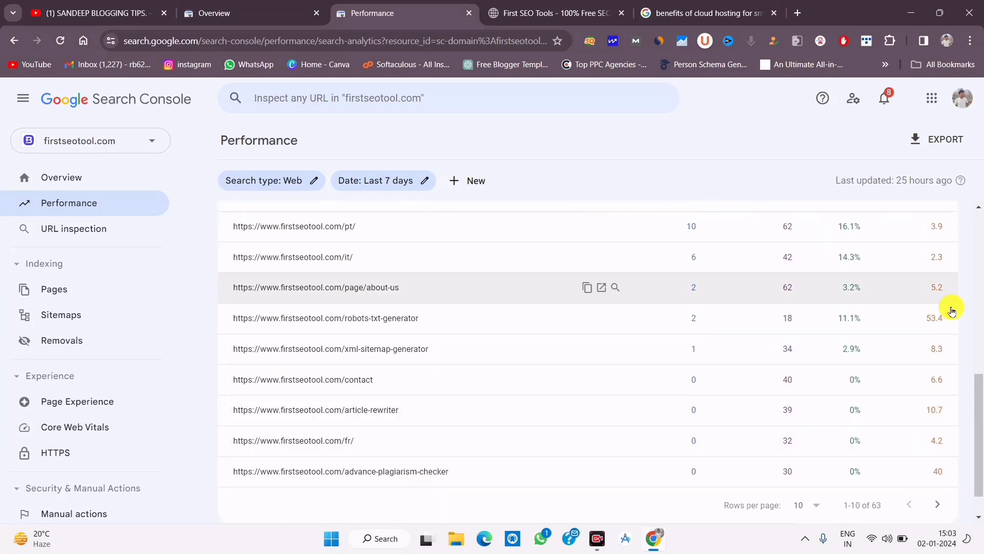
Show the Performance report by countries and examine each country's clicks, impressions, CTR and position
scroll(933, 270, "up", 7)
scroll(938, 369, "down", 3)
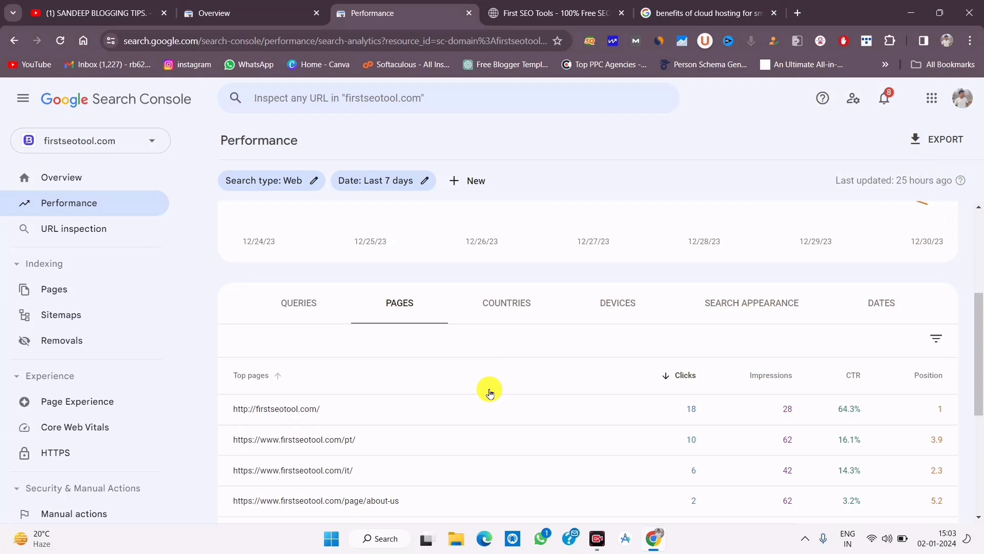
left_click(531, 304)
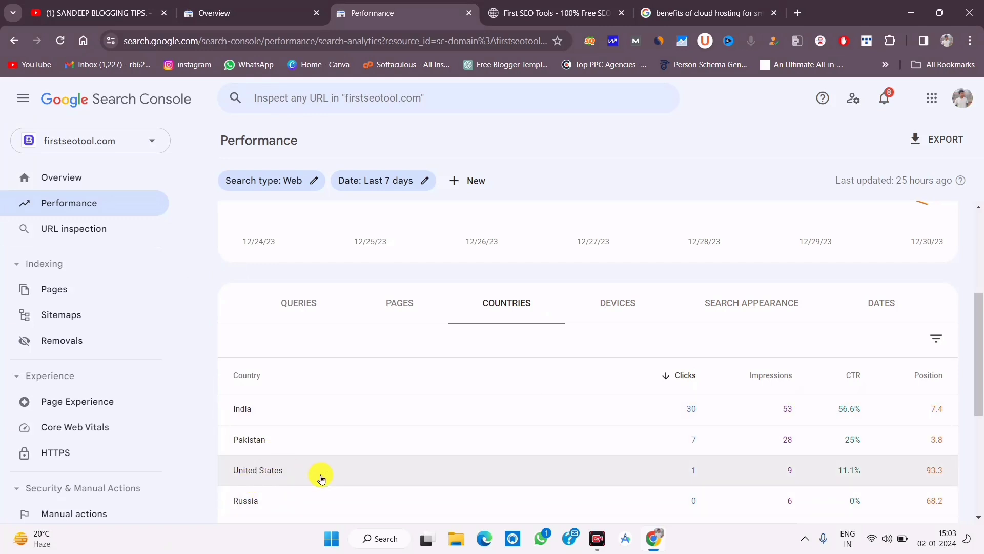
scroll(280, 511, "down", 4)
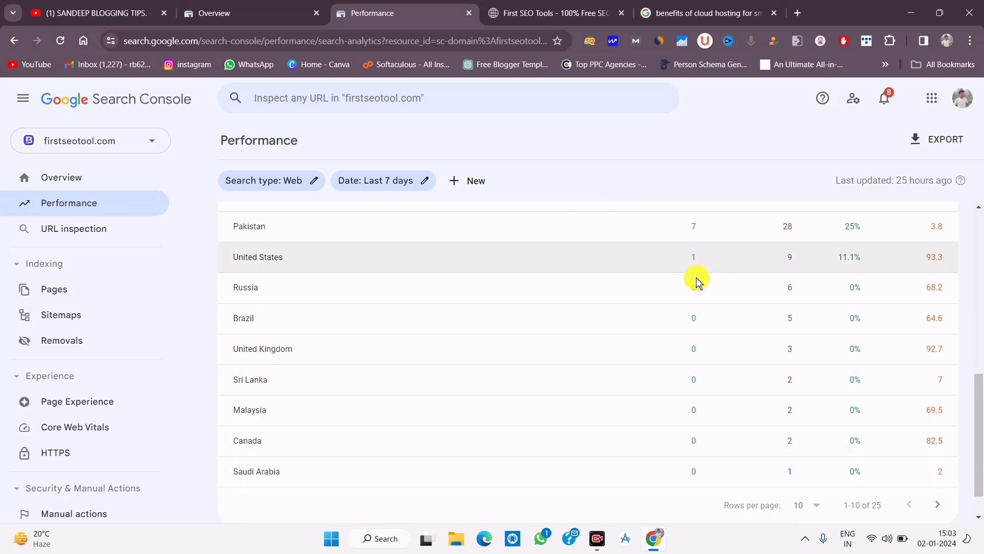
scroll(835, 399, "down", 1)
scroll(841, 439, "up", 6)
scroll(841, 439, "down", 5)
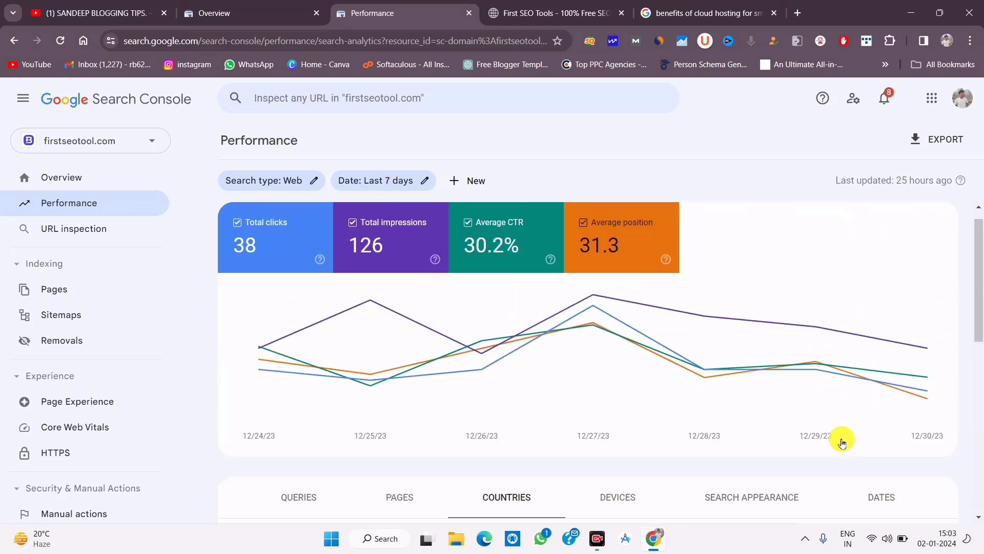
scroll(702, 329, "up", 6)
scroll(928, 301, "down", 3)
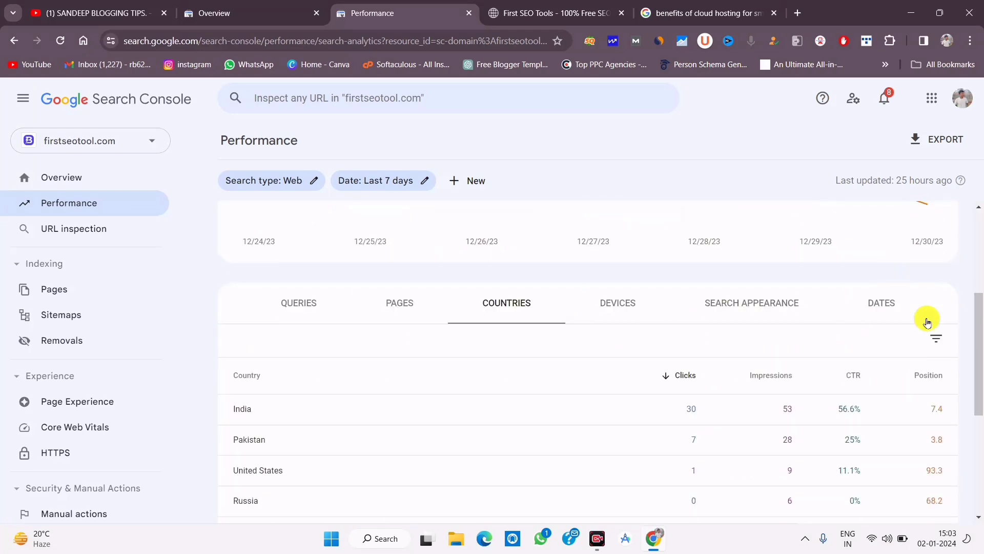
scroll(936, 439, "down", 5)
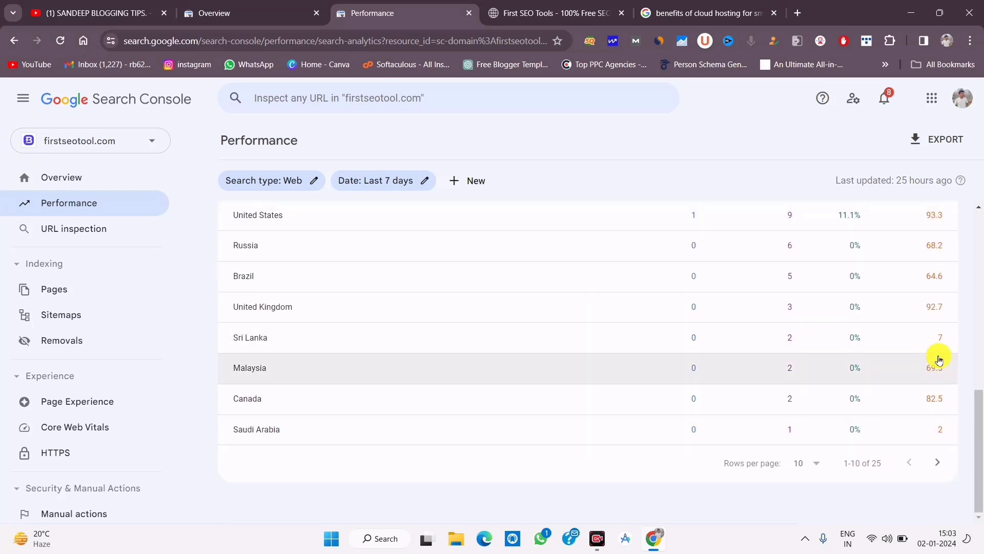
scroll(943, 333, "up", 6)
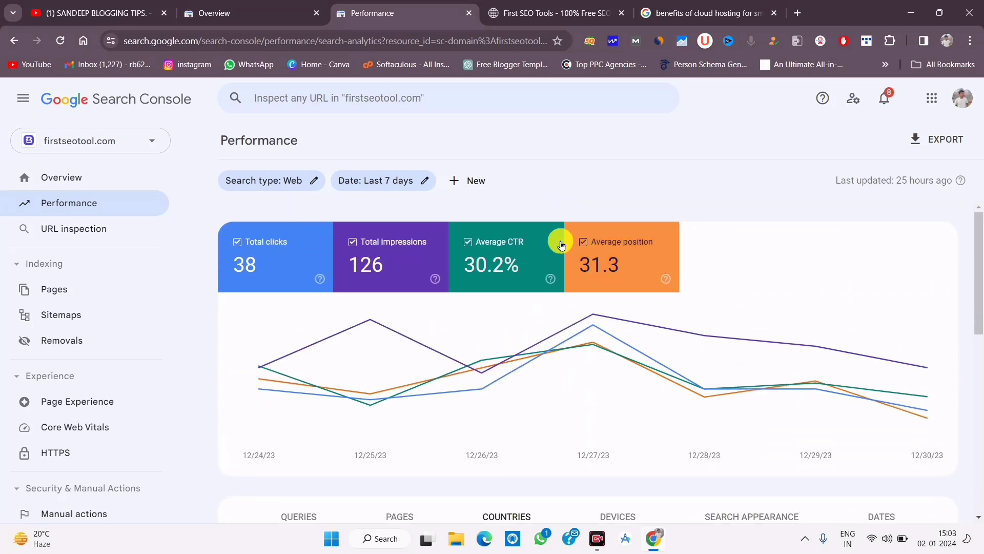
scroll(599, 323, "down", 8)
scroll(386, 322, "up", 8)
scroll(307, 389, "down", 4)
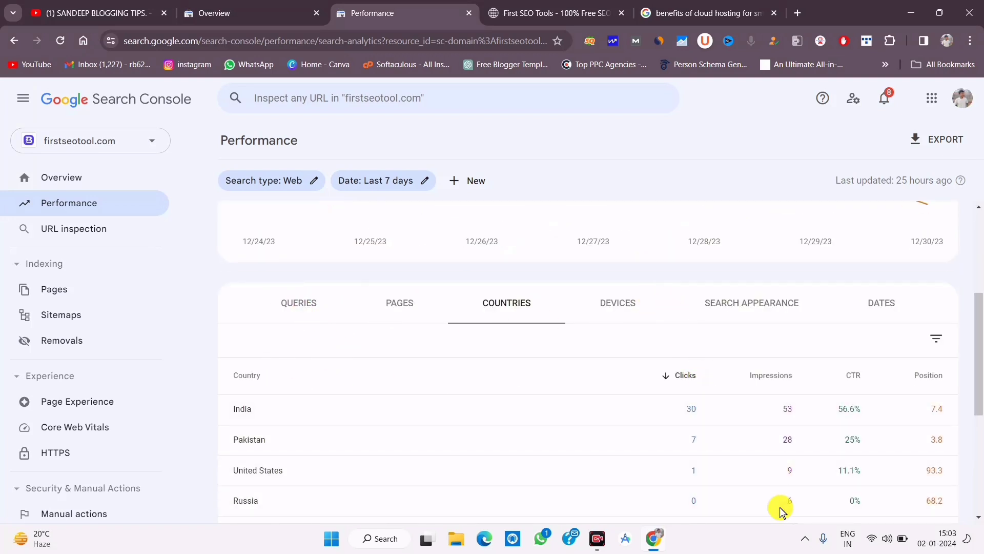
Show the report by devices and set its date range to the last 28 days
left_click(618, 296)
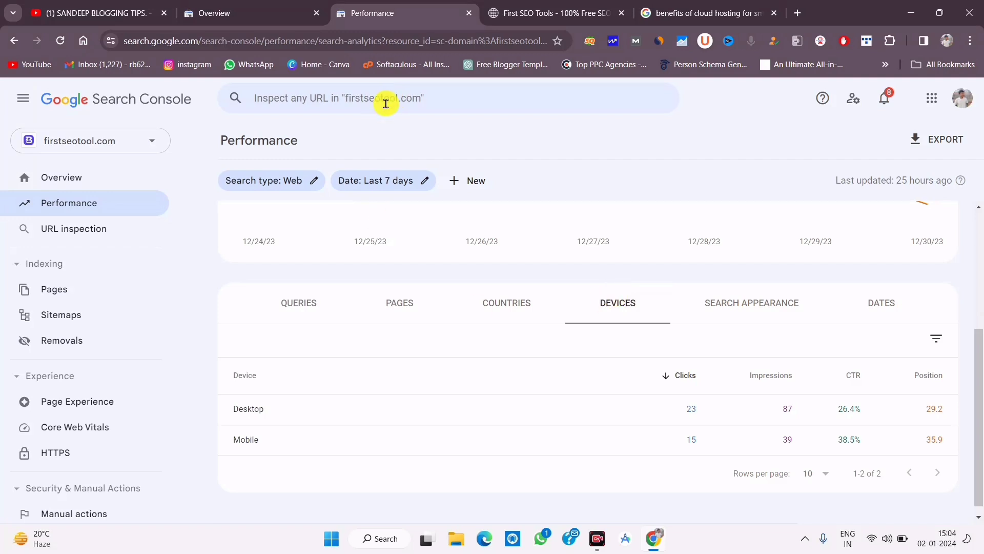
left_click(400, 177)
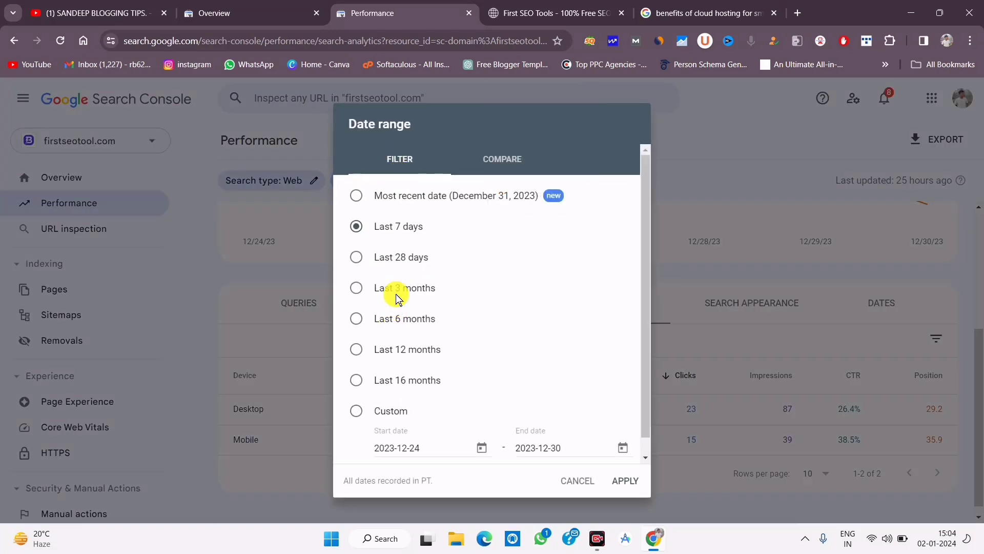
left_click(398, 258)
left_click(625, 482)
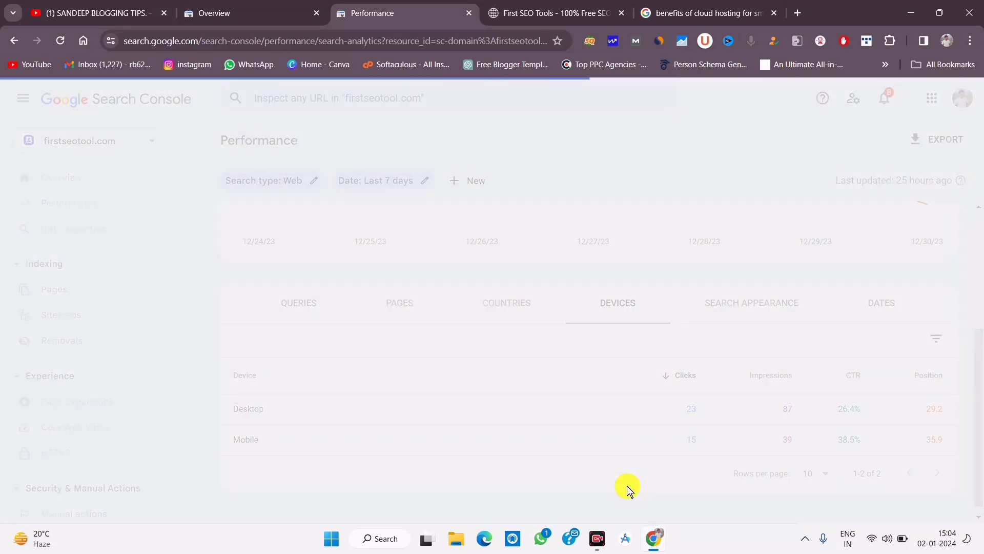
scroll(705, 459, "down", 5)
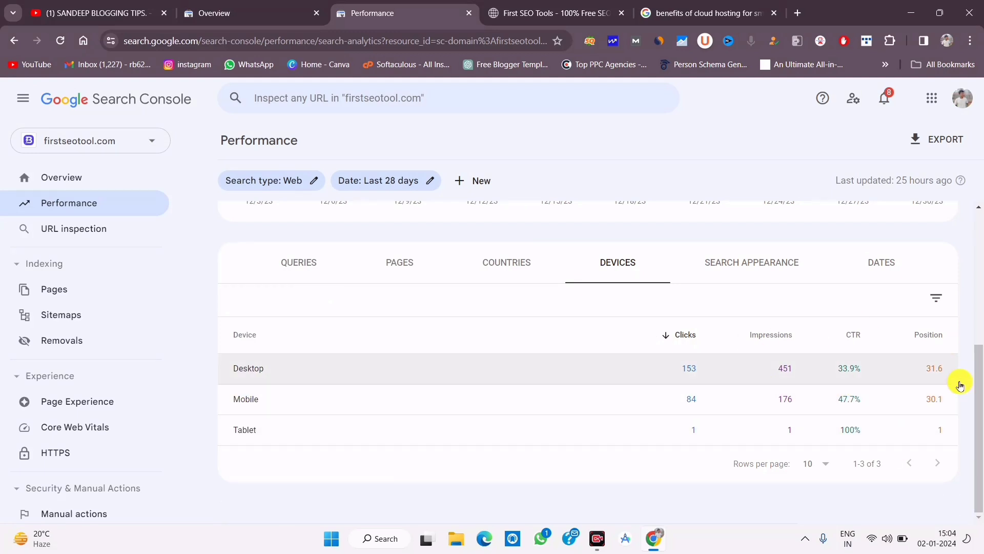
Show the report by search appearance and look through its table and the performance chart
left_click(750, 263)
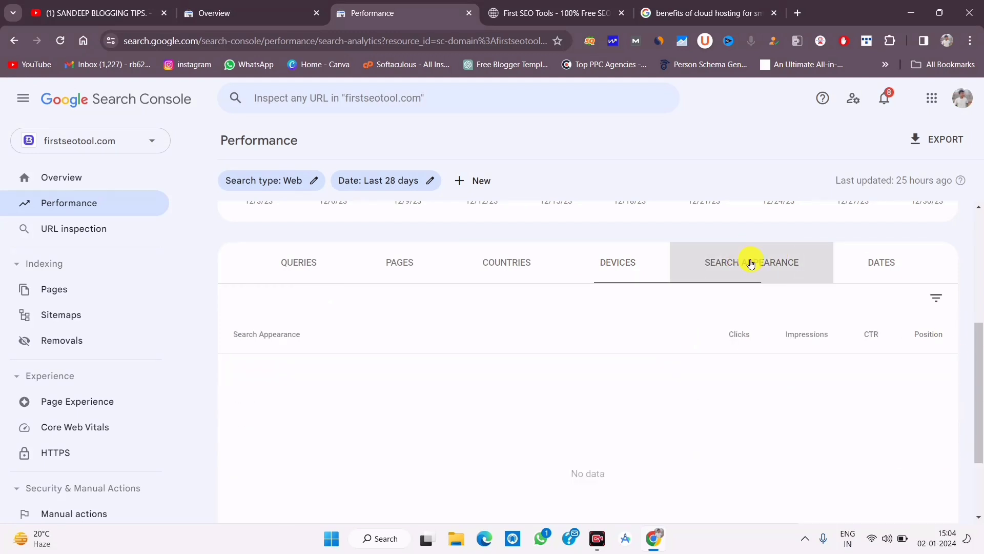
scroll(660, 393, "up", 5)
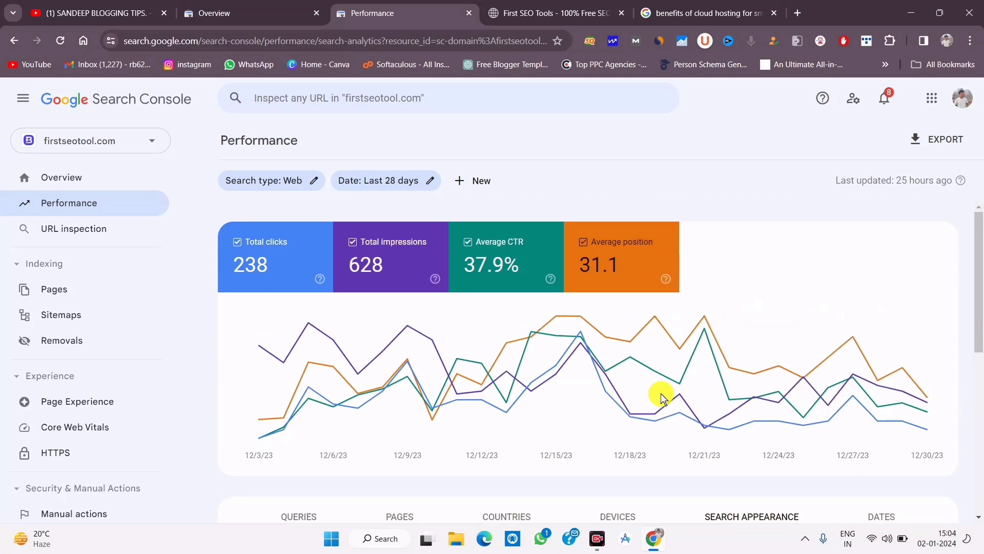
scroll(660, 393, "down", 7)
scroll(636, 412, "up", 1)
scroll(622, 415, "down", 2)
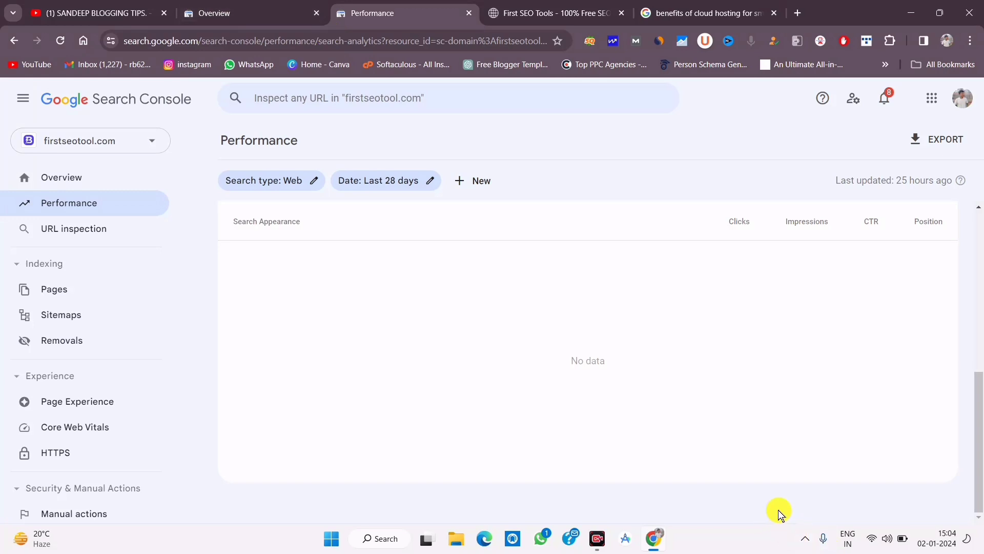
Switch to the sandeephub.in report and examine the clicks, impressions and position of its Translated results row
key("ctrl+Page_Up")
mouse_move(216, 396)
left_mouse_down()
mouse_move(262, 428)
mouse_move(501, 457)
mouse_move(957, 457)
left_mouse_up()
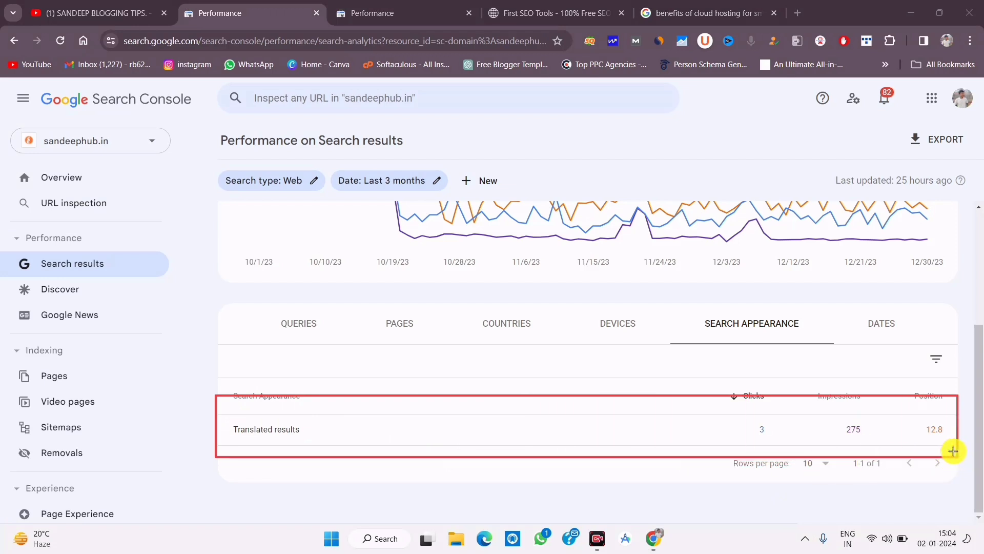
left_click_drag(15, 126, 221, 178)
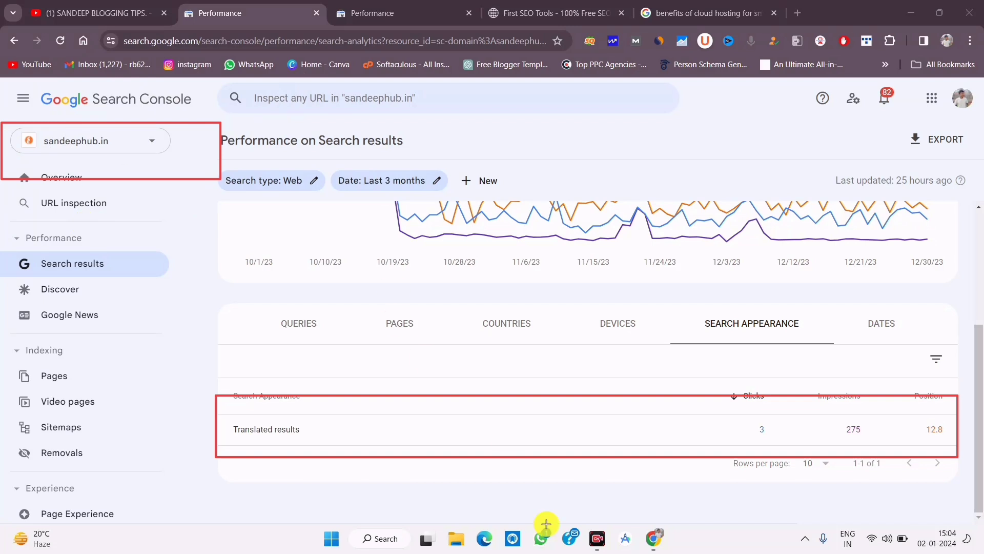
left_click_drag(203, 425, 229, 434)
left_click_drag(718, 411, 825, 451)
left_click_drag(826, 410, 911, 452)
left_click_drag(887, 390, 982, 468)
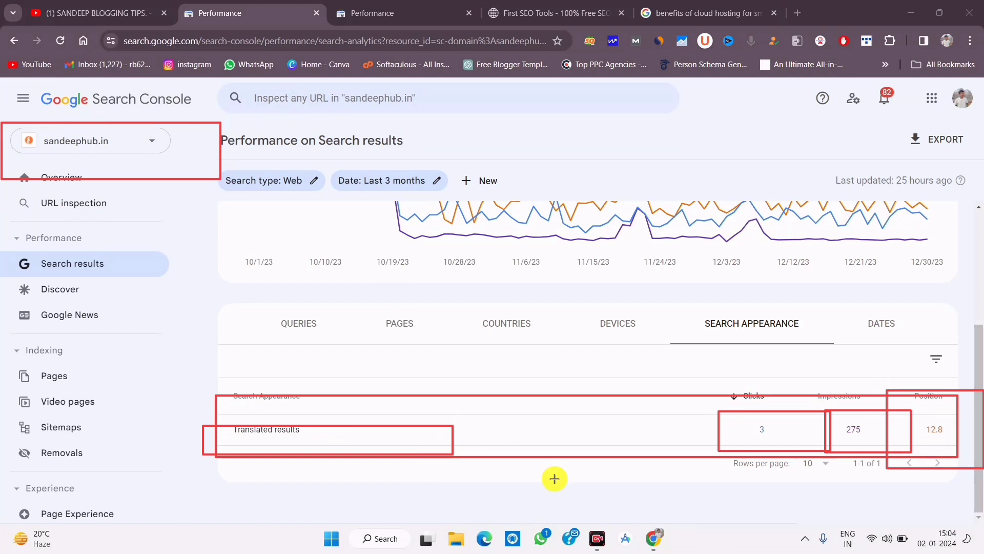
left_click(559, 515)
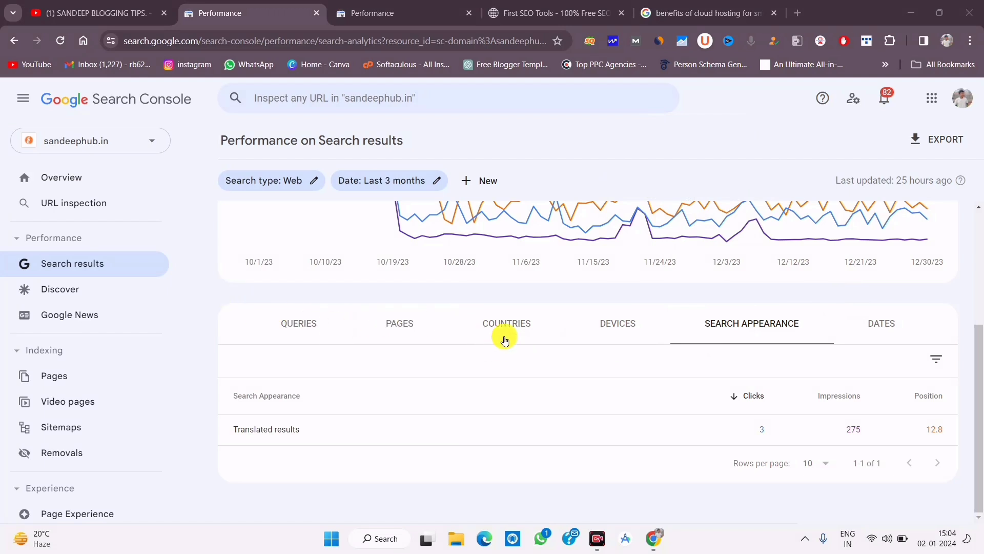
Return to the firstseotool.com report, show it by dates and examine the daily clicks, impressions, CTR and position
left_click(447, 7)
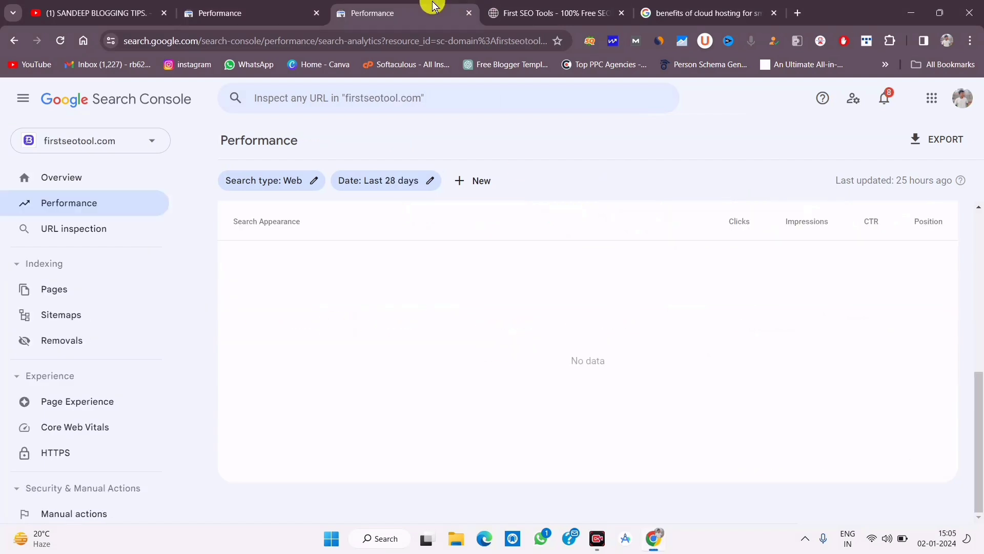
scroll(676, 348, "up", 6)
scroll(677, 375, "down", 6)
scroll(702, 373, "up", 4)
left_click(886, 366)
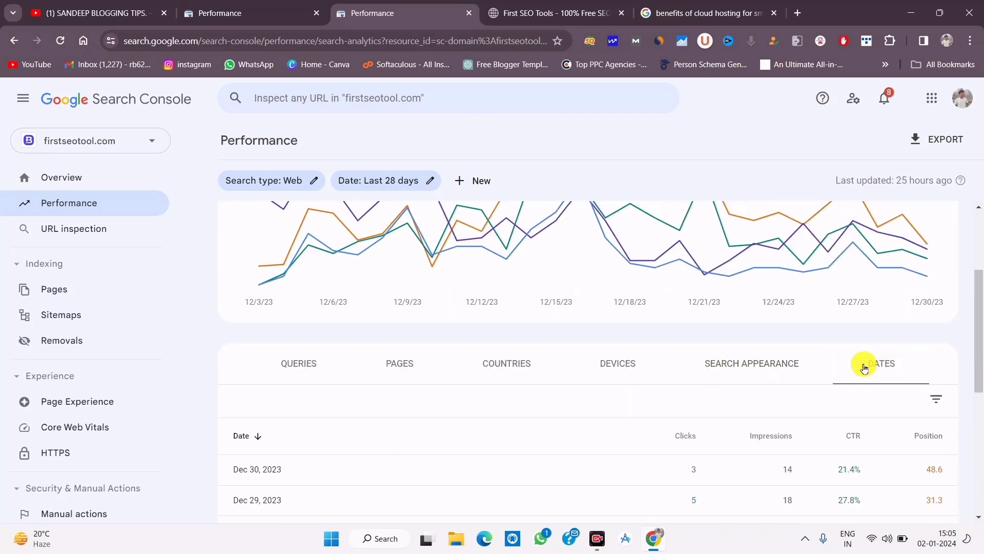
scroll(402, 441, "down", 4)
scroll(715, 410, "down", 1)
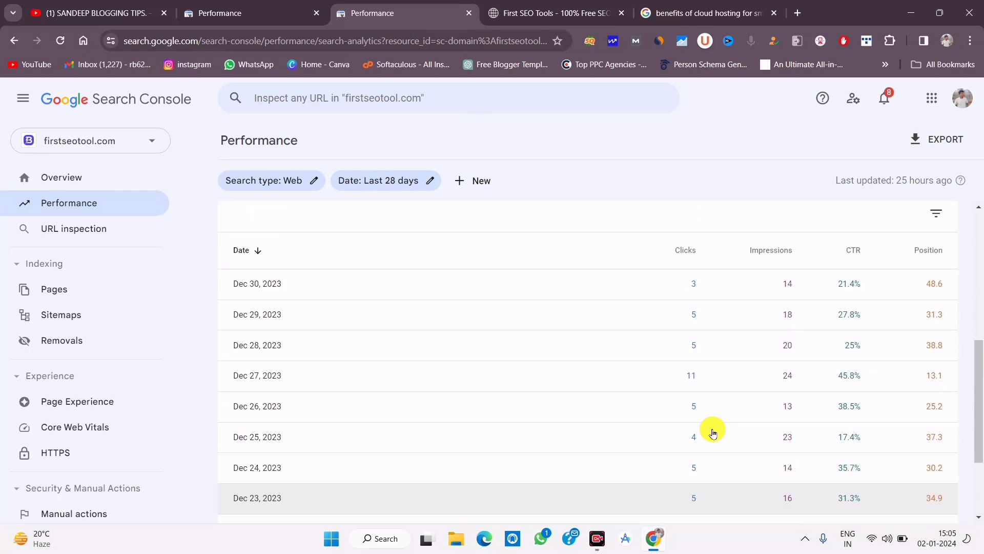
scroll(713, 433, "up", 10)
scroll(714, 432, "down", 5)
scroll(714, 429, "up", 5)
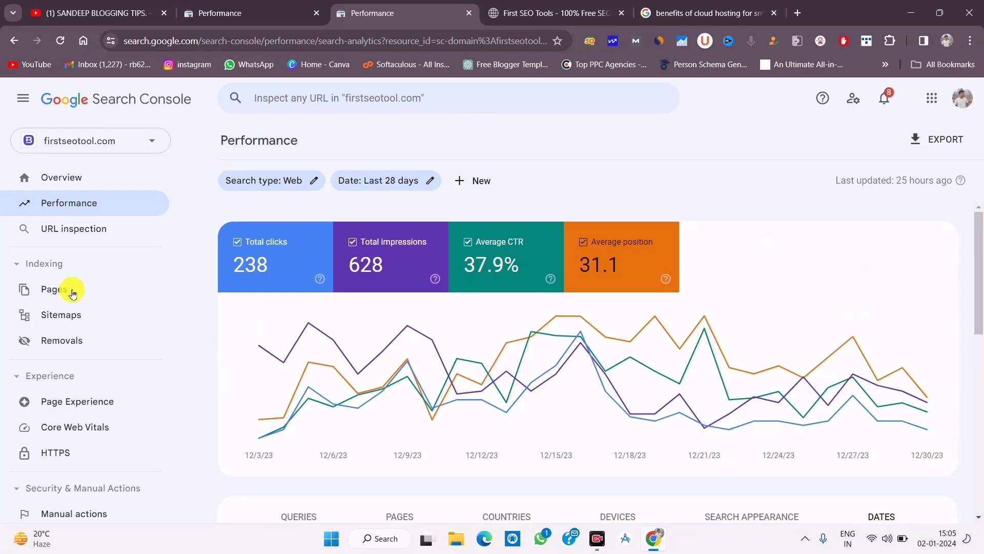
Review the filter types that can be added to the report and check when its data was last updated
left_click(475, 180)
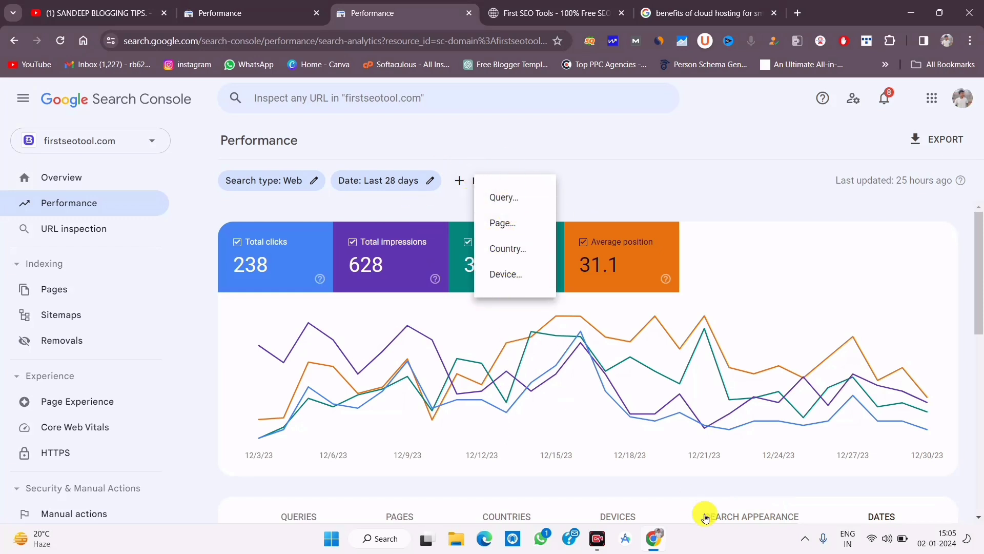
left_click(657, 159)
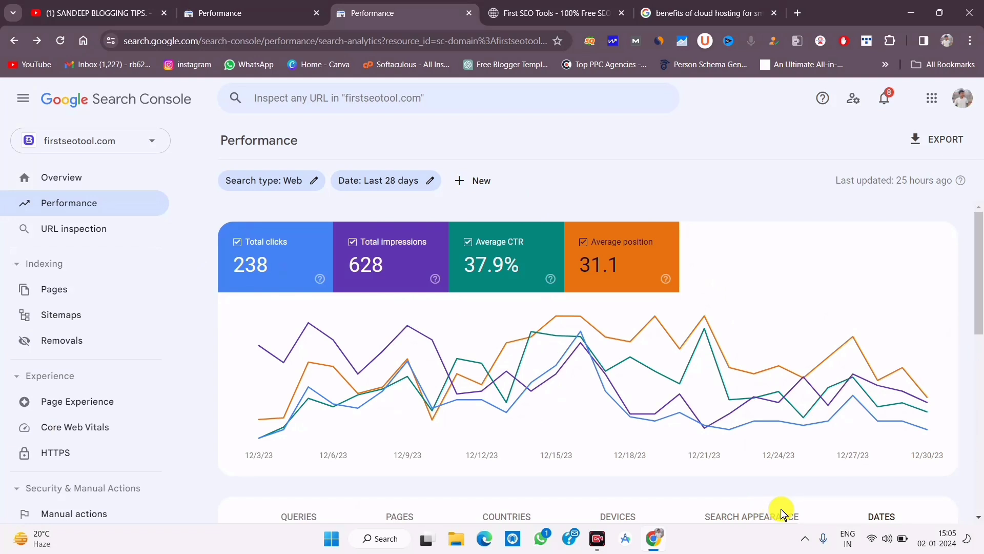
left_click_drag(822, 163, 982, 197)
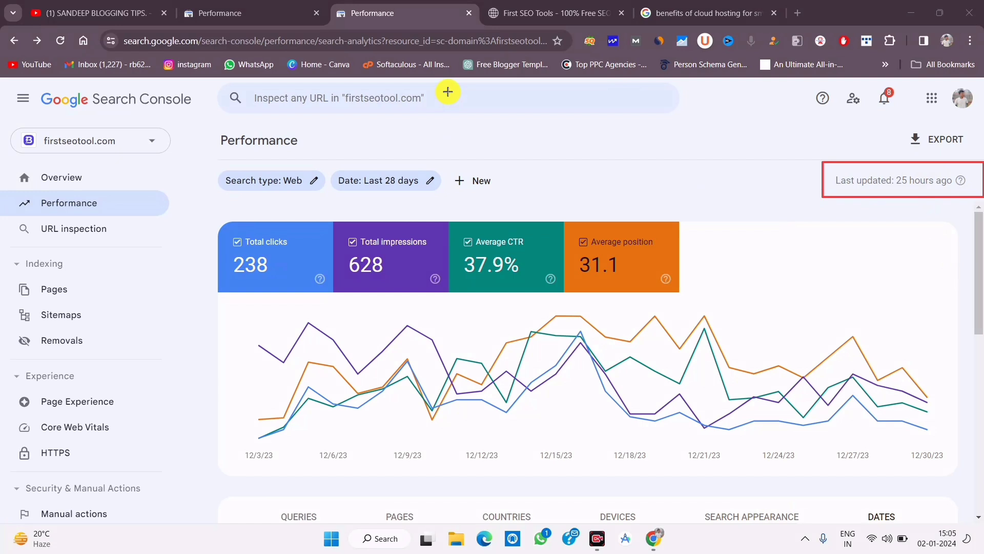
mouse_move(885, 164)
left_mouse_down()
mouse_move(928, 193)
mouse_move(974, 195)
left_mouse_up()
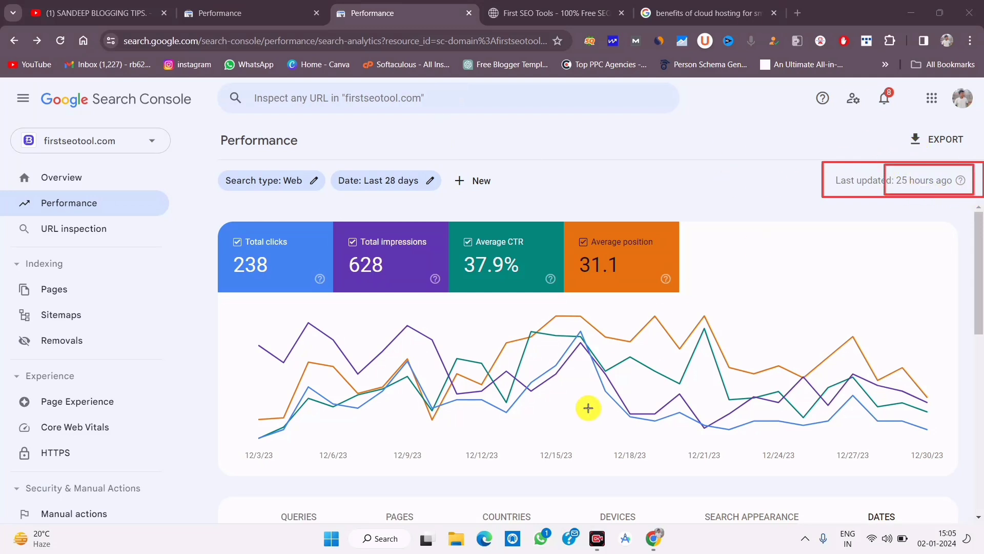
left_click(562, 511)
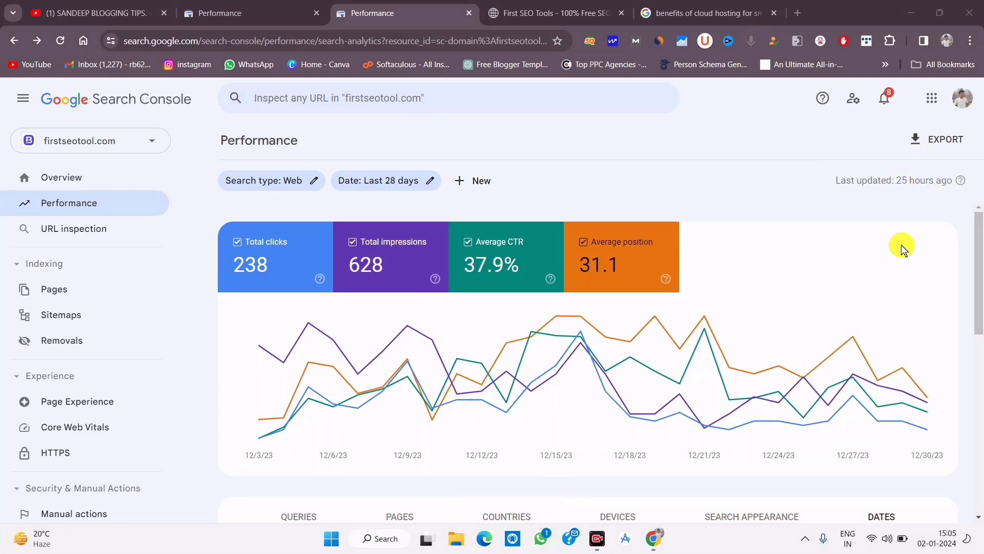
left_click_drag(975, 241, 977, 296)
scroll(460, 364, "up", 3)
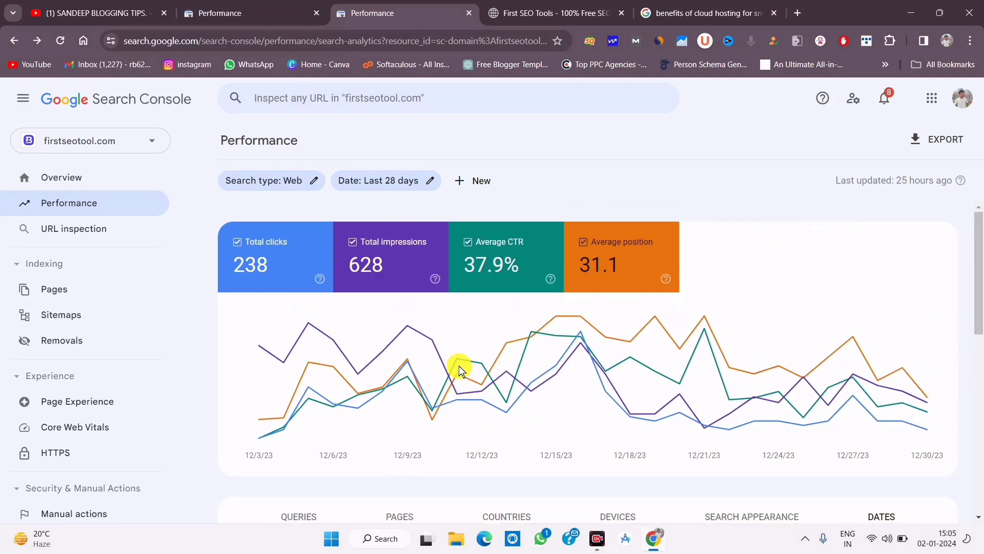
scroll(460, 365, "down", 9)
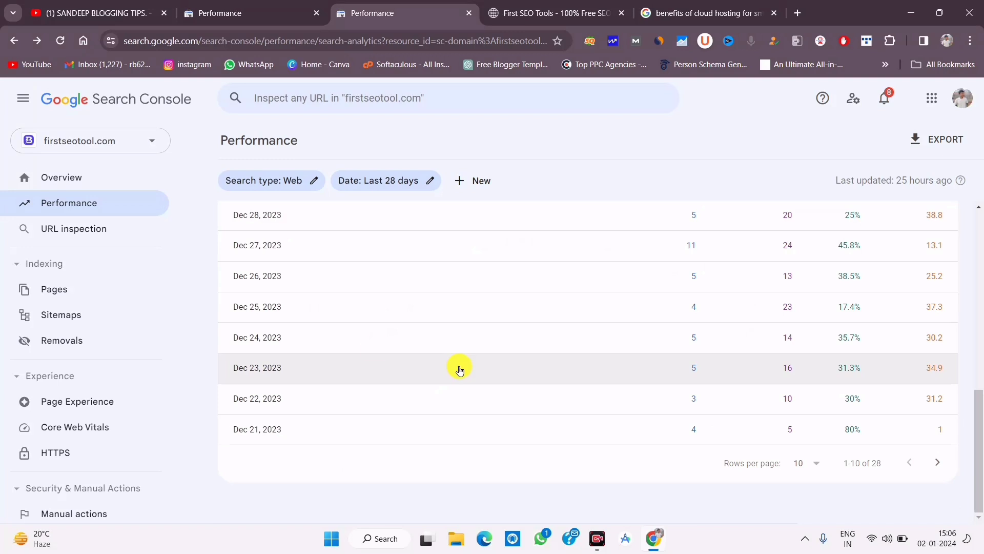
Switch to the sandeephub.in report and point out the Search results, Discover and Google News entries under Performance
left_click(251, 12)
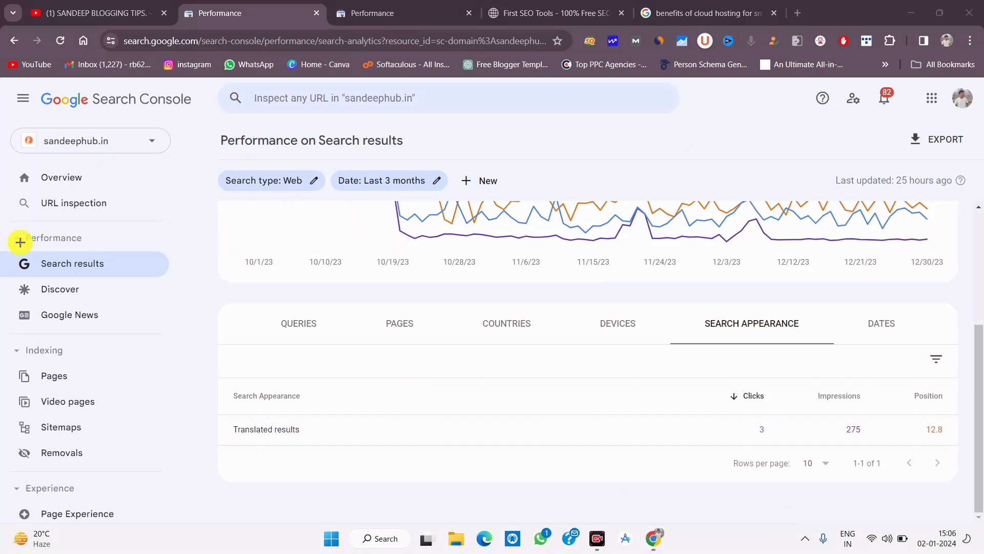
mouse_move(15, 275)
left_mouse_down()
mouse_move(39, 299)
mouse_move(103, 304)
left_mouse_up()
left_click_drag(29, 303, 119, 329)
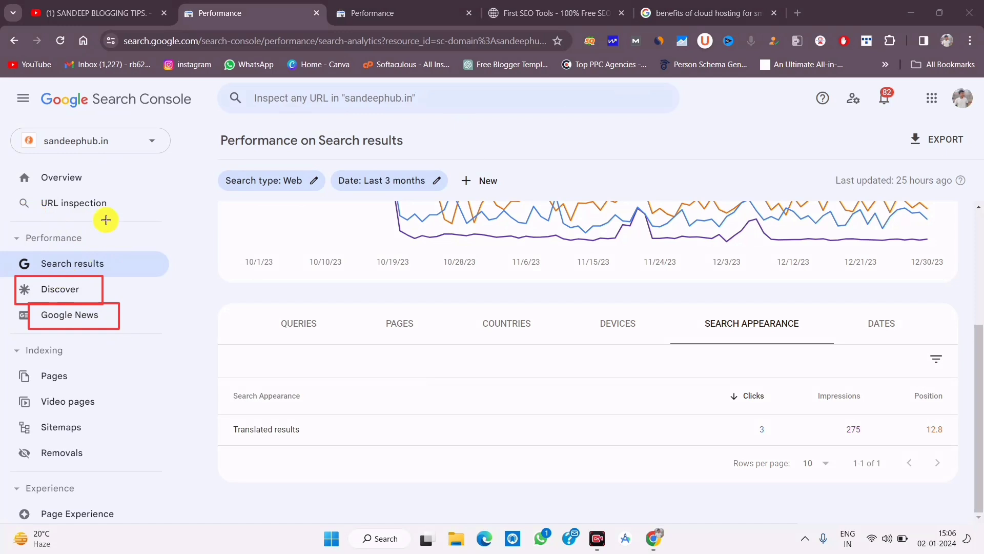
mouse_move(27, 245)
left_mouse_down()
mouse_move(28, 272)
mouse_move(107, 276)
left_mouse_up()
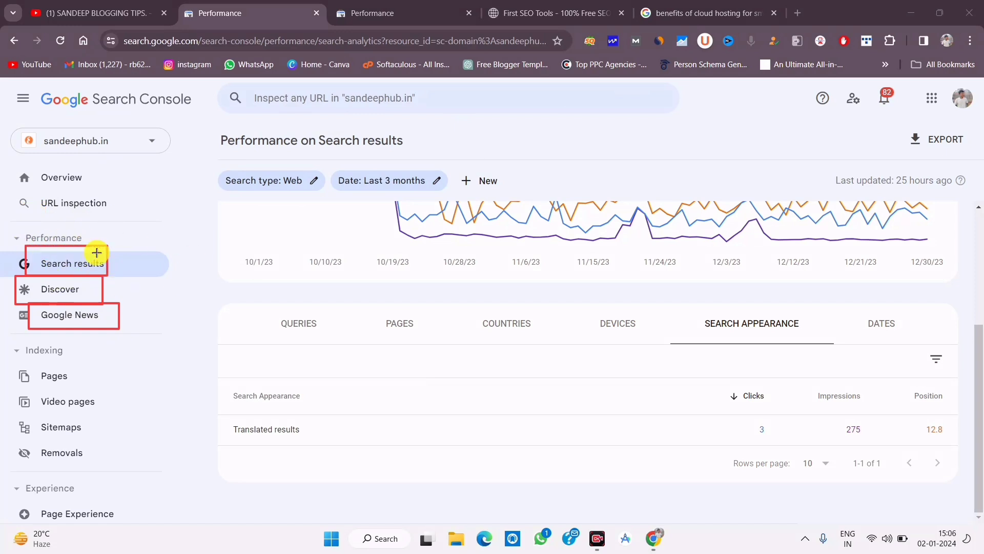
mouse_move(12, 230)
left_mouse_down()
mouse_move(48, 253)
mouse_move(132, 262)
mouse_move(139, 271)
left_mouse_up()
left_click_drag(26, 260, 116, 274)
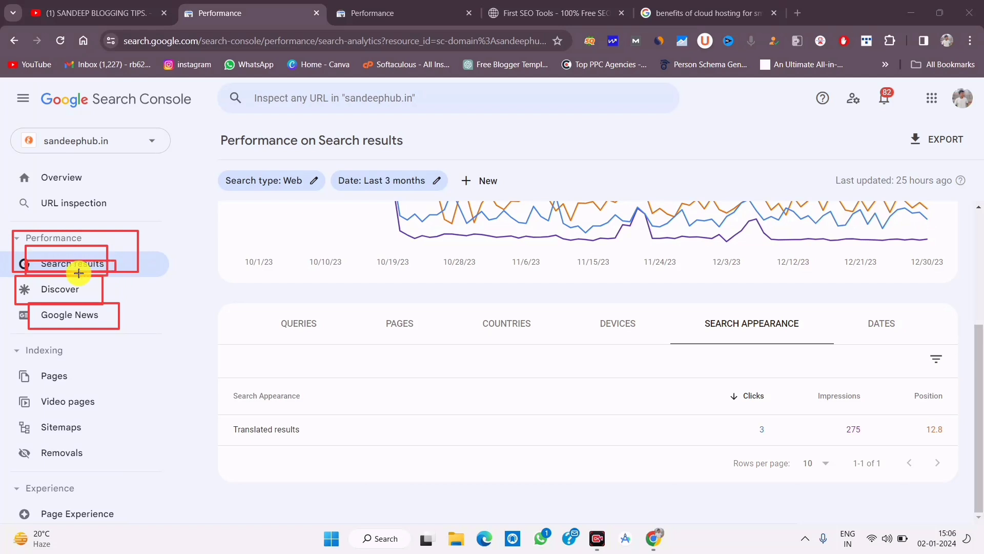
mouse_move(17, 277)
left_mouse_down()
mouse_move(90, 323)
mouse_move(139, 329)
left_mouse_up()
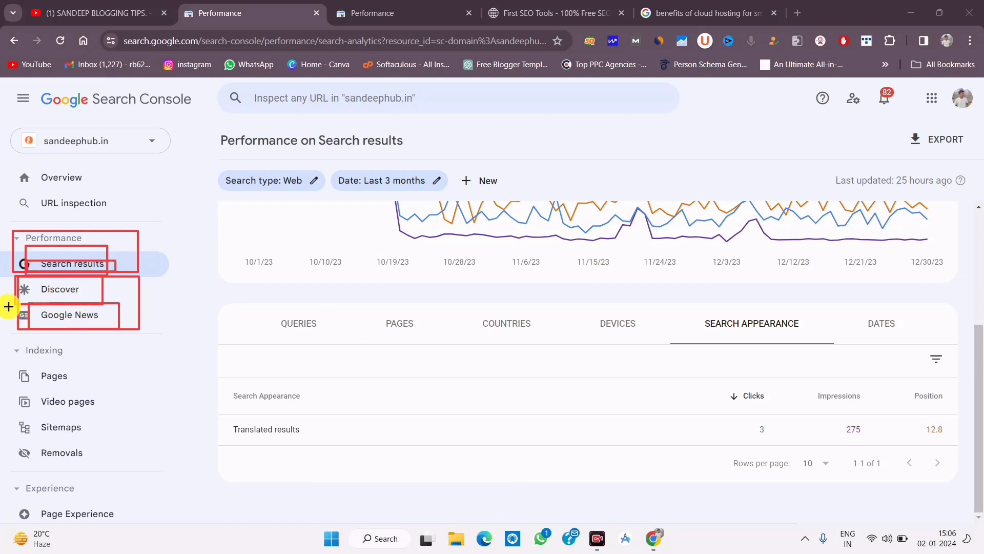
Point out the Discover and Google News entries and the URL inspection entry of the sandeephub.in property
left_click_drag(9, 281, 113, 286)
left_click_drag(33, 297, 215, 338)
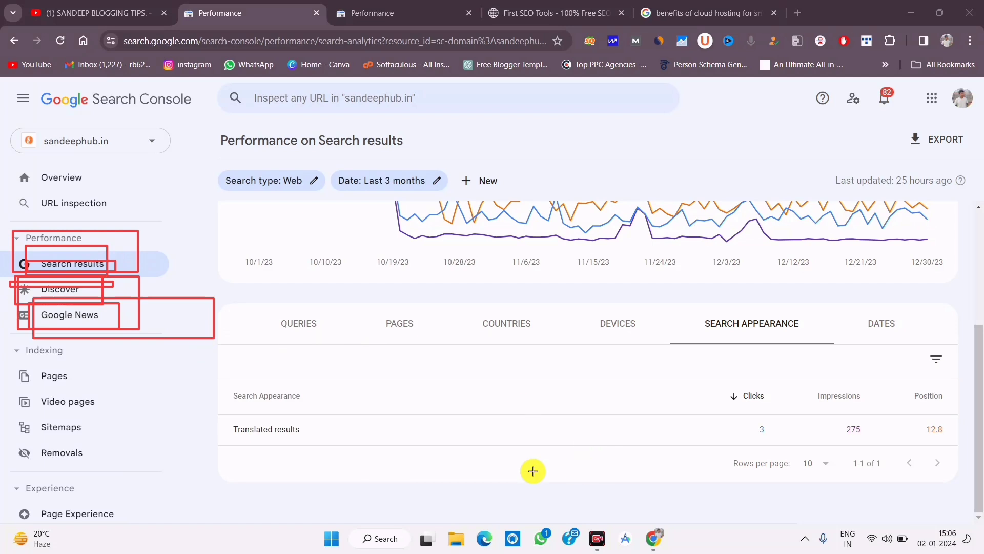
left_click(757, 512)
left_click_drag(16, 193, 166, 214)
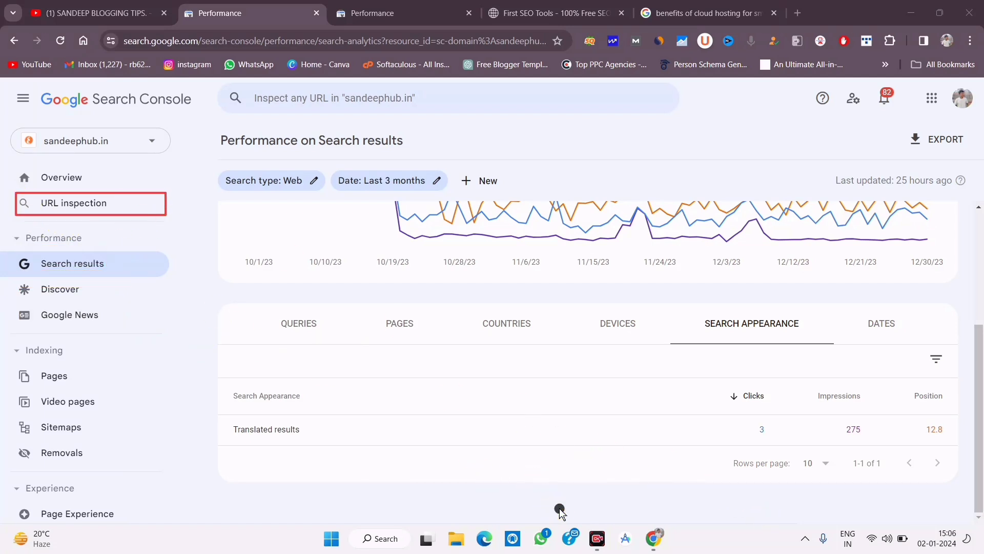
left_click(392, 10)
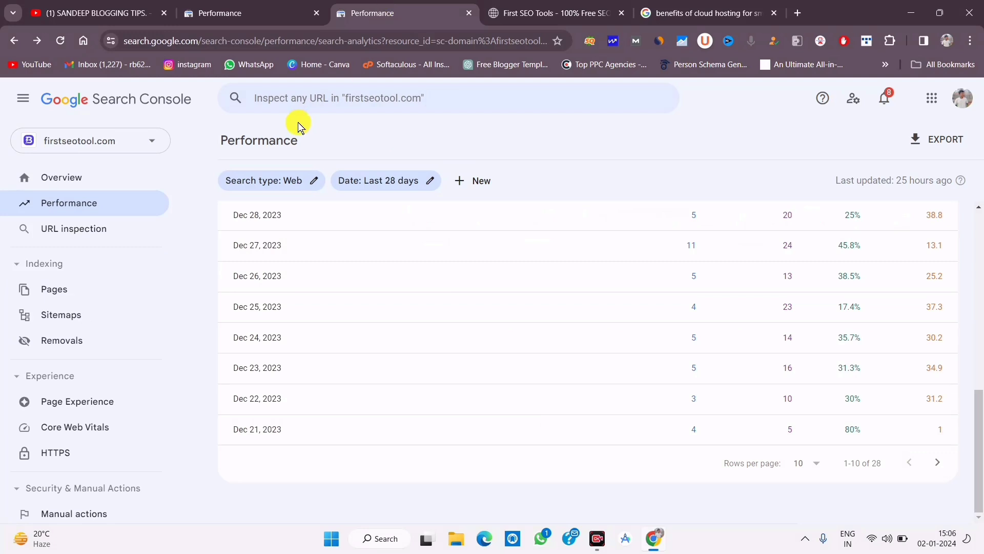
left_click(90, 231)
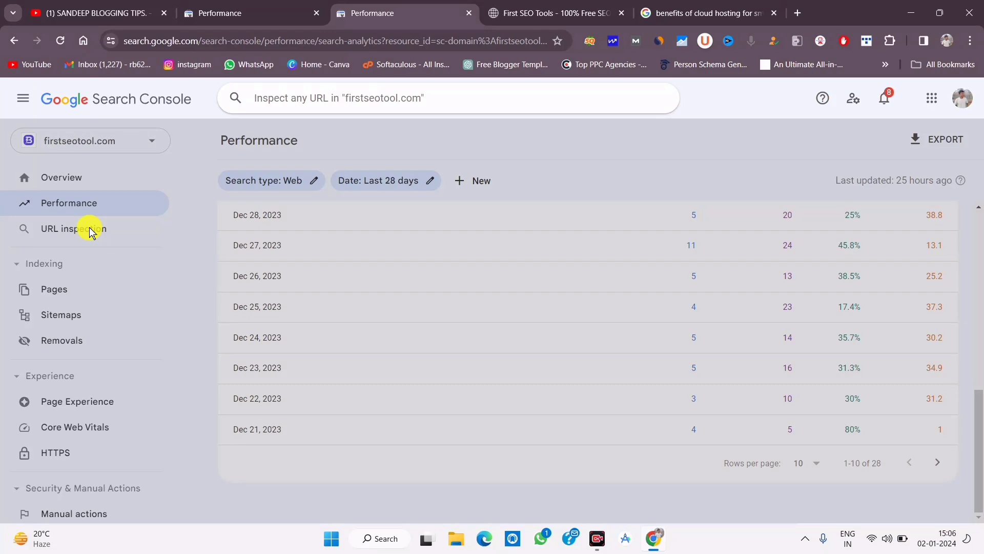
left_click(607, 11)
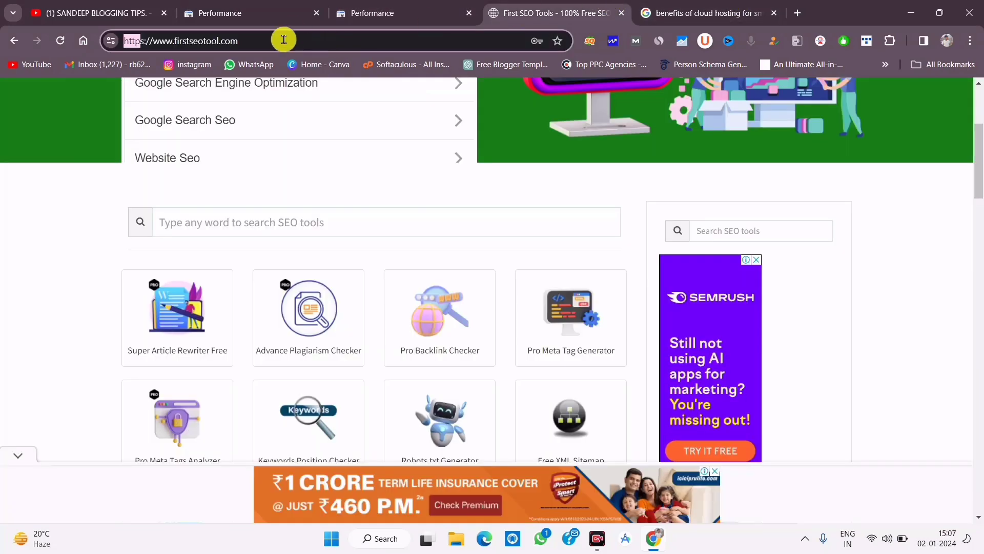
left_click_drag(284, 39, 126, 39)
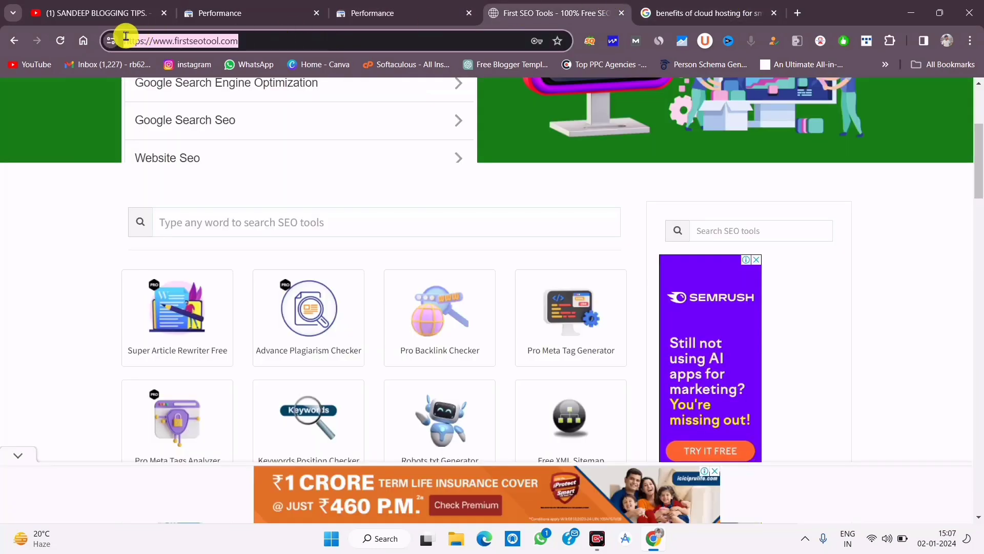
right_click(167, 40)
left_click(214, 154)
Inspect the copied homepage URL in the firstseotool.com property
left_click(372, 13)
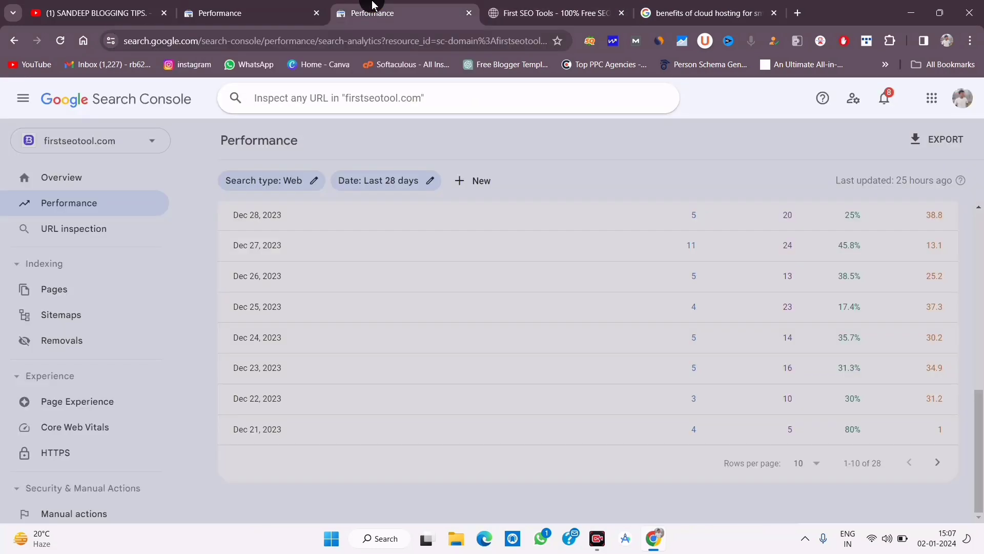
right_click(328, 99)
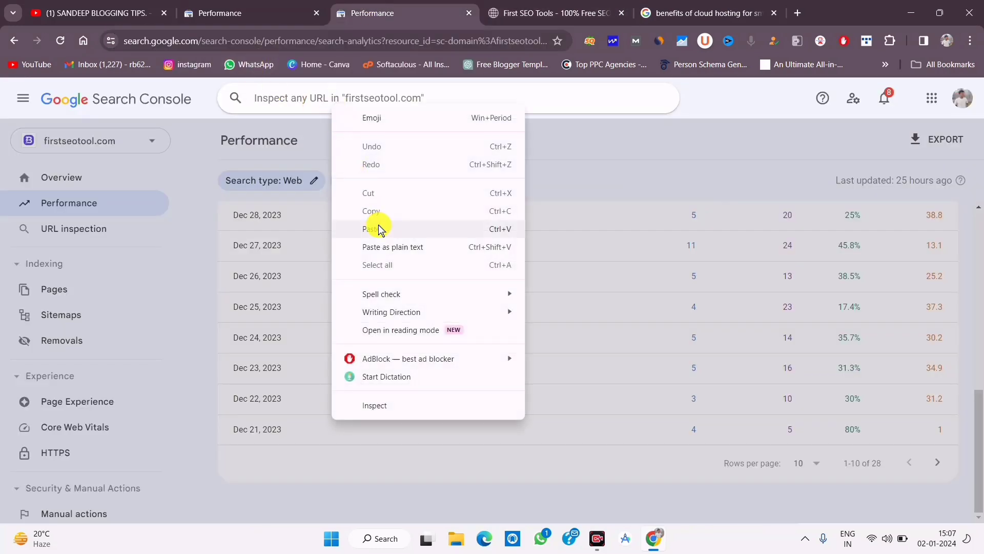
left_click(378, 226)
key("Return")
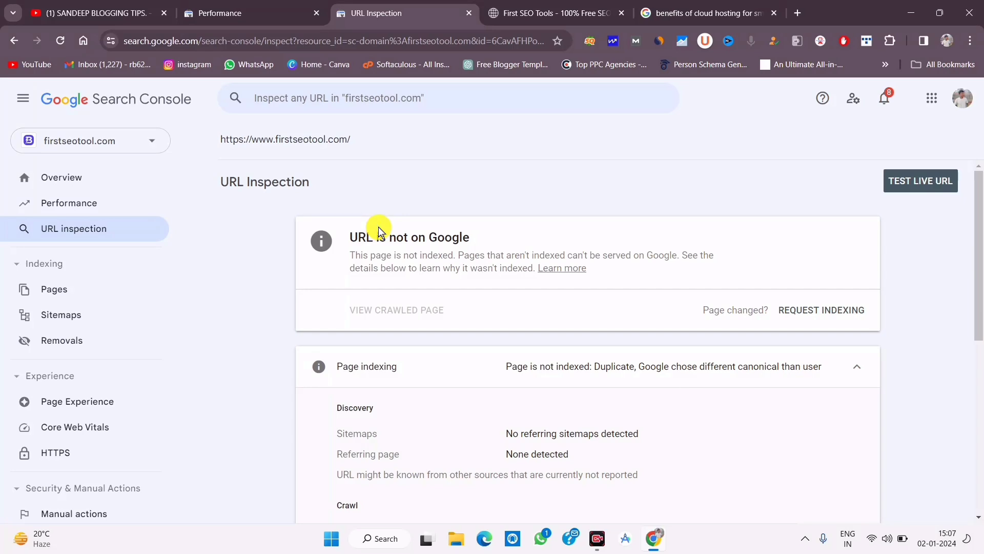
Examine the inspection result's crawl details, whether indexing is allowed, and the user-declared and Google-selected canonicals
scroll(519, 373, "down", 5)
scroll(519, 373, "up", 5)
scroll(519, 373, "down", 5)
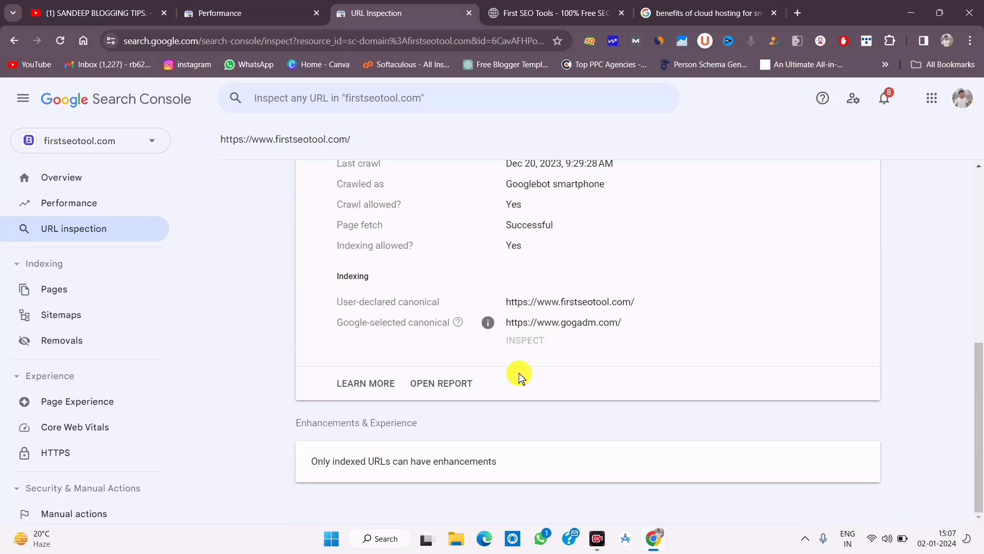
scroll(521, 285, "up", 5)
scroll(563, 308, "down", 5)
left_click_drag(376, 245, 665, 246)
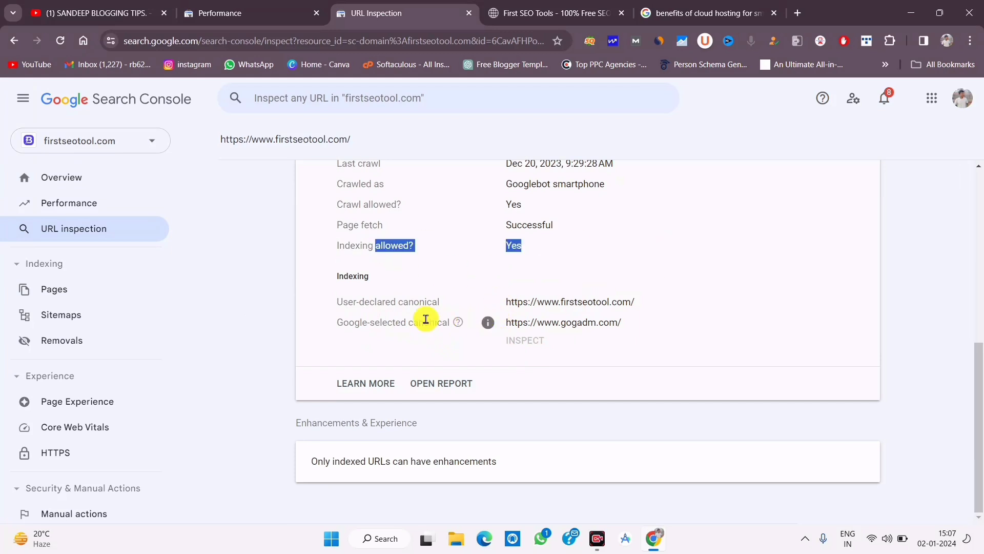
mouse_move(370, 322)
left_mouse_down()
mouse_move(446, 321)
mouse_move(384, 318)
left_mouse_up()
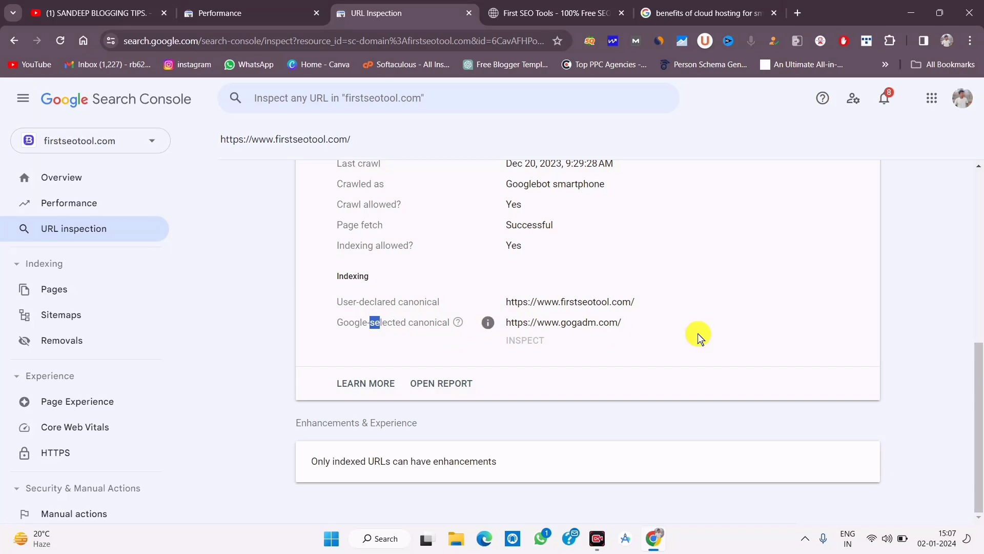
left_click_drag(669, 321, 691, 330)
Request indexing for the inspected homepage URL and dismiss the confirmation
scroll(666, 323, "up", 7)
left_click(808, 311)
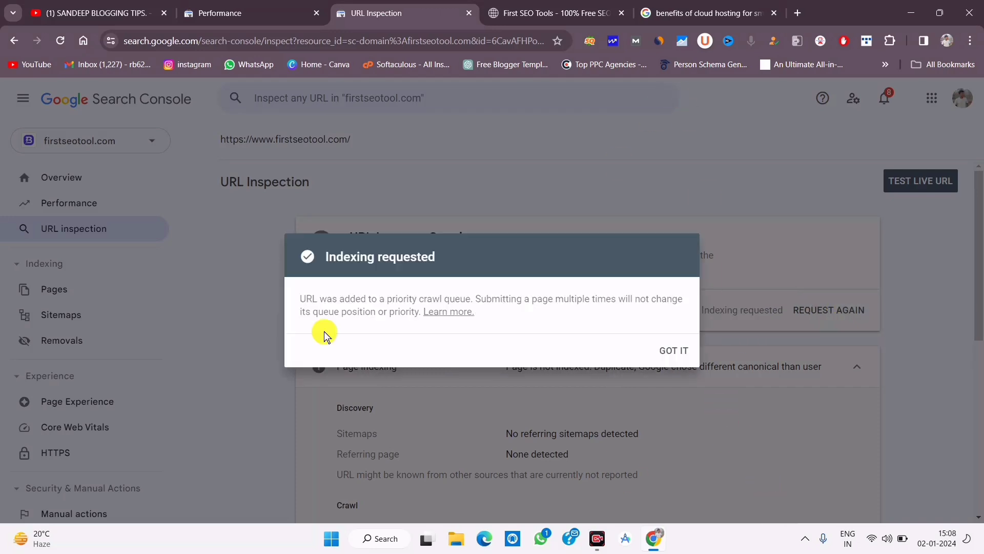
left_click(672, 346)
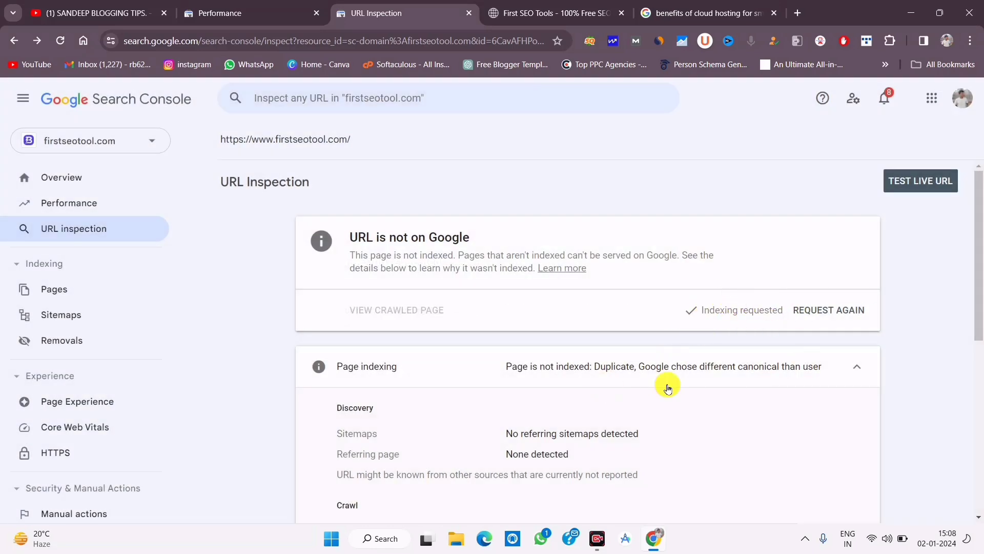
Run a live test of the firstseotool.com homepage URL
scroll(666, 410, "down", 6)
scroll(634, 420, "up", 6)
left_click(918, 191)
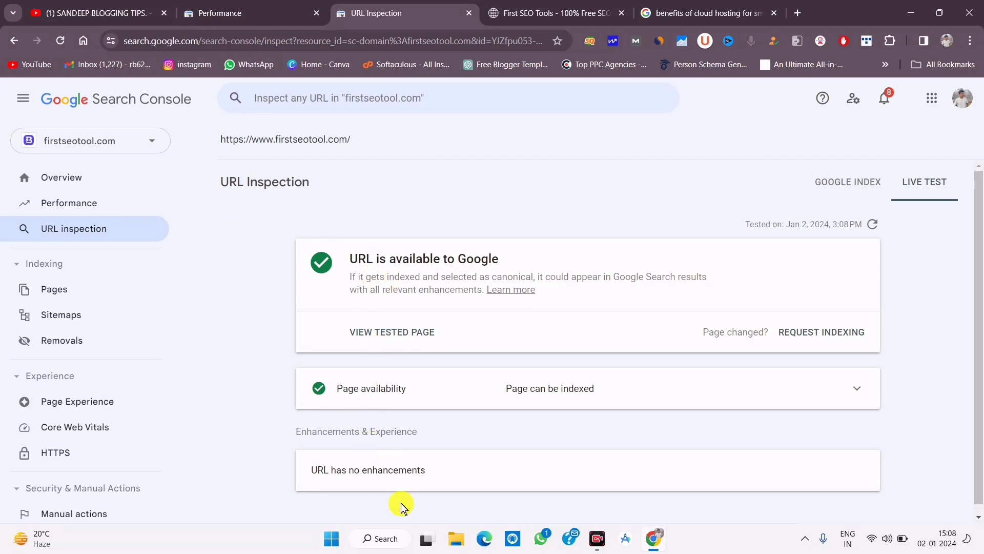
Expand Page availability in the live test and examine its crawl and indexing details
left_click(833, 383)
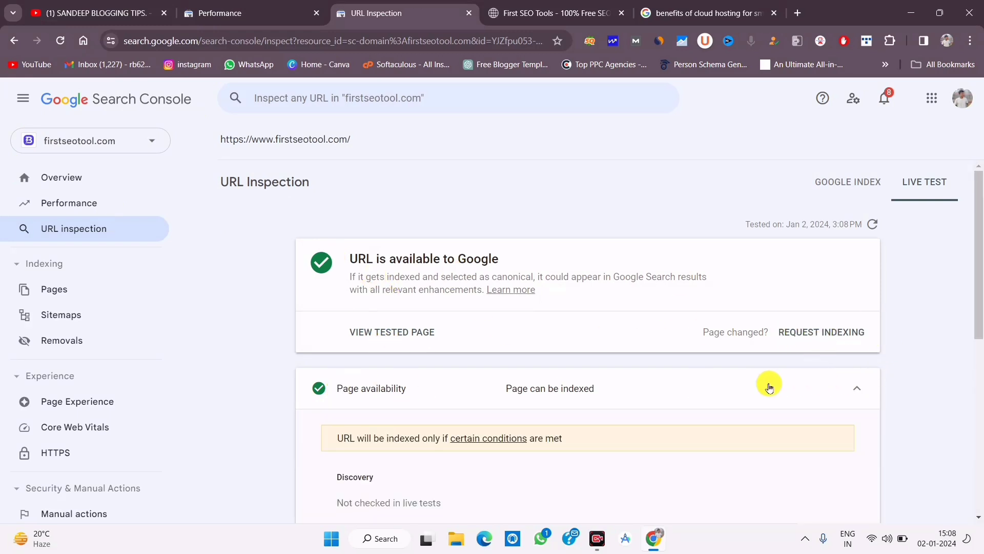
scroll(705, 387, "down", 4)
scroll(543, 359, "down", 3)
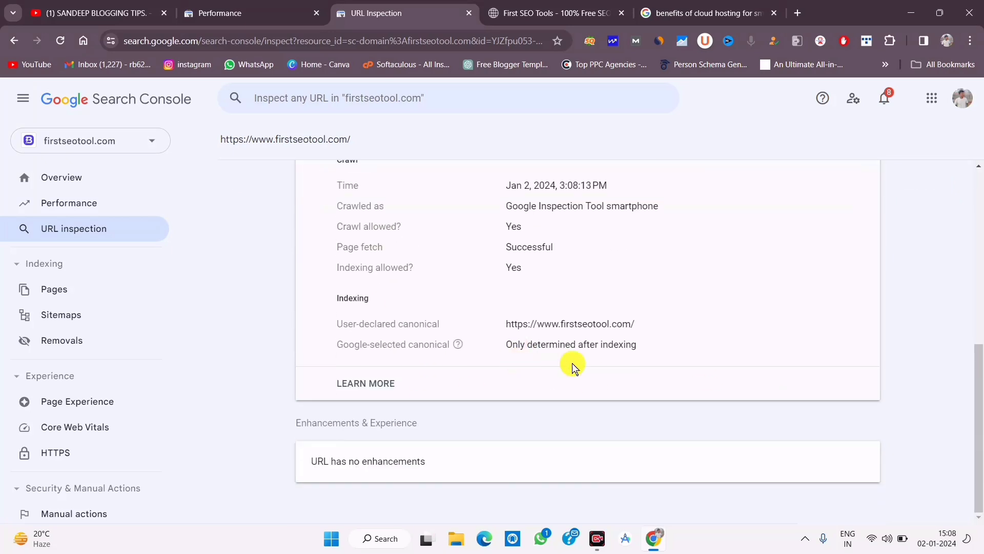
left_click_drag(349, 299, 724, 302)
left_click(724, 302)
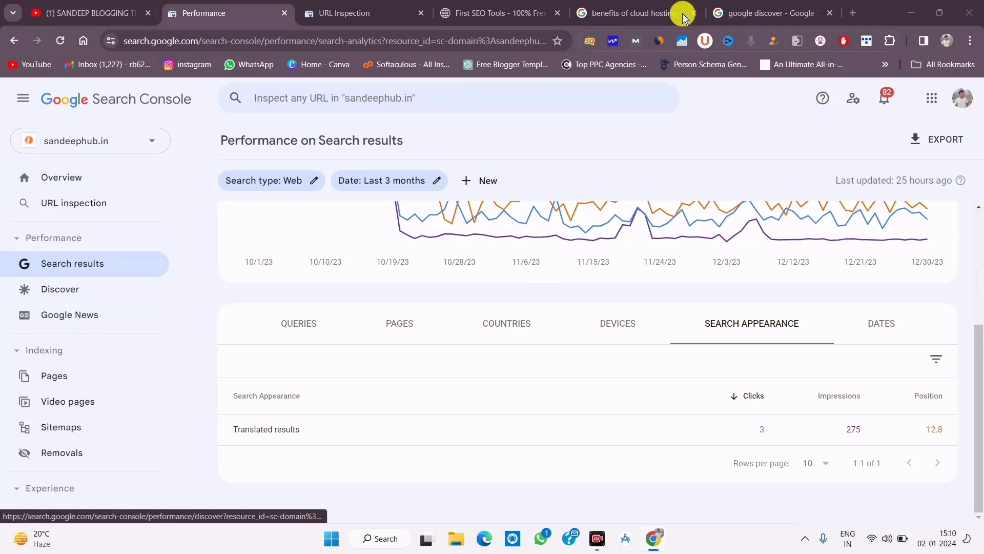
Switch to the "google discover" image results, open the Semrush image and mark the feed areas on its three phones
left_click(743, 12)
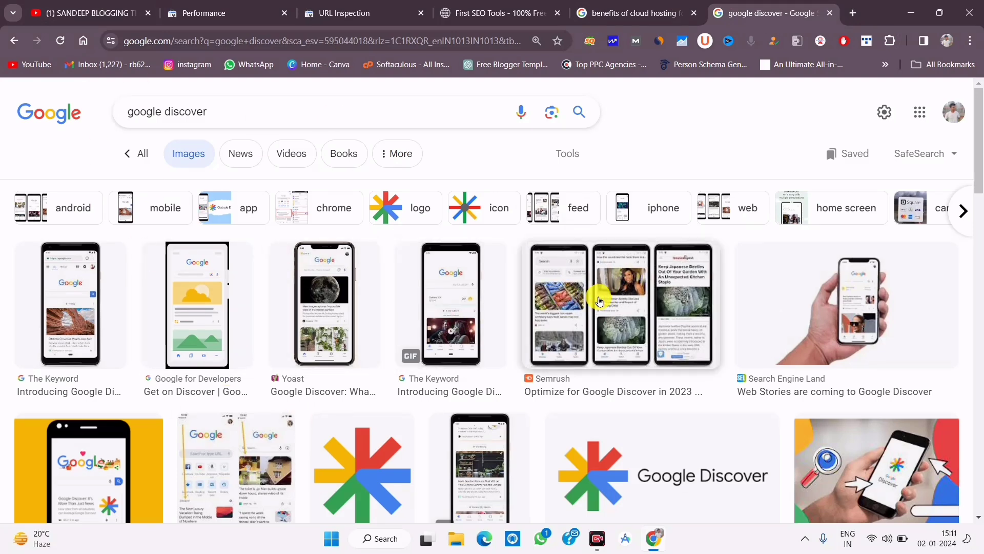
left_click(555, 301)
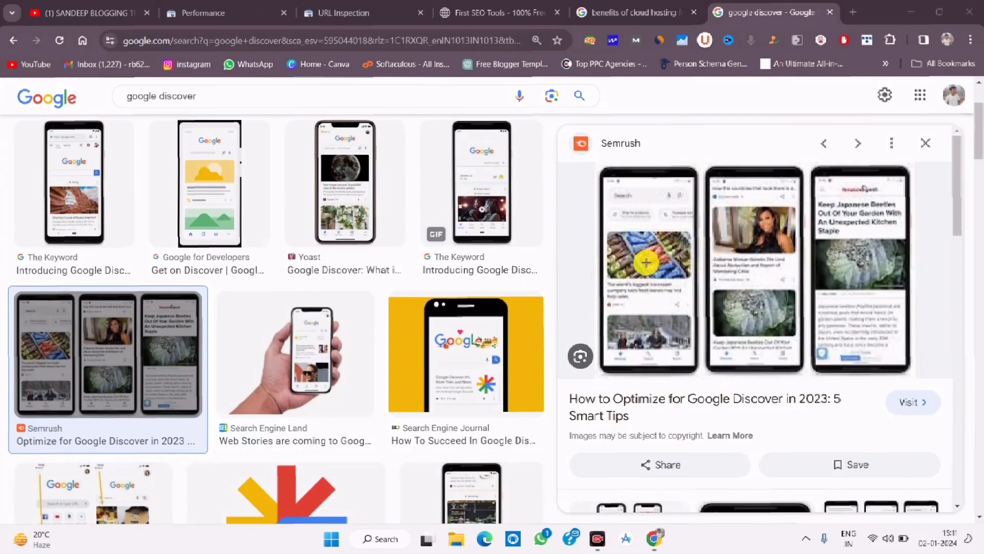
mouse_move(602, 224)
left_mouse_down()
mouse_move(696, 360)
mouse_move(698, 379)
left_mouse_up()
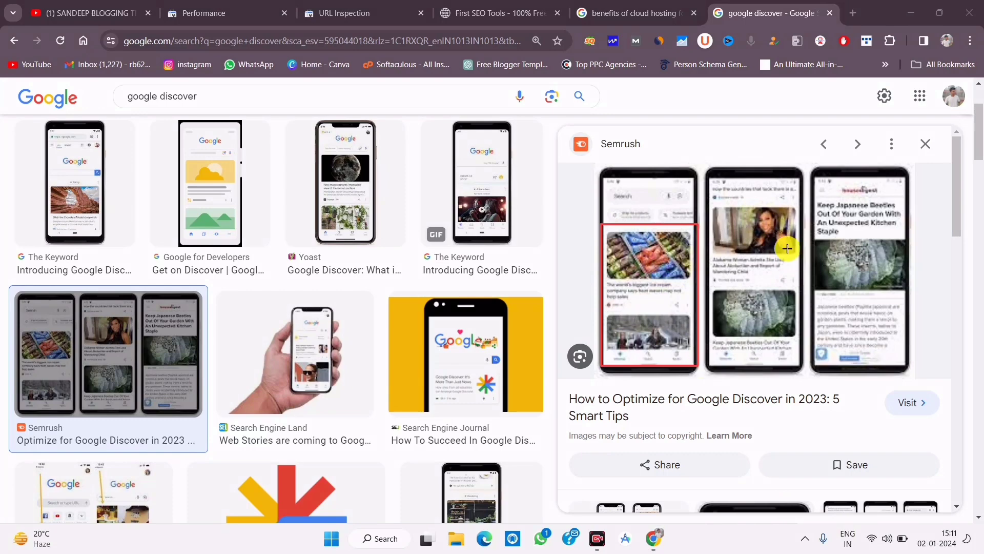
left_click_drag(709, 210, 797, 377)
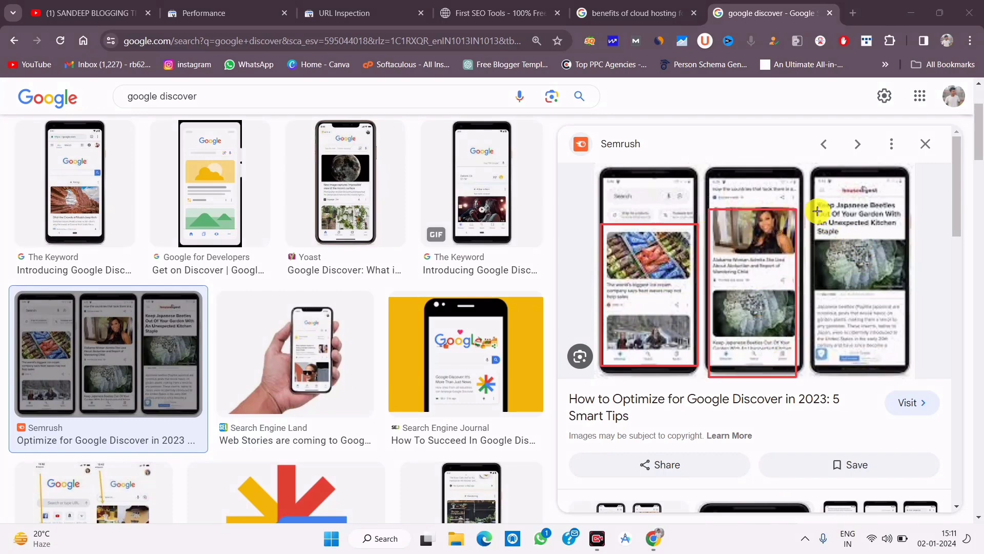
left_click_drag(818, 188, 896, 347)
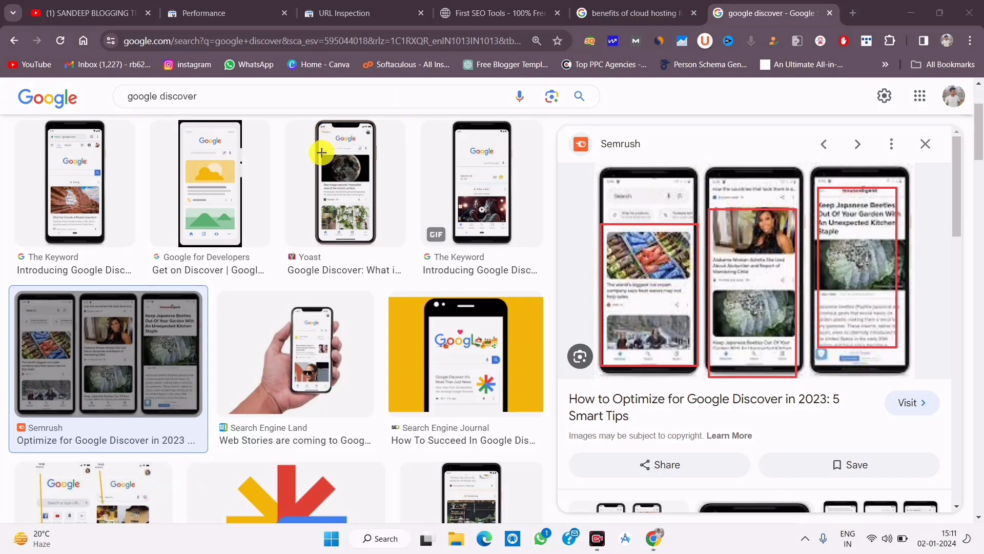
Mark the Discover feed areas on the other phone images among the search results
left_click_drag(335, 187, 366, 231)
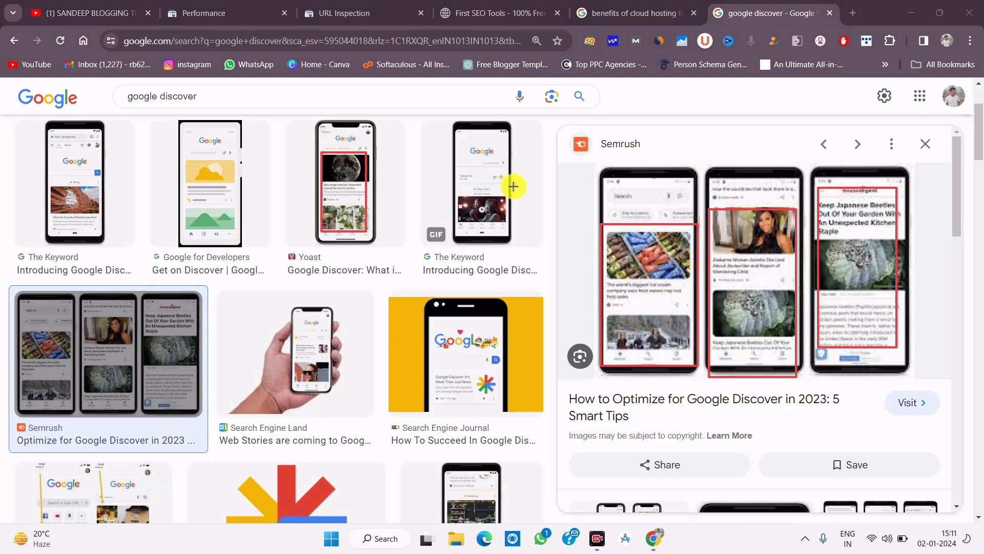
left_click_drag(454, 171, 508, 219)
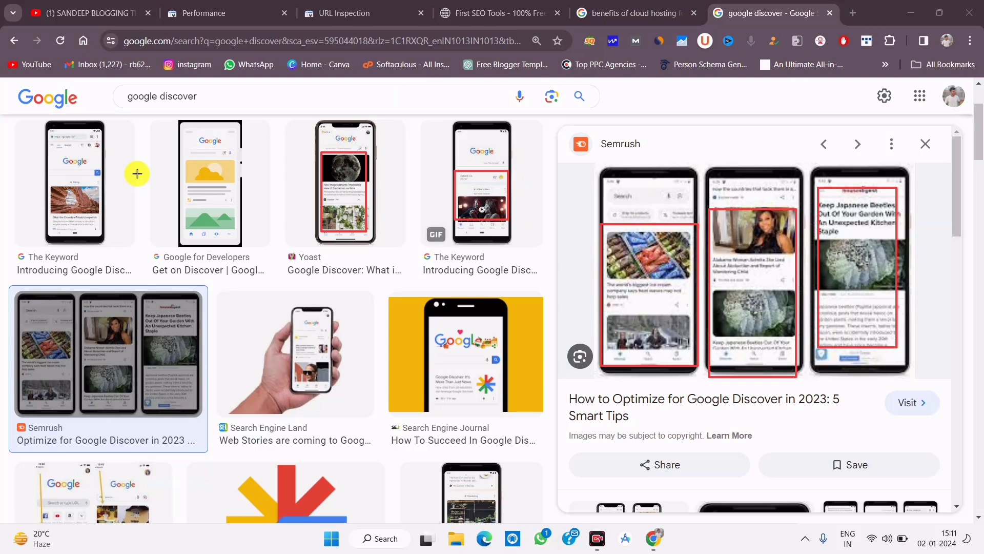
mouse_move(209, 175)
left_mouse_down()
mouse_move(237, 167)
mouse_move(241, 239)
left_mouse_up()
left_click_drag(313, 355, 330, 394)
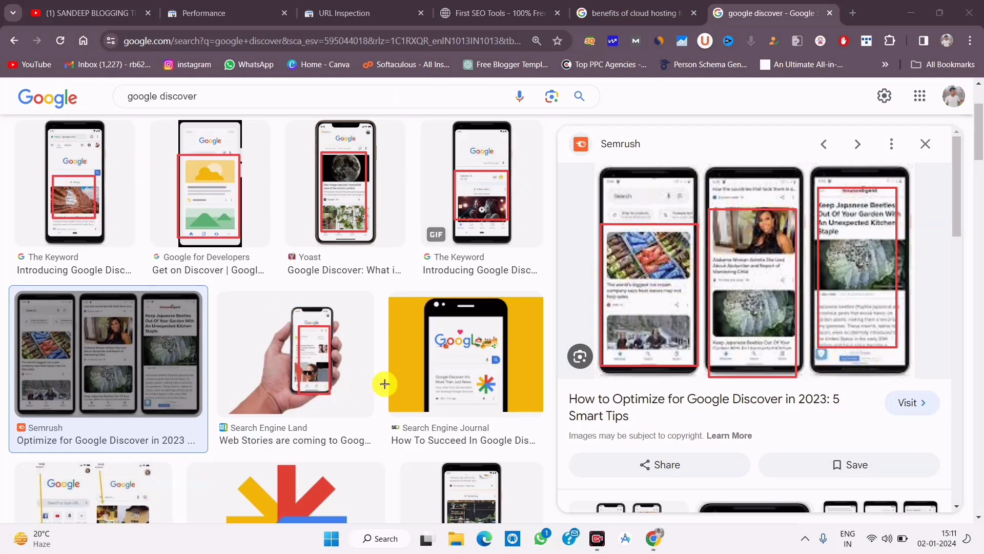
left_click_drag(421, 373, 489, 406)
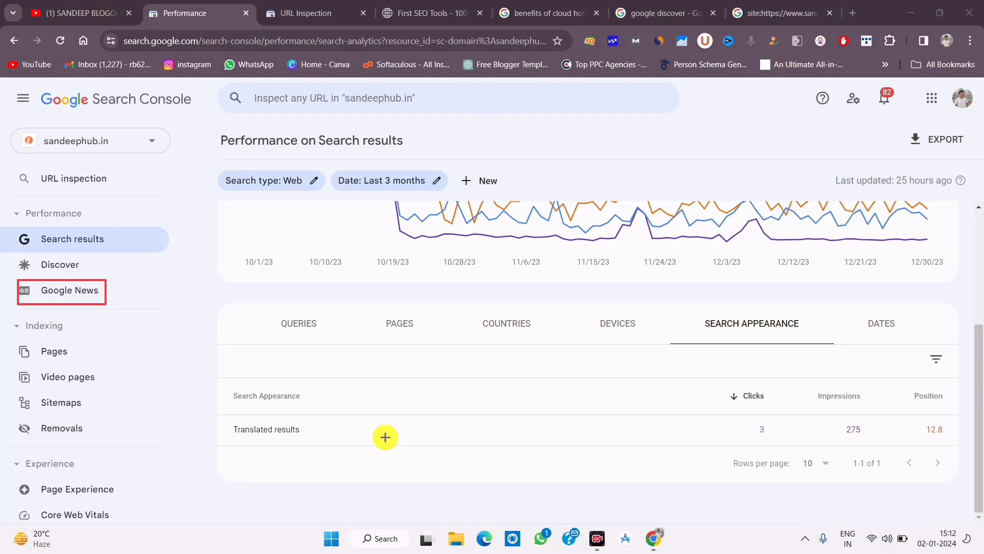
left_click(774, 11)
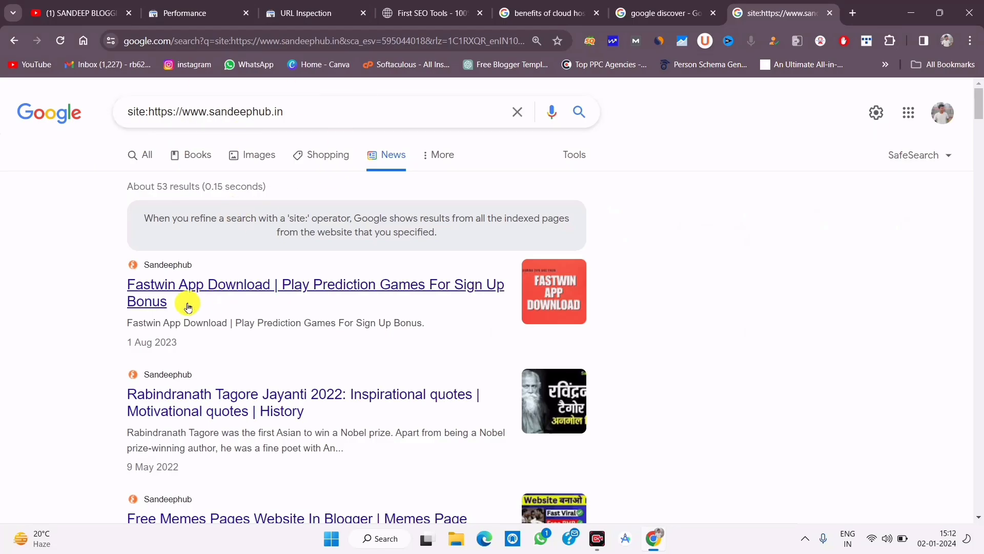
scroll(374, 373, "down", 5)
scroll(373, 380, "up", 5)
scroll(374, 384, "down", 15)
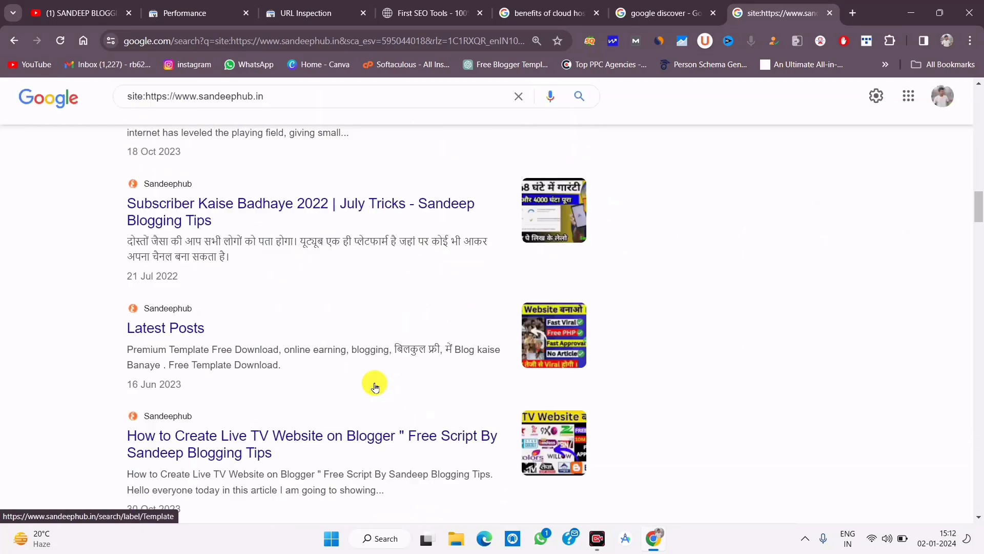
scroll(374, 386, "up", 15)
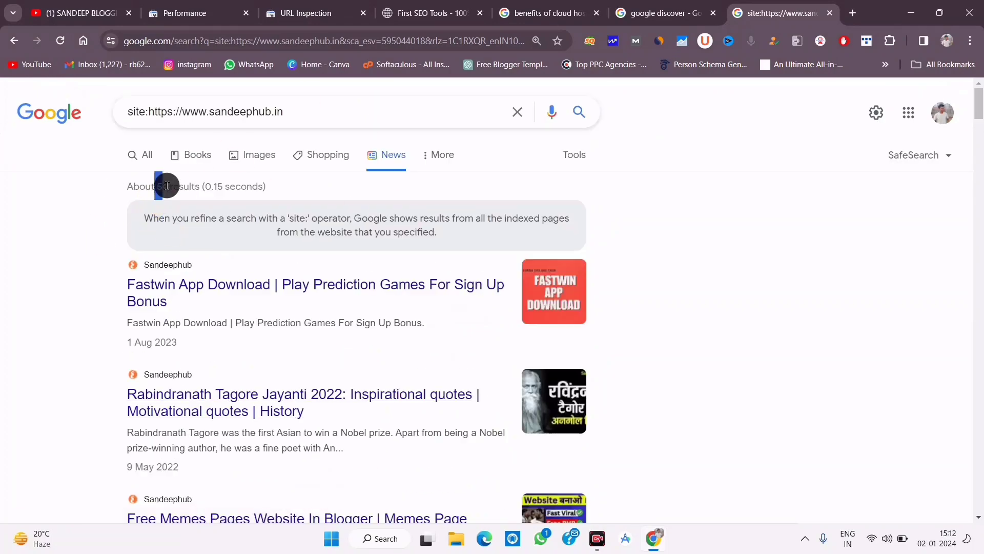
scroll(263, 351, "down", 10)
scroll(263, 352, "up", 10)
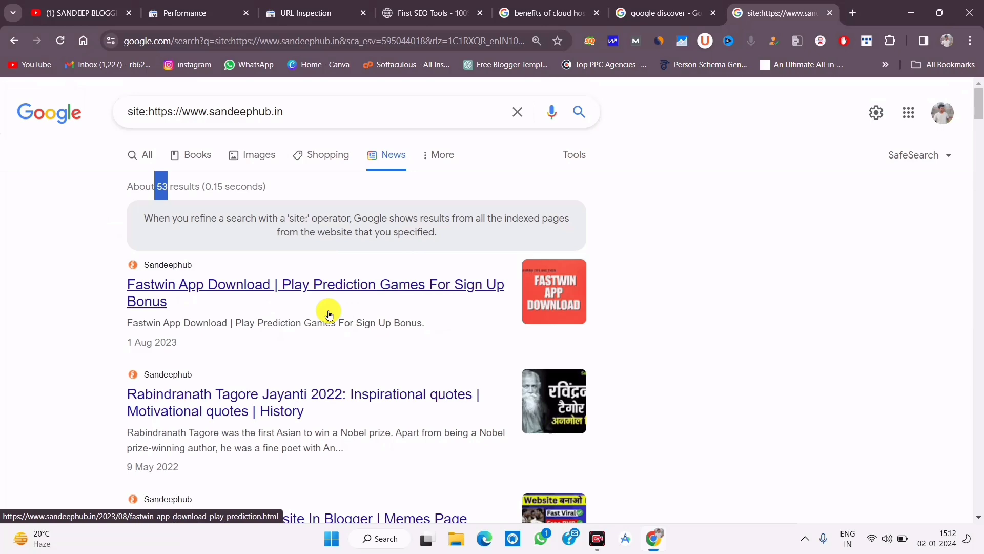
Return to sandeephub.in, view its Page indexing report and compare its navigation with the firstseotool.com URL inspection page
left_click(218, 12)
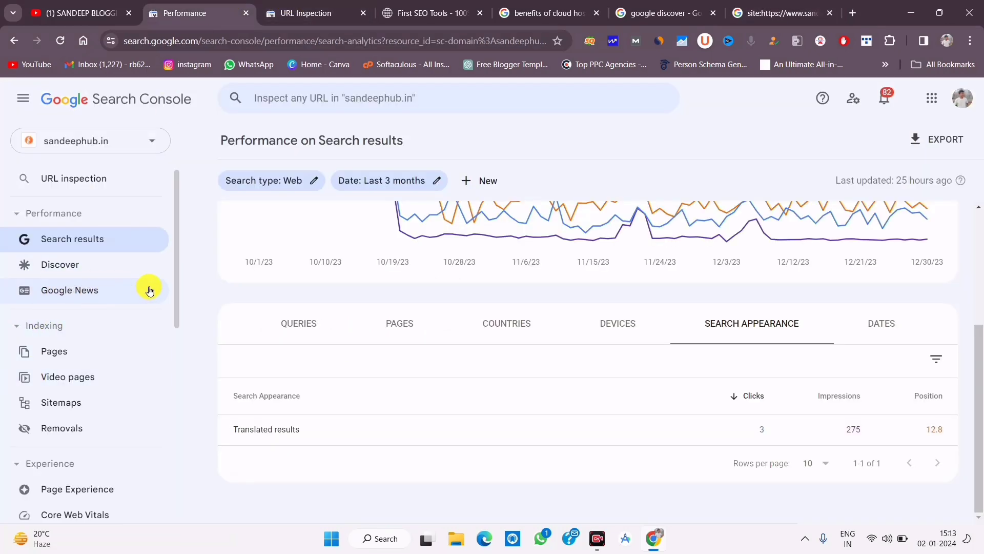
scroll(463, 344, "up", 4)
scroll(464, 345, "down", 4)
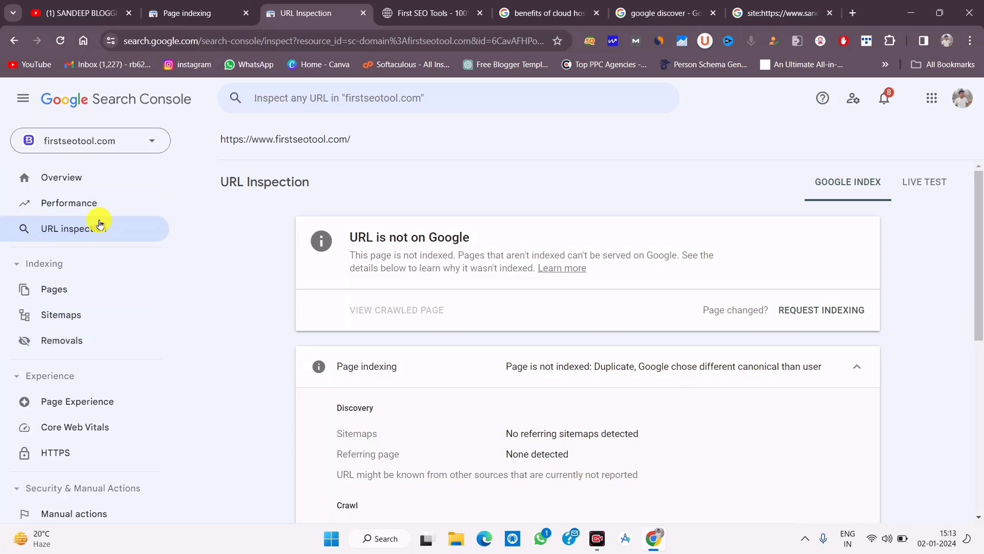
left_click(172, 11)
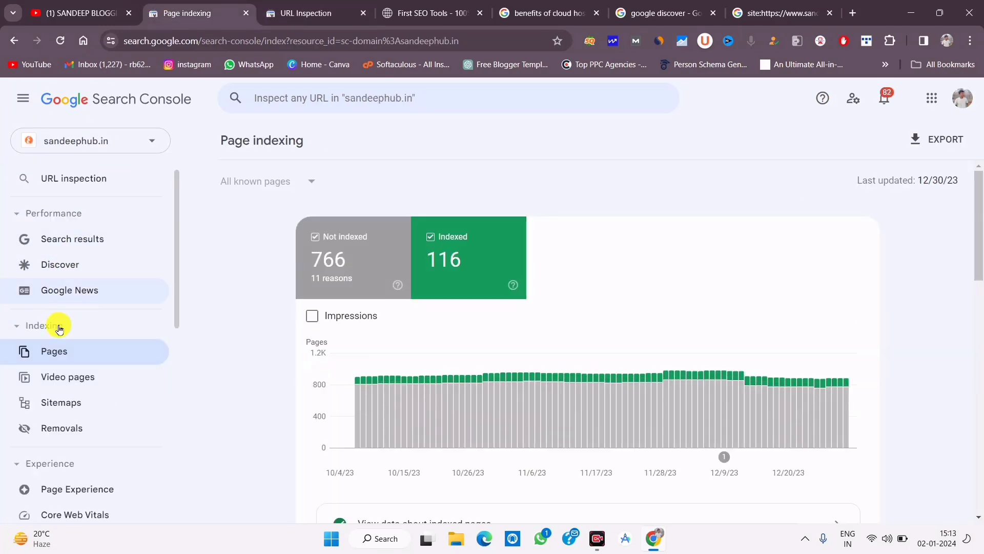
left_click(318, 10)
left_click(259, 8)
left_click(292, 13)
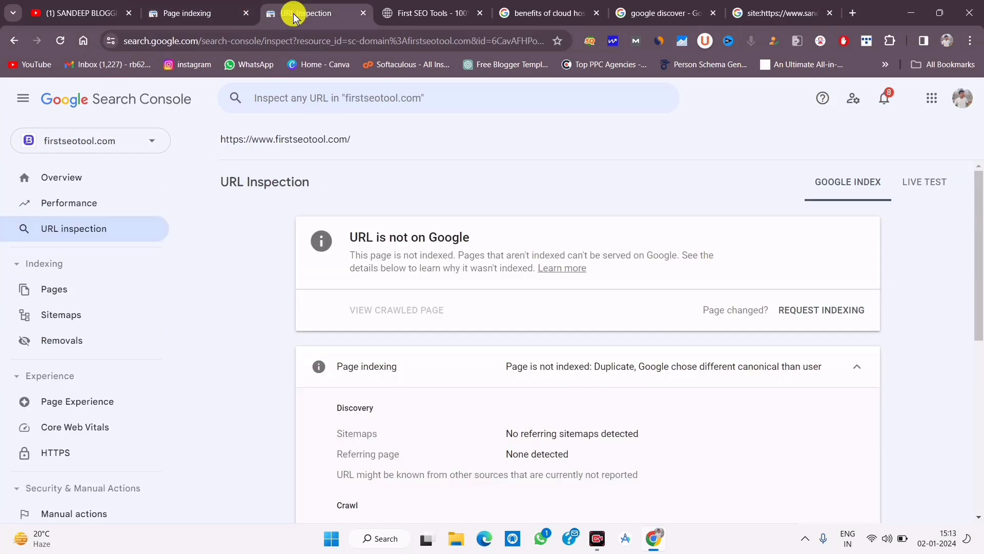
Open the Page indexing report for firstseotool.com and mark its Not indexed and Indexed totals
left_click(64, 295)
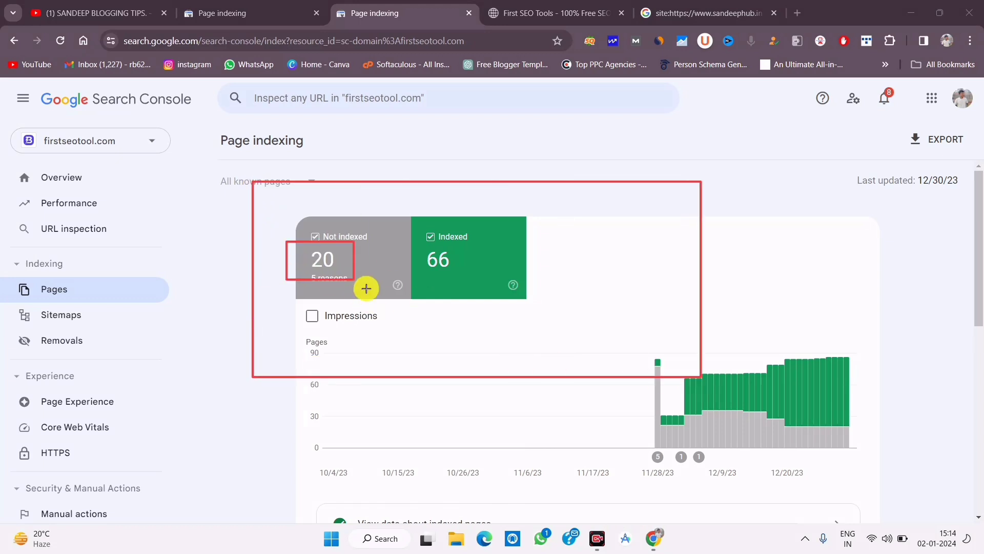
left_click_drag(435, 242, 530, 294)
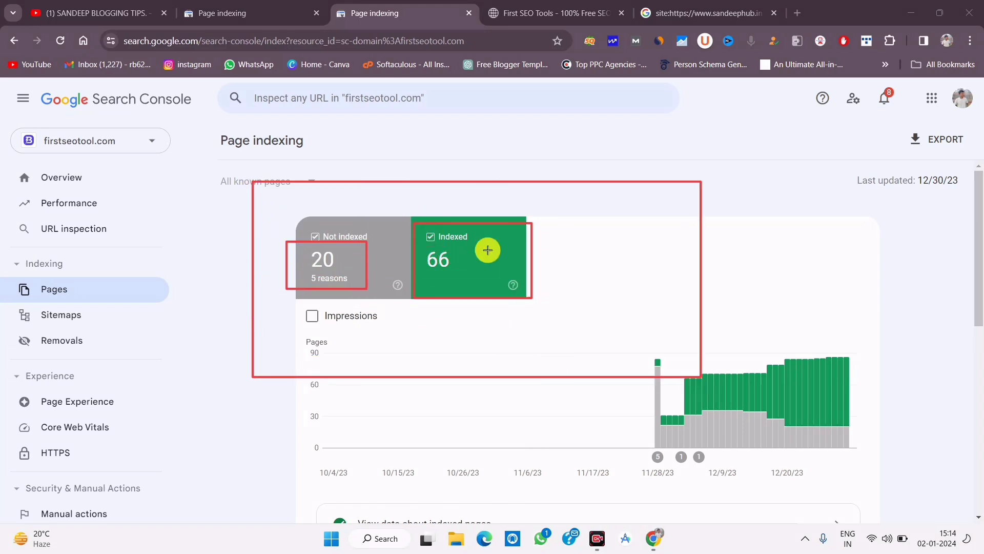
left_click(559, 511)
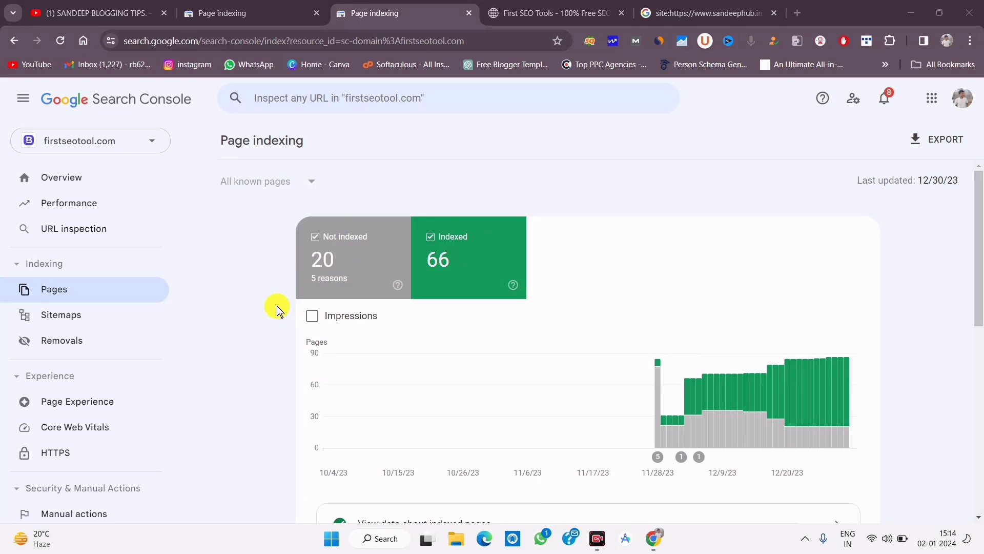
Overlay impressions on the page indexing chart, hide them again and point out the Not indexed total
left_click(315, 318)
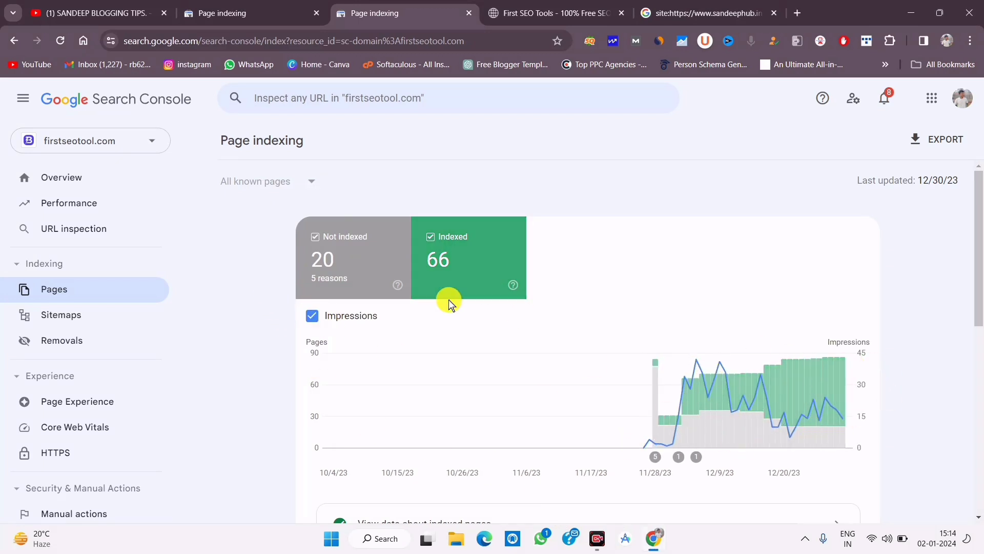
left_click(312, 317)
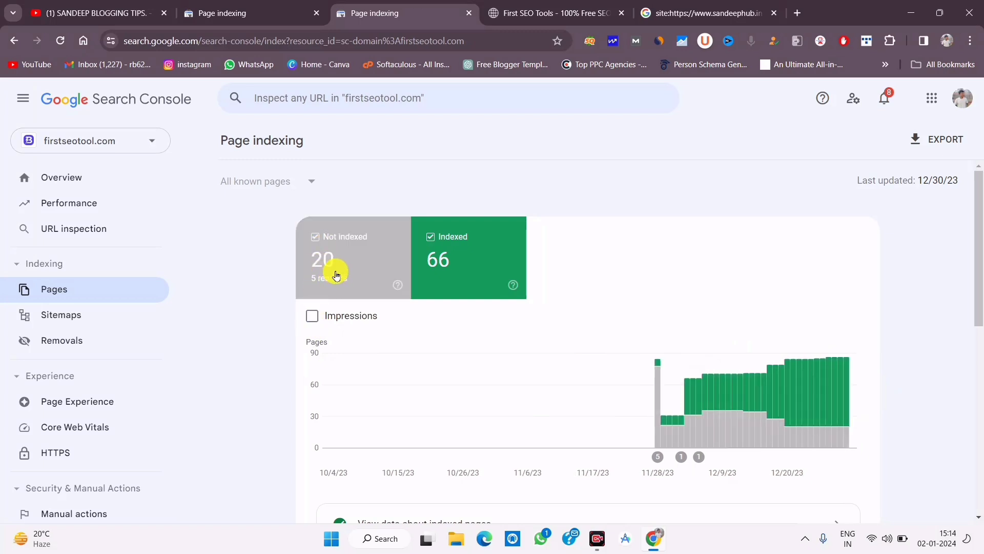
left_click(352, 270)
Open the data about indexed pages and examine the example URLs with their last crawled dates
scroll(471, 371, "down", 4)
left_click(448, 312)
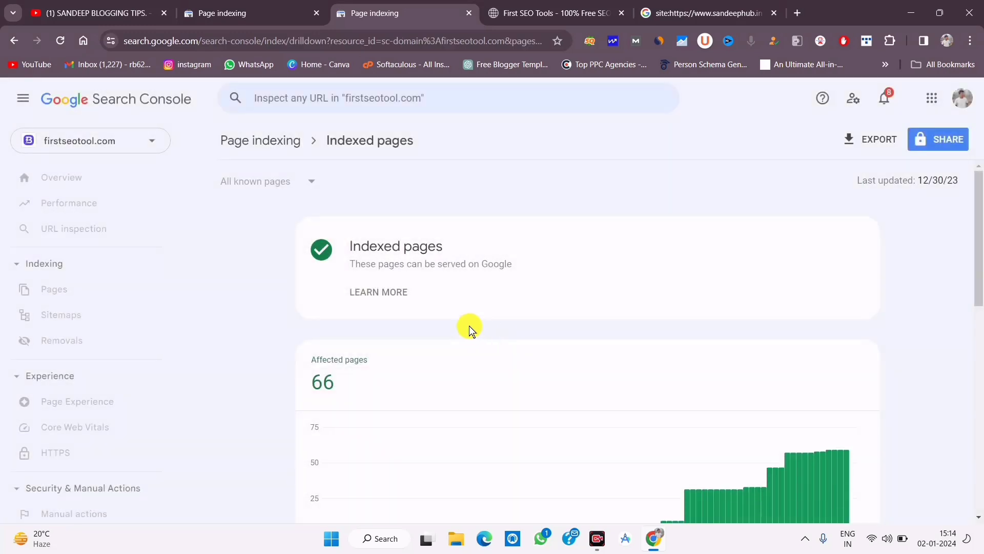
scroll(504, 385, "down", 3)
scroll(503, 385, "down", 2)
scroll(369, 287, "up", 5)
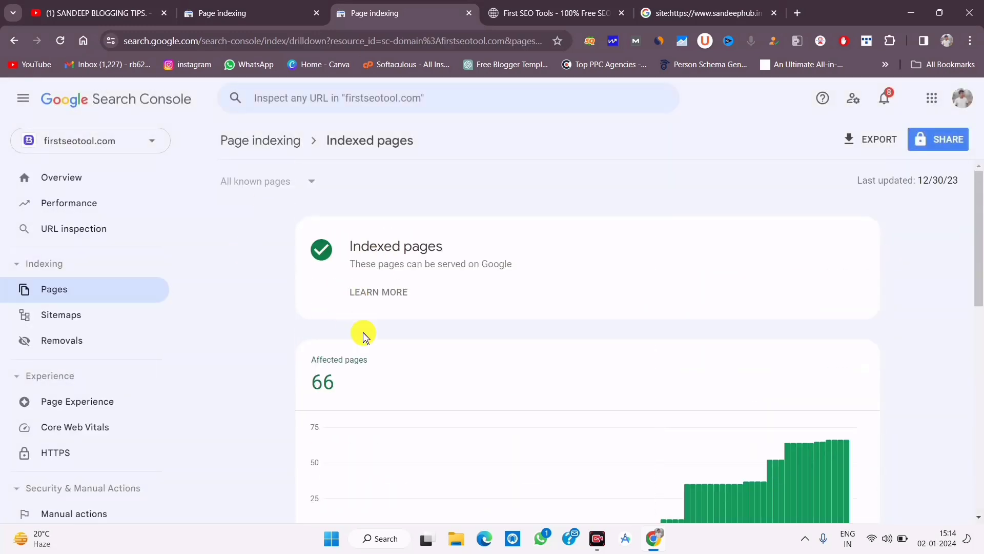
scroll(359, 390, "down", 10)
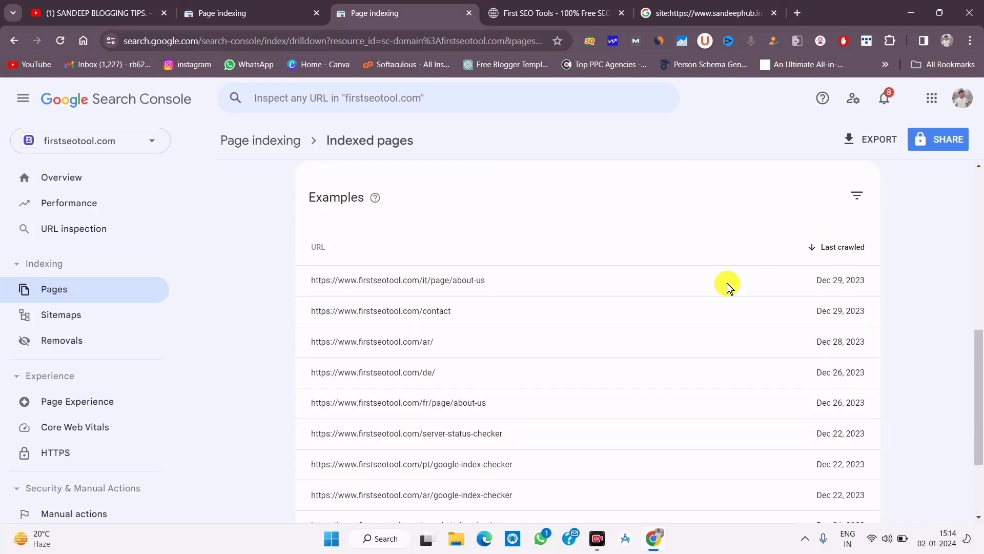
scroll(722, 449, "down", 3)
scroll(670, 334, "up", 12)
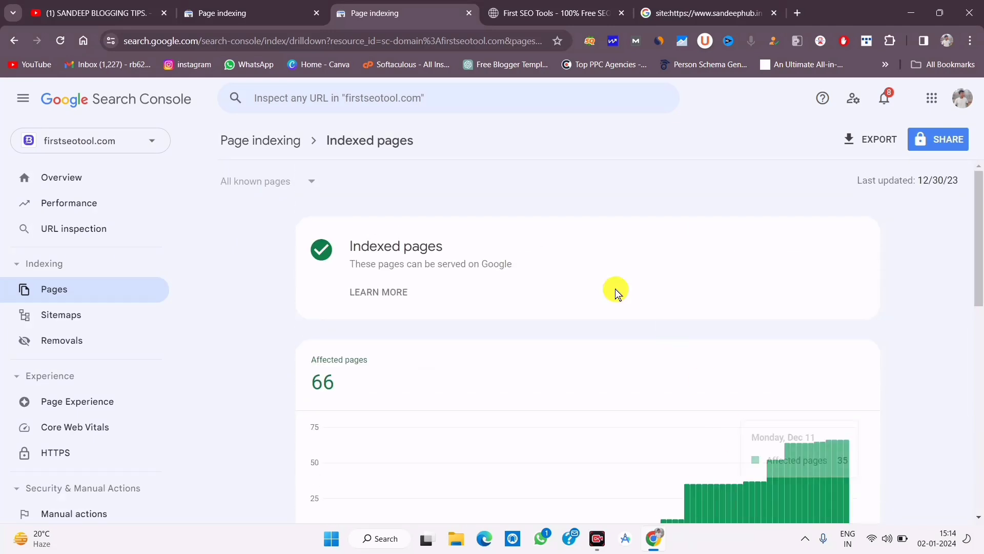
Return to the Page indexing report, highlight the "Why pages aren't indexed" heading and read through the listed reasons
left_click(258, 140)
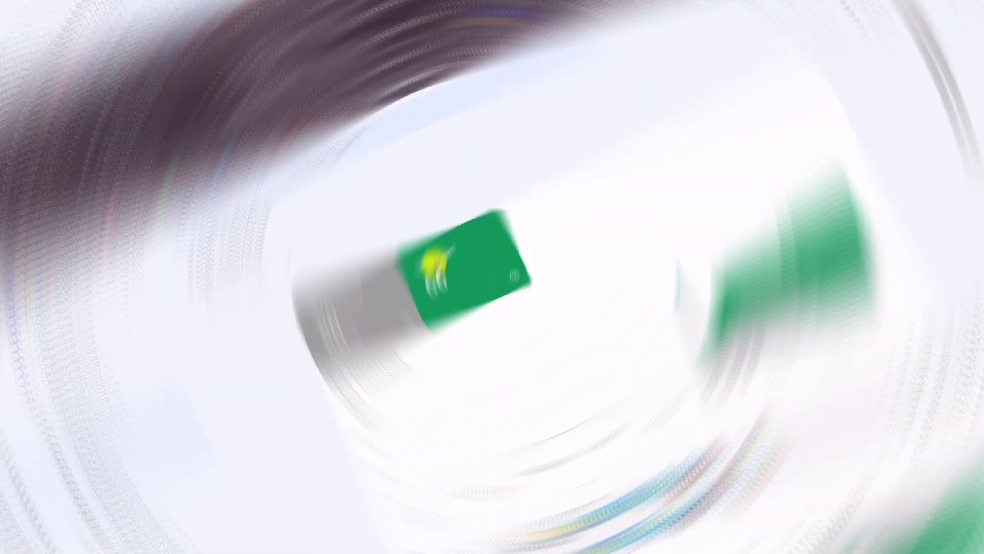
scroll(509, 358, "down", 4)
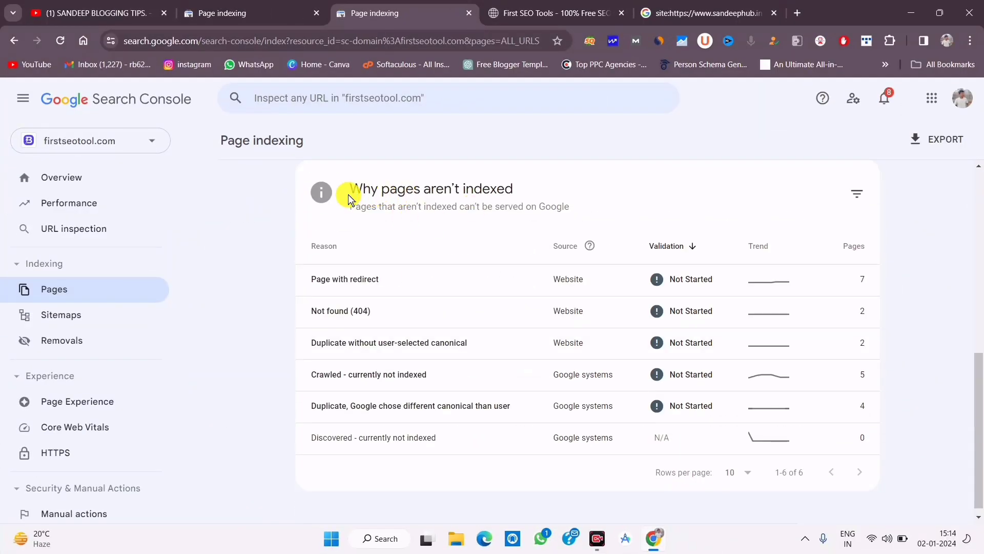
left_click_drag(347, 187, 515, 194)
left_click_drag(301, 219, 270, 266)
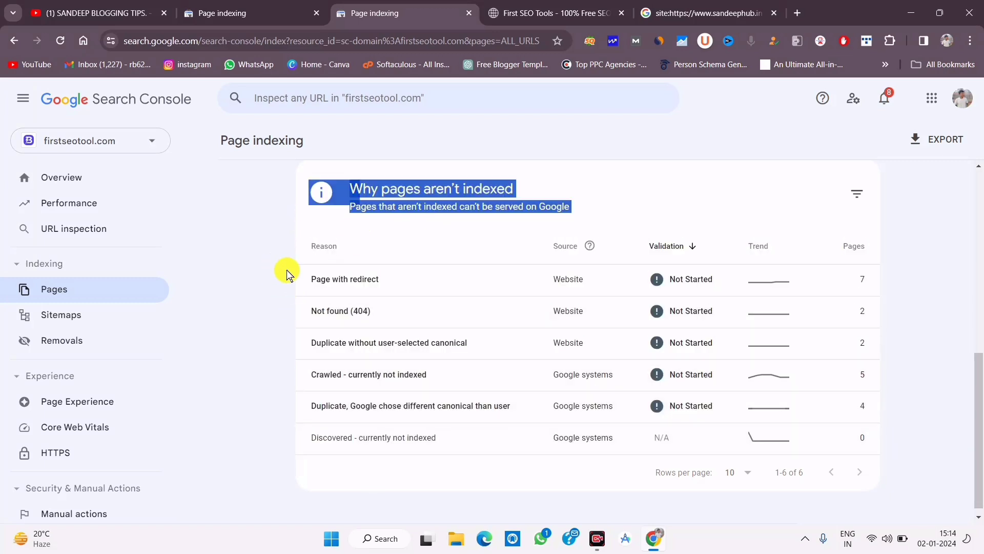
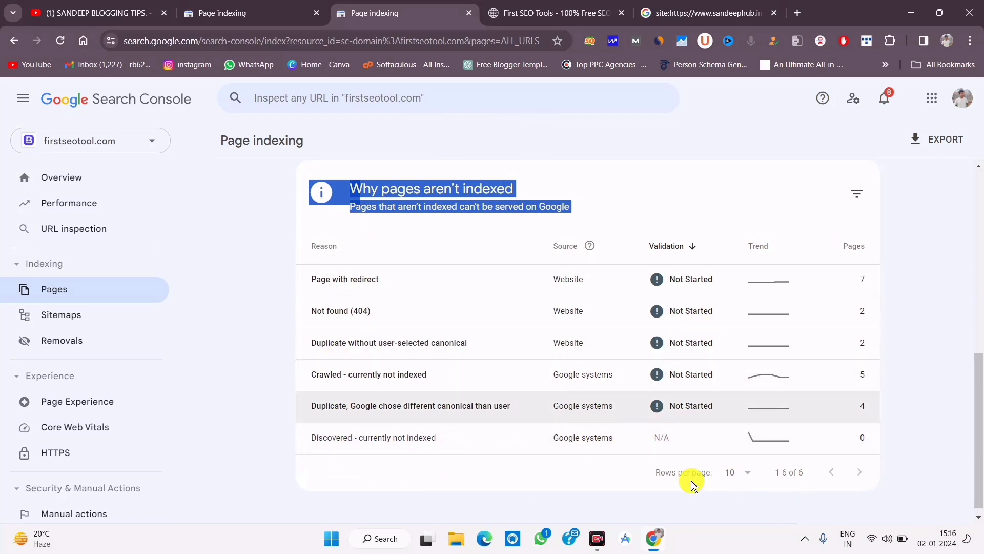
Switch to the YouTube channel and browse its popular videos for ones on fixing Search Console indexing errors
left_click(113, 13)
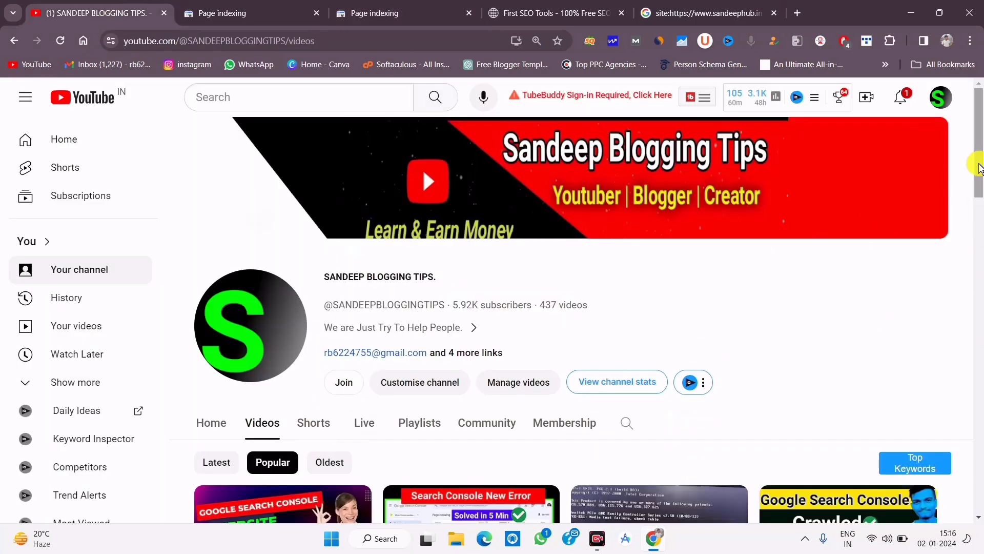
scroll(162, 241, "down", 4)
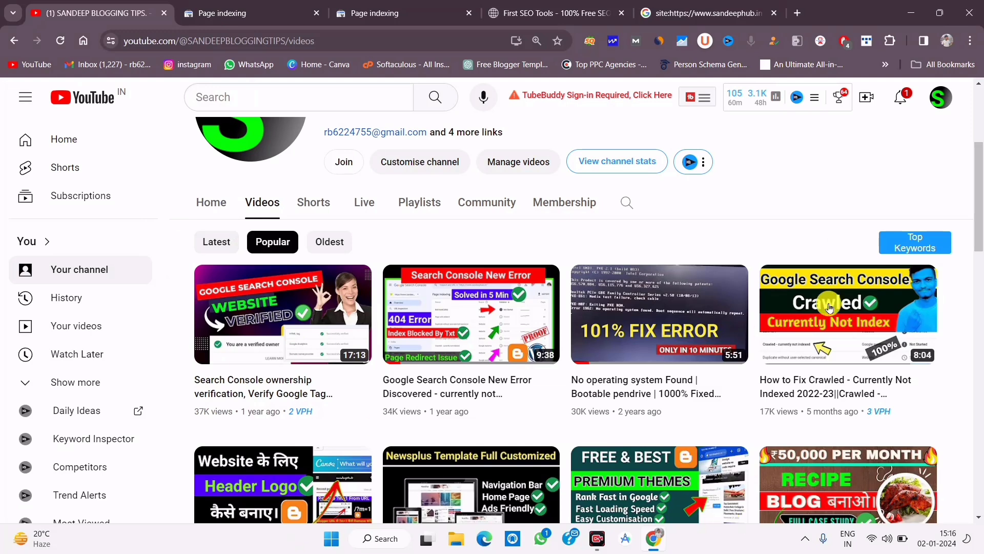
mouse_move(812, 351)
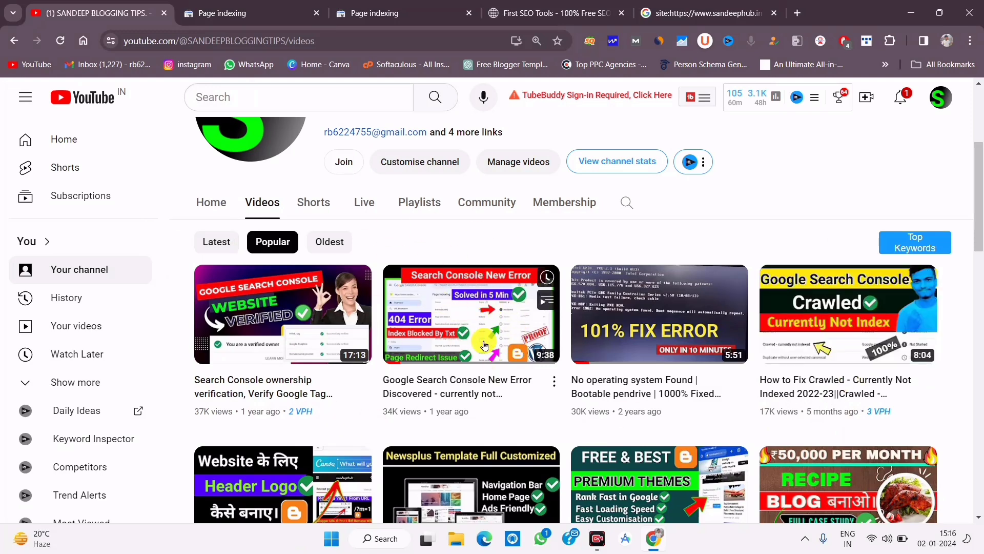
scroll(488, 334, "down", 8)
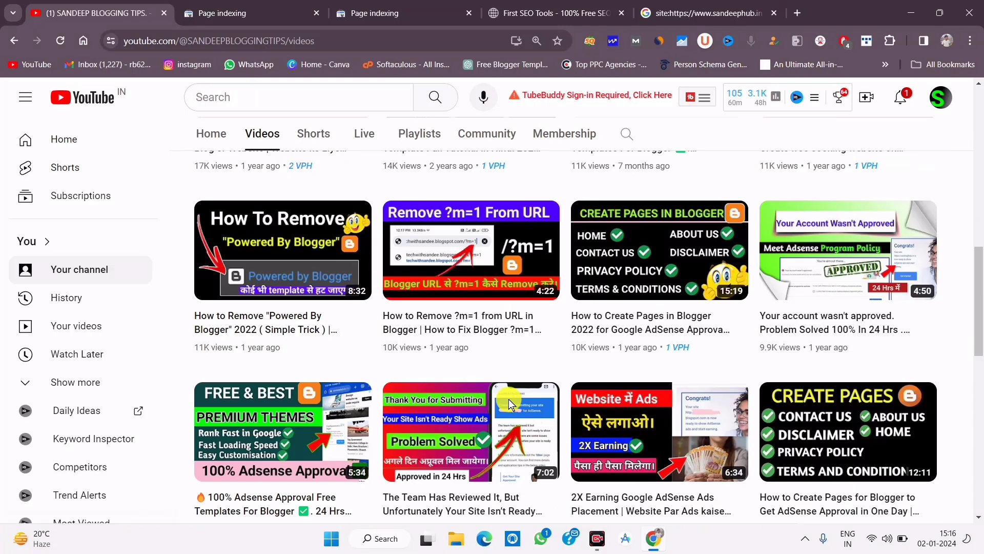
scroll(532, 391, "up", 4)
scroll(532, 390, "down", 8)
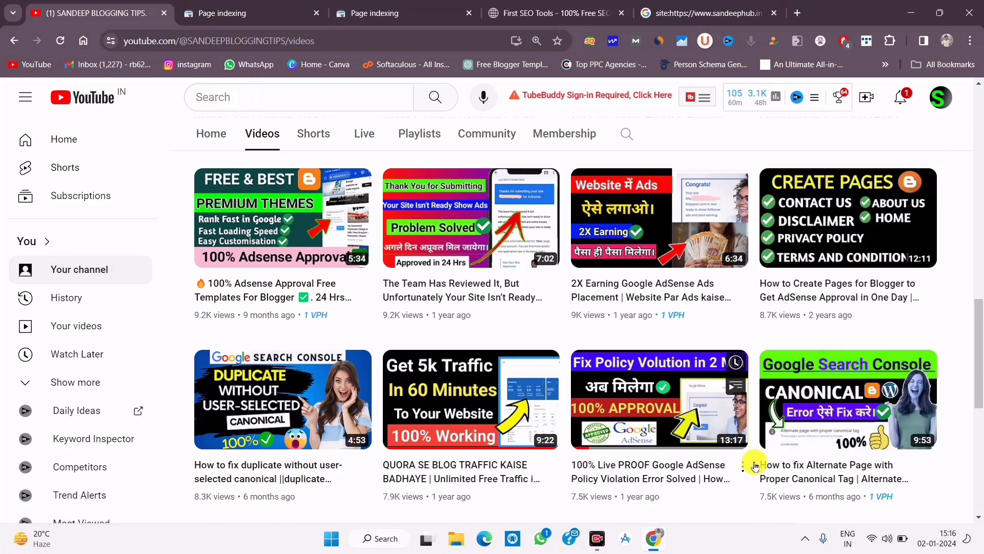
scroll(755, 465, "down", 4)
scroll(845, 283, "up", 4)
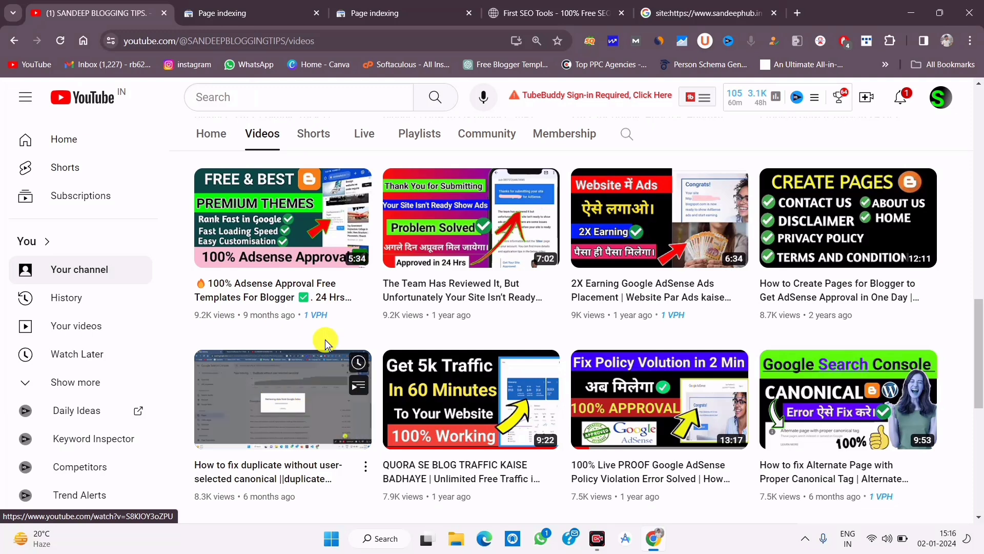
Compare the Page indexing reports of firstseotool.com and sandeephub.in with the channel's fix videos, ending on firstseotool.com's reasons list
left_click(395, 6)
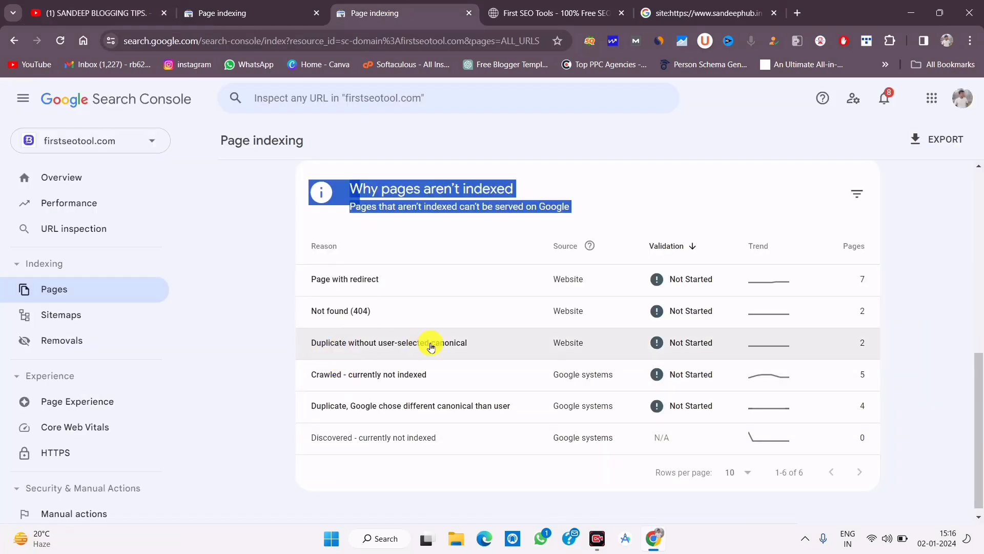
left_click(226, 11)
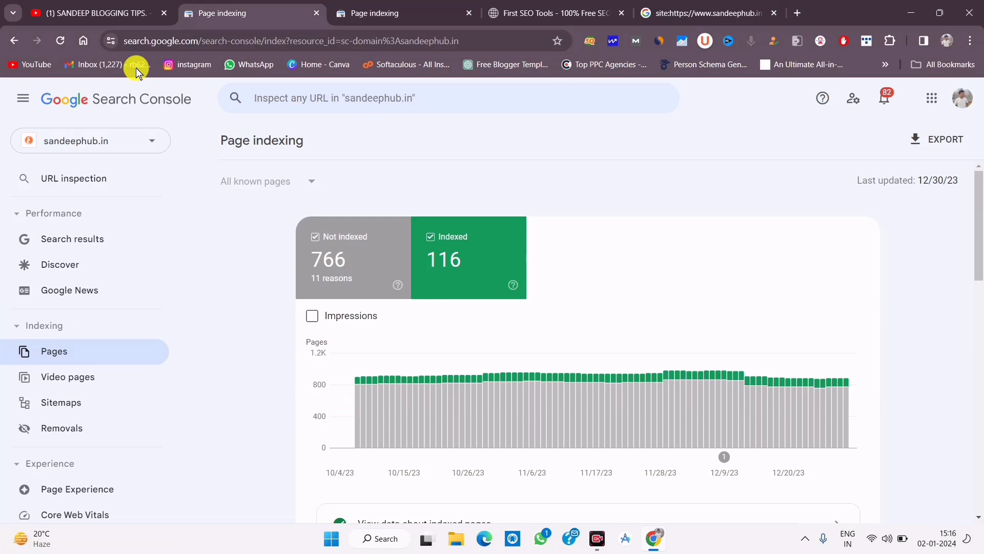
left_click(98, 13)
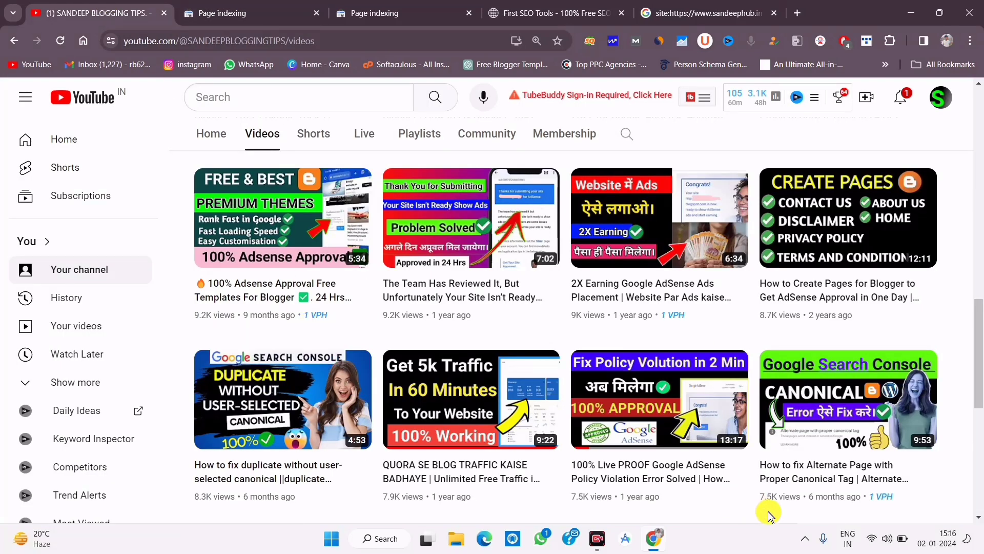
scroll(422, 168, "up", 5)
left_click(411, 8)
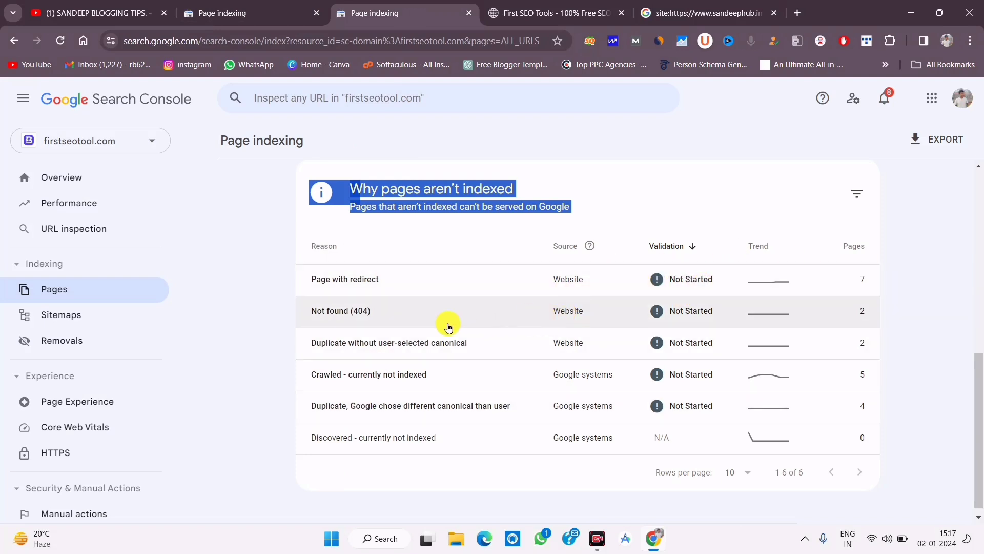
Open the "Duplicate without user-selected canonical" issue, review its example URLs and start validation of the fix
left_click(545, 352)
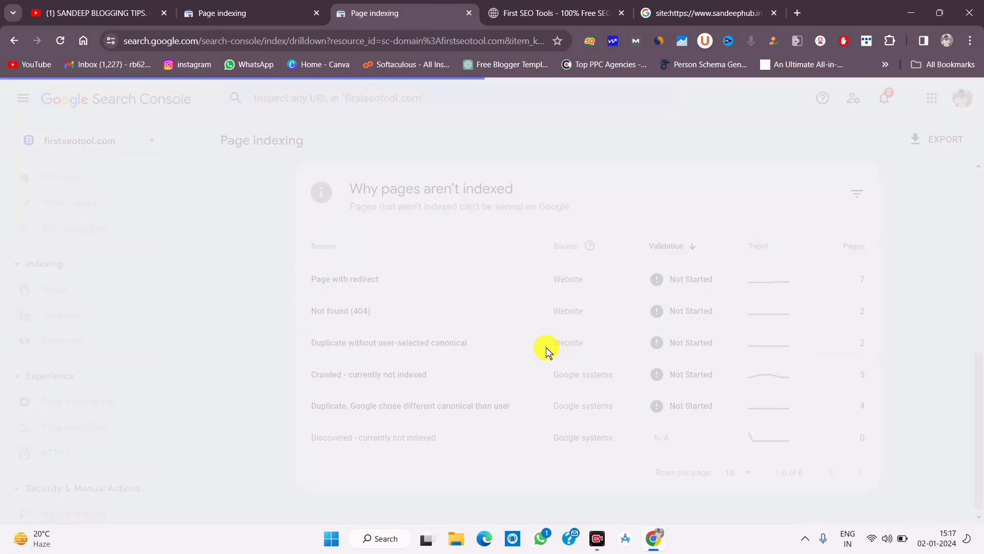
scroll(630, 433, "down", 6)
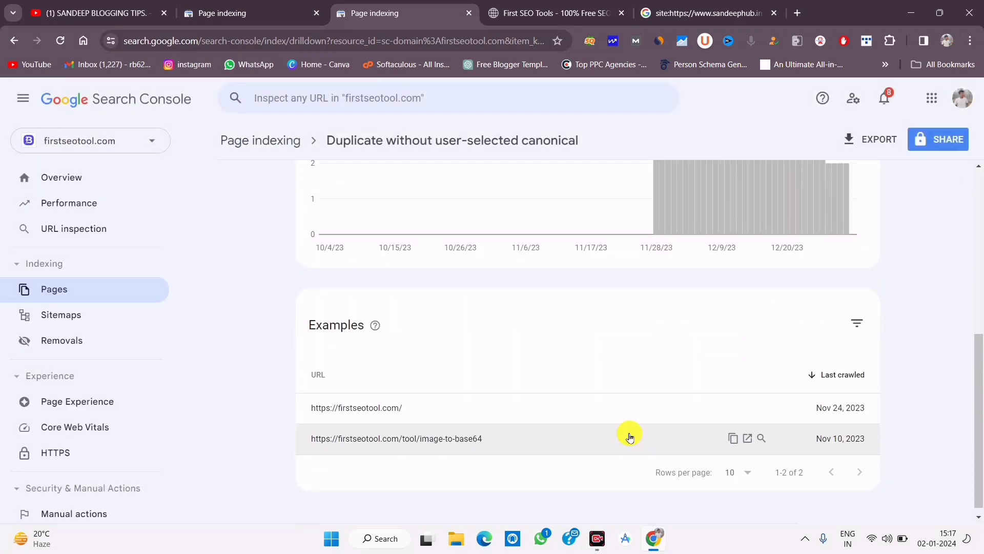
scroll(630, 432, "up", 6)
left_click(841, 340)
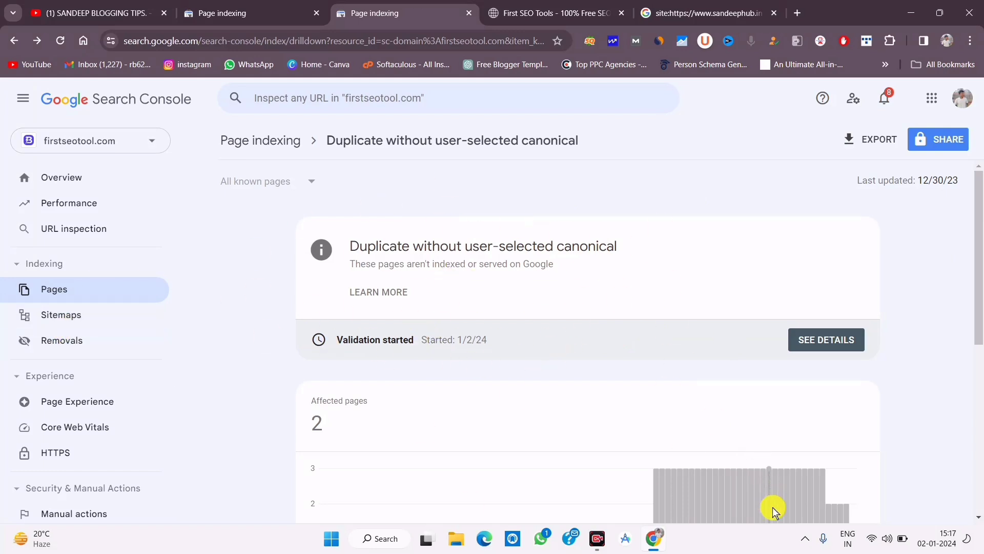
Open Sitemaps, view the submitted sitemap.xml details and its removal option, and return to the sitemap list
left_click(76, 326)
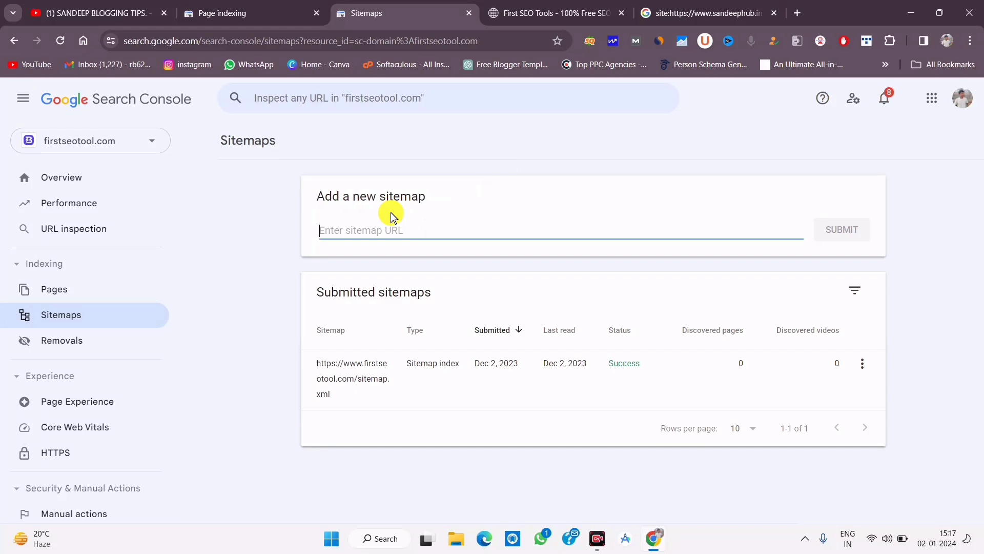
left_click(670, 358)
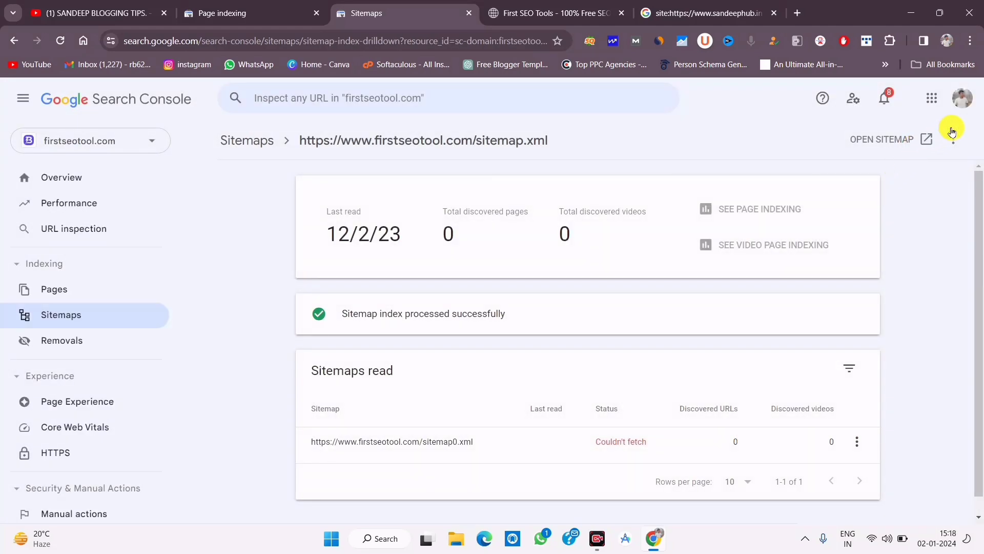
left_click(953, 134)
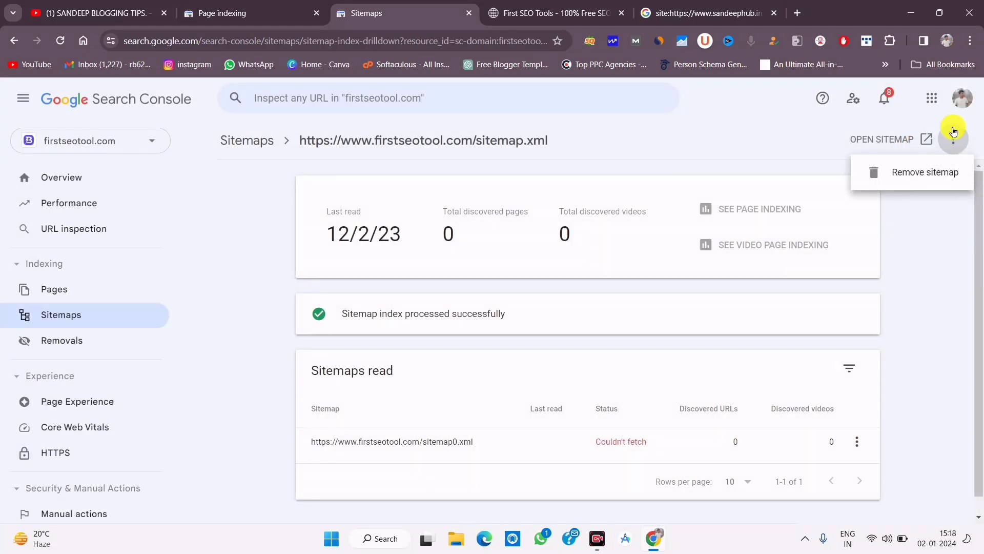
left_click(921, 249)
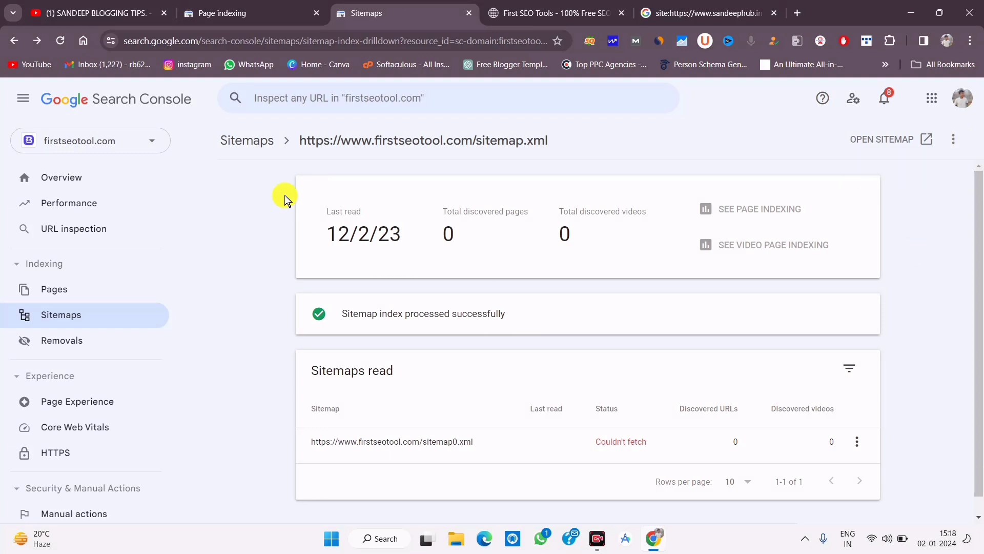
left_click(254, 141)
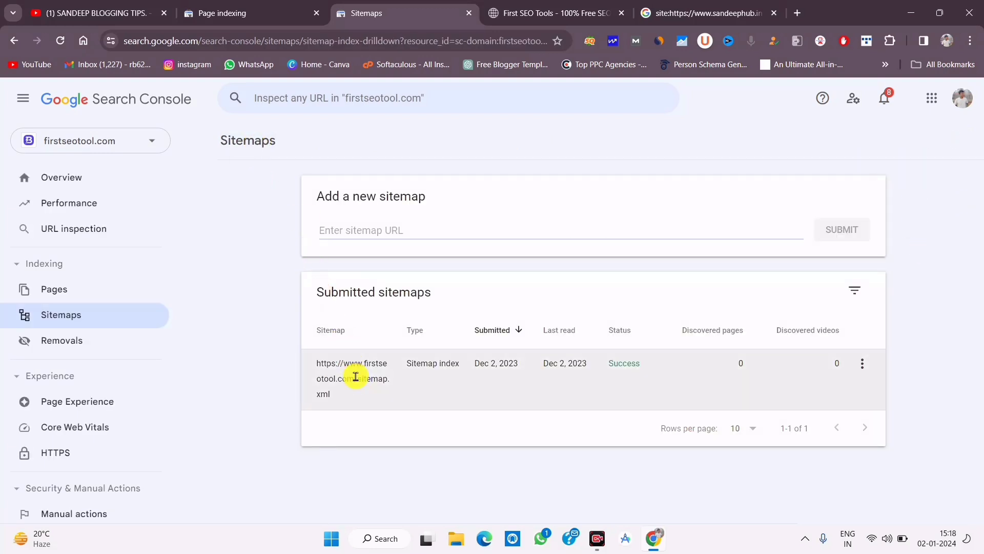
left_click(356, 379)
triple_click(325, 147)
left_click(303, 140)
triple_click(300, 140)
key("ctrl+c")
left_click(338, 140)
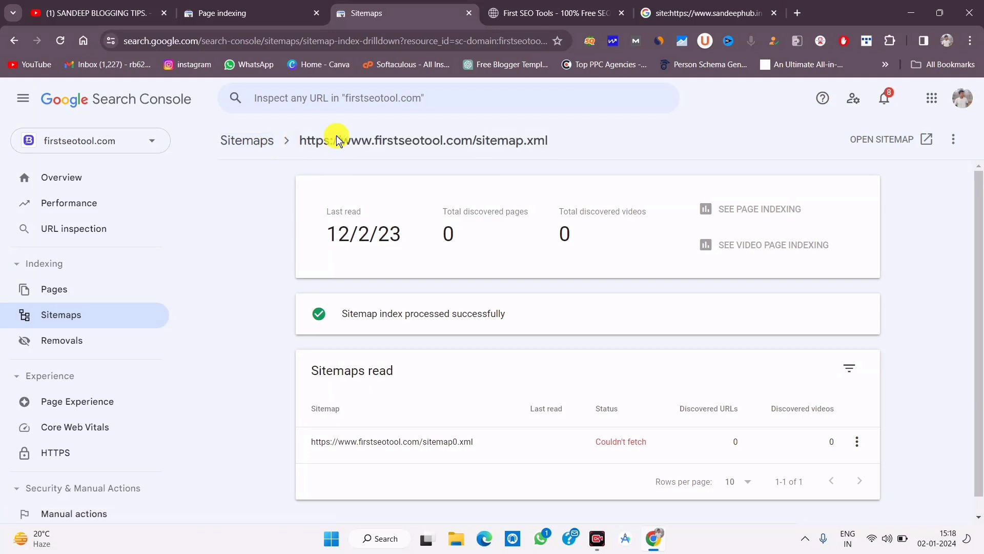
right_click(337, 136)
left_click(779, 514)
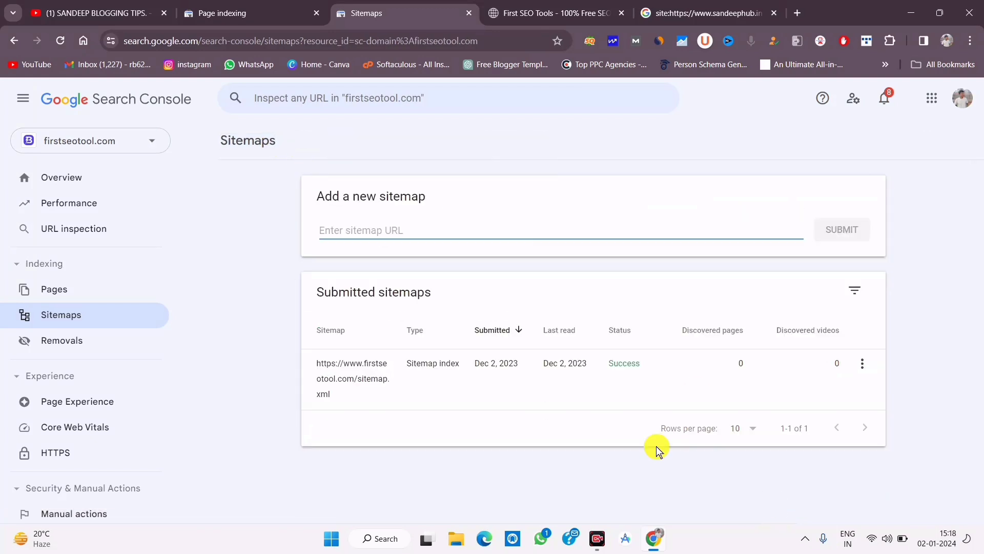
left_click(386, 222)
right_click(383, 224)
left_click(417, 347)
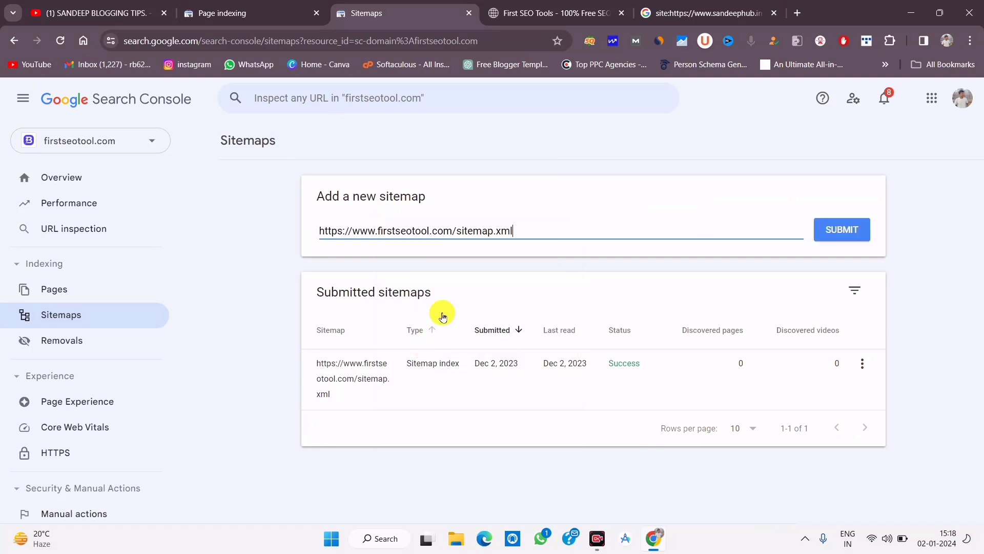
left_click(845, 222)
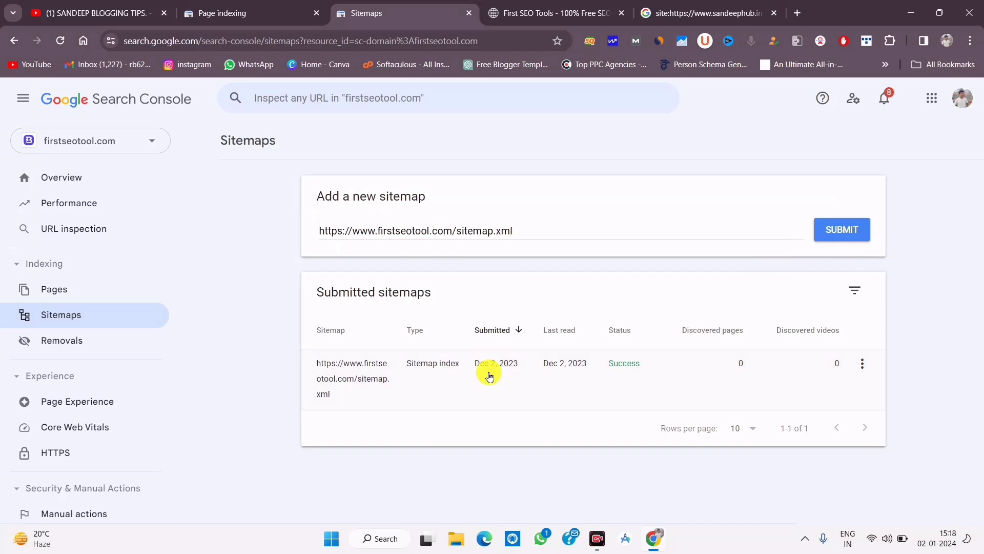
left_click(843, 230)
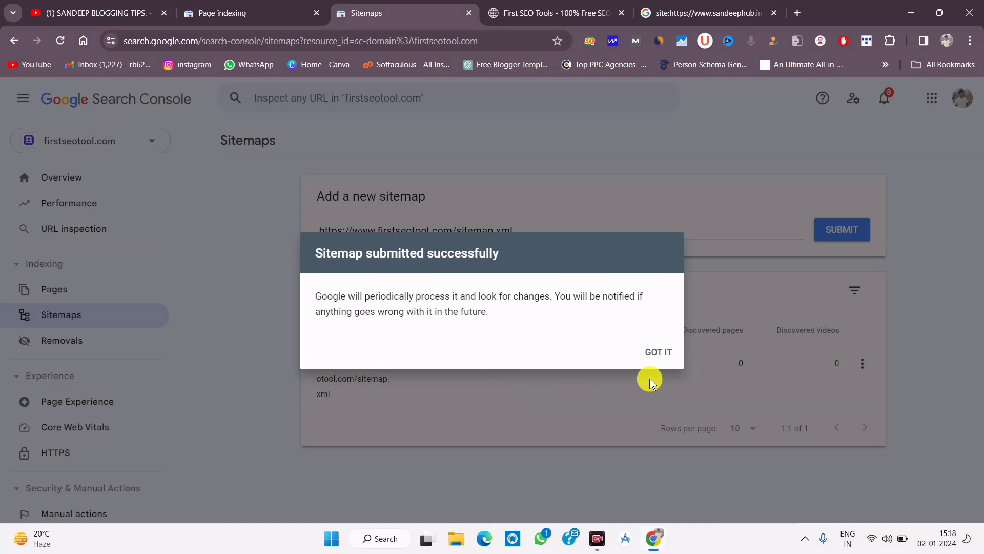
left_click(658, 350)
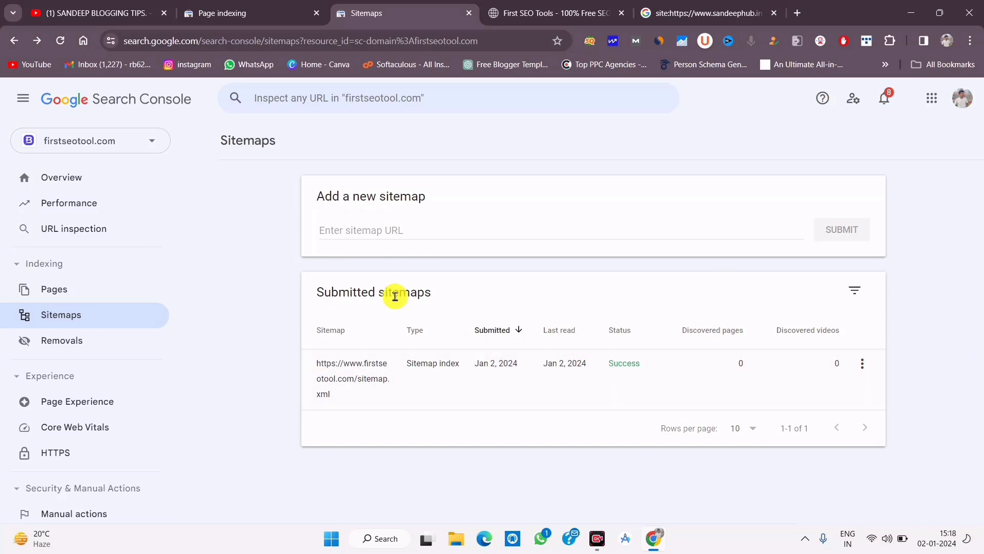
Look through the tools listed on the firstseotool.com homepage and return to the Sitemaps report
left_click(543, 13)
scroll(441, 358, "down", 10)
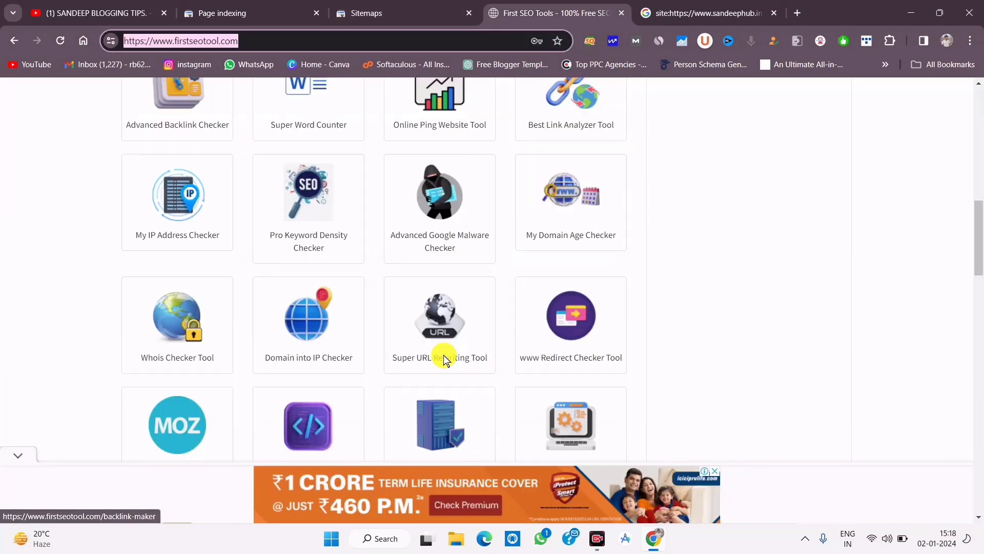
scroll(439, 354, "up", 15)
left_click(439, 11)
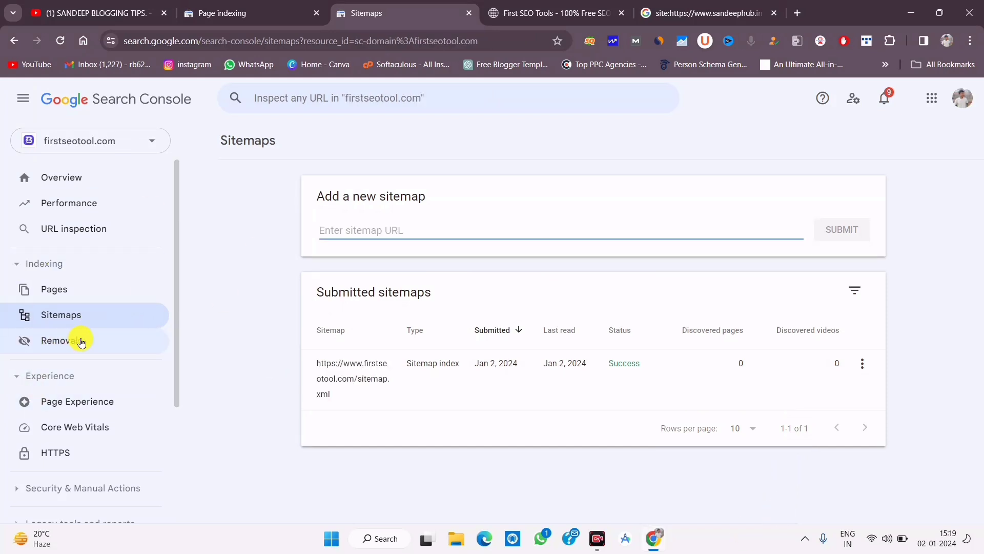
Open the Removals report for firstseotool.com, and open it for sandeephub.in to review its submitted temporary removal requests
left_click(81, 340)
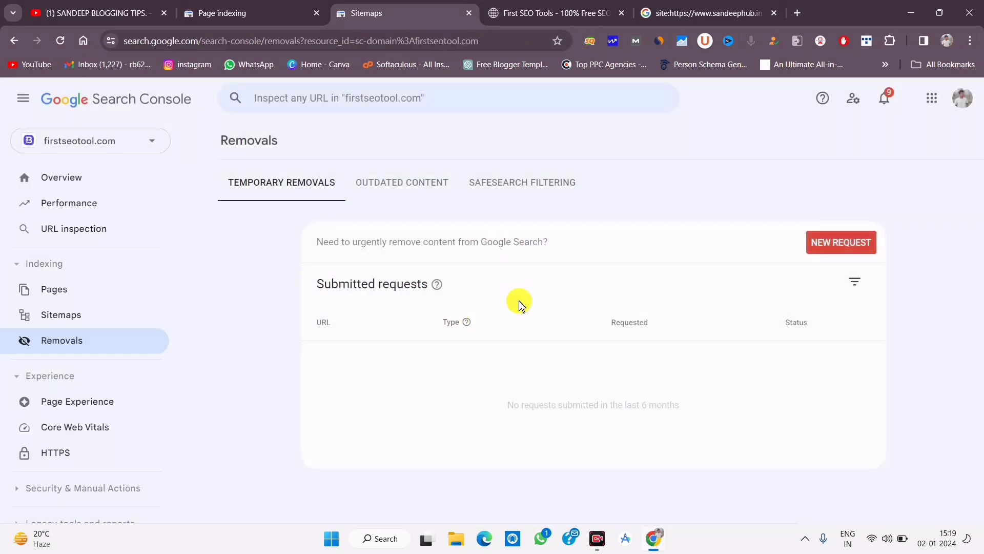
left_click(256, 6)
left_click(61, 436)
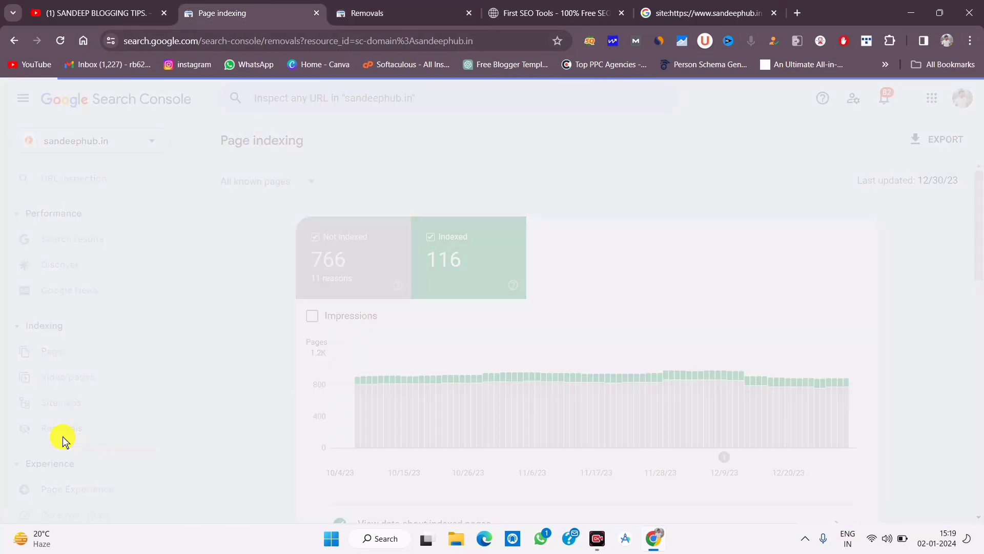
scroll(522, 389, "down", 4)
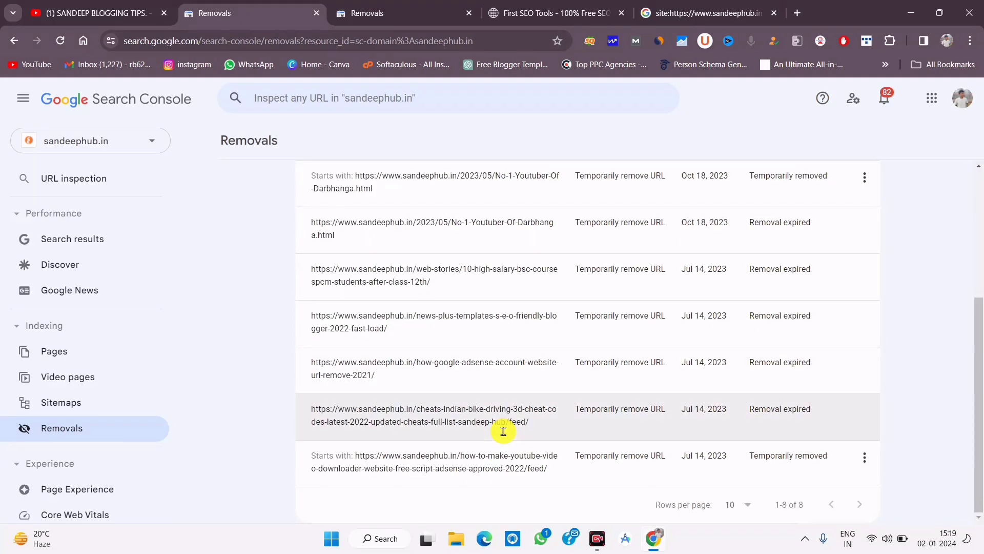
scroll(504, 431, "up", 6)
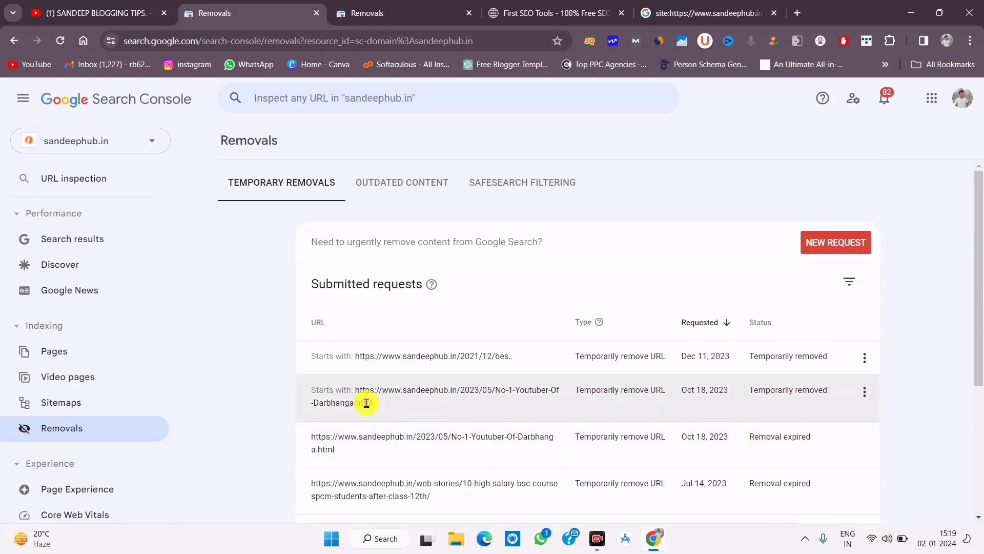
left_click_drag(384, 407, 364, 397)
left_click_drag(520, 356, 355, 358)
right_click(392, 358)
left_click(451, 137)
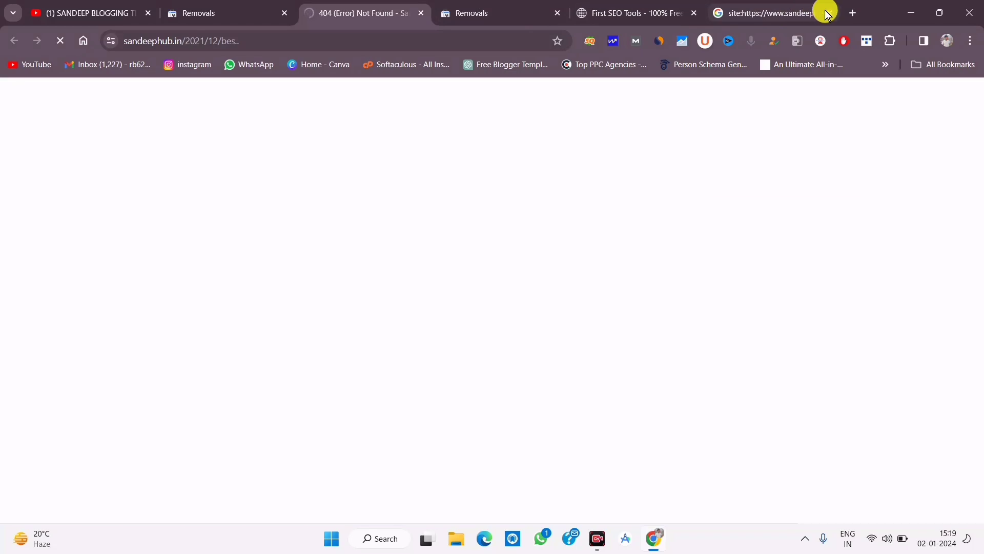
left_click_drag(142, 184, 281, 189)
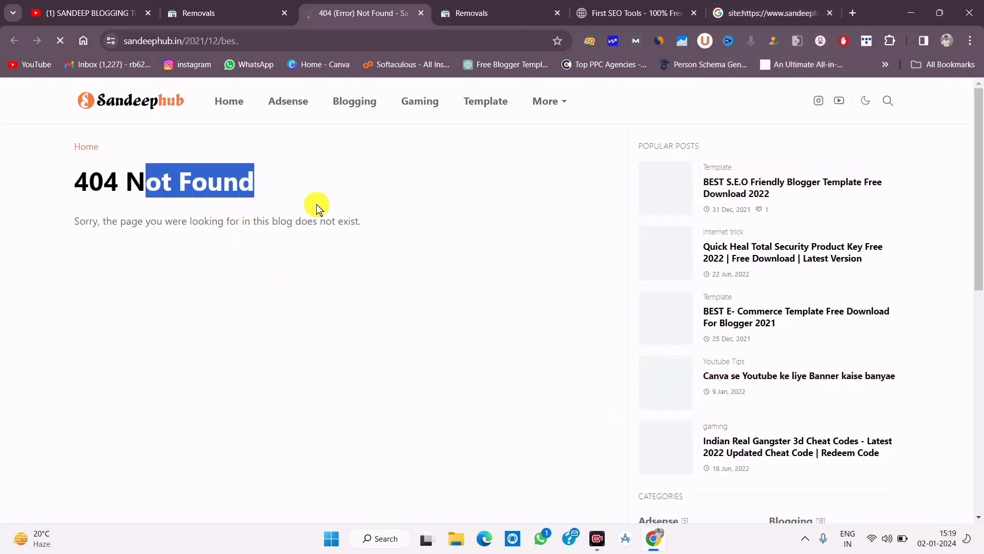
left_click(645, 6)
left_click(450, 6)
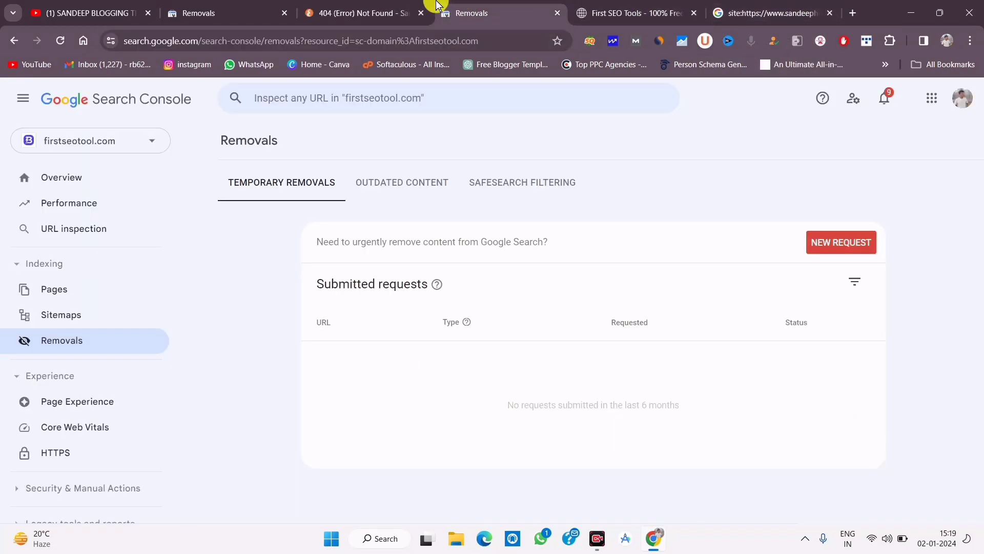
left_click(395, 5)
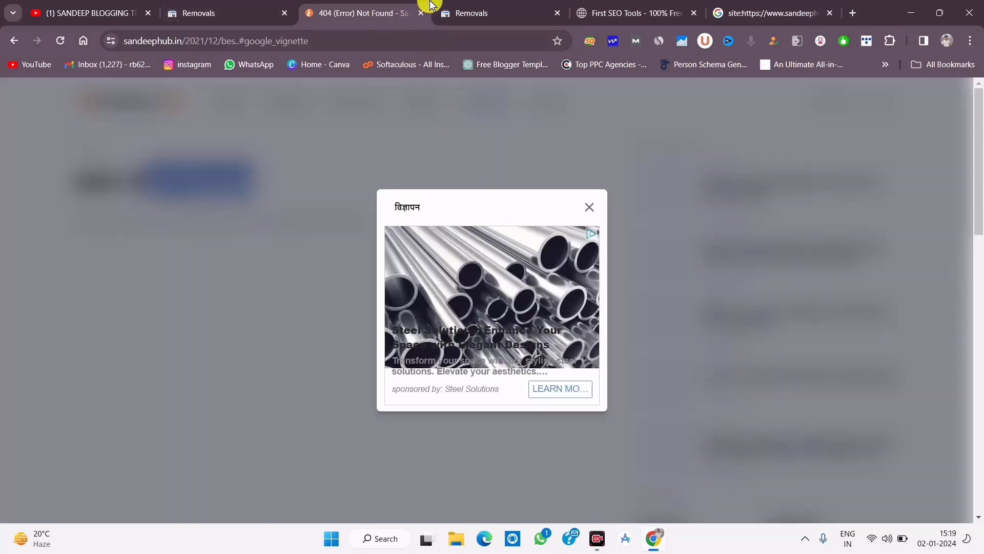
left_click(589, 207)
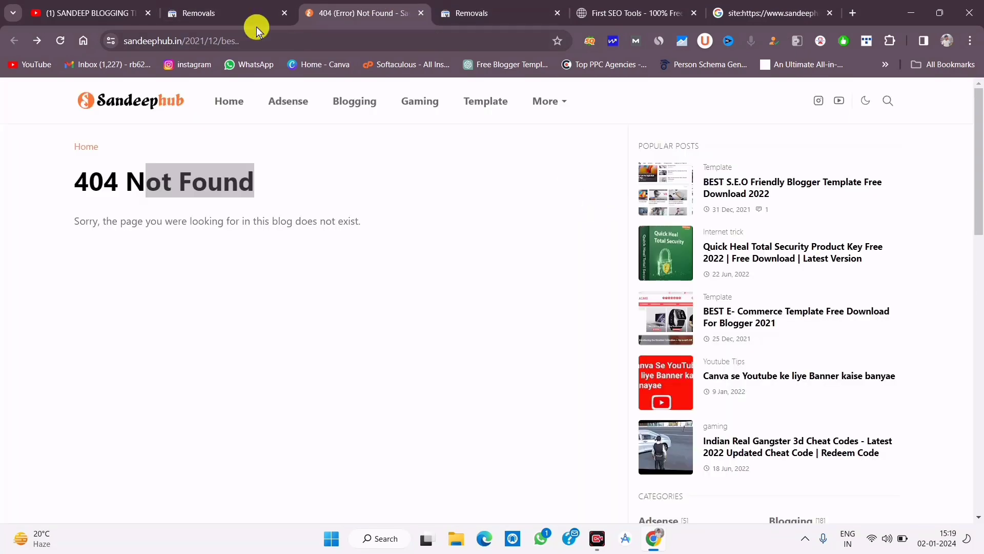
Copy the removed page's URL, fill a new temporary removal request for sandeephub.in with it using "Remove all URLs with this prefix", and cancel
right_click(237, 39)
left_click(281, 159)
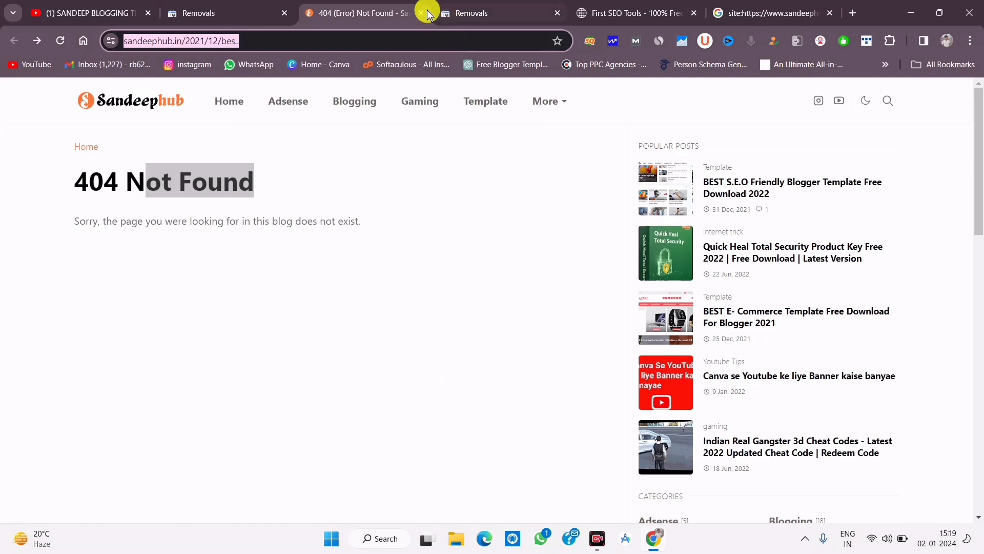
left_click(421, 13)
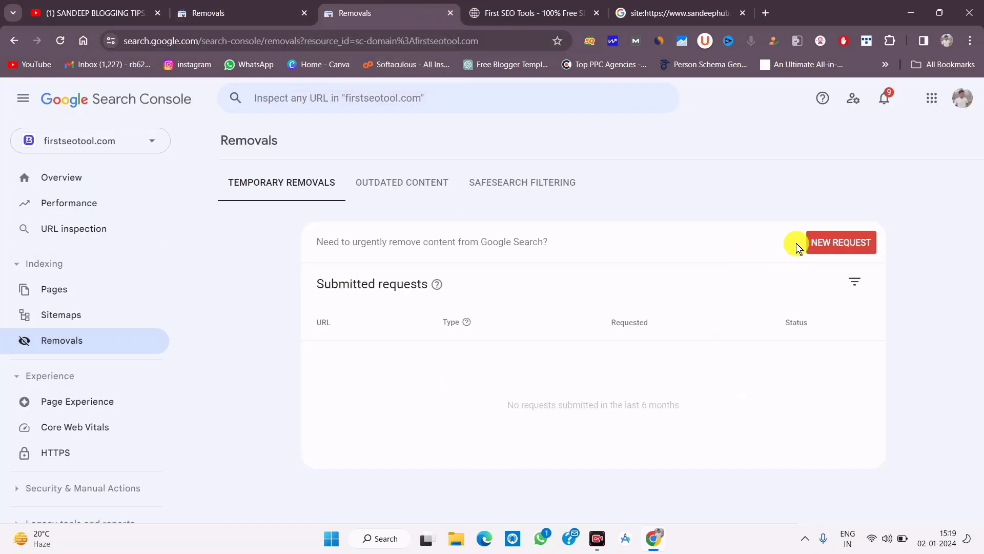
key("ctrl+Page_Up")
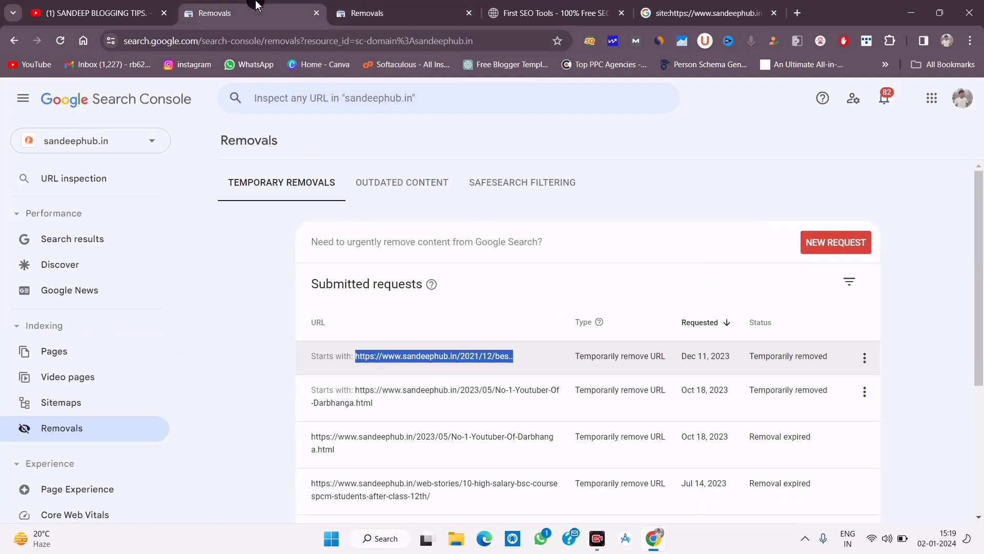
left_click(836, 238)
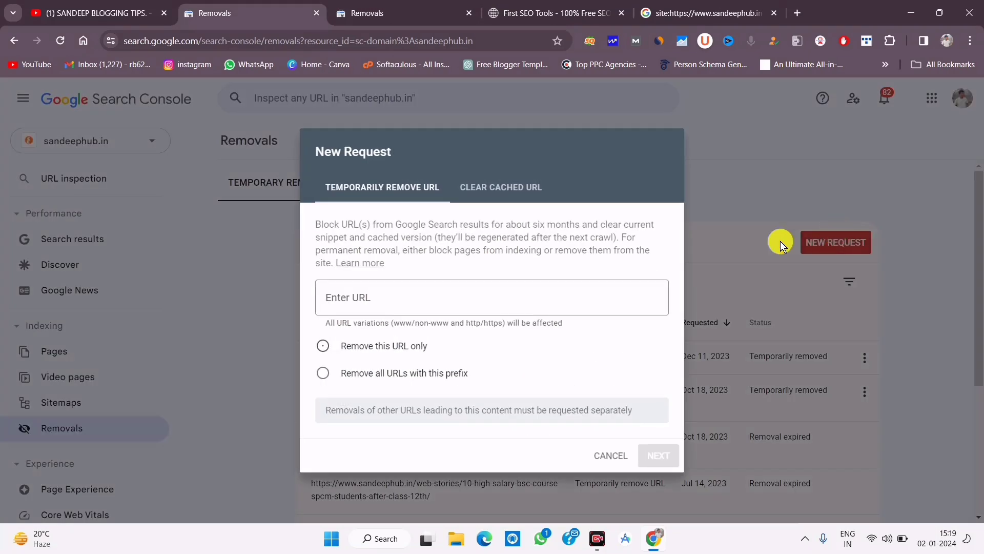
right_click(369, 302)
left_click(418, 175)
left_click(323, 373)
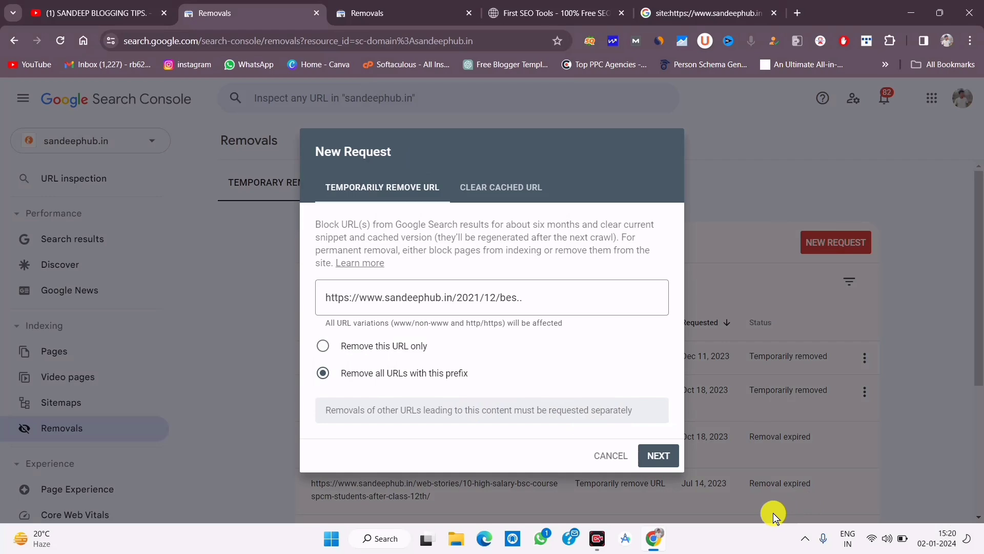
left_click(603, 455)
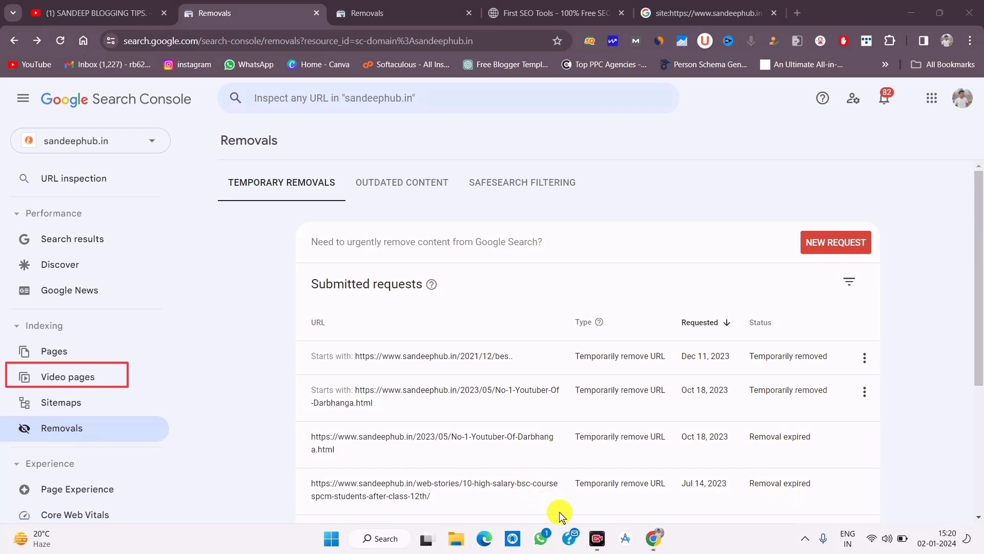
Open sandeephub.in's video page indexing issue "Video is not the main content of the page" and start validation of the fix
left_click(85, 372)
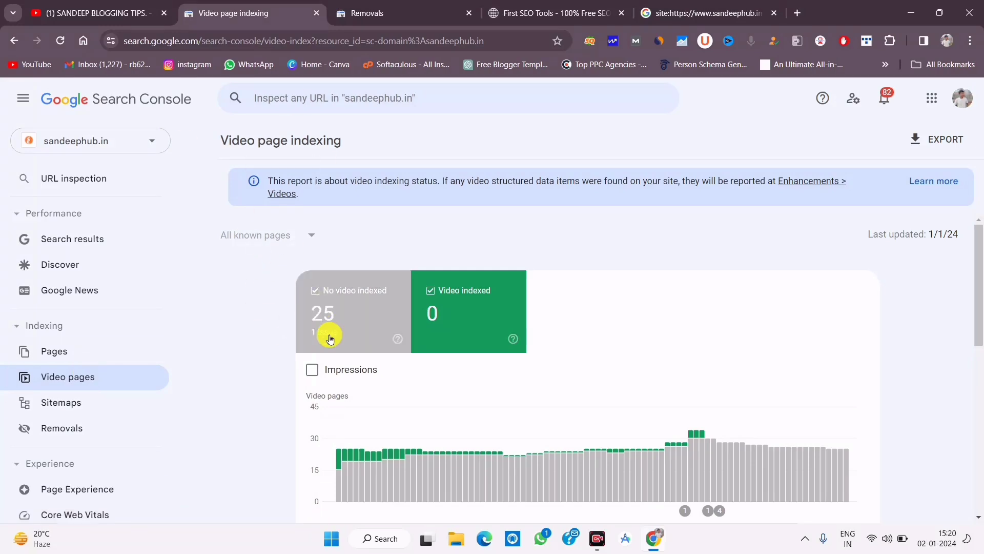
scroll(549, 303, "down", 5)
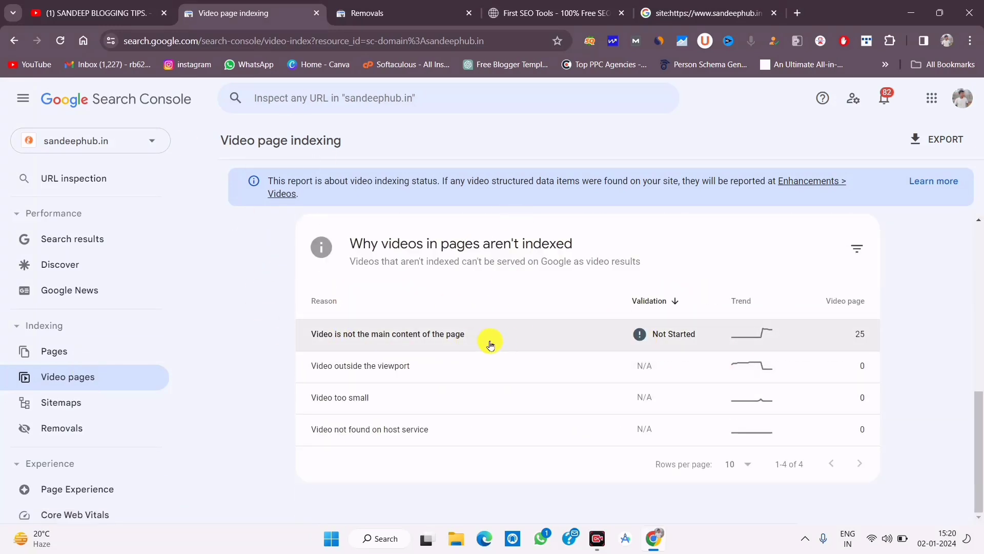
left_click(598, 339)
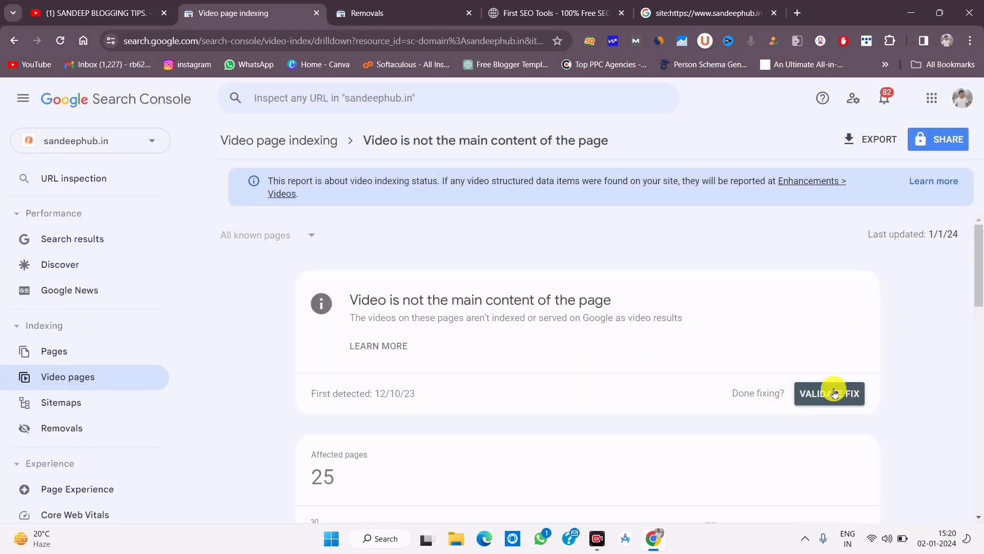
left_click(834, 394)
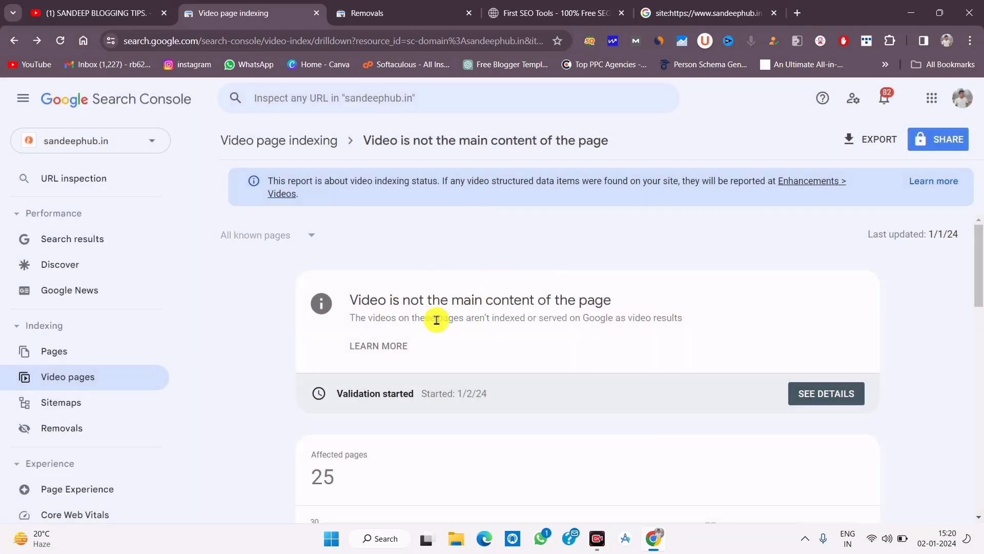
left_click_drag(425, 317, 670, 312)
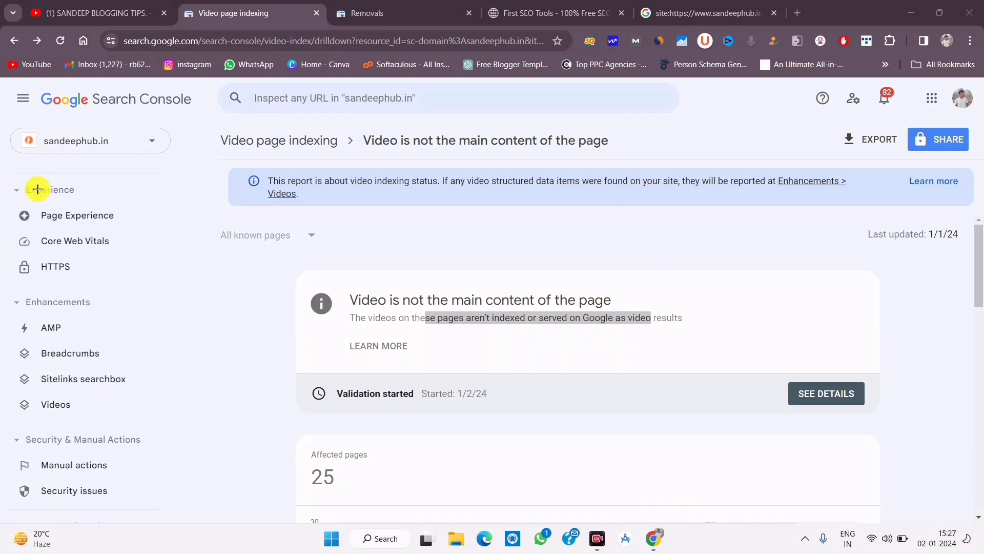
mouse_move(8, 180)
left_mouse_down()
mouse_move(131, 277)
mouse_move(183, 290)
left_mouse_up()
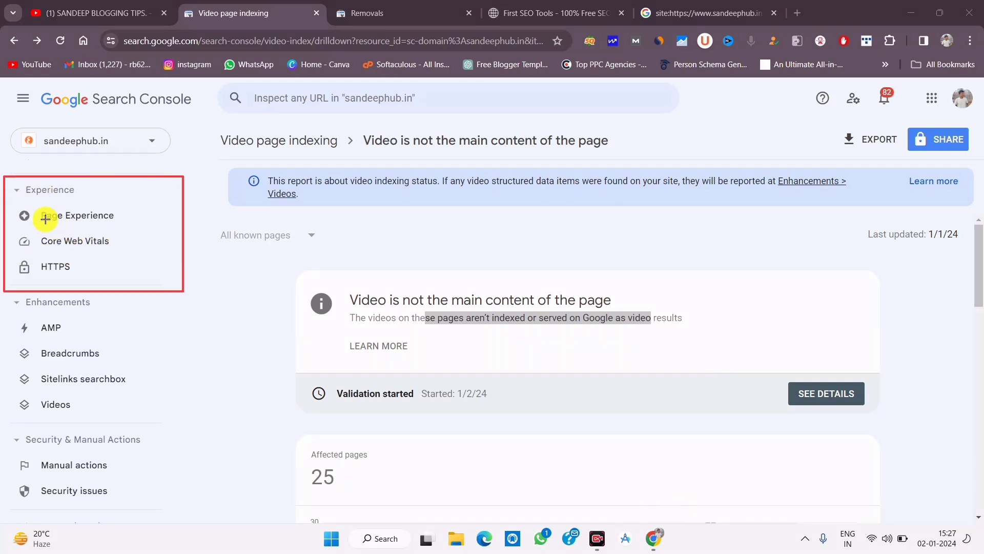
left_click_drag(34, 217, 131, 226)
left_click_drag(5, 227, 144, 254)
mouse_move(32, 232)
left_mouse_down()
mouse_move(103, 266)
mouse_move(127, 266)
left_mouse_up()
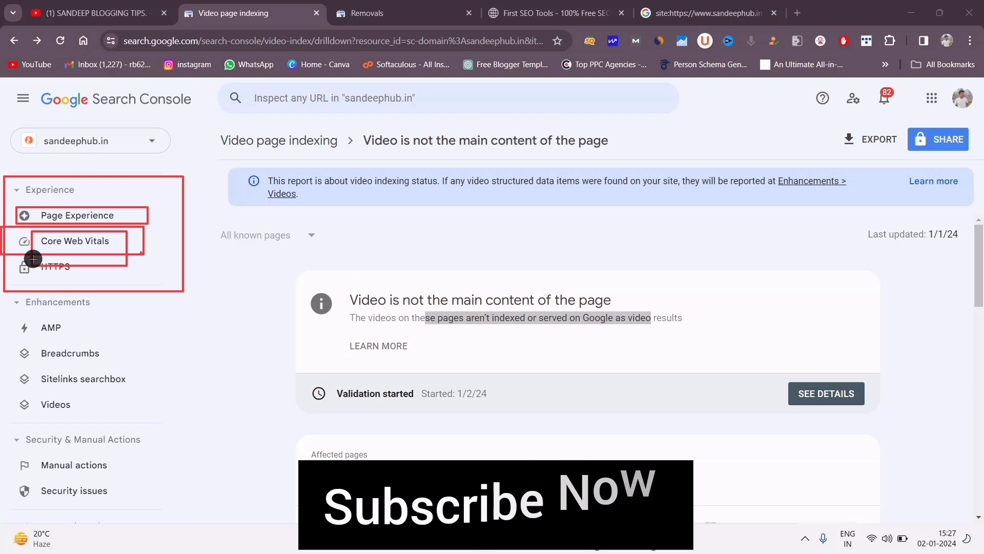
left_click_drag(27, 255, 101, 285)
left_click(757, 520)
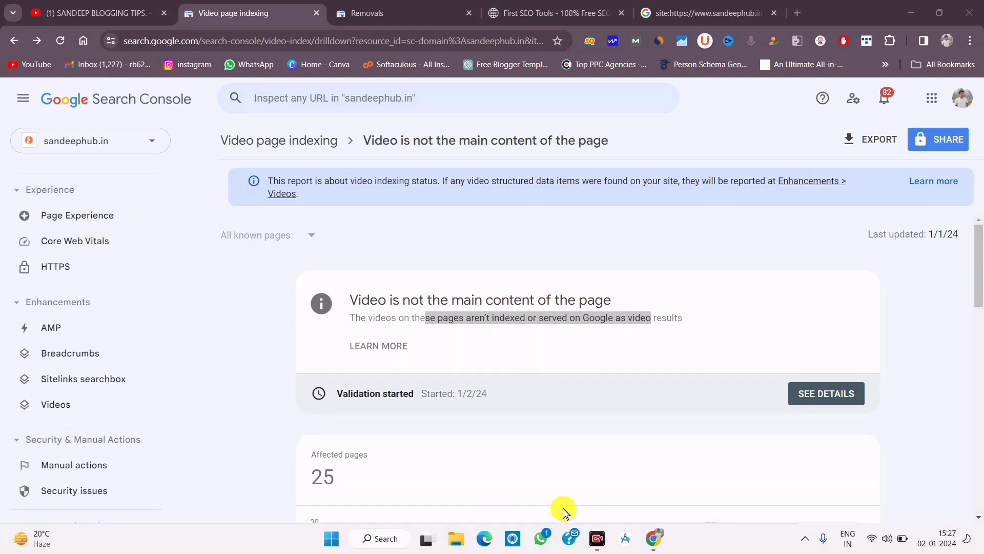
Review the Page Experience report for sandeephub.in and open the same report for firstseotool.com
left_click(82, 217)
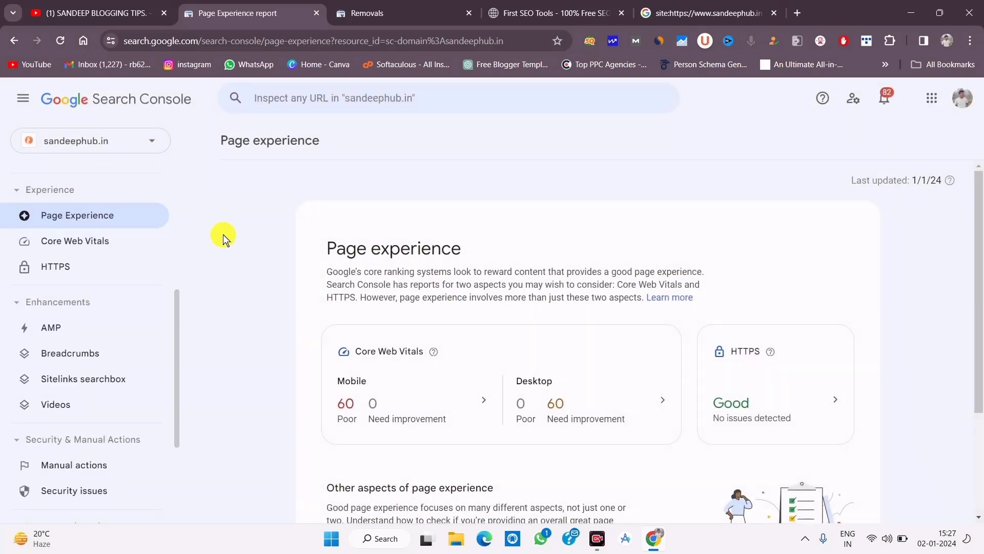
scroll(583, 379, "down", 2)
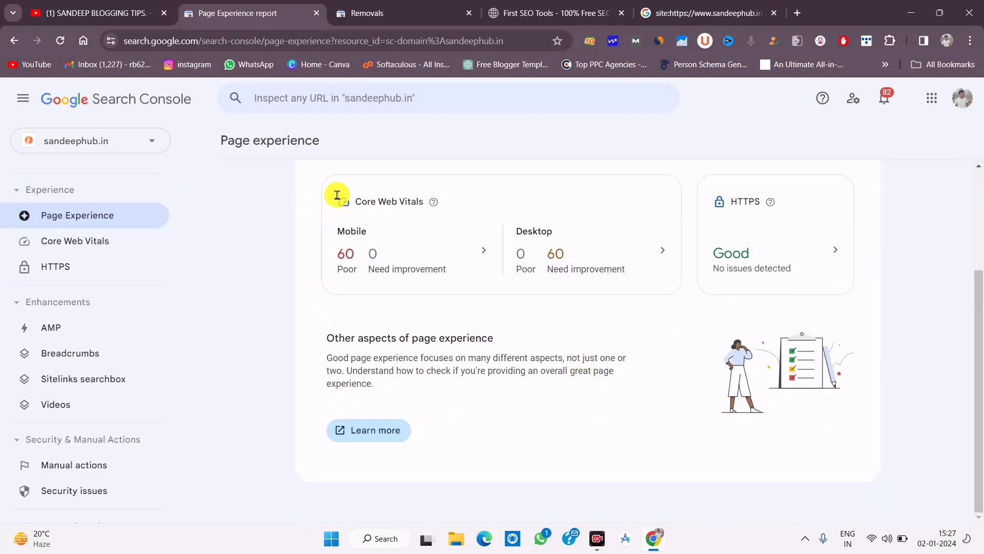
left_click(389, 7)
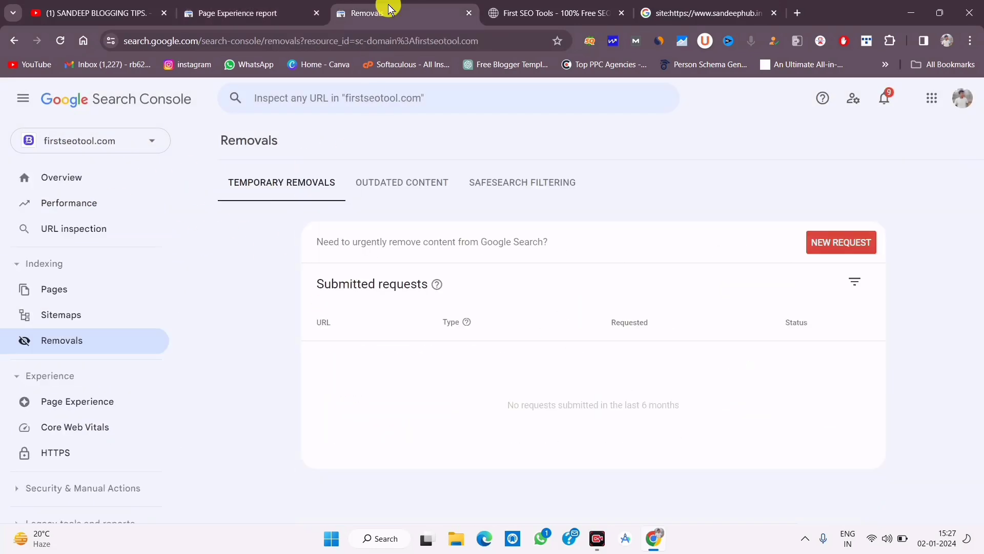
left_click(72, 405)
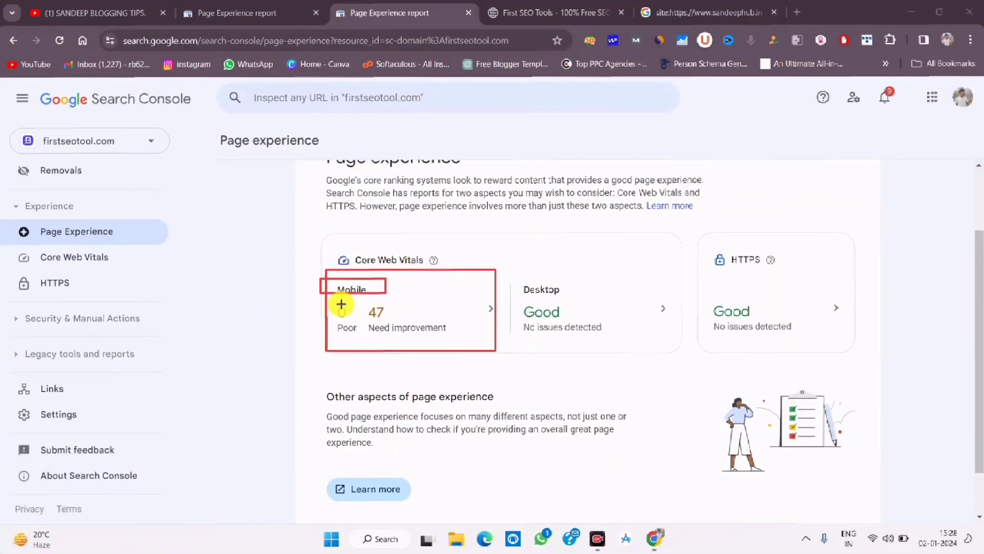
mouse_move(324, 296)
left_mouse_down()
mouse_move(350, 348)
mouse_move(456, 330)
left_mouse_up()
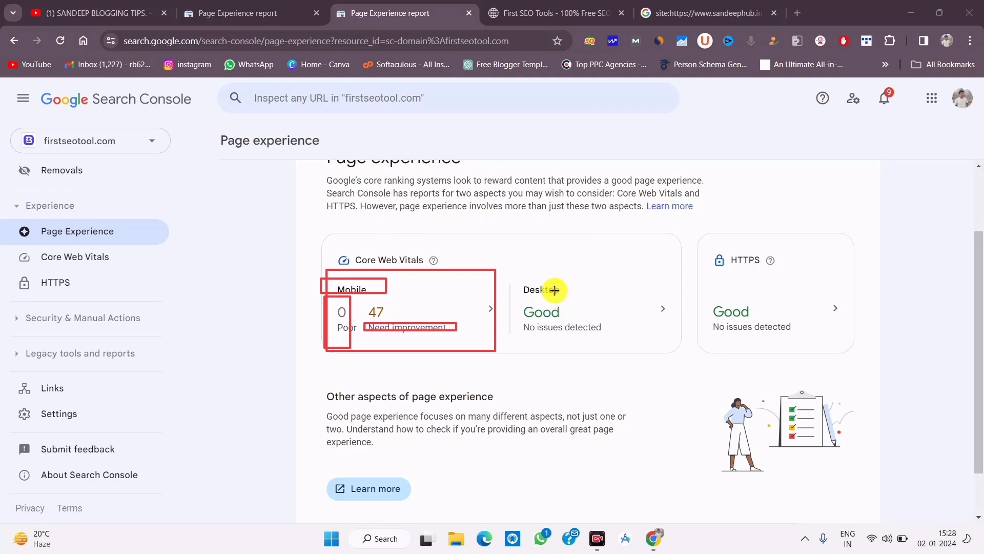
left_click_drag(516, 283, 677, 356)
left_click_drag(506, 293, 611, 324)
left_click_drag(470, 252, 676, 296)
left_click_drag(513, 314, 707, 340)
left_click_drag(702, 250, 892, 352)
left_click_drag(716, 255, 809, 269)
left_click_drag(700, 294, 881, 349)
left_click_drag(309, 379, 696, 474)
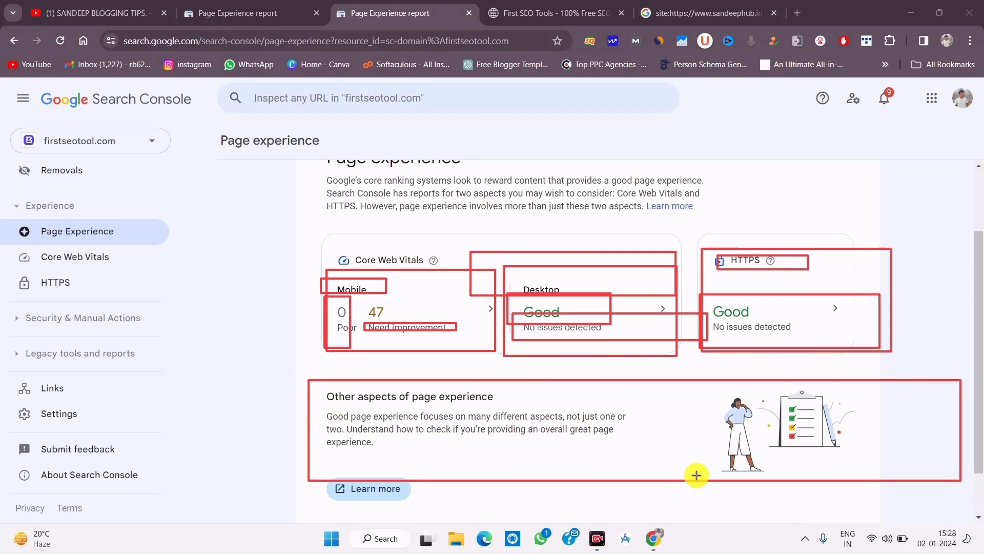
left_click(561, 511)
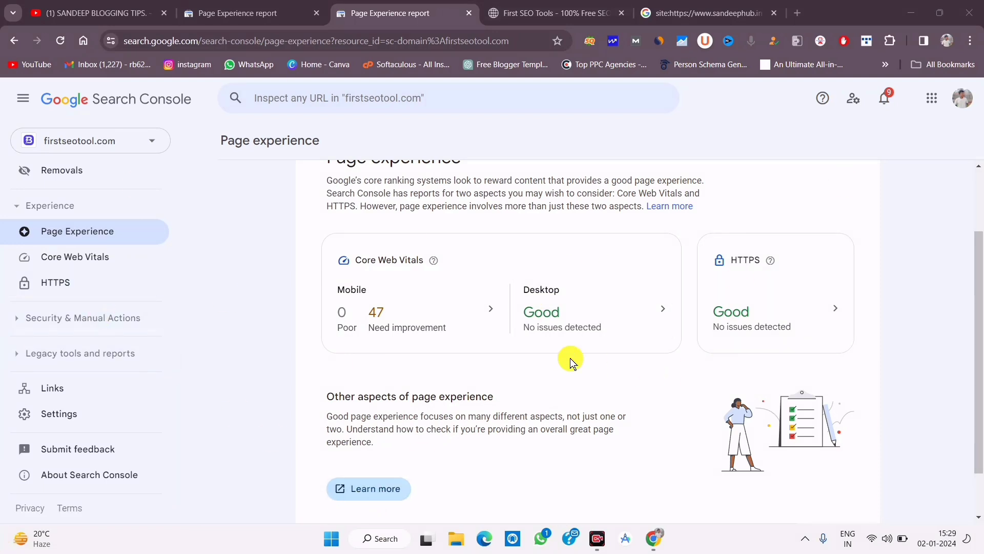
scroll(468, 191, "up", 2)
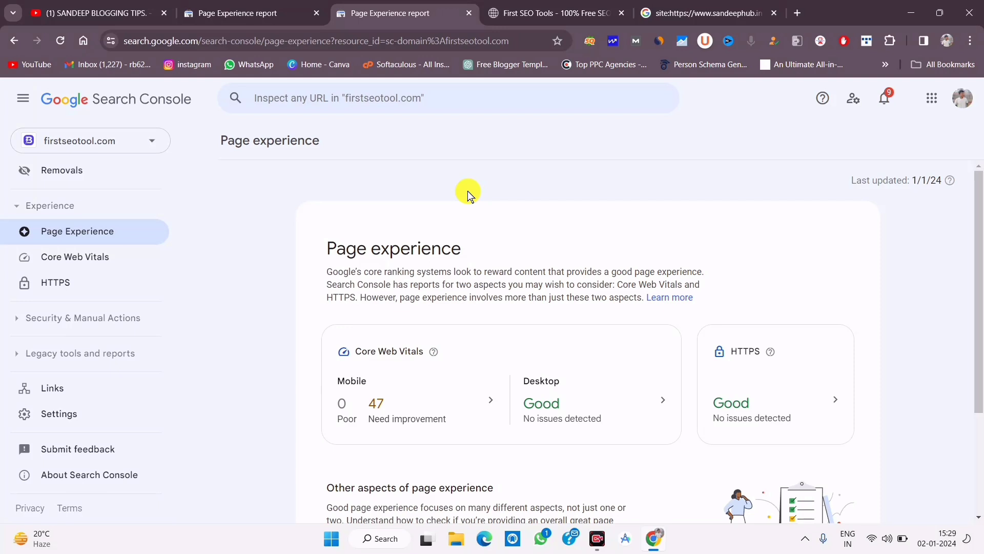
Open firstseotool.com's Core Web Vitals report and outline the notice about INP replacing FID in March 2024
left_click(63, 264)
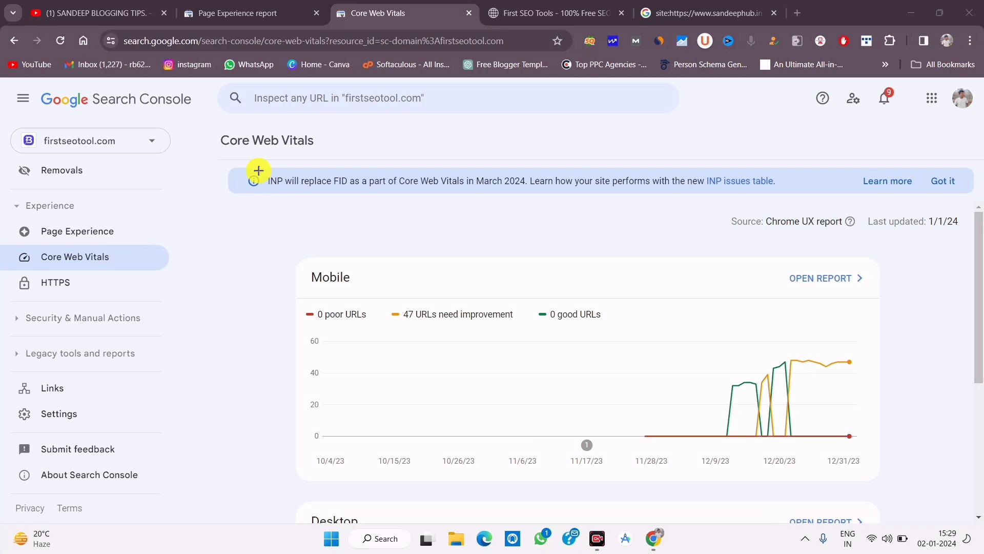
left_click_drag(302, 180, 480, 189)
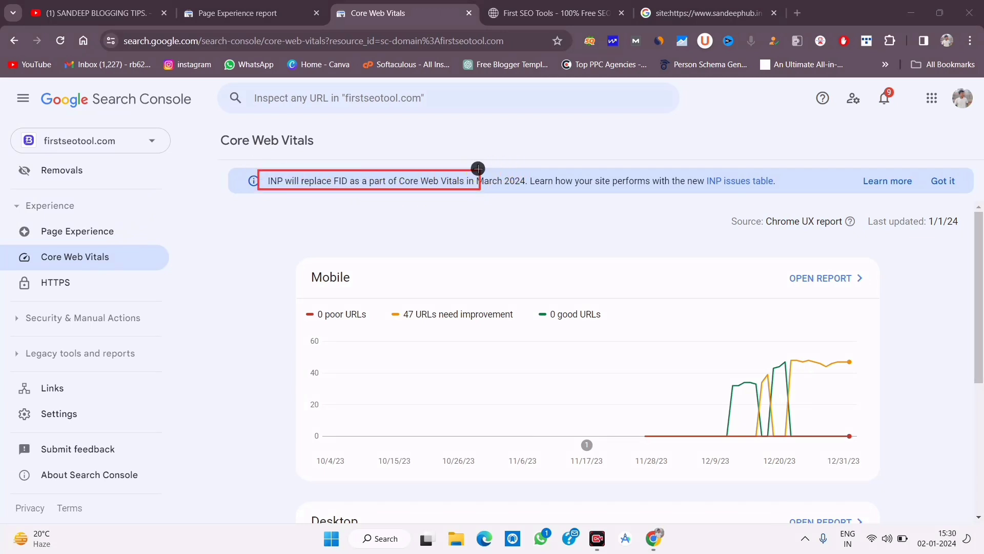
mouse_move(582, 173)
left_mouse_down()
mouse_move(753, 196)
mouse_move(936, 198)
left_mouse_up()
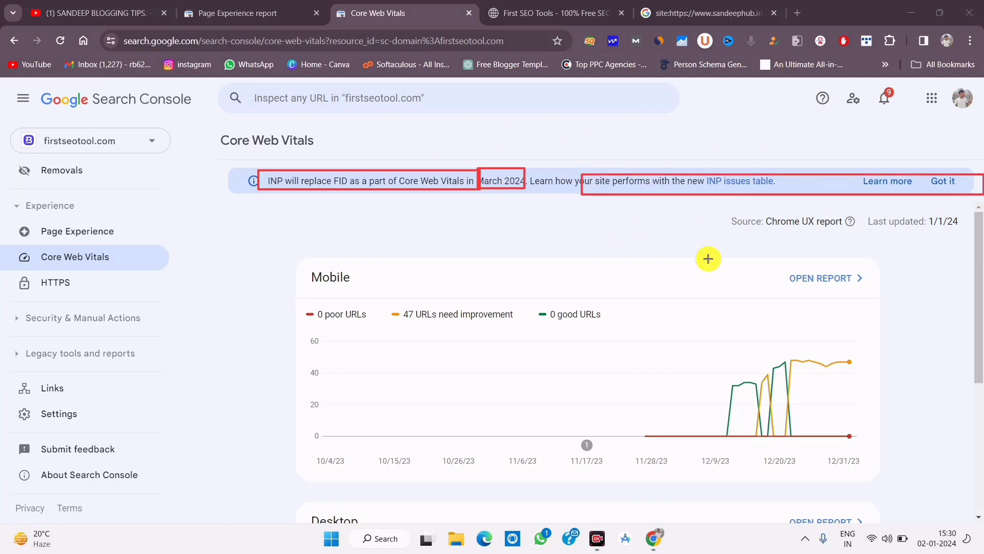
Outline the Mobile chart, its poor, need improvement and good URL categories and the Core Web Vitals entry, and clear the markings
left_click_drag(264, 248, 905, 413)
left_click_drag(980, 410, 982, 410)
left_click_drag(430, 315, 528, 326)
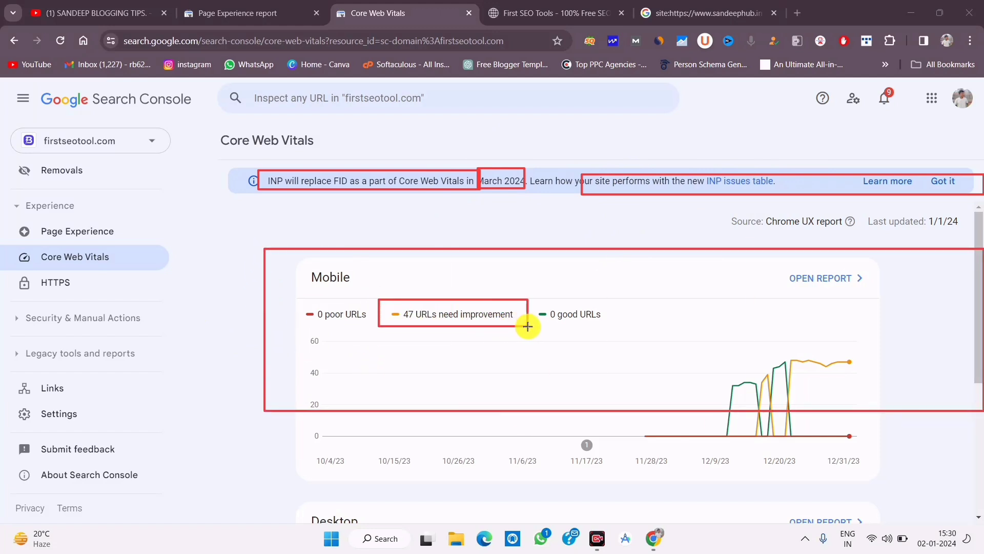
left_click_drag(403, 292, 547, 339)
left_click_drag(527, 294, 591, 358)
left_click_drag(540, 301, 642, 320)
mouse_move(282, 305)
left_mouse_down()
mouse_move(358, 340)
mouse_move(354, 327)
left_mouse_up()
left_click_drag(408, 311, 450, 322)
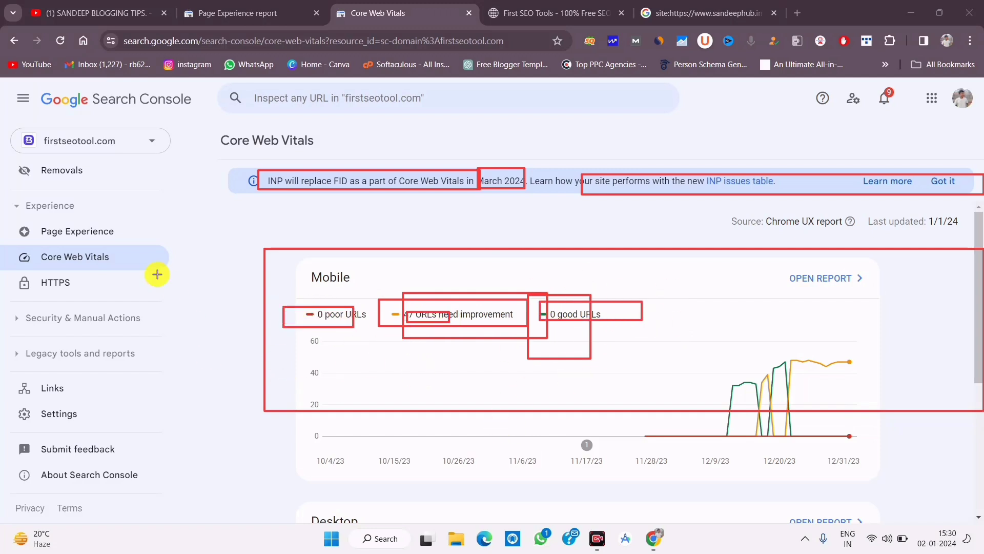
left_click_drag(14, 246, 194, 277)
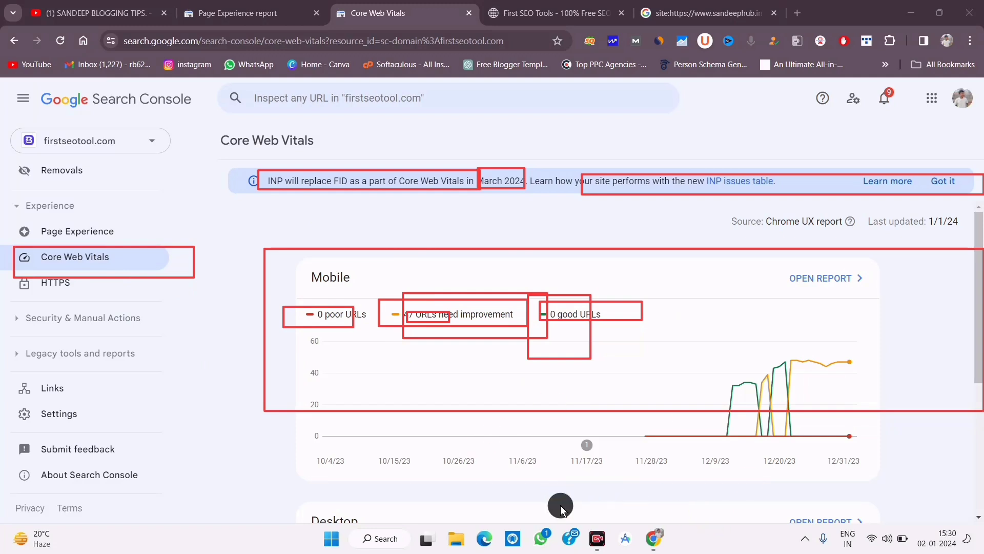
key("Escape")
Compare the Desktop and Mobile charts in firstseotool.com's Core Web Vitals report
scroll(481, 400, "down", 4)
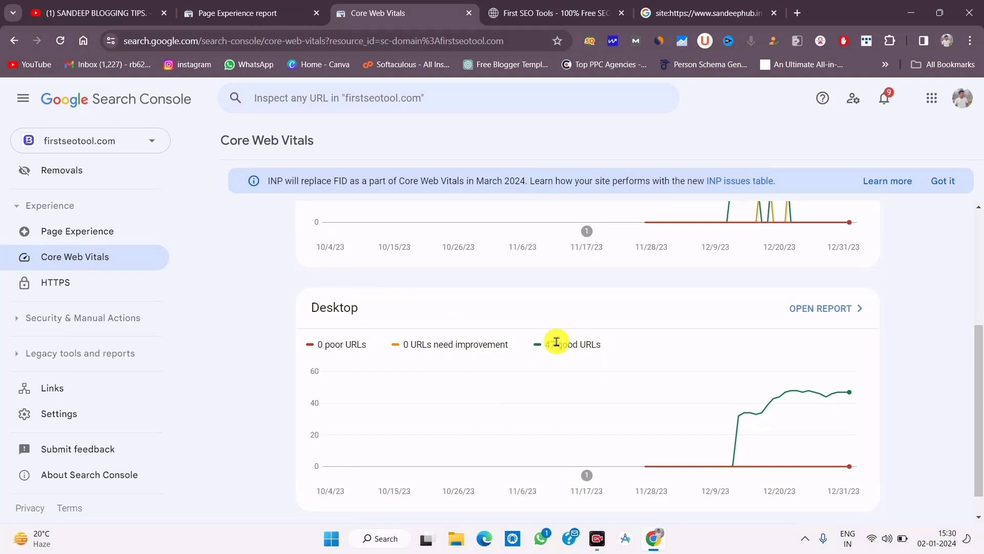
scroll(549, 404, "down", 1)
scroll(512, 407, "up", 3)
scroll(486, 405, "up", 2)
scroll(485, 406, "down", 4)
scroll(485, 408, "up", 4)
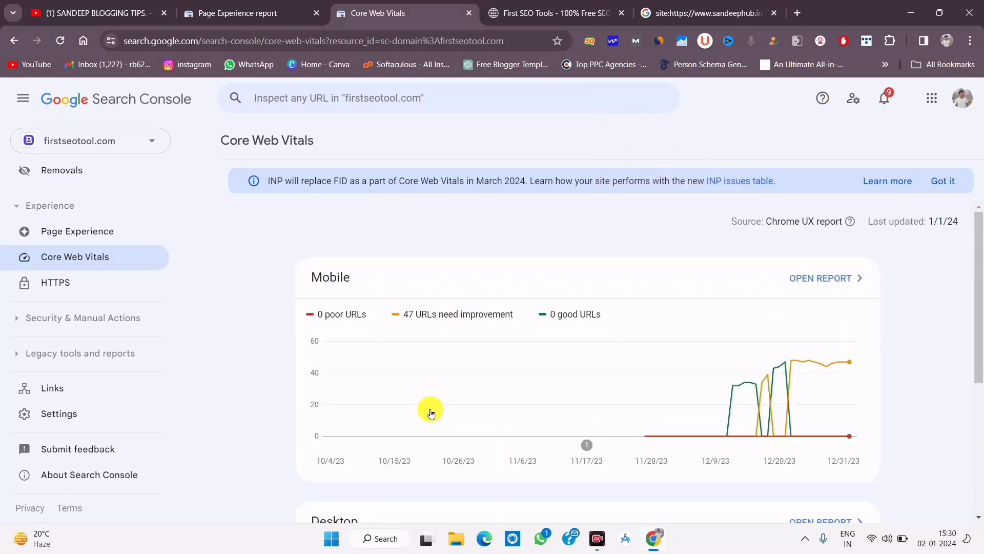
Open firstseotool.com's HTTPS report and check the https prefix in the address of the site's Robots.txt Generator page
left_click(74, 280)
left_click(544, 10)
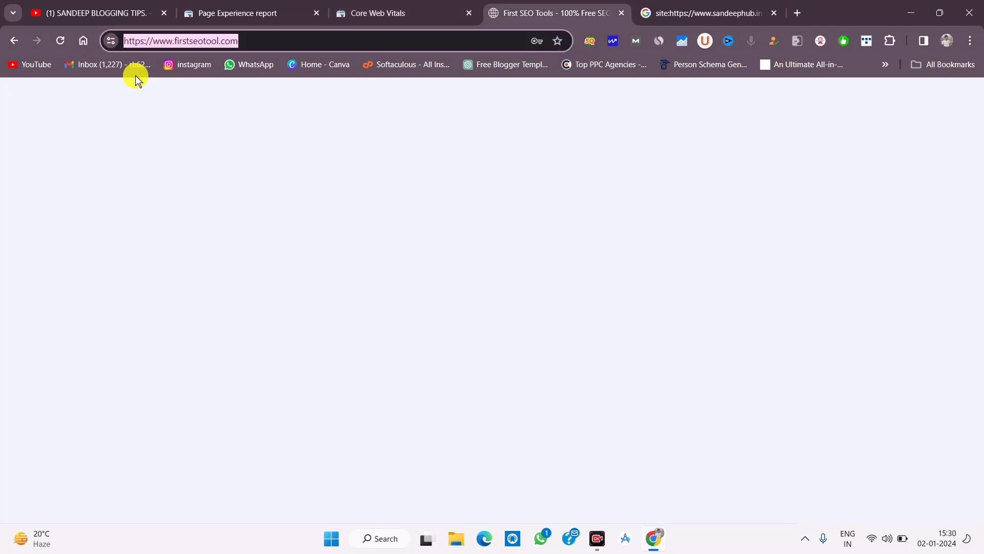
scroll(391, 230, "down", 10)
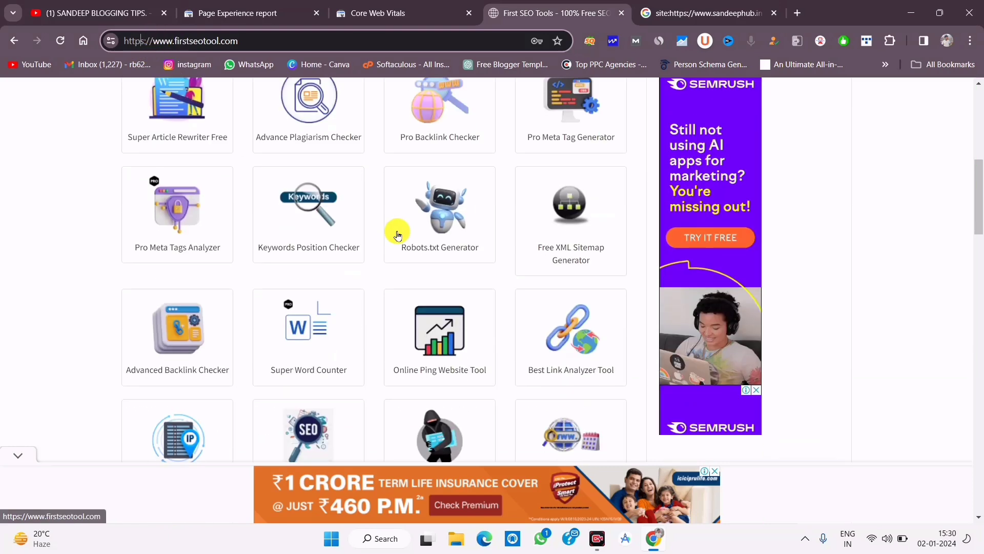
left_click(437, 226)
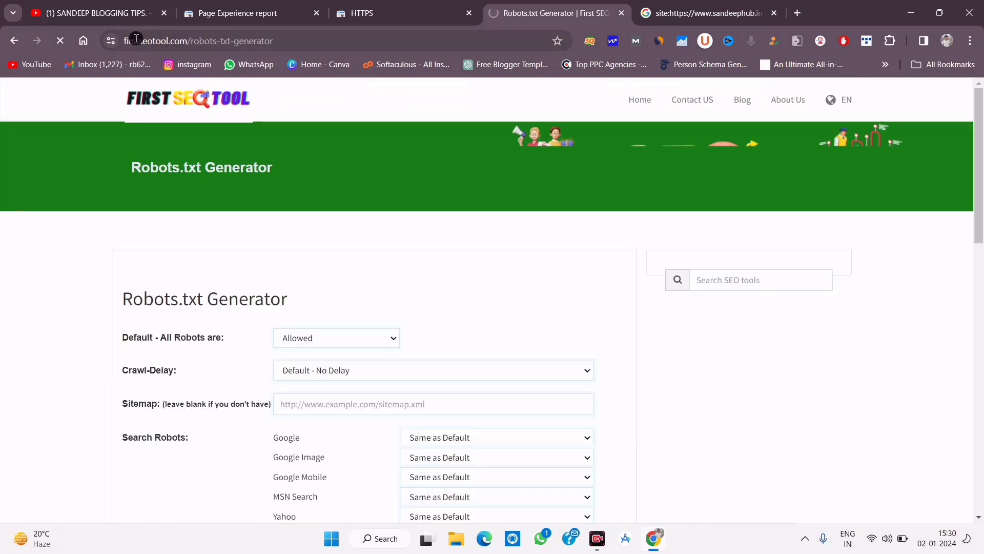
left_click(132, 40)
left_click(184, 41)
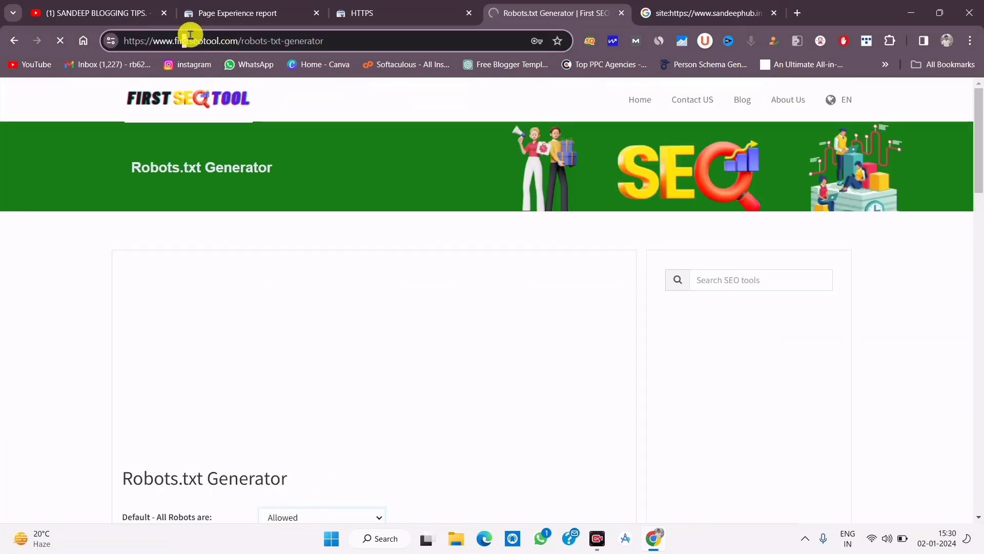
left_click(353, 12)
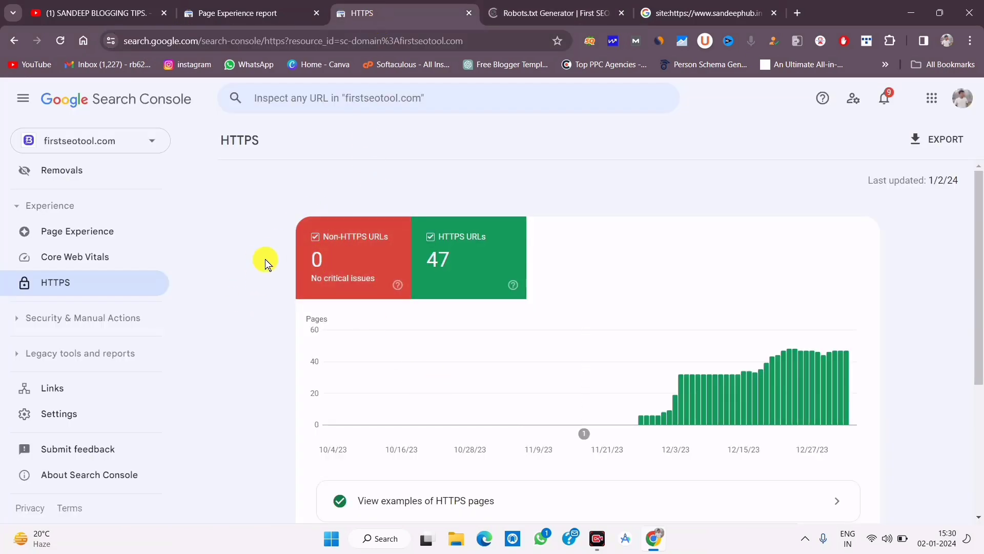
Open sandeephub.in's HTTPS report and review the reasons why pages are not being served over HTTPS
left_click(291, 9)
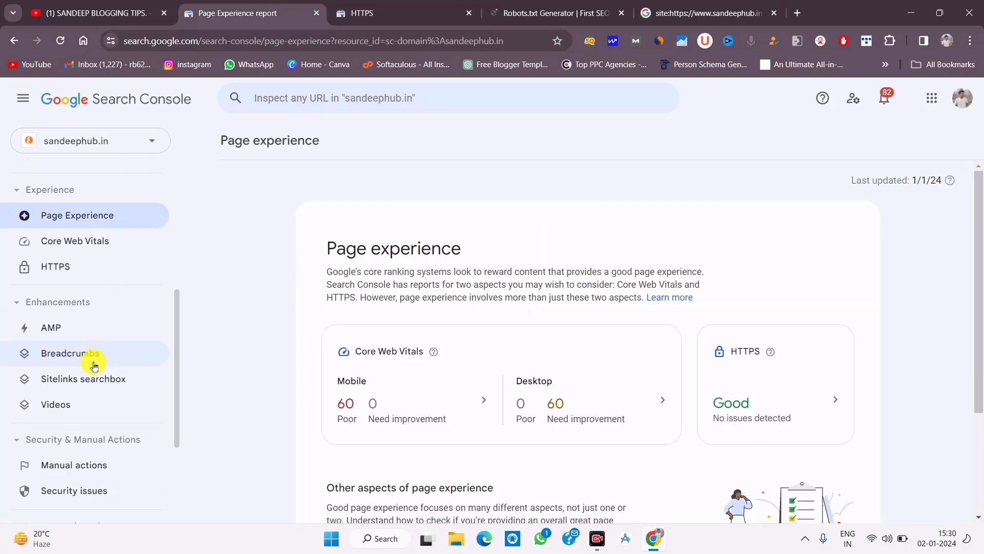
left_click(88, 269)
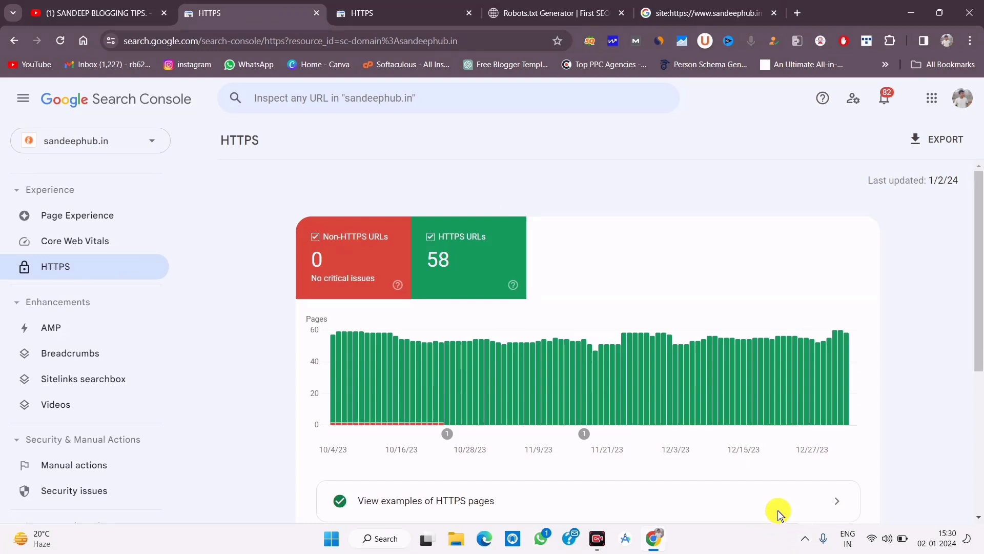
scroll(417, 413, "down", 5)
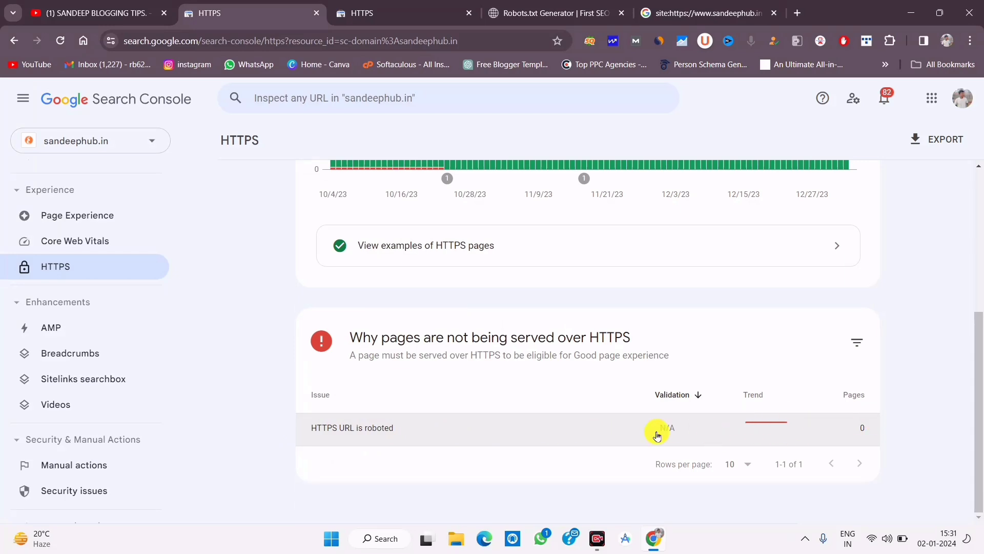
scroll(472, 440, "up", 5)
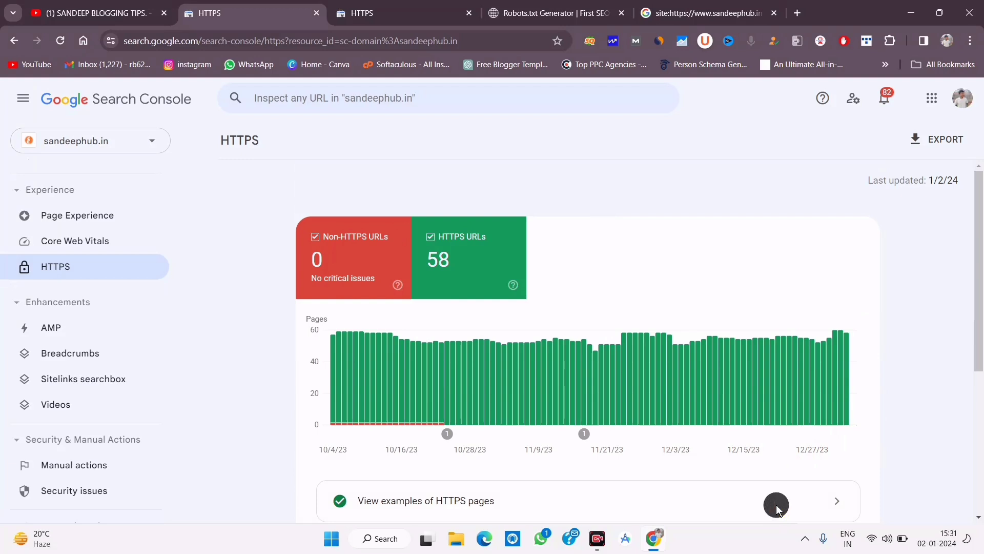
Review firstseotool.com's HTTPS report and open its list of example HTTPS pages
key("ctrl+Tab")
scroll(444, 356, "down", 2)
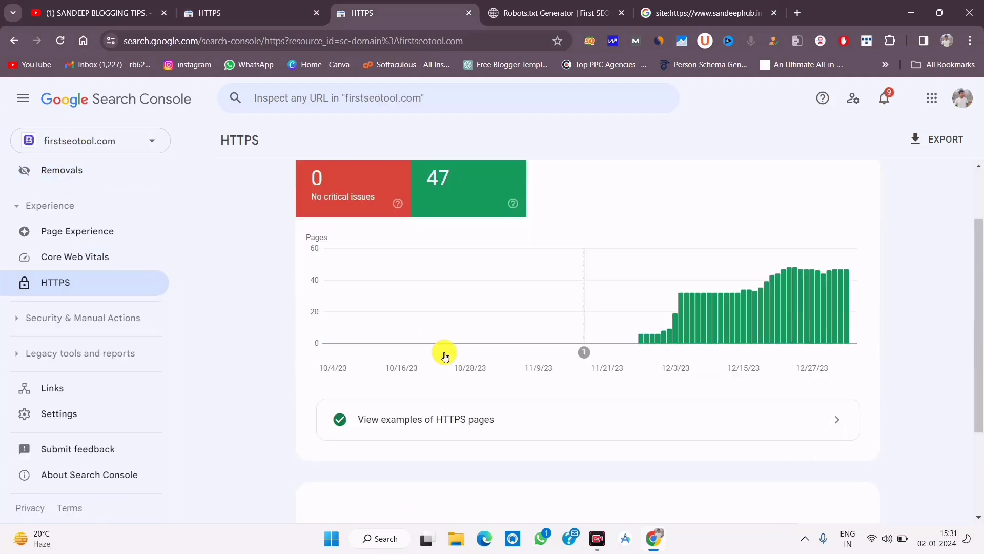
scroll(705, 444, "down", 3)
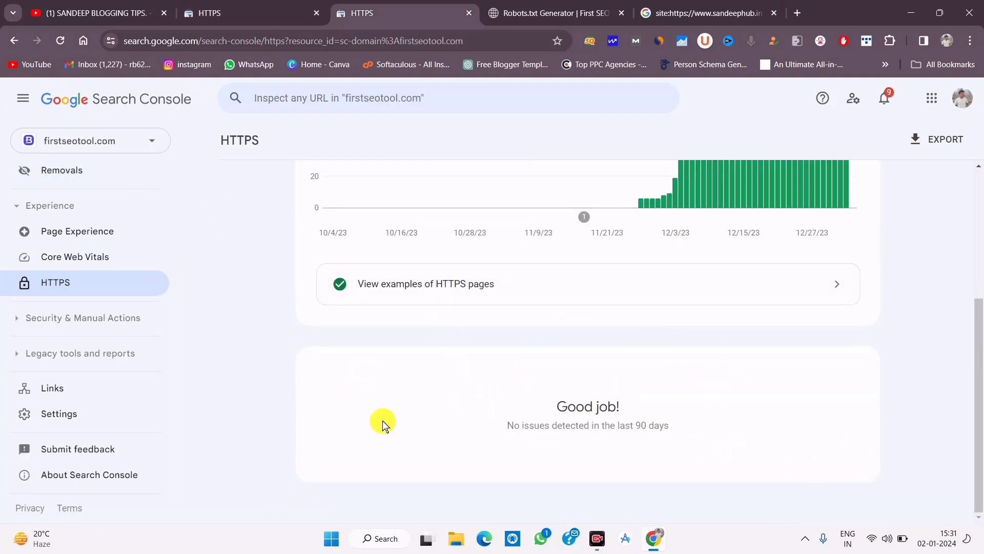
left_click(703, 288)
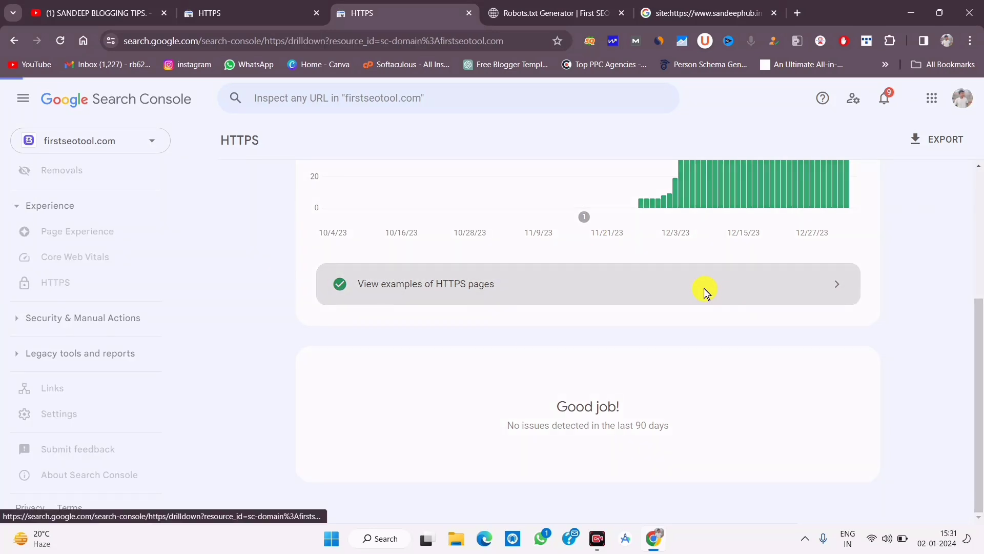
scroll(541, 363, "down", 8)
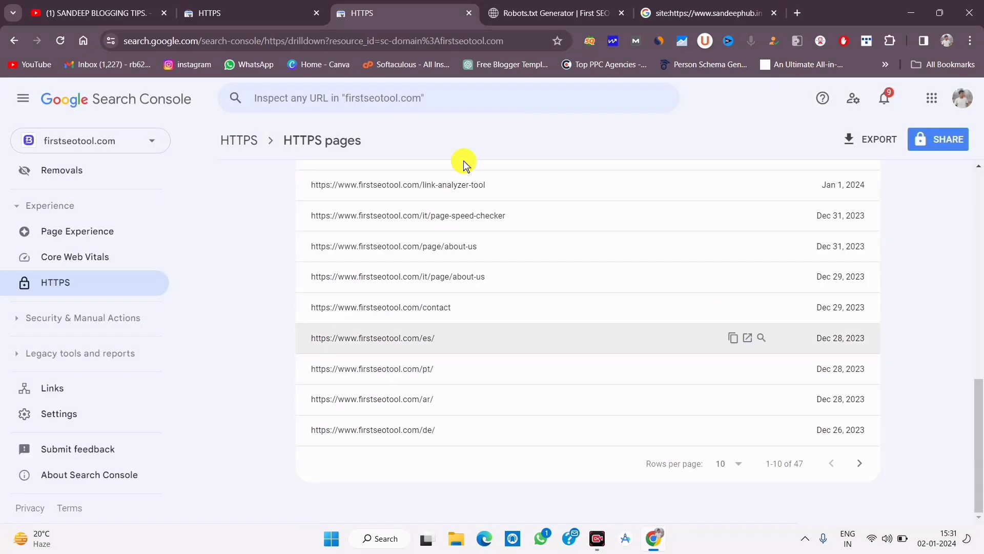
scroll(444, 263, "up", 8)
scroll(453, 327, "down", 8)
scroll(452, 331, "up", 8)
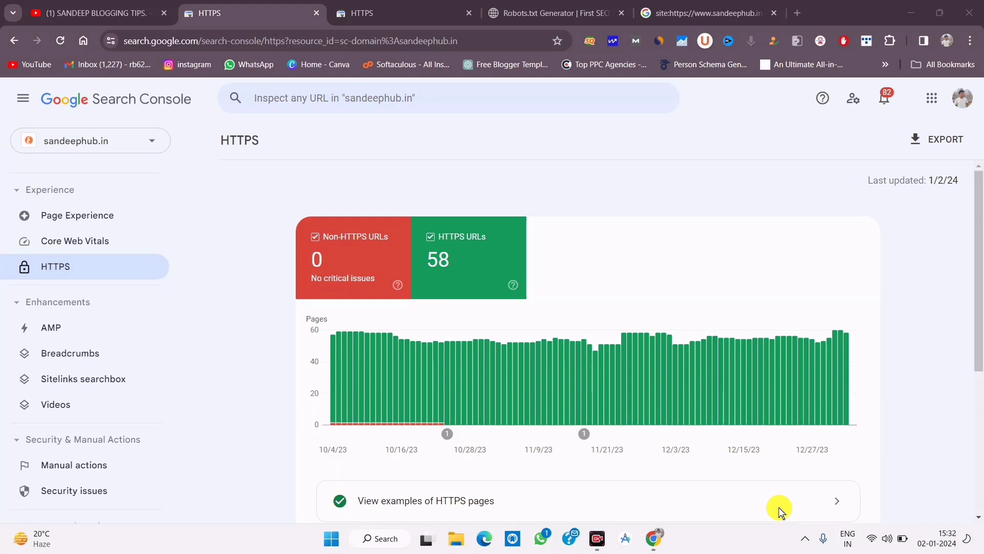
Outline the AMP, Breadcrumbs, Sitelinks searchbox and Videos entries under sandeephub.in's Enhancements
left_click_drag(21, 327, 116, 338)
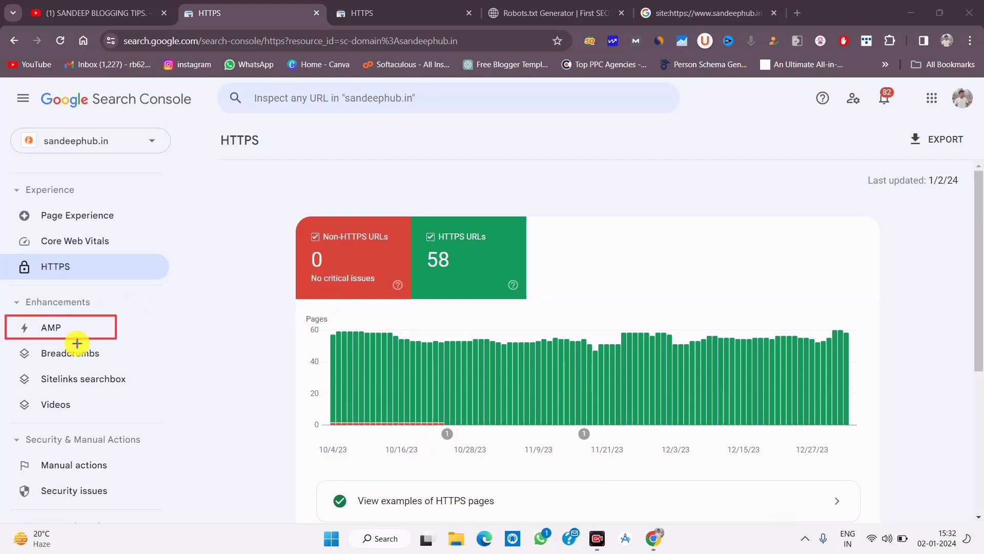
left_click_drag(9, 338, 97, 368)
left_click_drag(11, 362, 136, 391)
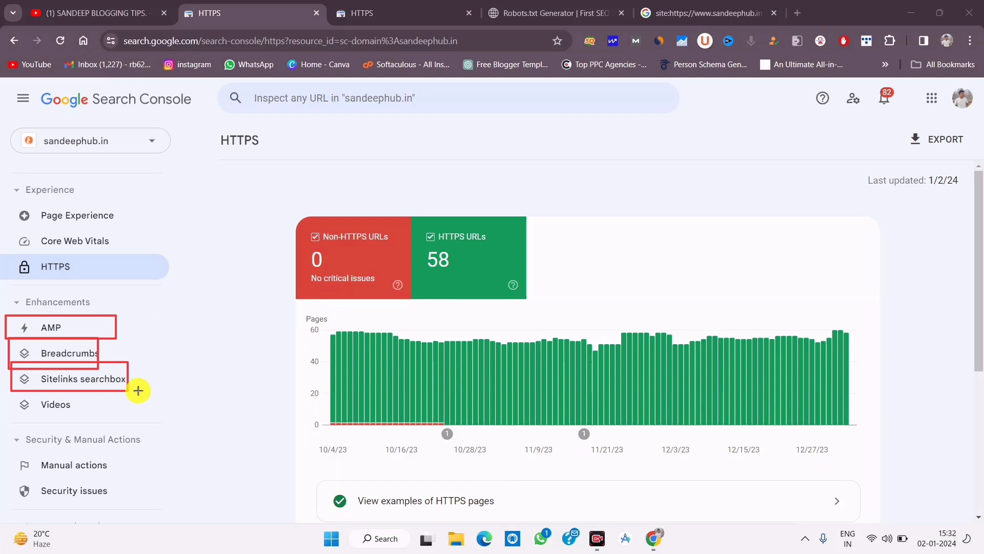
left_click_drag(14, 391, 97, 422)
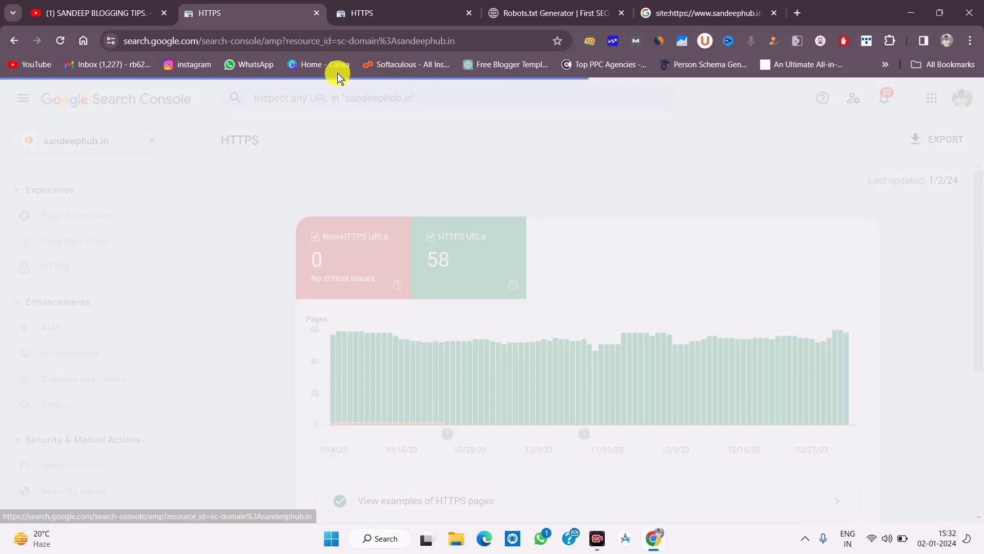
Compare the reports offered for firstseotool.com with those offered for sandeephub.in
left_click(362, 13)
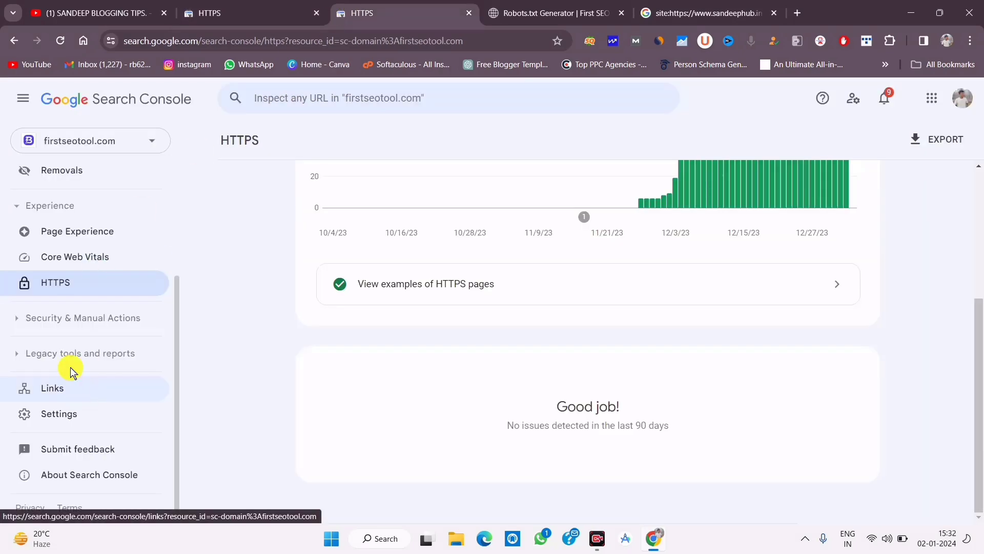
left_click(215, 13)
left_click(394, 8)
left_click(216, 12)
Review sandeephub.in's AMP report, from the invalid and valid page counts to the issues section
scroll(358, 362, "down", 2)
scroll(358, 363, "up", 2)
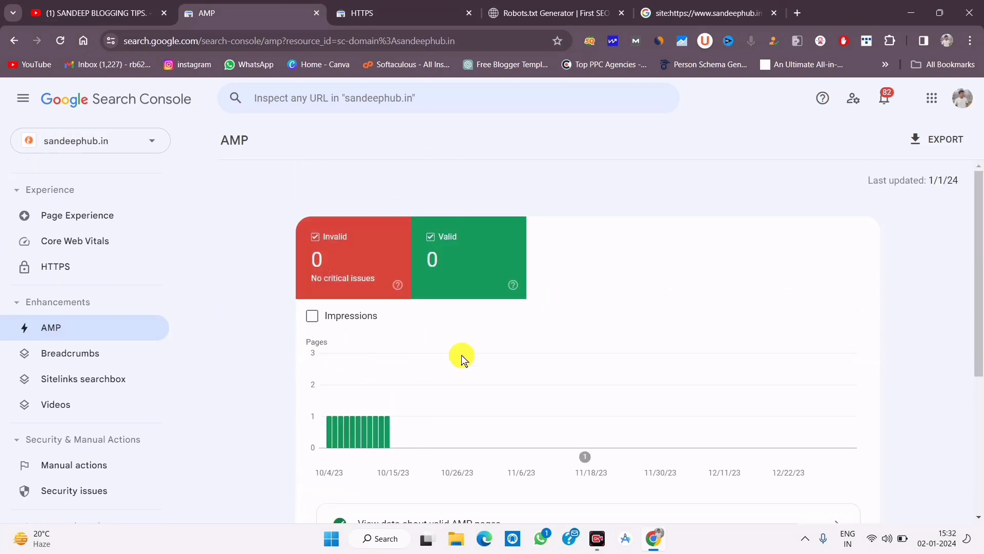
scroll(462, 367, "down", 3)
scroll(463, 368, "up", 3)
scroll(462, 367, "down", 1)
scroll(462, 367, "down", 4)
left_click_drag(541, 411, 741, 411)
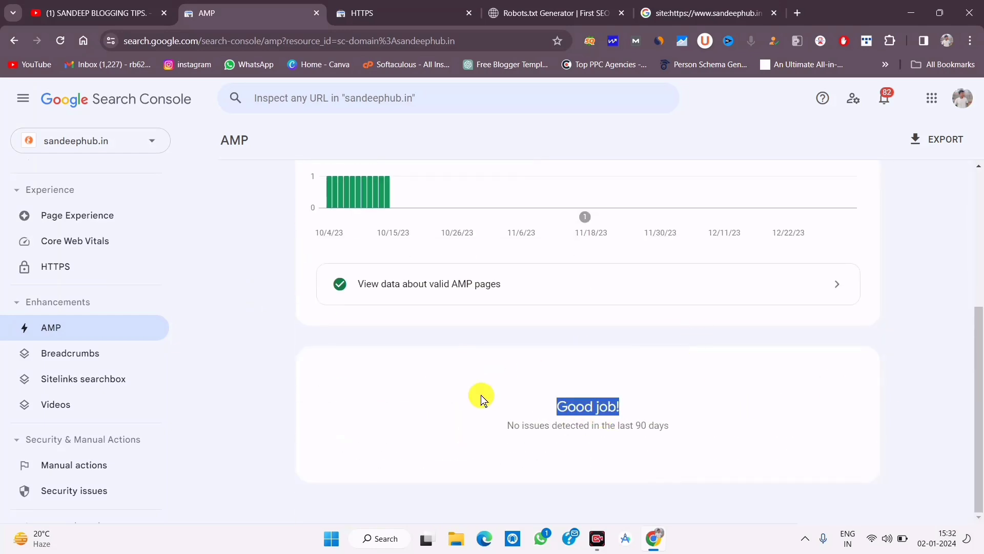
scroll(411, 334, "up", 4)
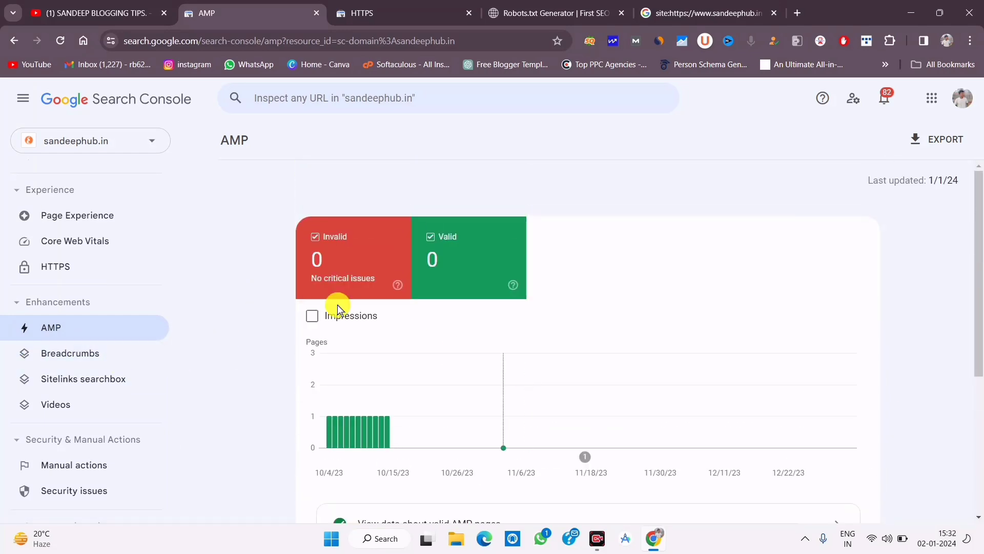
scroll(334, 281, "down", 4)
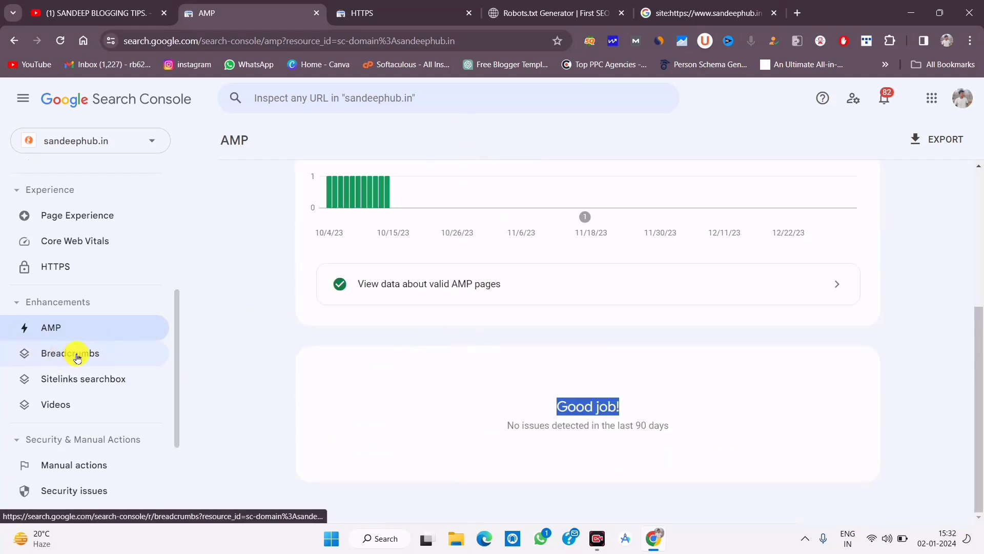
Open and review the Breadcrumbs report and the Sitelinks searchbox report for sandeephub.in
left_click(437, 11)
left_click(295, 5)
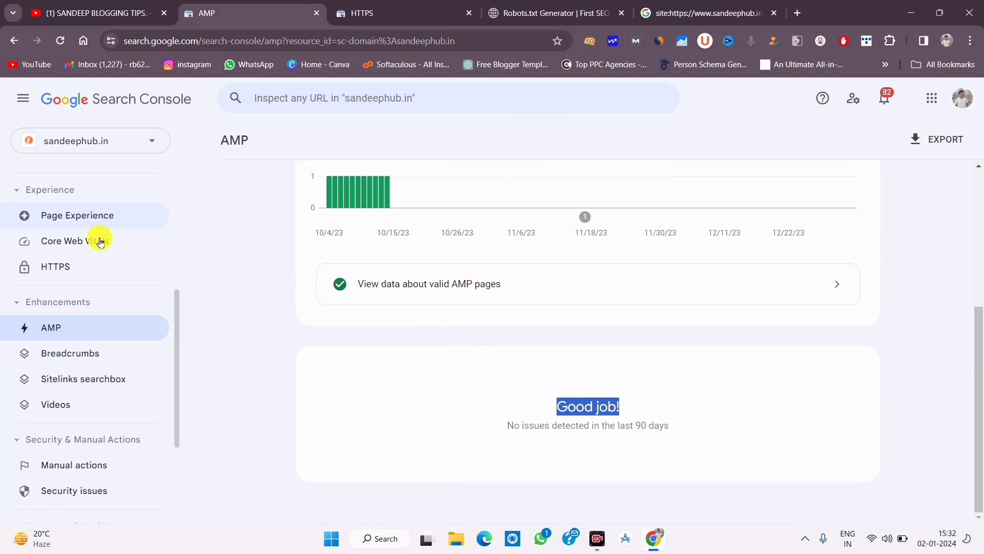
left_click(81, 353)
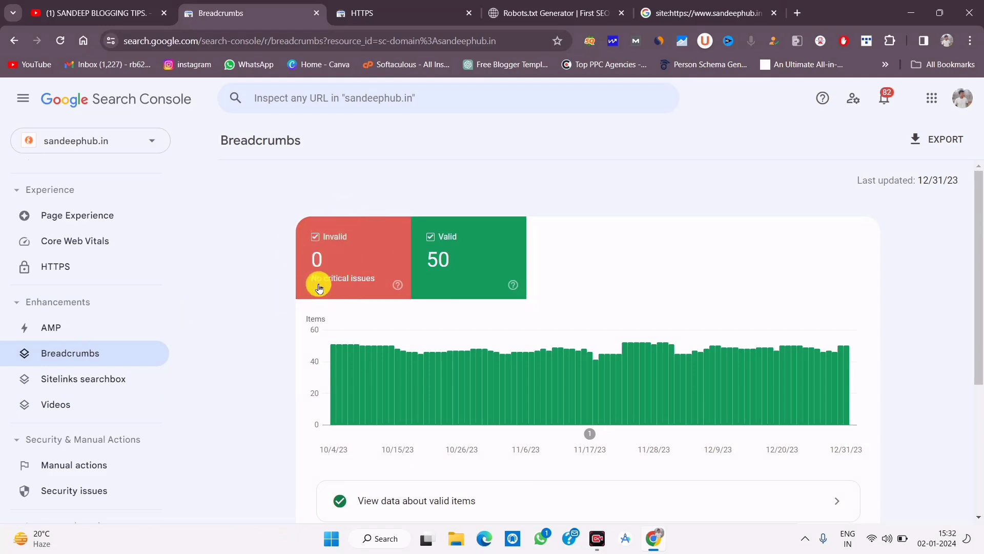
scroll(363, 322, "down", 5)
scroll(374, 297, "up", 5)
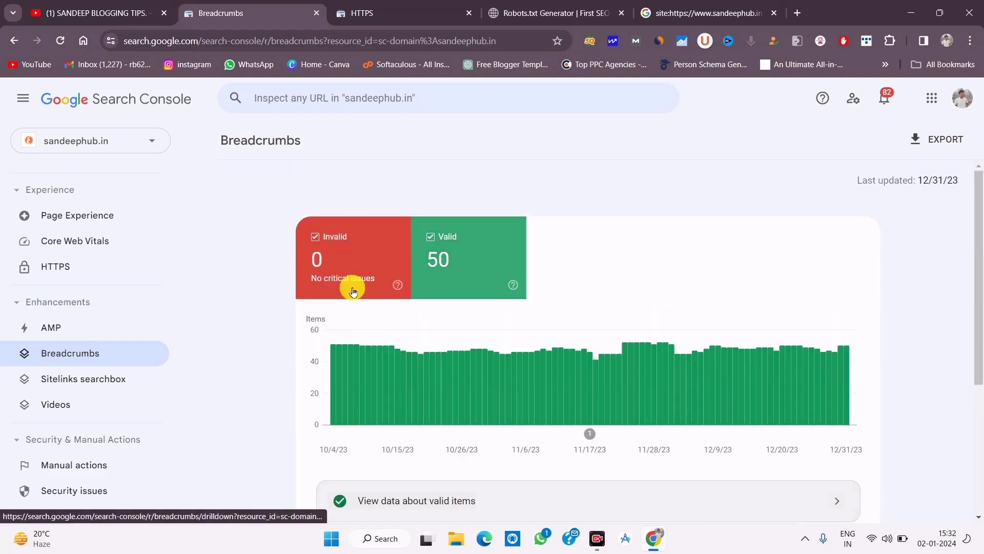
scroll(461, 333, "down", 5)
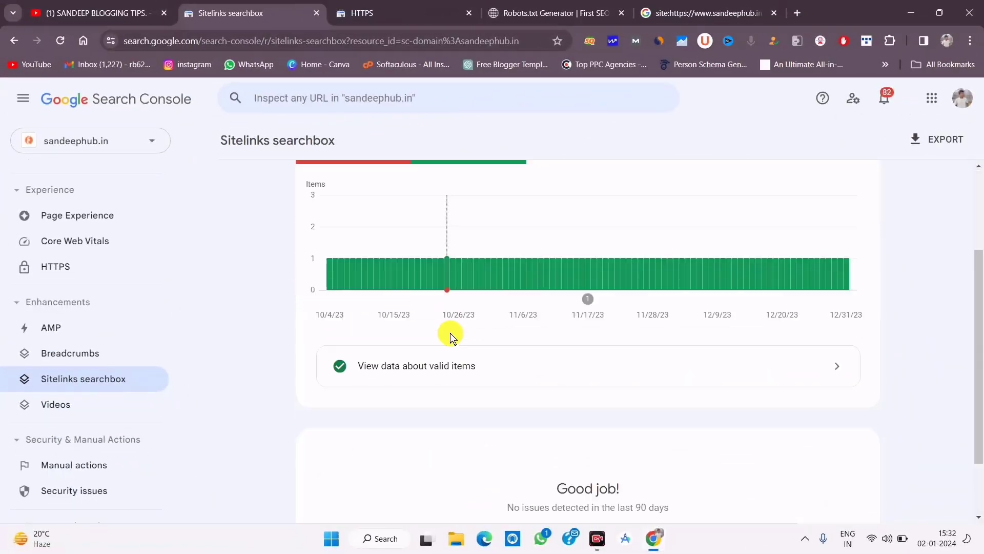
scroll(449, 334, "up", 3)
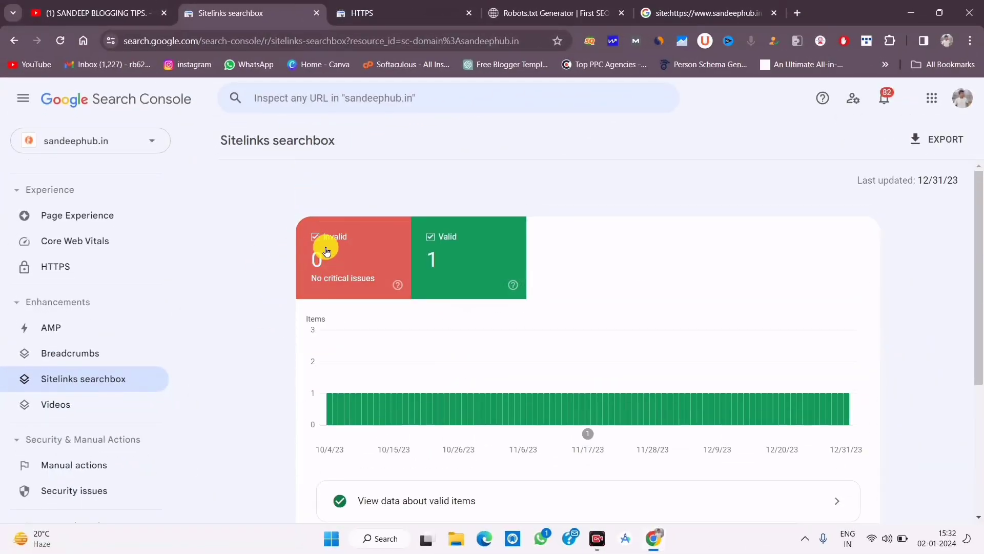
Check the issues section at the end of sandeephub.in's Sitelinks searchbox report
scroll(466, 387, "down", 4)
left_click_drag(554, 414, 751, 408)
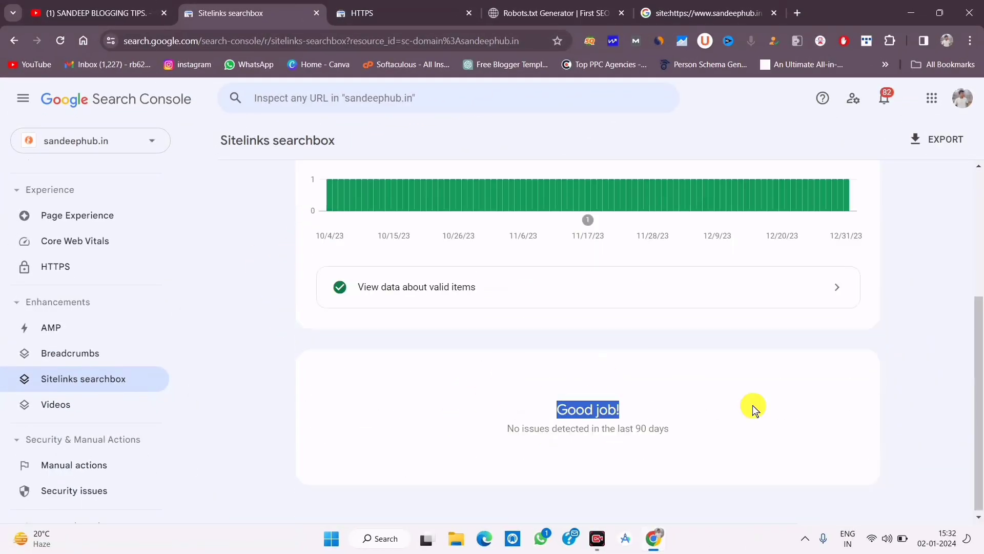
Review sandeephub.in's Videos report with invalid items hidden, then open its help article and return to the report
left_click(60, 408)
scroll(446, 344, "down", 2)
scroll(447, 344, "up", 2)
left_click(335, 314)
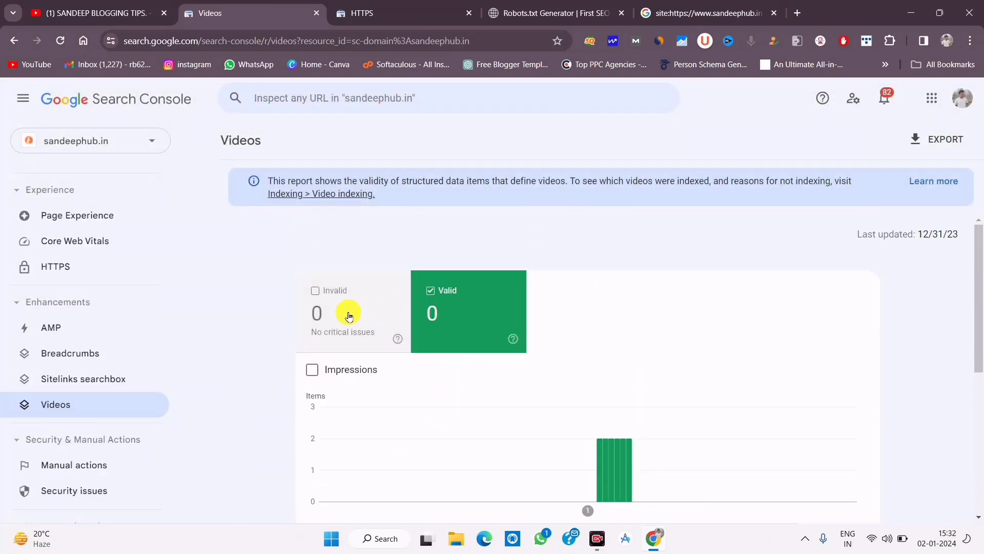
scroll(541, 436, "down", 5)
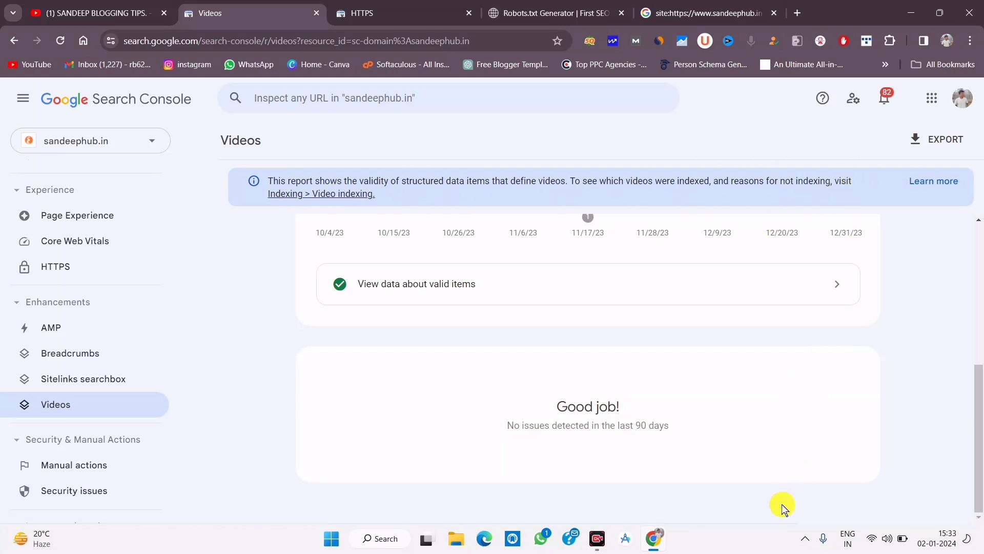
left_click(947, 184)
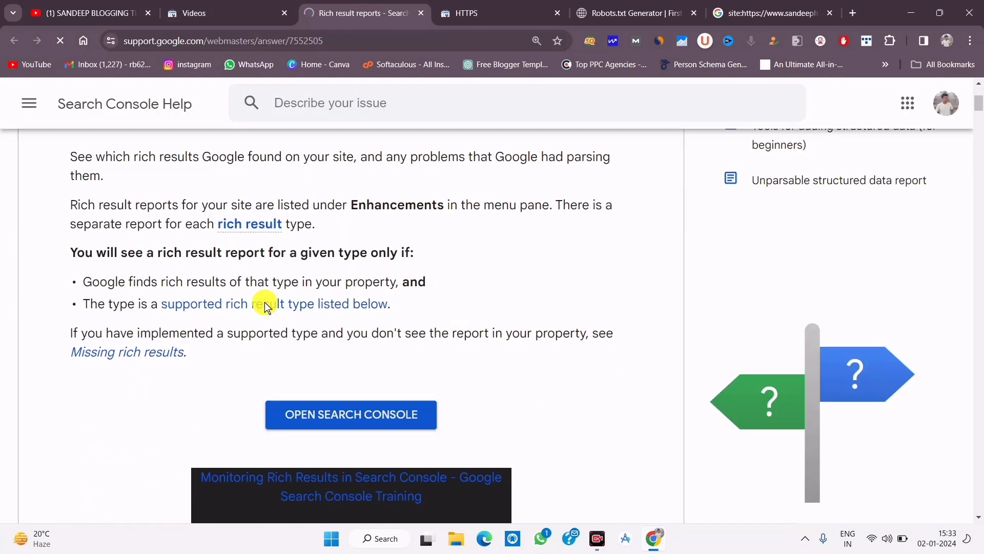
left_click(237, 16)
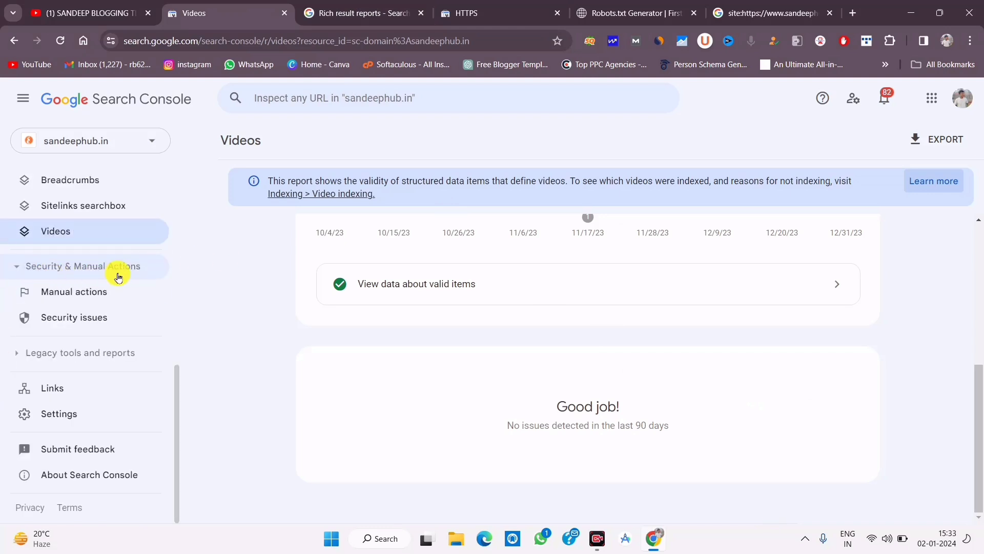
Check the Manual actions and Security issues reports for sandeephub.in
left_click(59, 291)
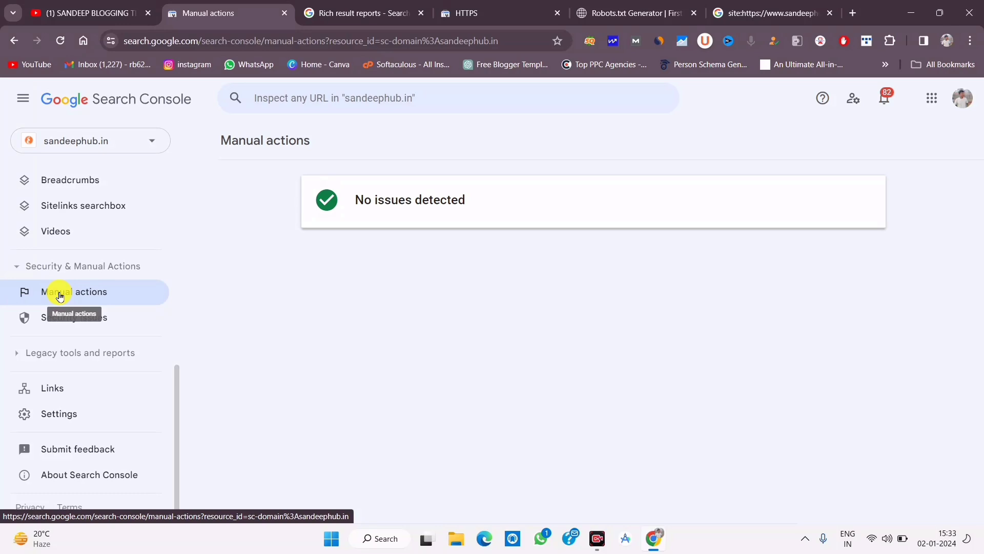
left_click(359, 11)
left_click(195, 6)
left_click(470, 9)
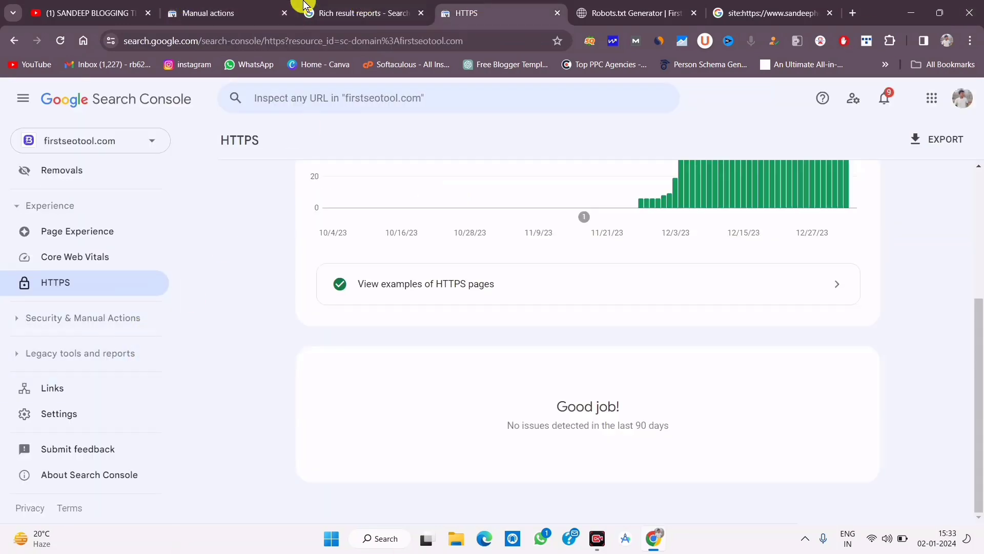
left_click(220, 10)
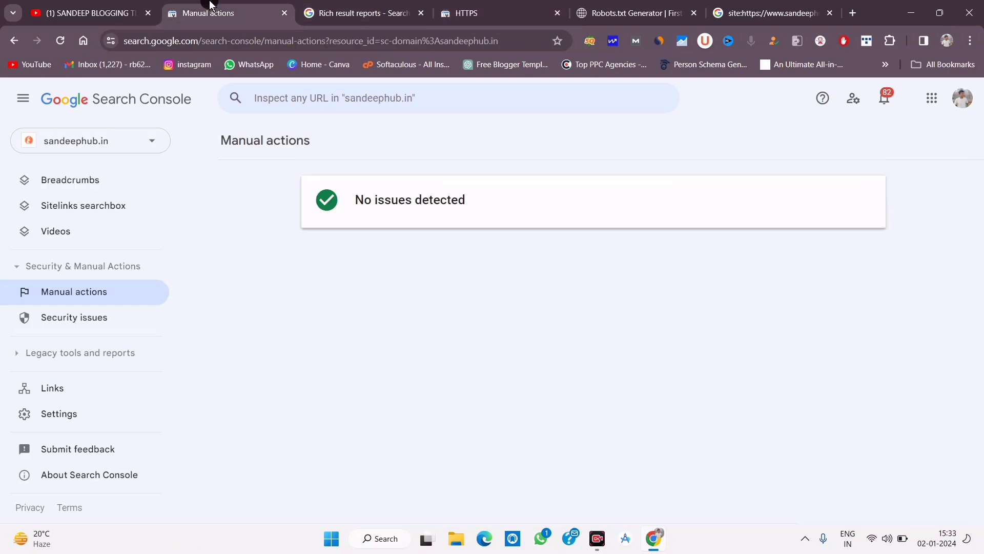
left_click(66, 318)
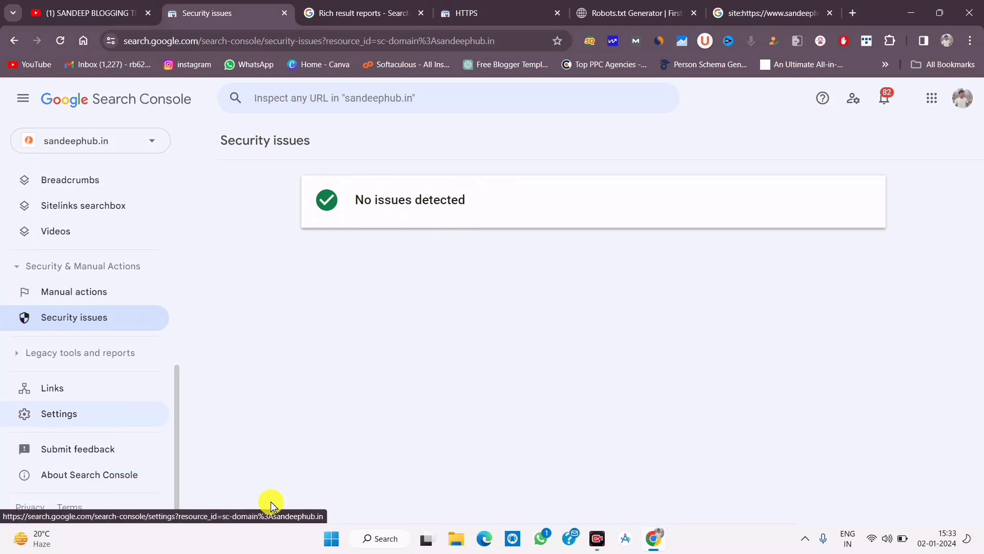
Expand Legacy tools and reports for sandeephub.in and try to open Web Tools
left_click(16, 358)
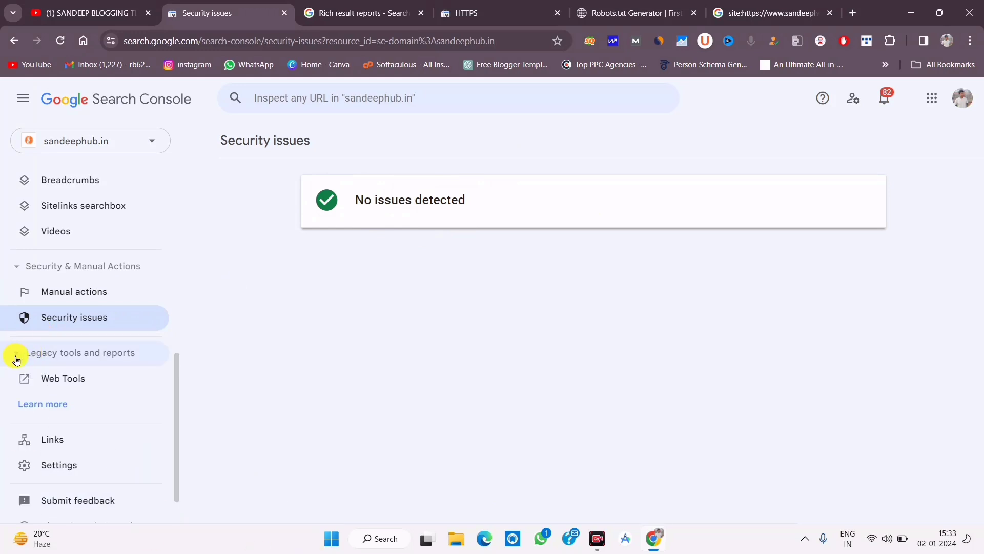
left_click(96, 383)
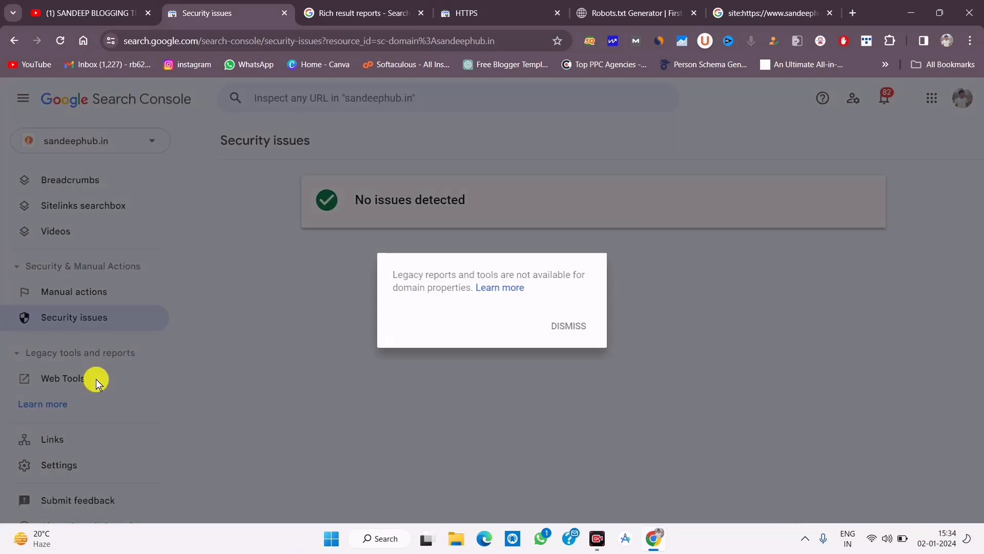
left_click(570, 330)
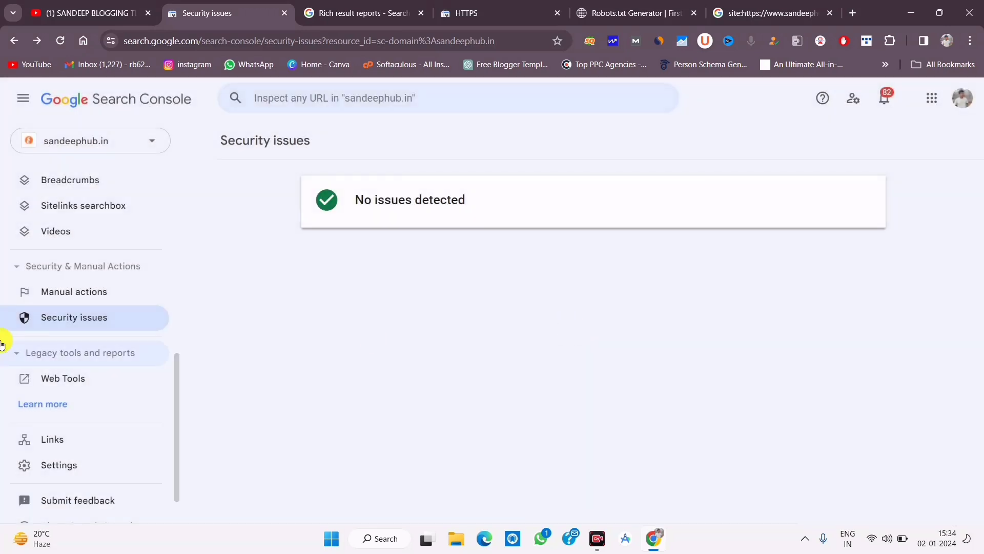
left_click(62, 377)
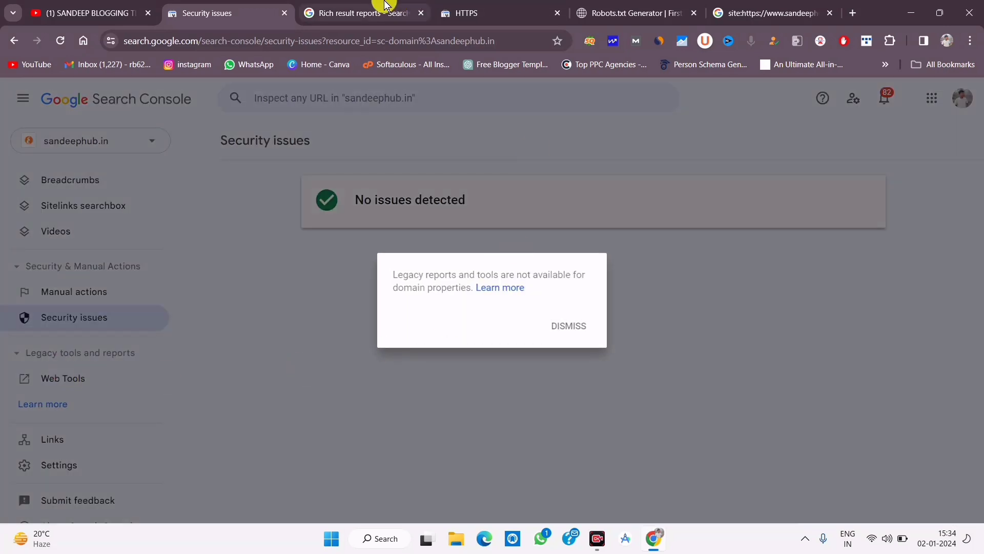
Try to open Web Tools for firstseotool.com, then return to sandeephub.in and dismiss its notice
left_click(466, 9)
left_click(18, 353)
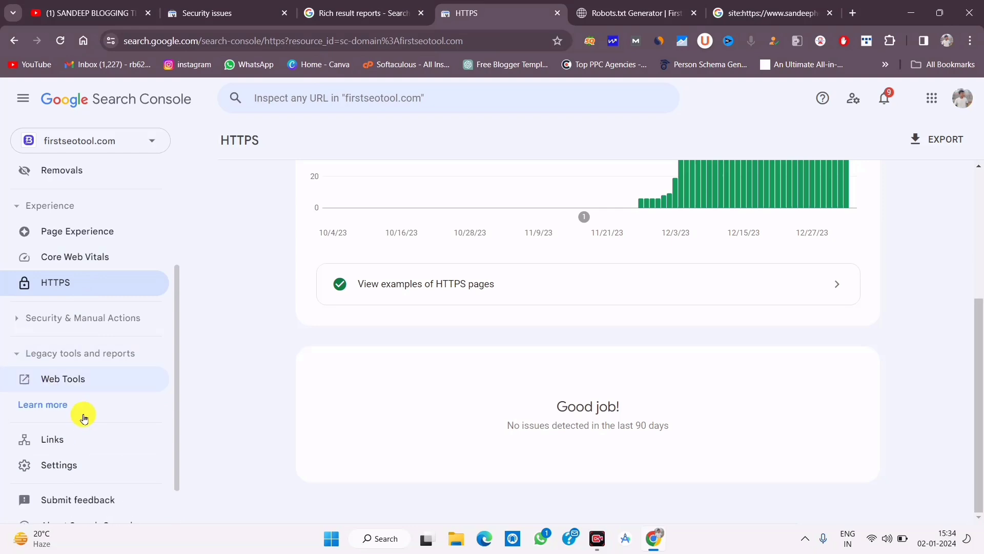
left_click(73, 377)
left_click(576, 330)
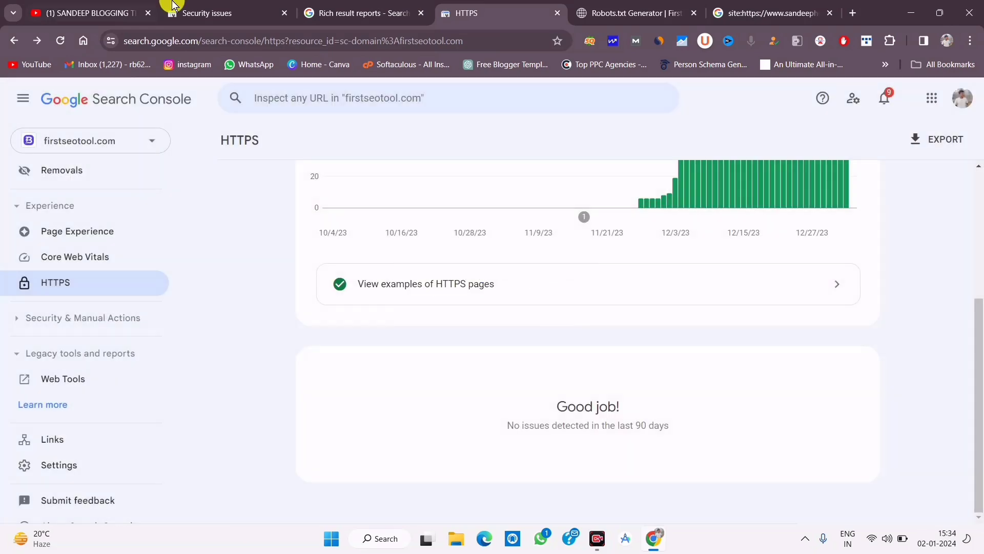
left_click(203, 10)
left_click(573, 328)
Open the Links reports of sandeephub.in and firstseotool.com and compare their external and internal links
scroll(103, 390, "down", 1)
left_click(46, 382)
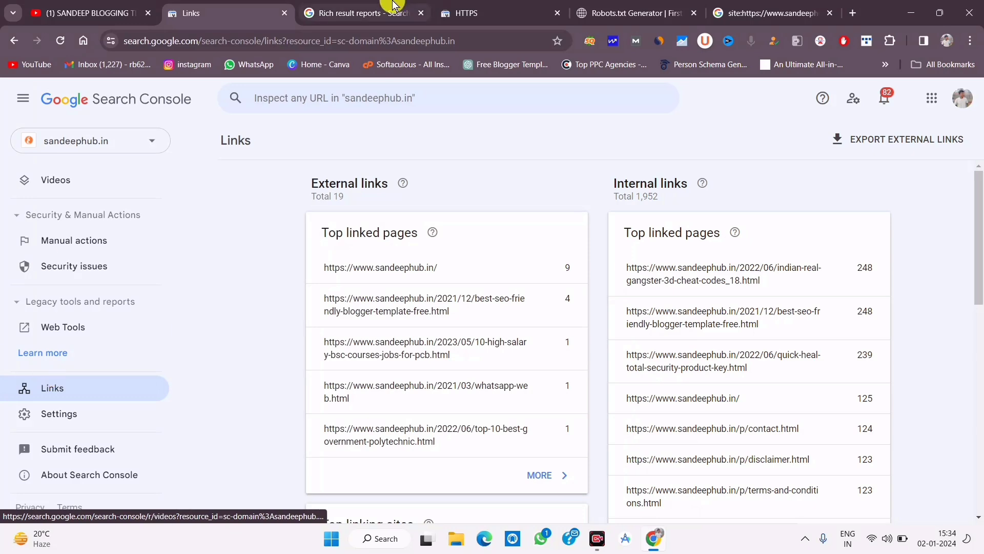
left_click(461, 13)
left_click(59, 439)
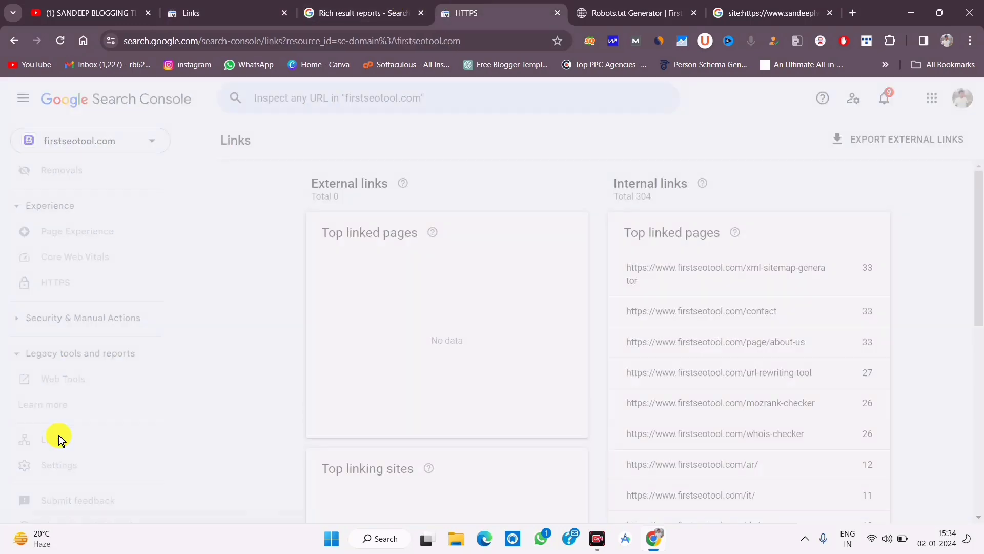
scroll(728, 369, "down", 5)
scroll(437, 284, "up", 5)
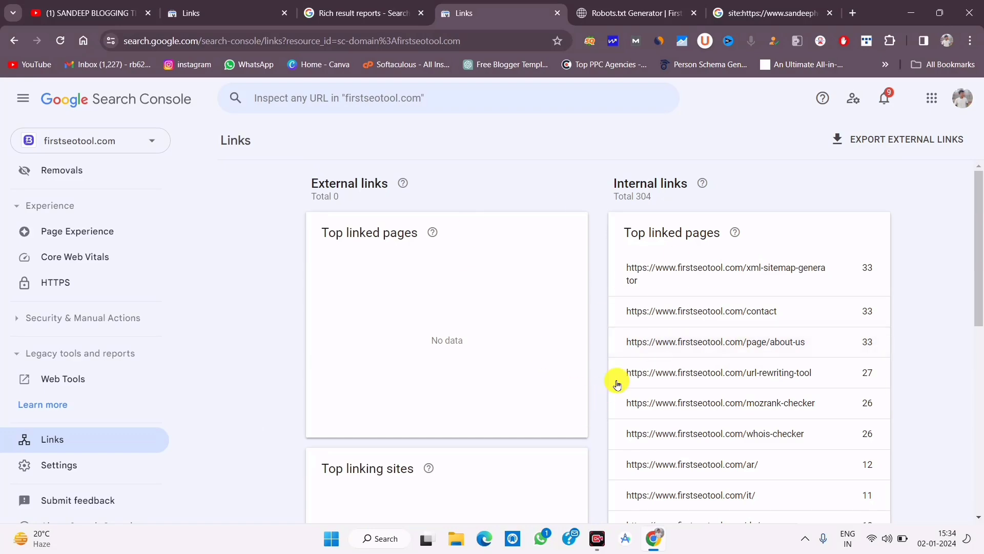
scroll(598, 391, "down", 4)
scroll(731, 286, "down", 4)
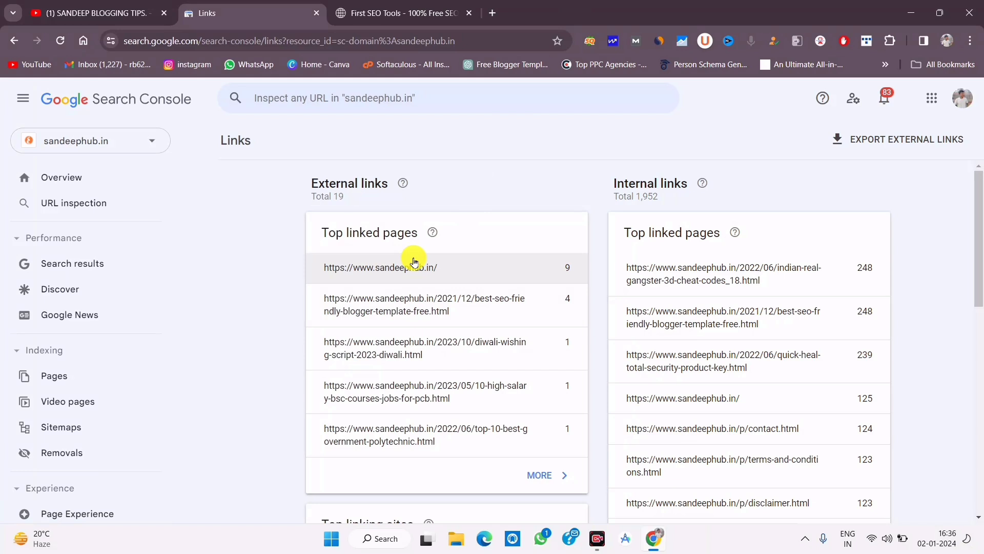
Open the external link details for sandeephub.in's best-seo-friendly-blogger-template-free.html page and browse the live article down to its download link
left_click(415, 304)
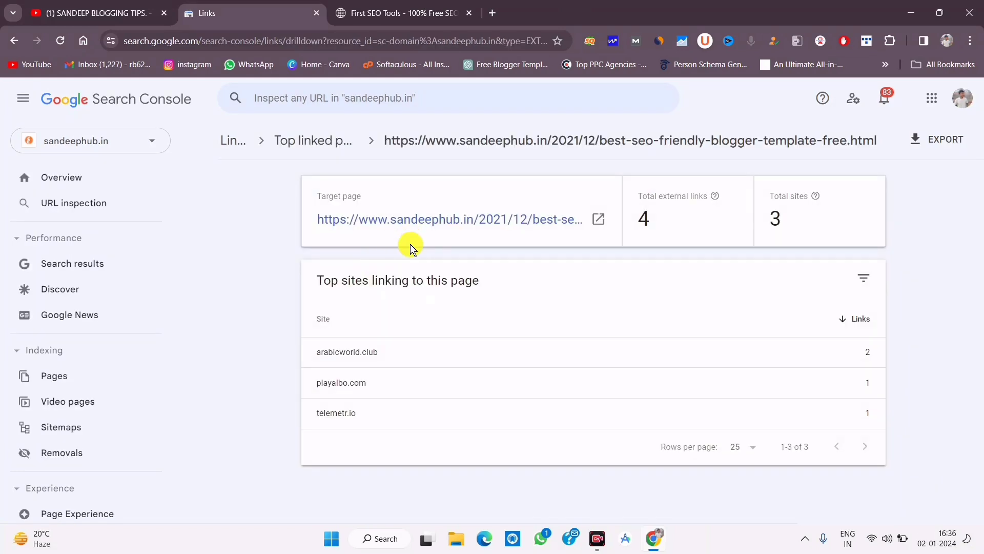
left_click(580, 222)
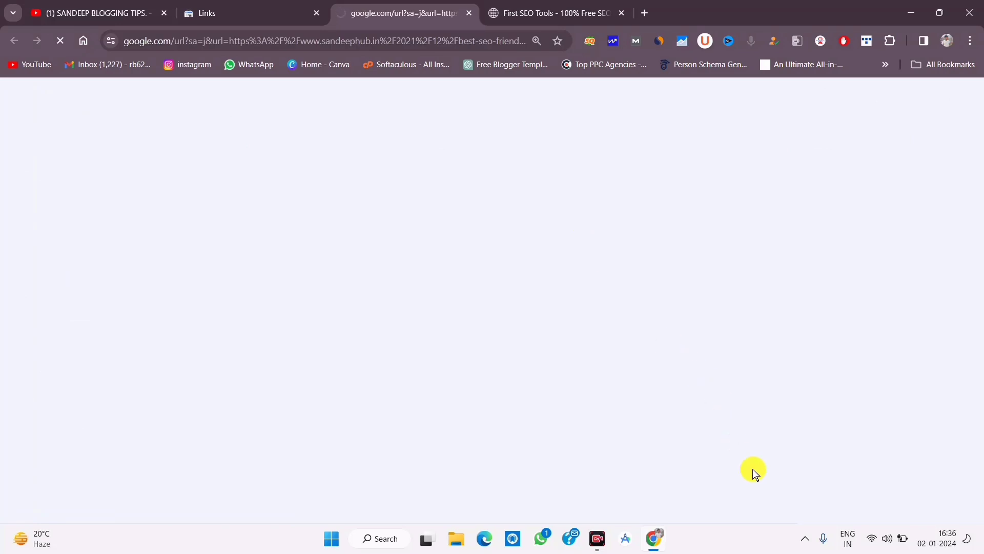
scroll(352, 384, "down", 15)
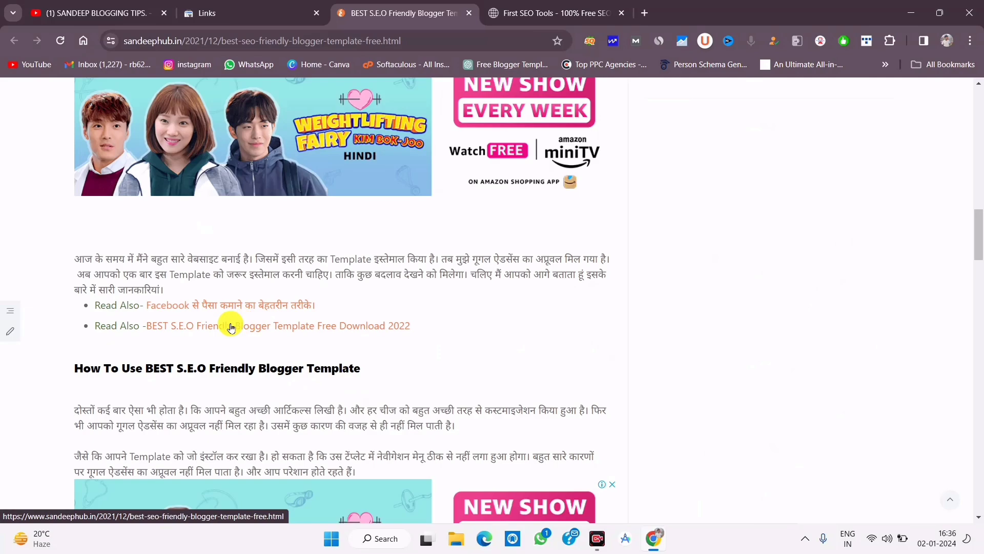
scroll(230, 328, "down", 20)
scroll(213, 313, "down", 1)
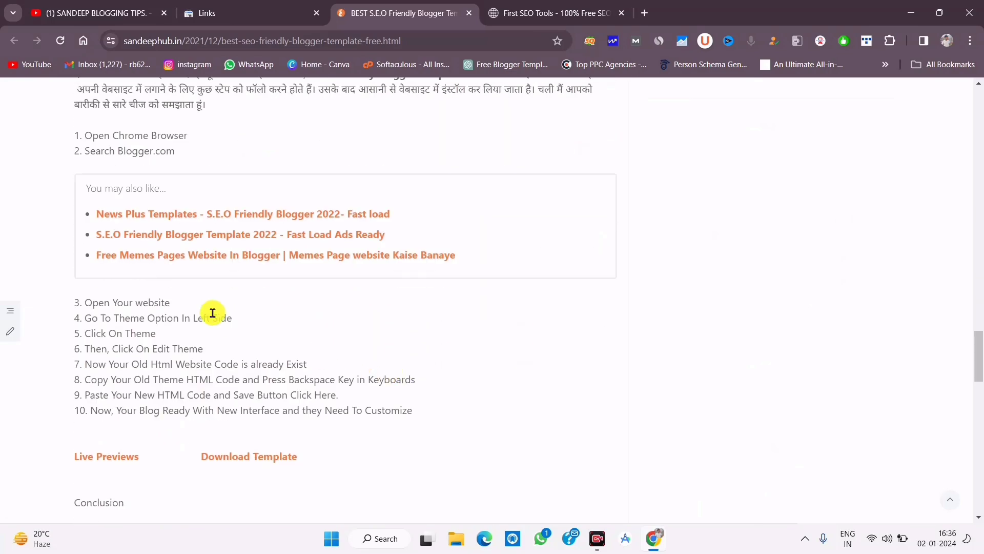
Follow the article's Download Template link to the external site, then close both pages and return to sandeephub.in's Links report
left_click(257, 460)
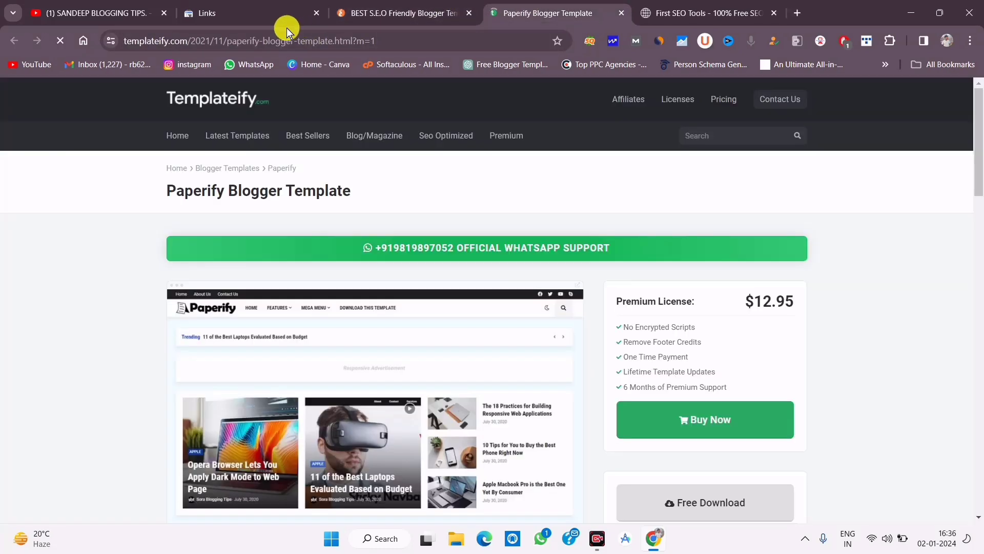
left_click(286, 38)
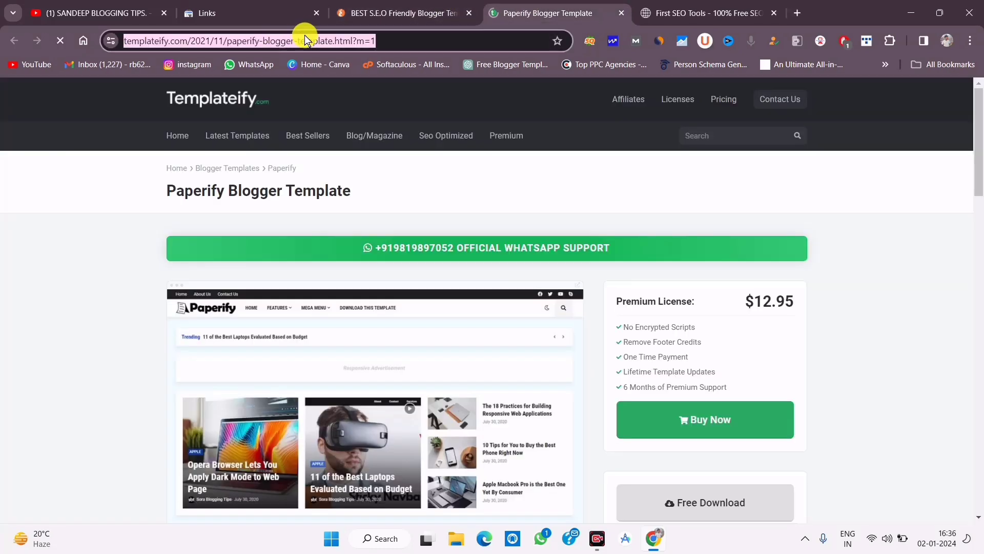
left_click(407, 13)
left_click(622, 13)
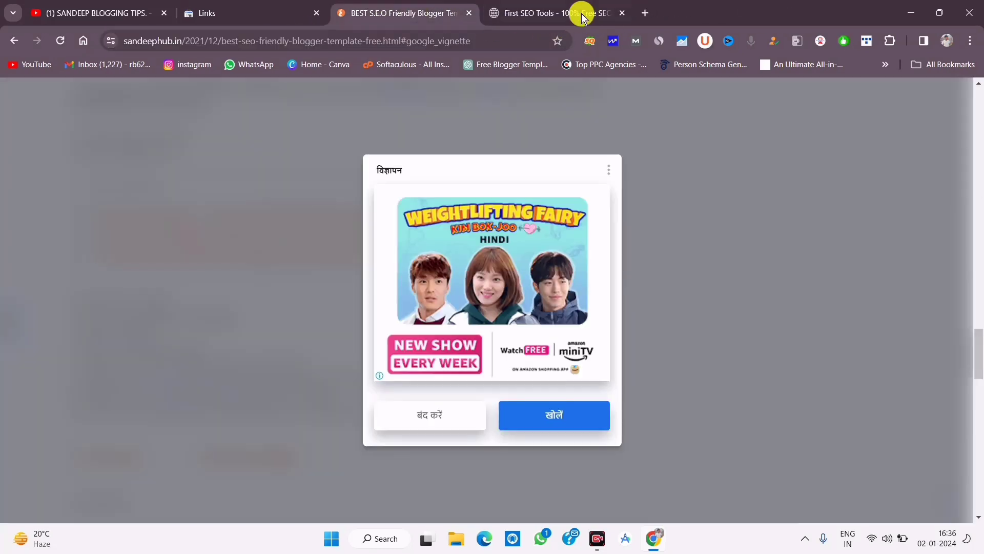
left_click(291, 11)
left_click(469, 13)
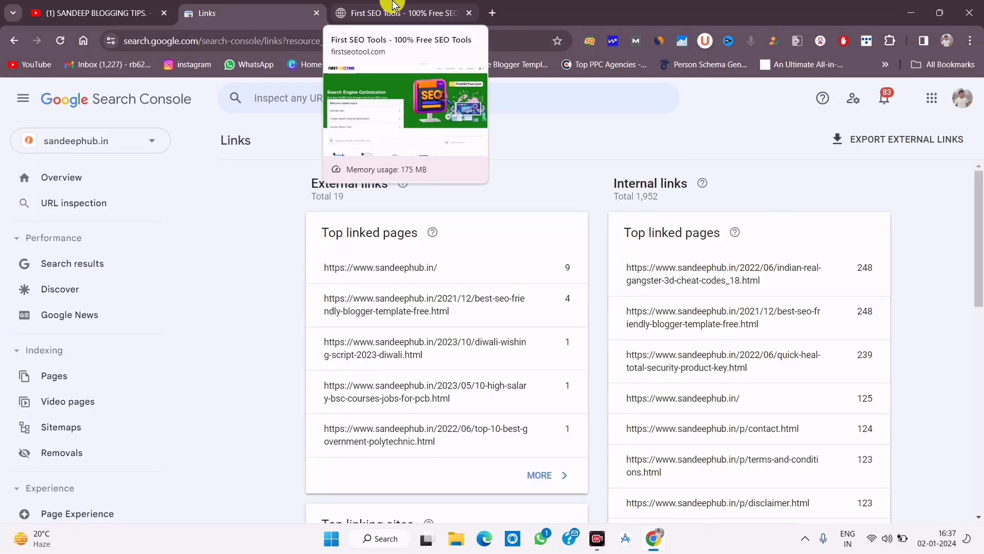
Open the internal link details for sandeephub.in's terms-and-conditions.html page and browse the live page
left_click(696, 470)
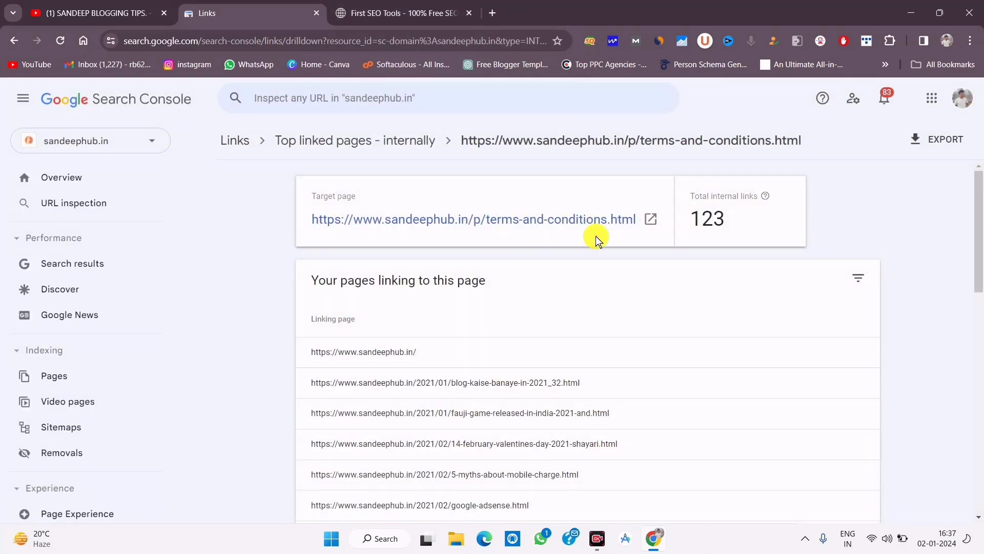
left_click(585, 222)
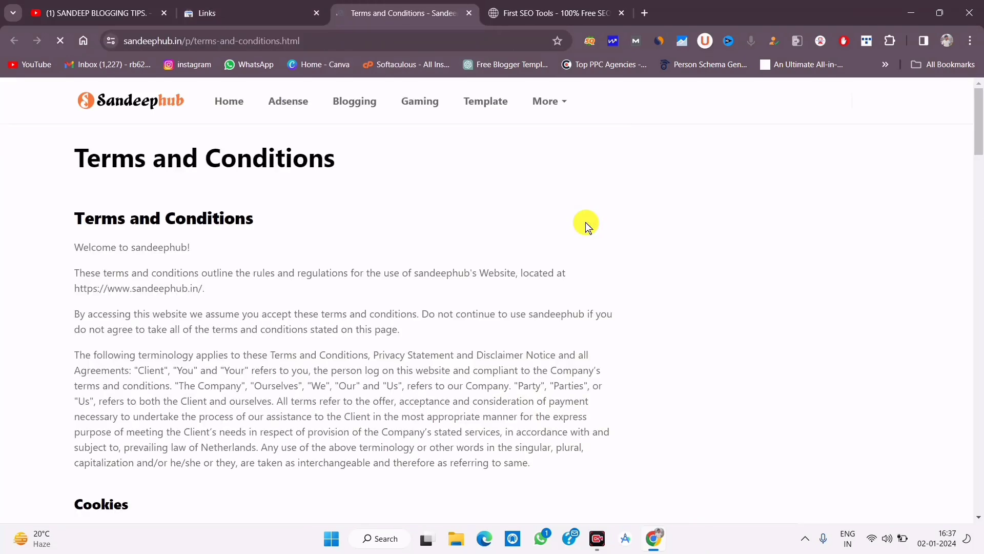
scroll(354, 209, "down", 10)
scroll(360, 342, "down", 20)
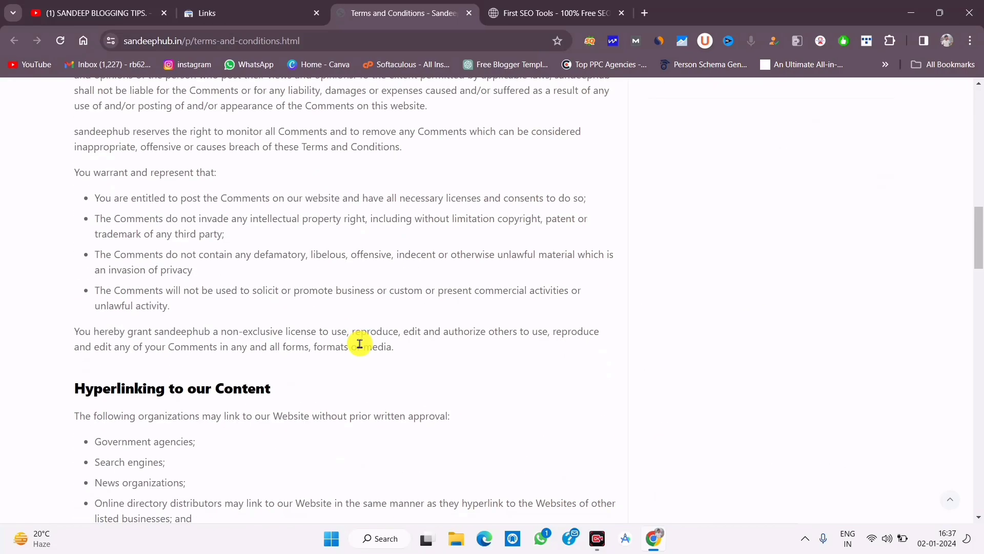
scroll(328, 334, "down", 8)
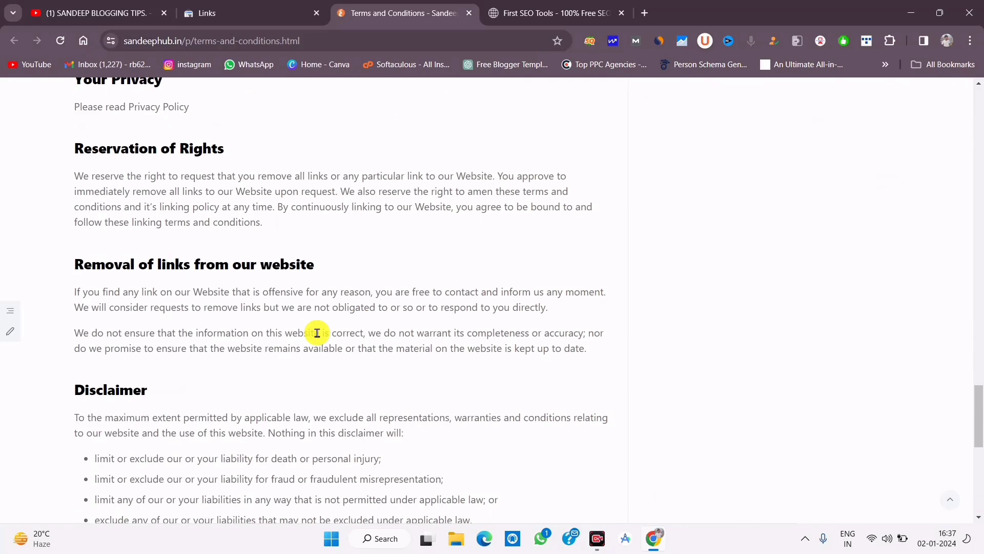
Find and open the Terms And Conditions Generator link on the page, then return to sandeephub.in's Links report
scroll(452, 337, "up", 20)
scroll(447, 342, "up", 7)
scroll(441, 346, "down", 3)
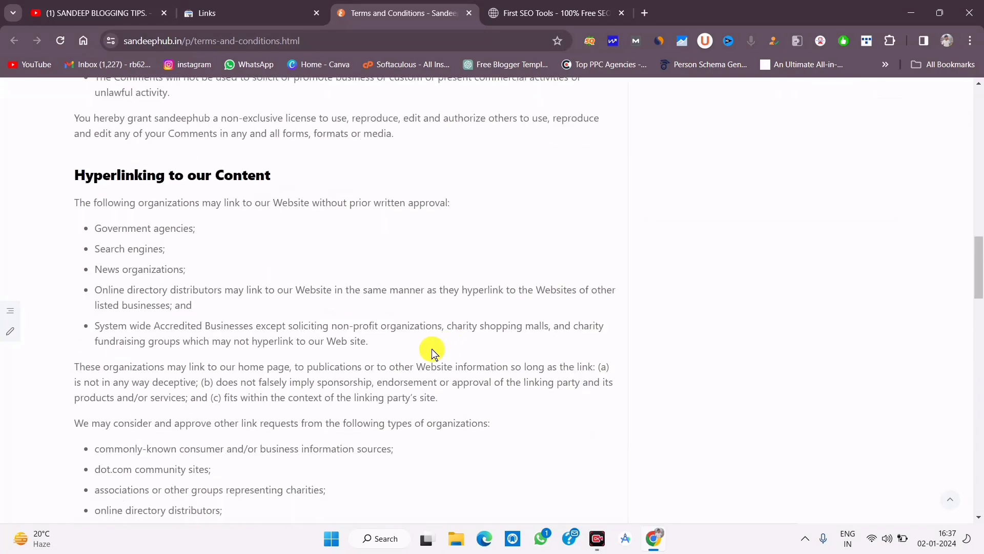
scroll(254, 430, "down", 4)
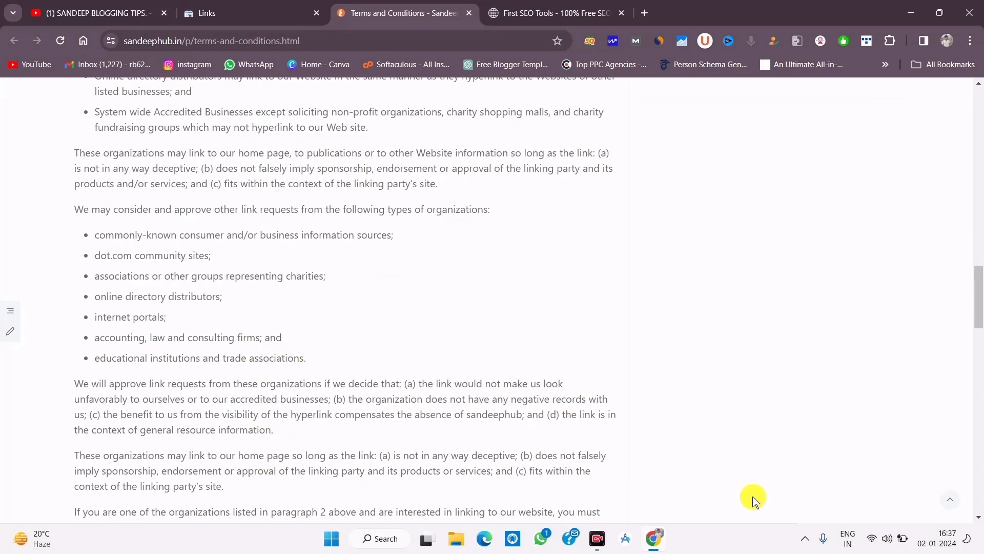
scroll(449, 190, "up", 15)
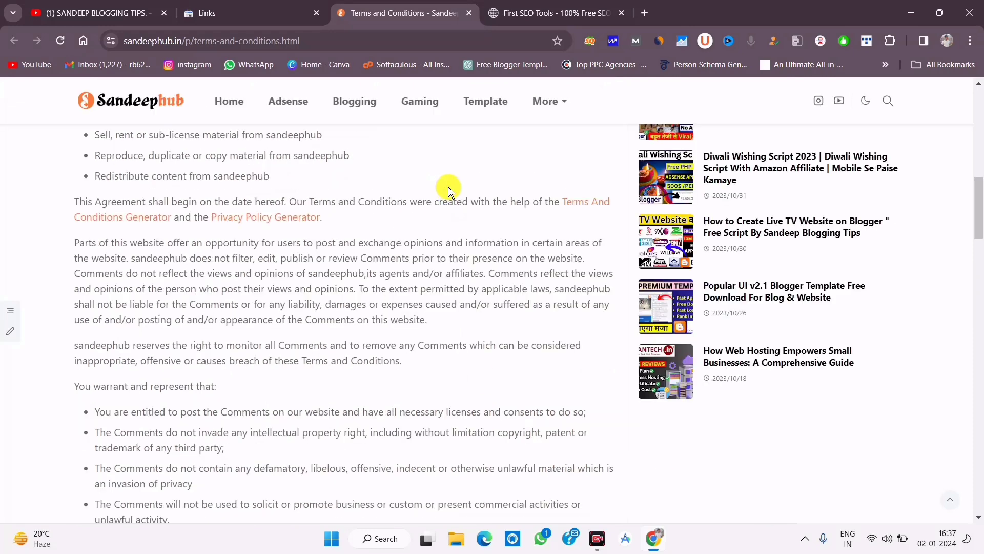
left_click(576, 206)
key("ctrl+shift+Tab")
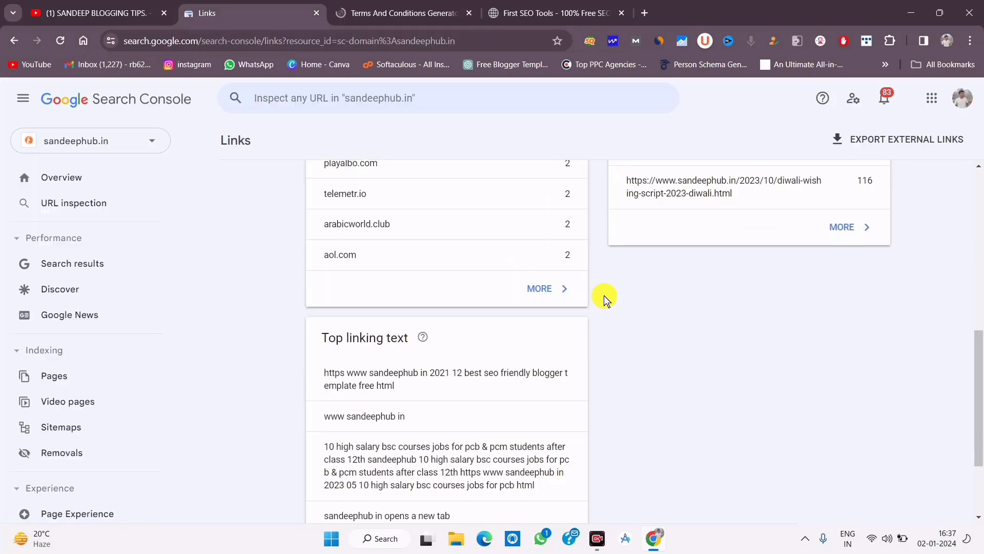
Examine the Top linking sites list in sandeephub.in's Links report and read its help explanation
scroll(604, 296, "up", 4)
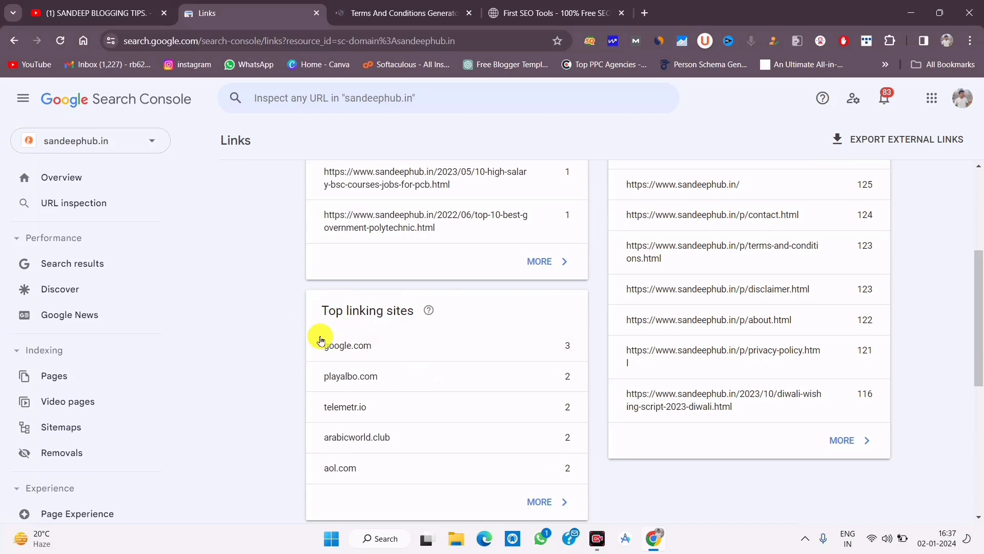
left_click_drag(322, 313, 393, 311)
mouse_move(428, 310)
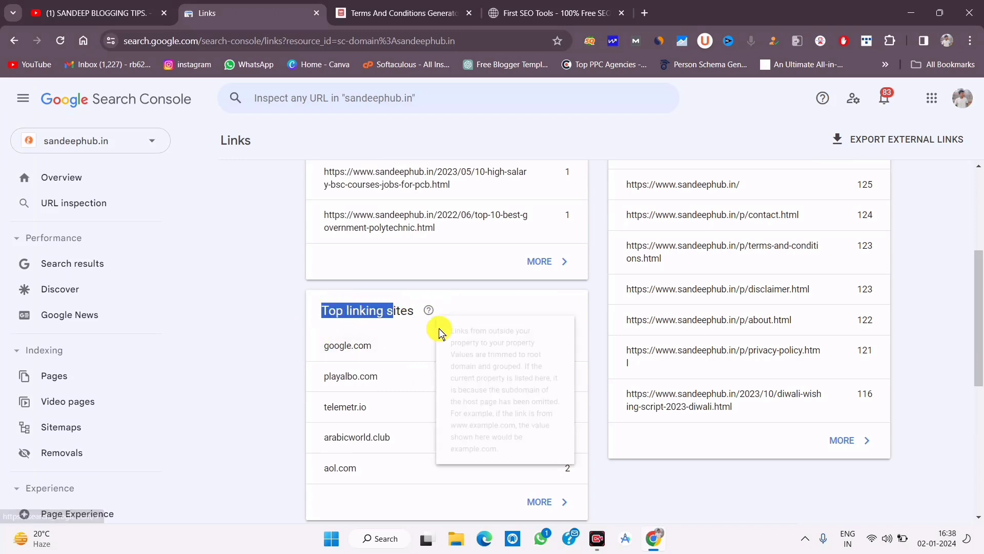
left_click(247, 320)
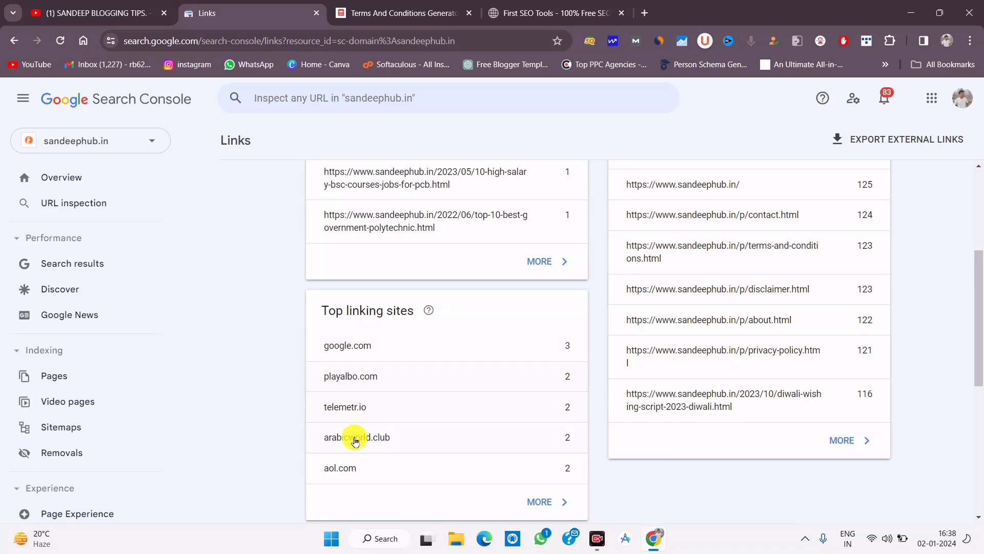
Open the arabicworld.club linking site details, visit the external site, and return to sandeephub.in's Links report
left_click(477, 438)
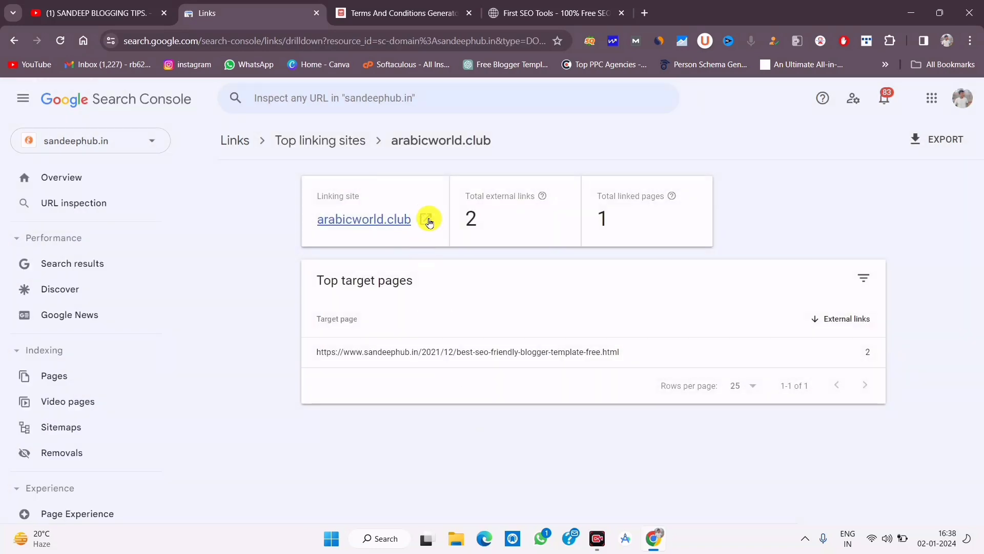
left_click(432, 220)
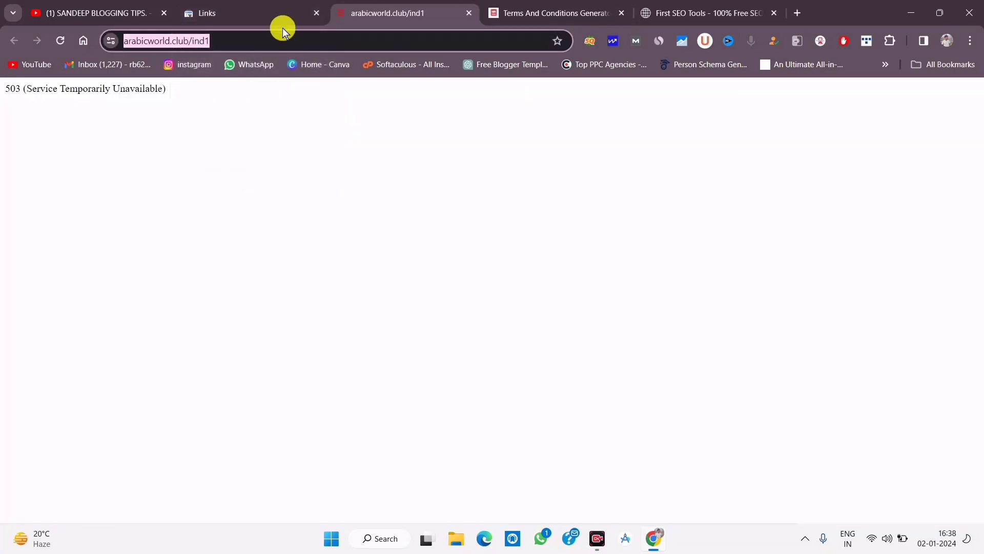
left_click(246, 6)
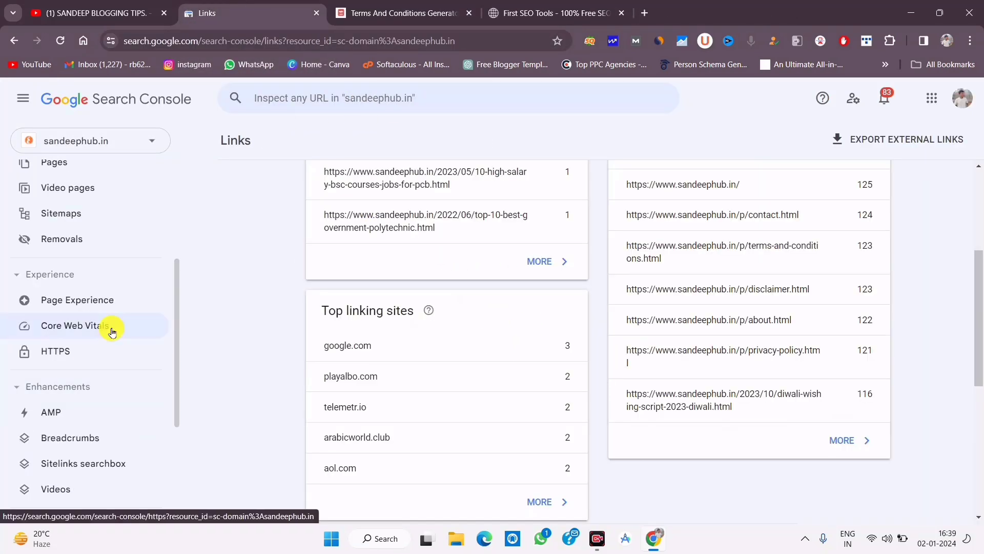
Open sandeephub.in's Settings and examine the Ownership verification page, including the verification method used
scroll(100, 410, "down", 4)
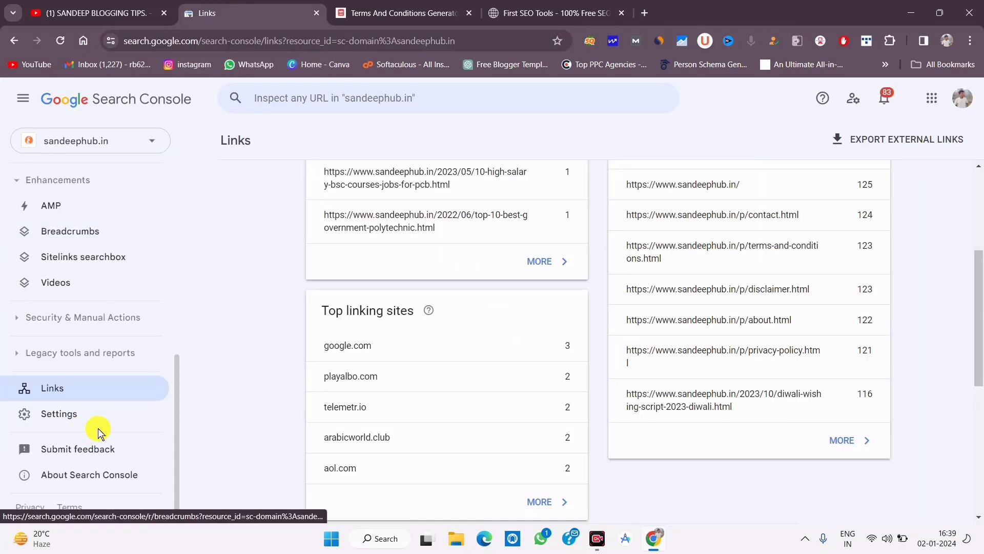
left_click(68, 419)
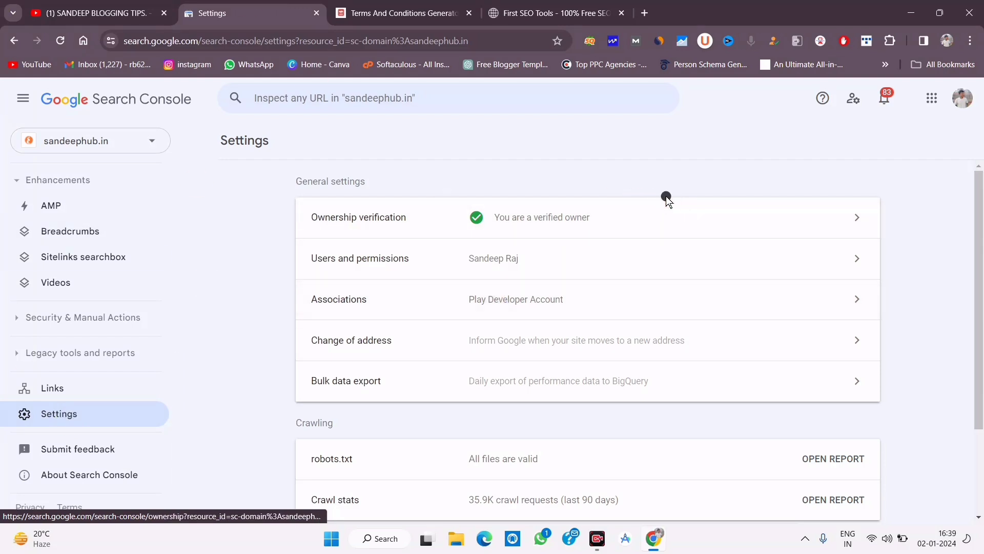
left_click(663, 227)
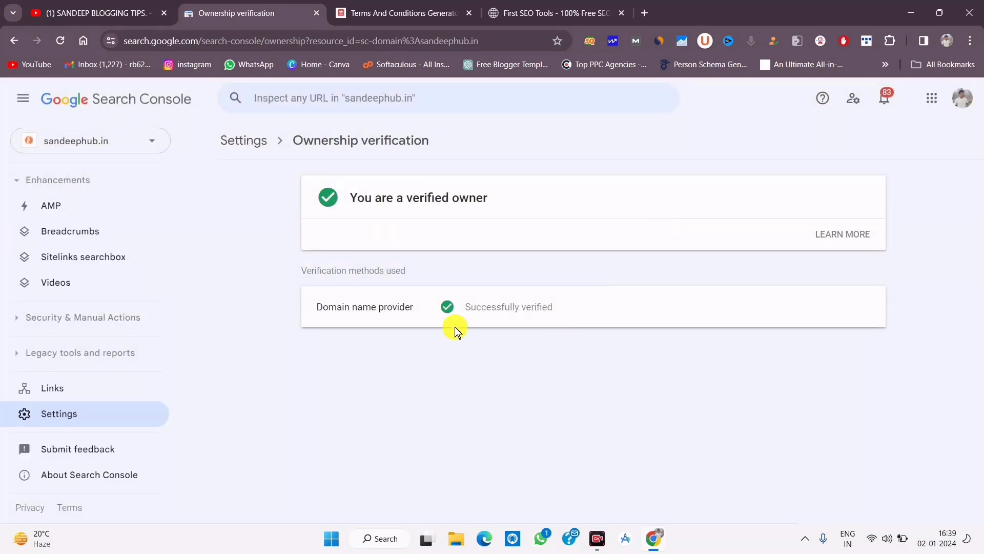
left_click_drag(428, 312, 622, 323)
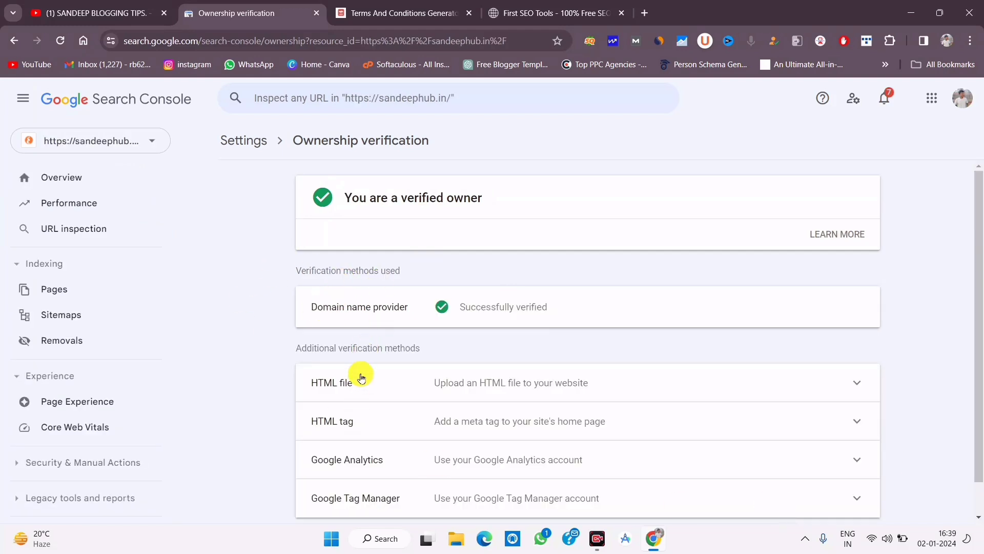
scroll(362, 378, "down", 1)
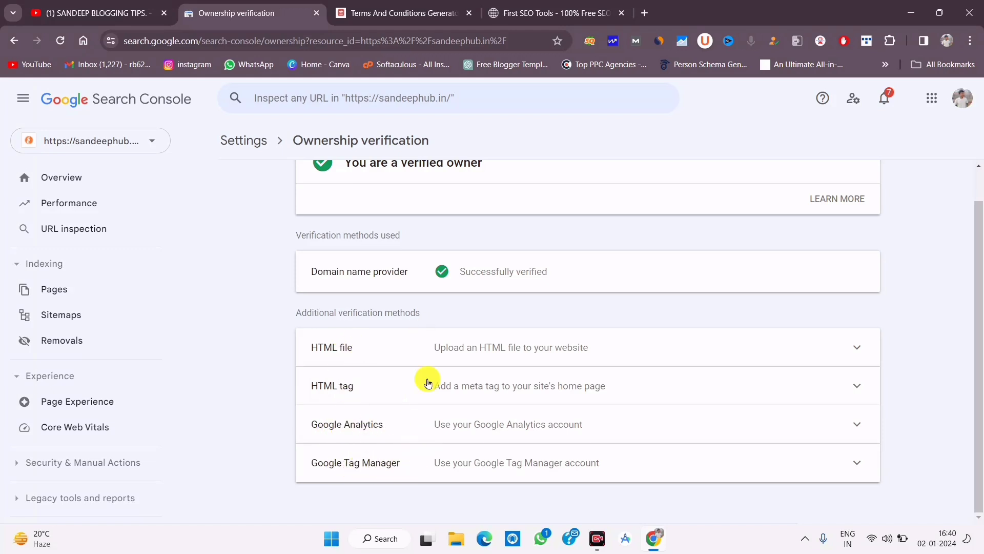
left_click_drag(294, 326, 405, 311)
left_click(105, 12)
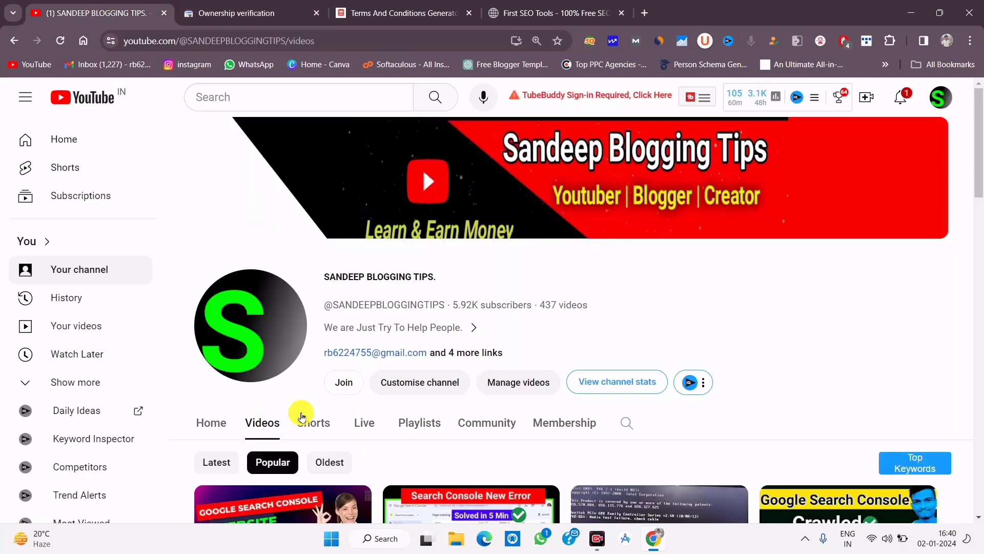
scroll(336, 398, "down", 4)
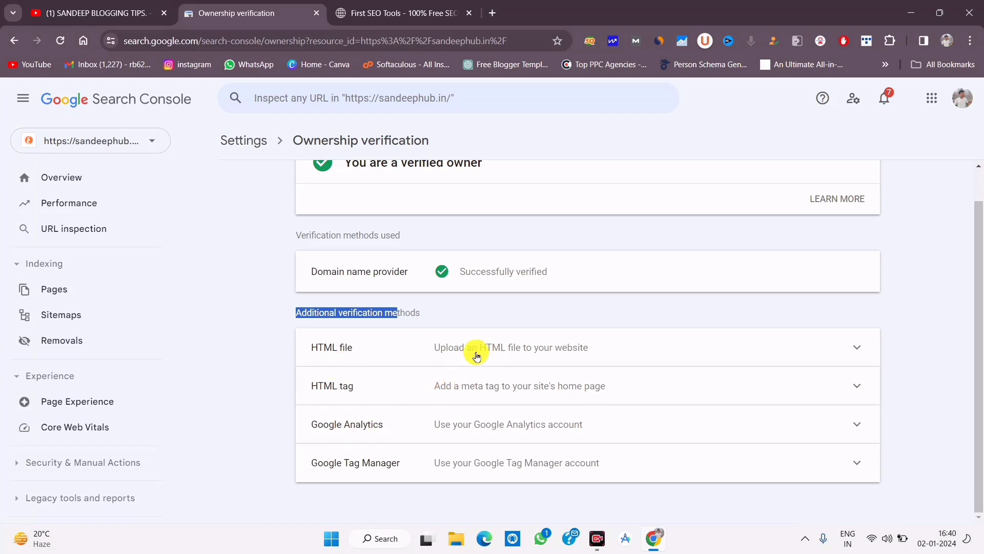
Go back from Ownership verification to Settings and open the Add user form in Users and permissions
scroll(97, 440, "down", 3)
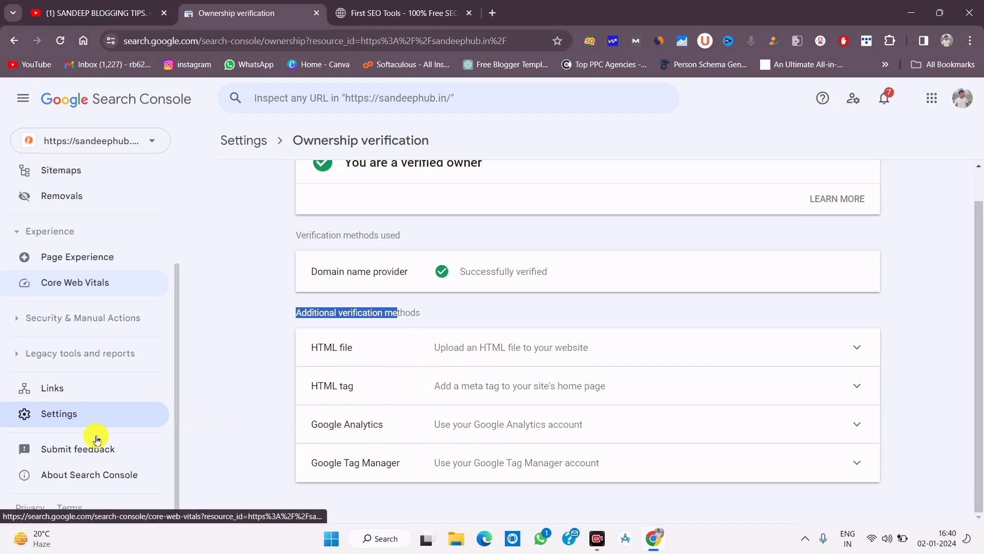
scroll(97, 439, "up", 3)
scroll(622, 380, "up", 1)
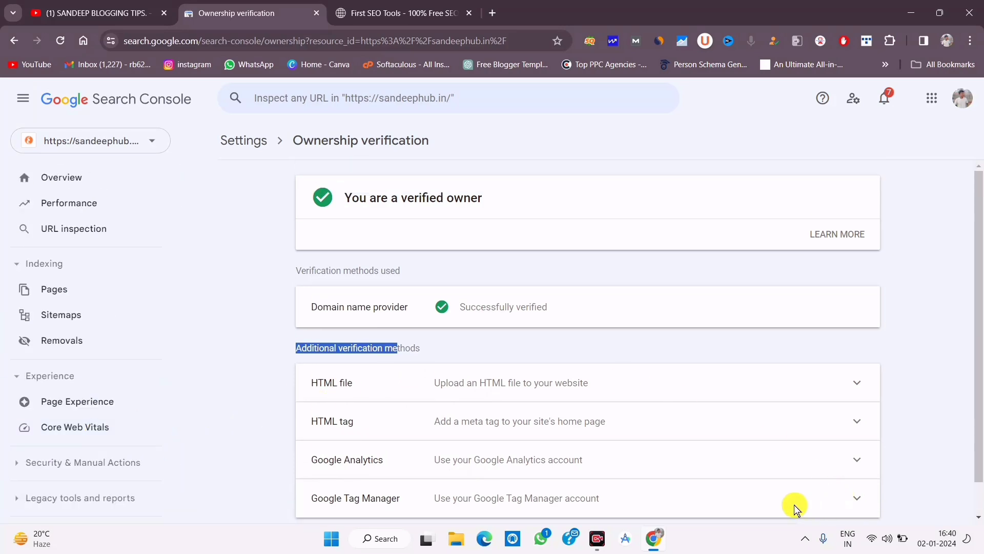
key("alt+Left")
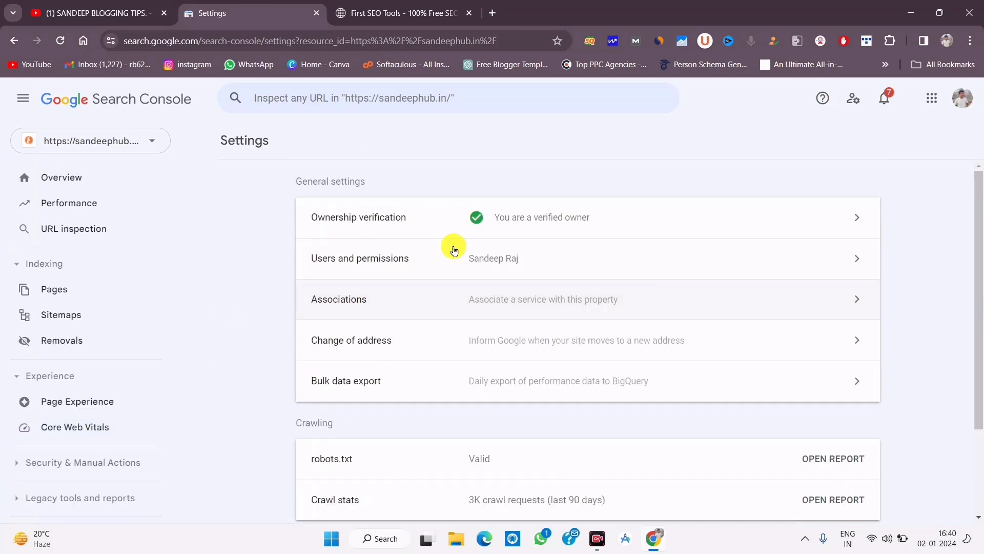
left_click(607, 248)
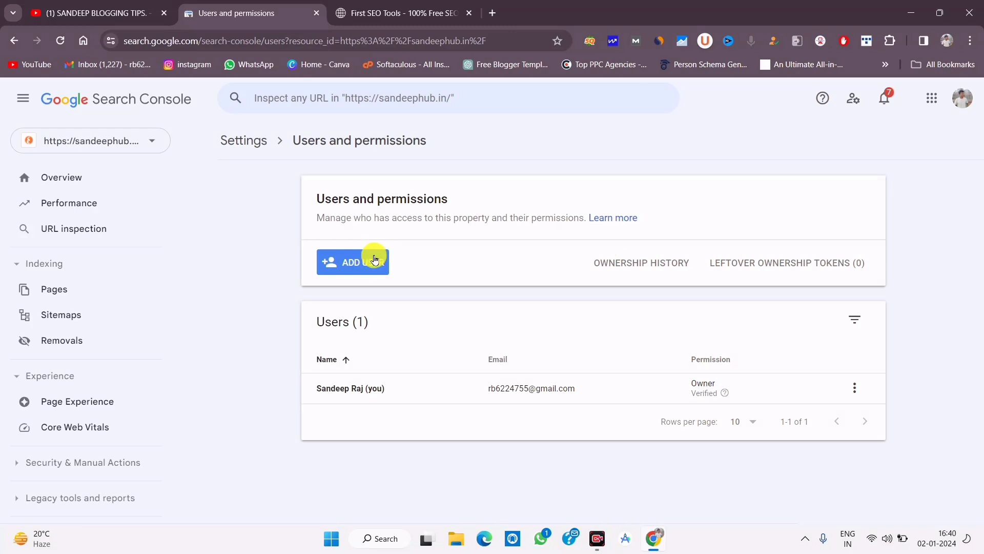
left_click(375, 260)
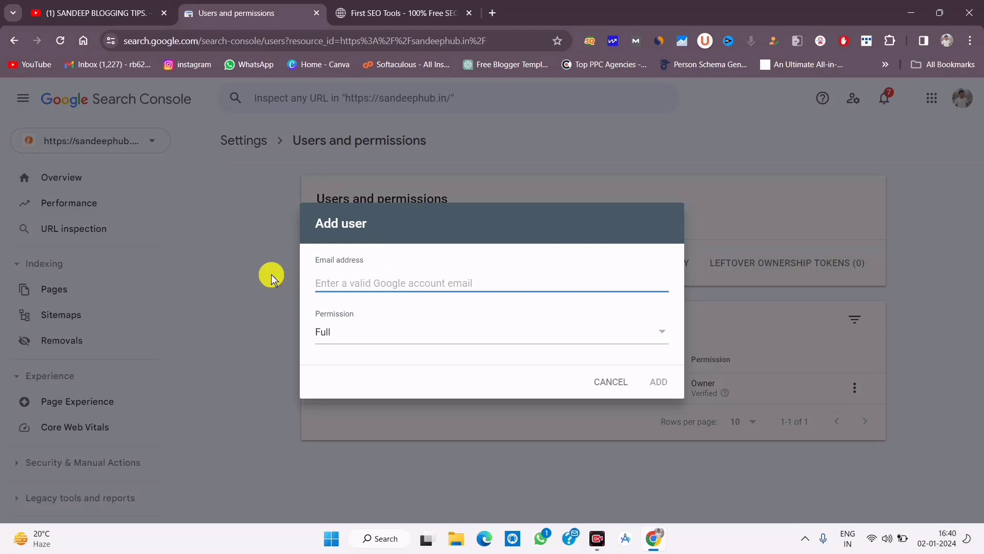
Try the Full and Restricted permission options for a new user, then cancel the form and return to Settings
left_click(348, 333)
left_click(353, 308)
left_click(345, 334)
left_click(347, 377)
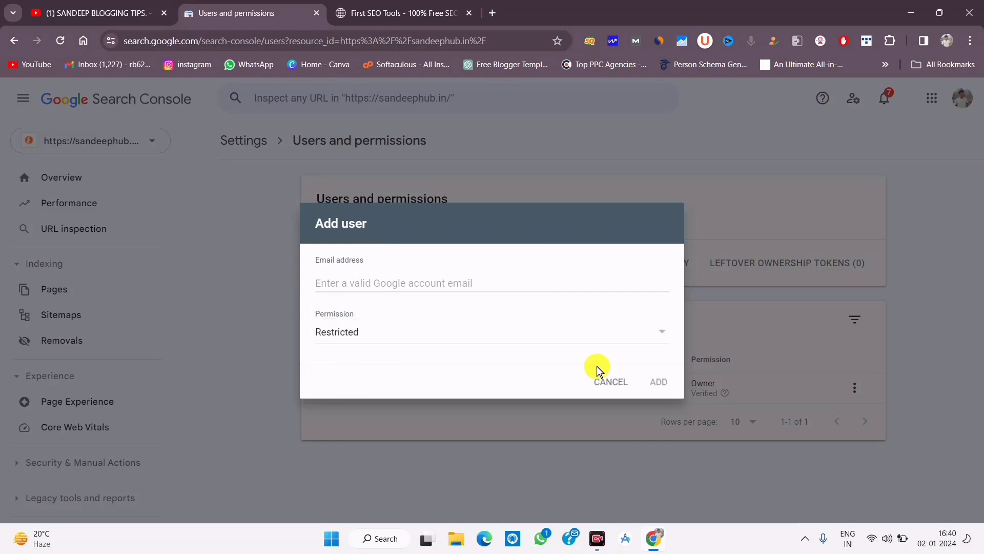
left_click(612, 380)
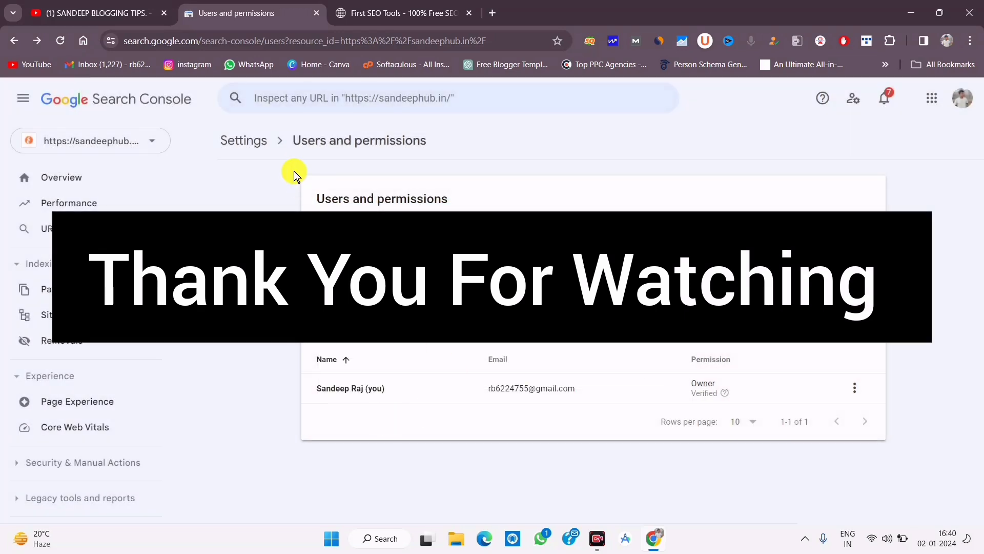
left_click(236, 140)
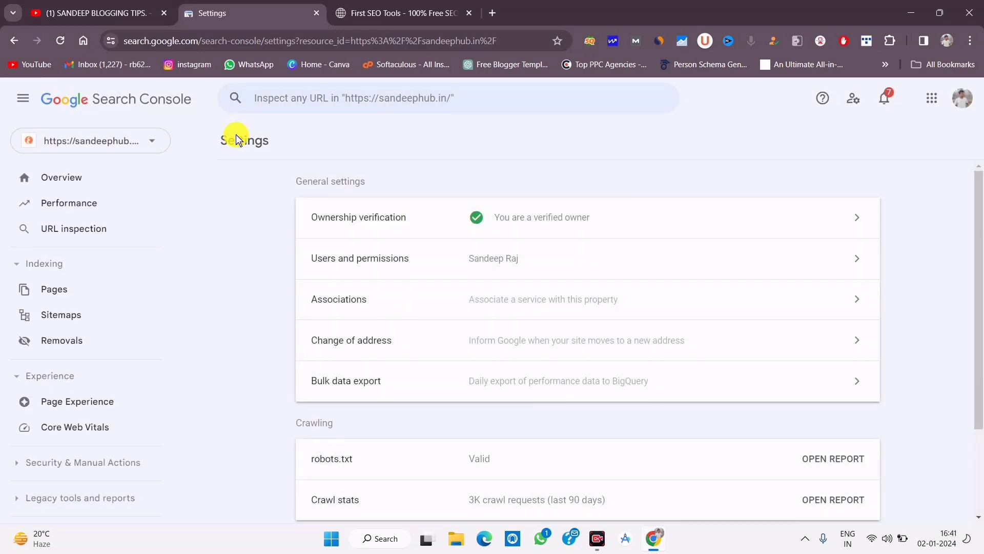